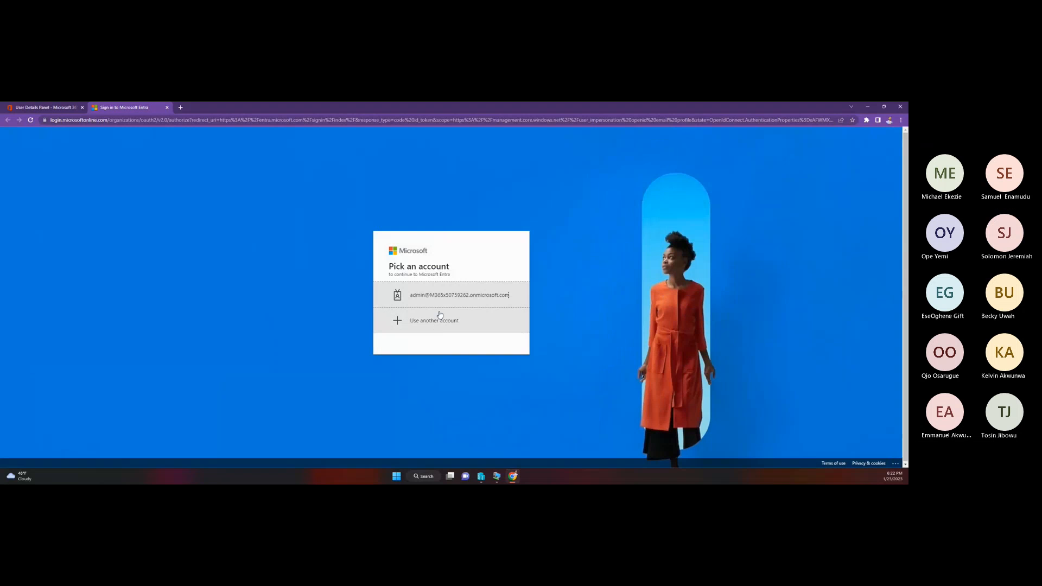
Step: Sign in to Microsoft Entra with the saved admin account and its prefilled password, choosing to stay signed in
{"action": "left_click", "coordinate": [460, 300]}
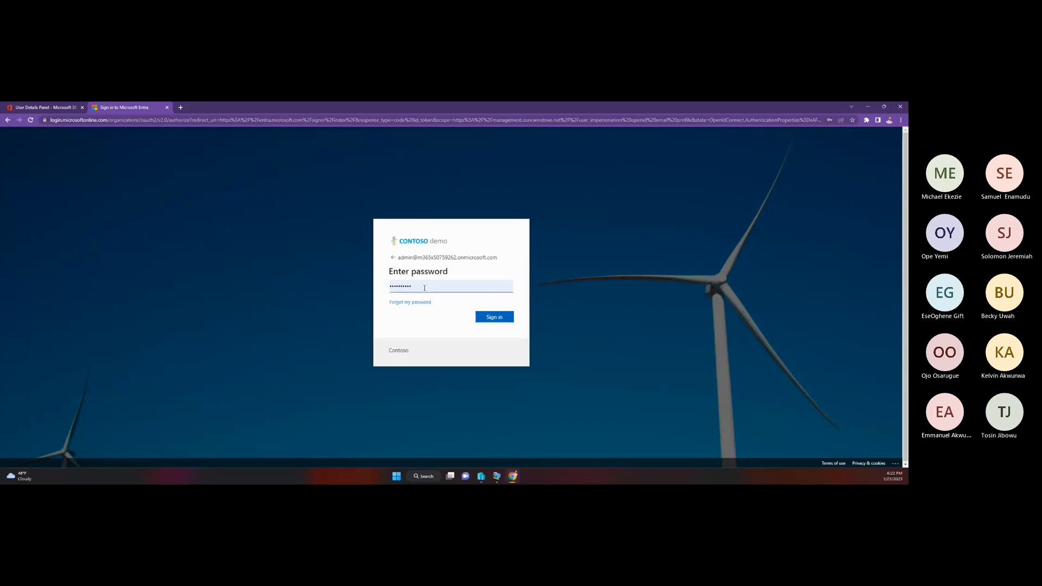
{"action": "left_click", "coordinate": [505, 319]}
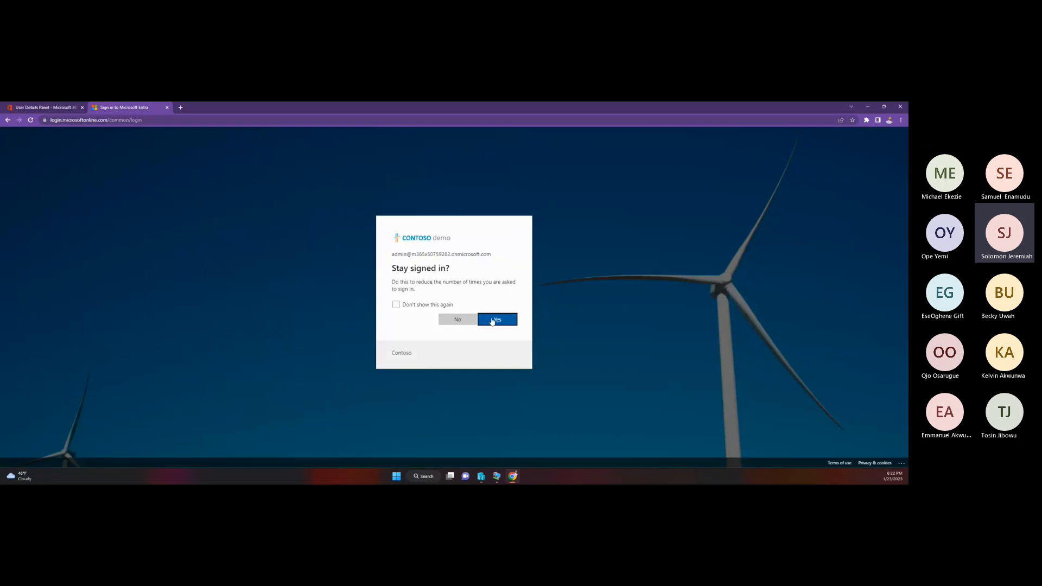
{"action": "left_click", "coordinate": [492, 321]}
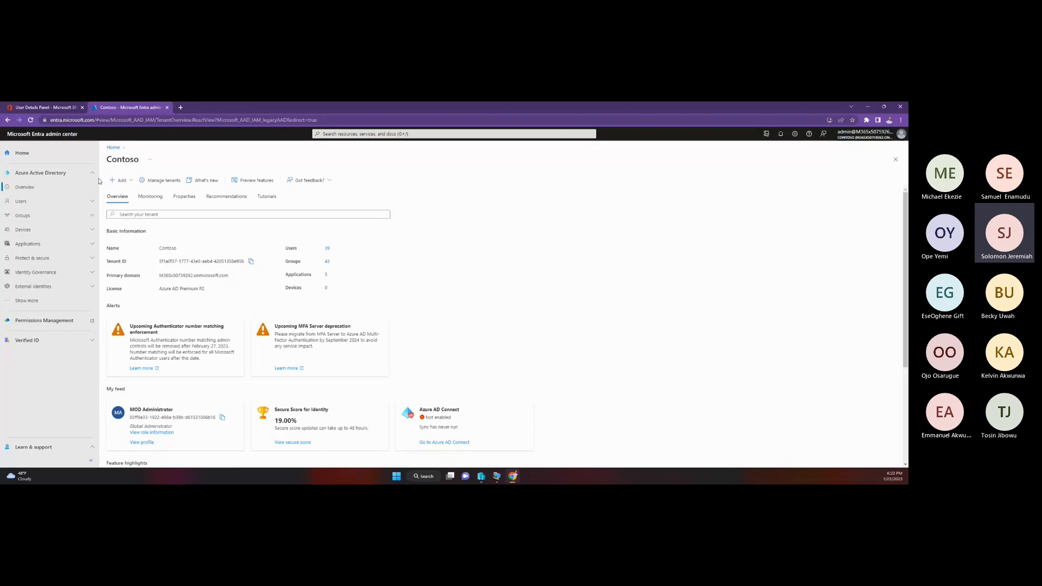
Step: Open Entitlement management under Identity Governance and expand the Groups section of Azure Active Directory
{"action": "left_click", "coordinate": [53, 273]}
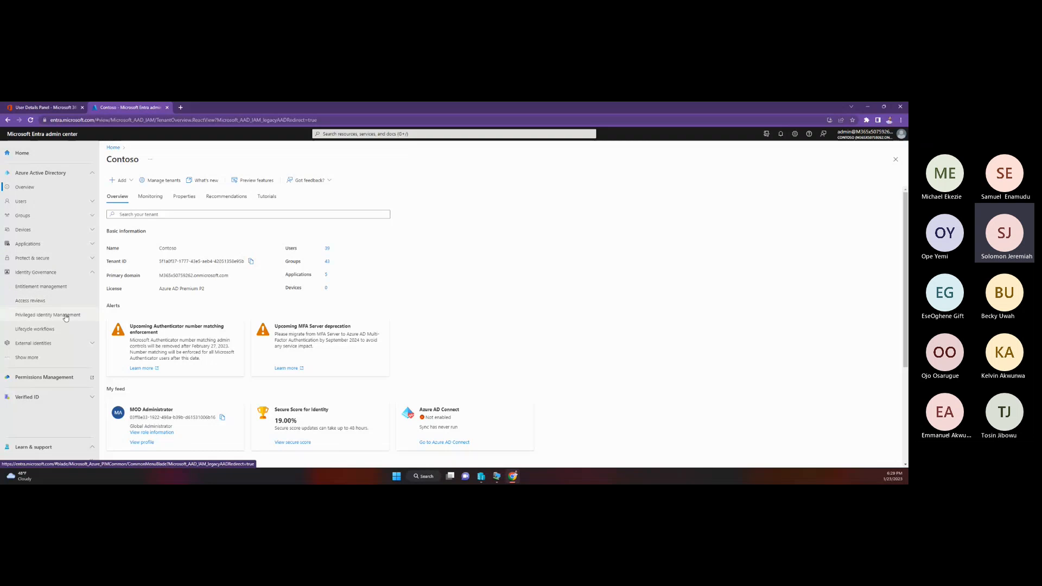
{"action": "left_click", "coordinate": [49, 291]}
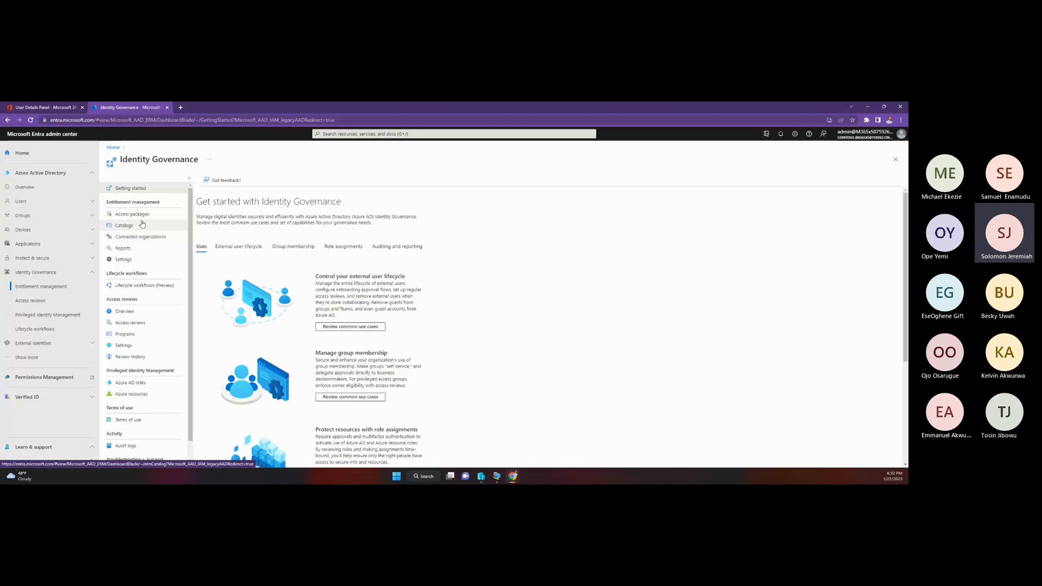
{"action": "left_click", "coordinate": [51, 218]}
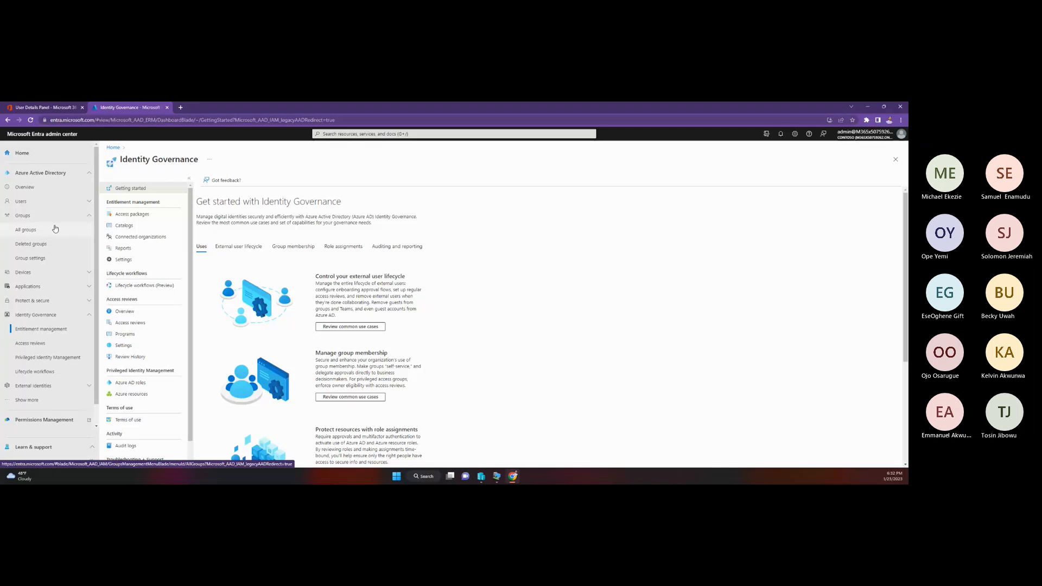
Step: Switch to the Microsoft 365 admin center and open a licensed user's account details from the Active users list
{"action": "left_click", "coordinate": [42, 107]}
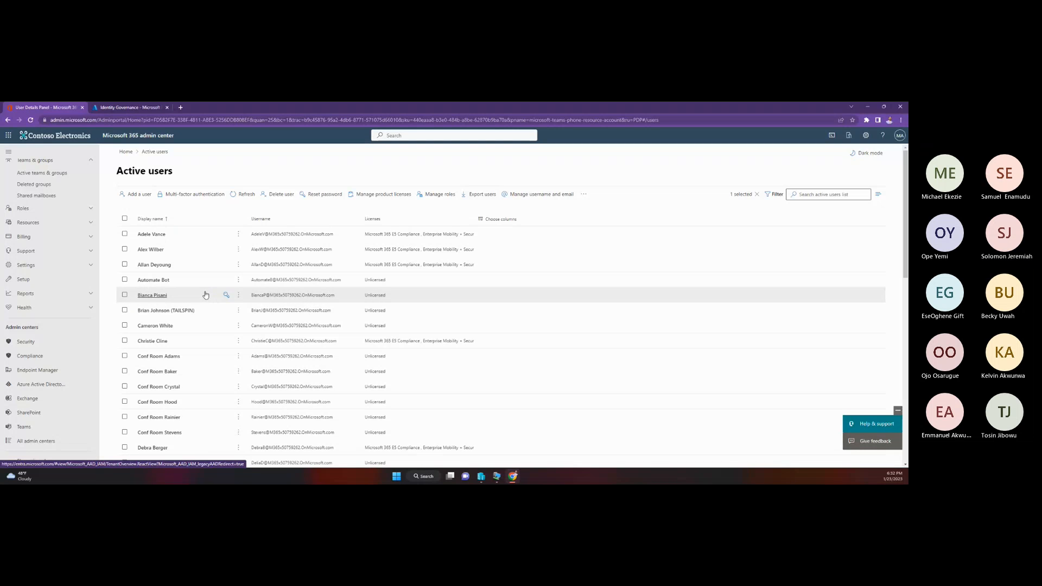
{"action": "left_click", "coordinate": [148, 343]}
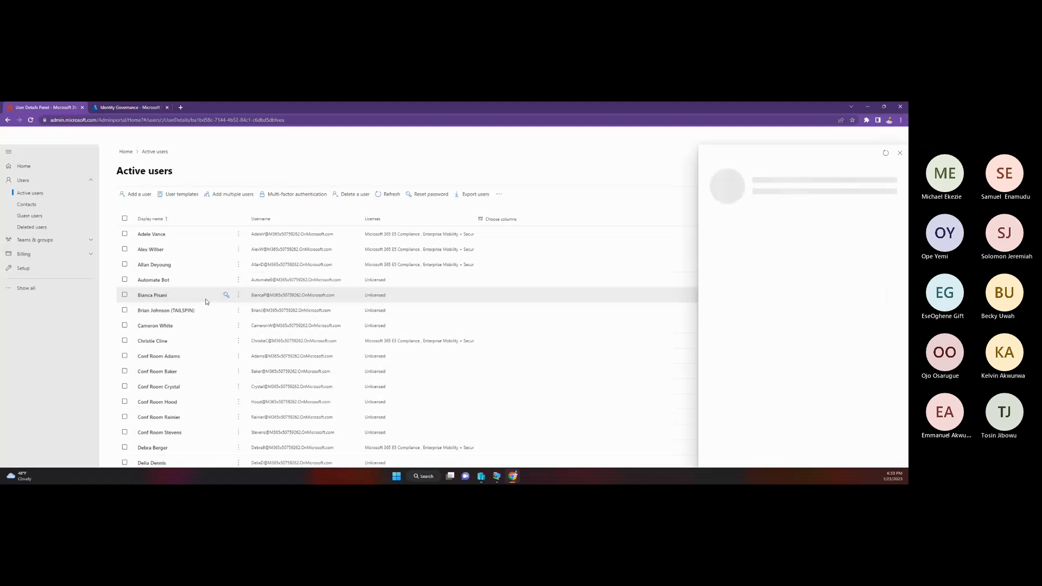
{"action": "scroll", "coordinate": [197, 375], "scroll_direction": "down", "scroll_amount": 1}
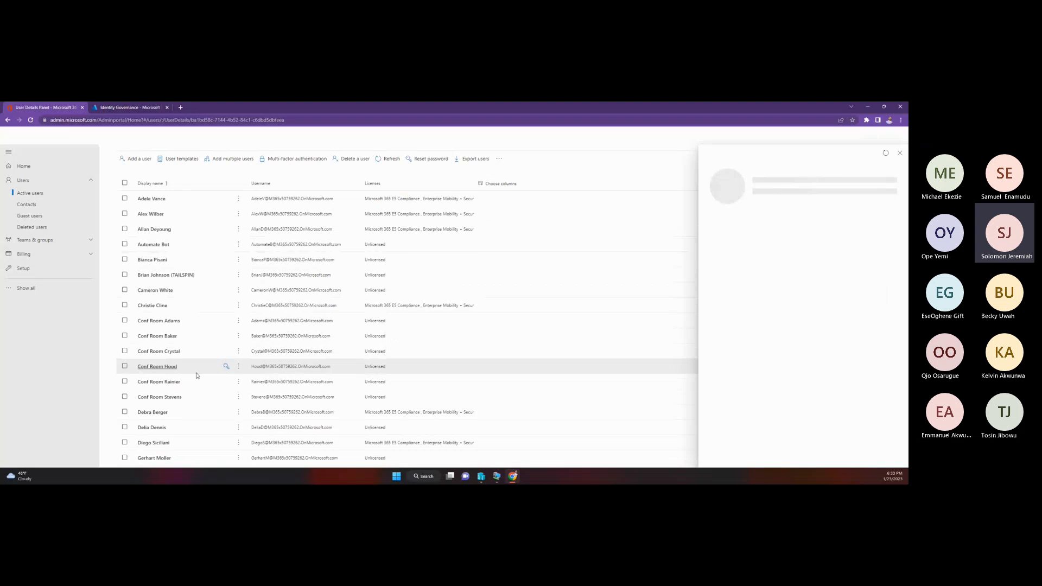
{"action": "scroll", "coordinate": [181, 412], "scroll_direction": "down", "scroll_amount": 1}
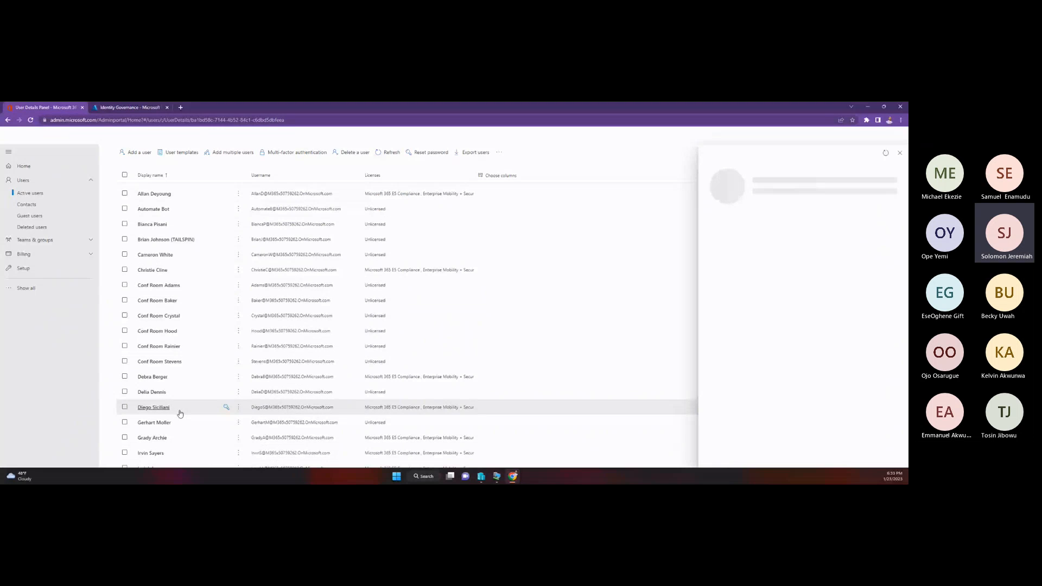
{"action": "left_click", "coordinate": [181, 414]}
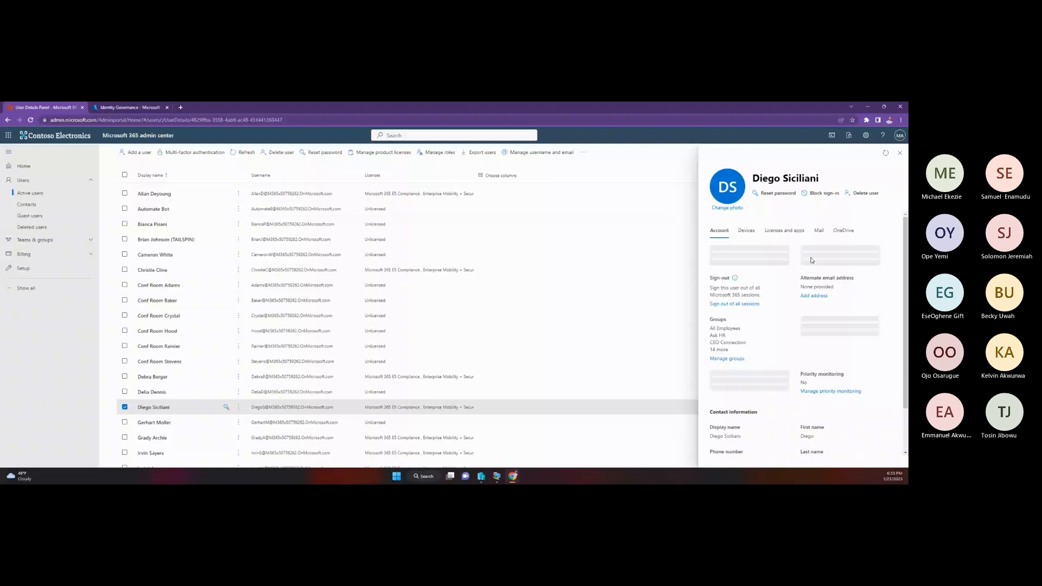
Step: Review the user's groups, roles and contact information, and look at the manager setting without saving a change
{"action": "scroll", "coordinate": [804, 293], "scroll_direction": "down", "scroll_amount": 2}
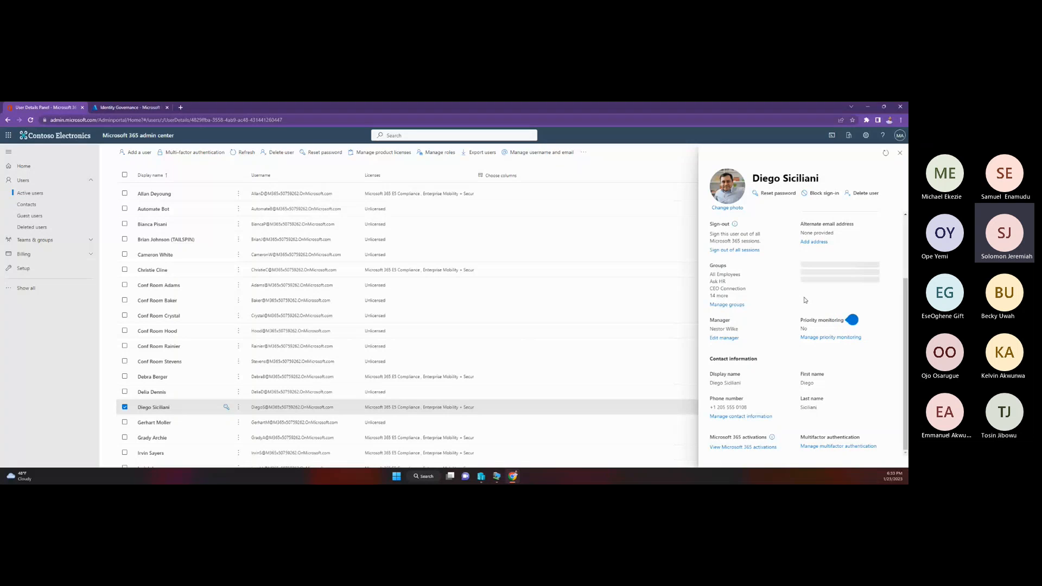
{"action": "scroll", "coordinate": [797, 289], "scroll_direction": "up", "scroll_amount": 1}
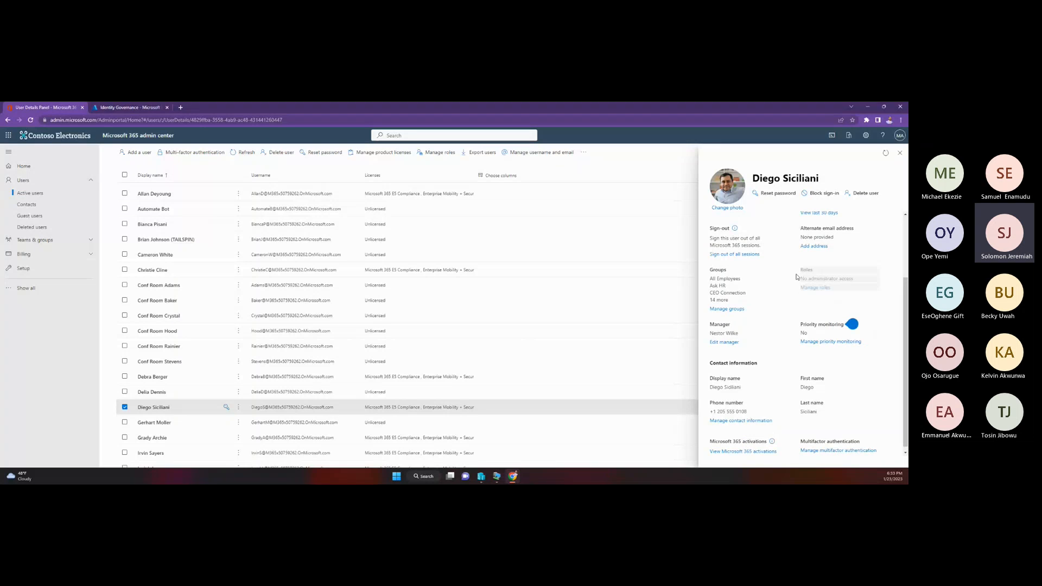
{"action": "scroll", "coordinate": [812, 321], "scroll_direction": "down", "scroll_amount": 1}
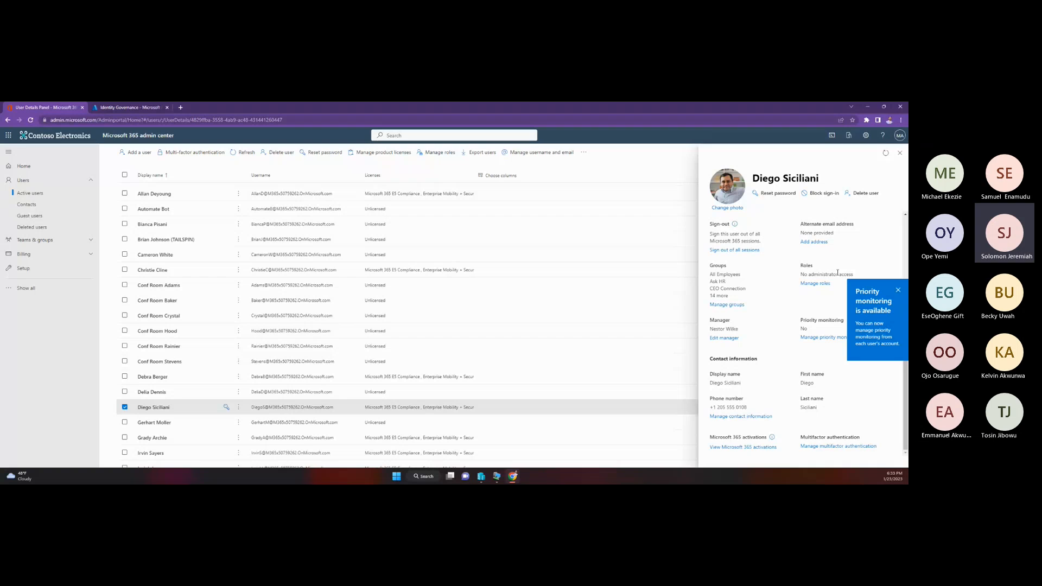
{"action": "left_click", "coordinate": [832, 274]}
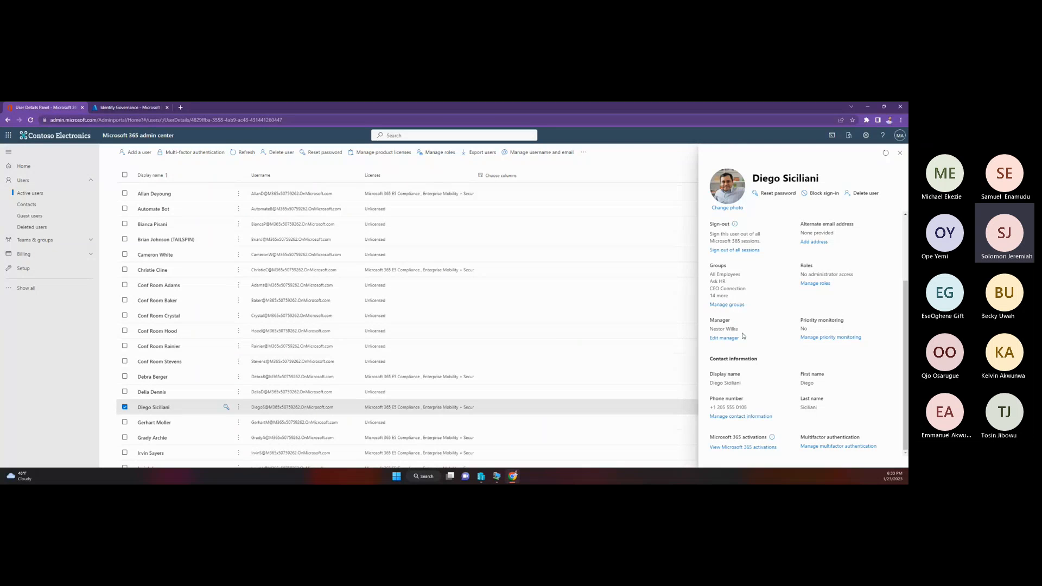
{"action": "left_click", "coordinate": [725, 338]}
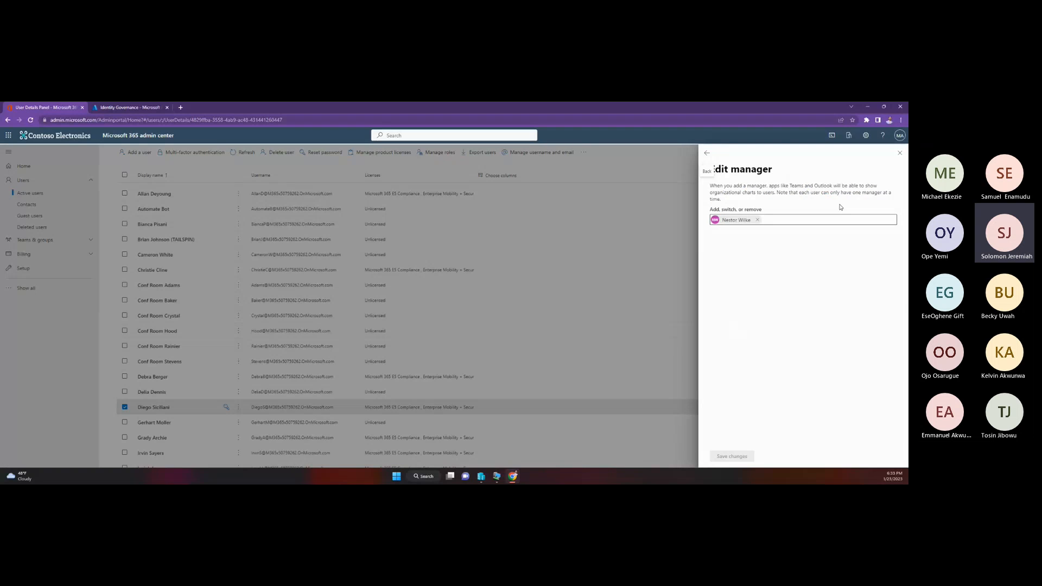
{"action": "key", "text": "Escape"}
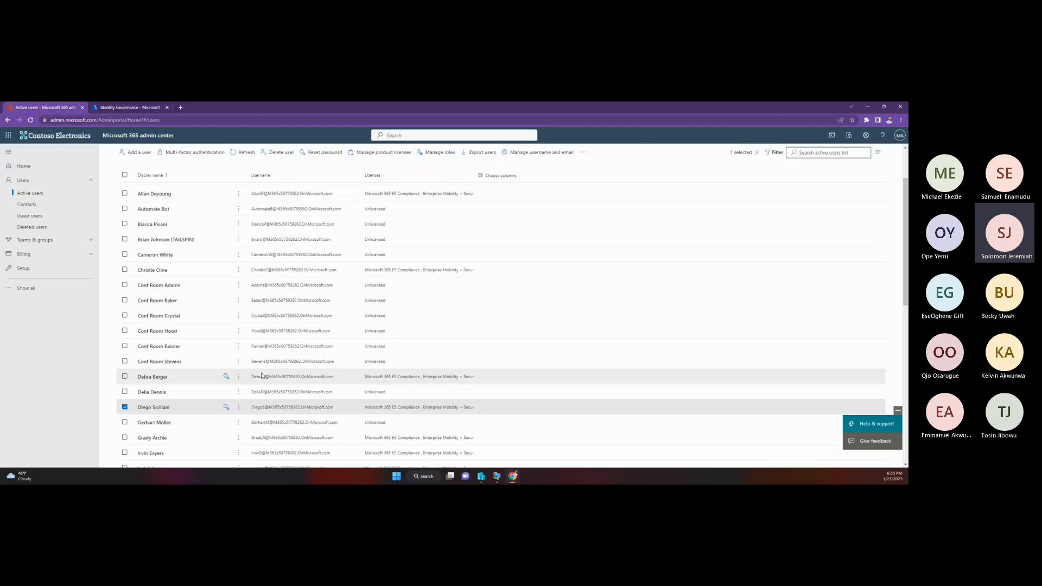
Step: Reopen the same user's account details and reset the user's password
{"action": "left_click", "coordinate": [154, 408]}
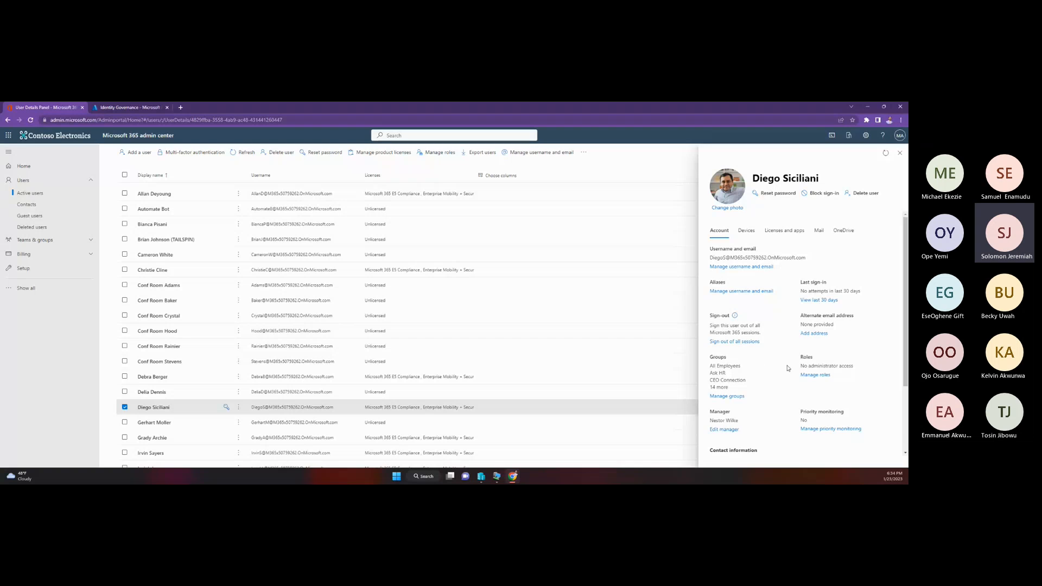
{"action": "scroll", "coordinate": [751, 410], "scroll_direction": "down", "scroll_amount": 2}
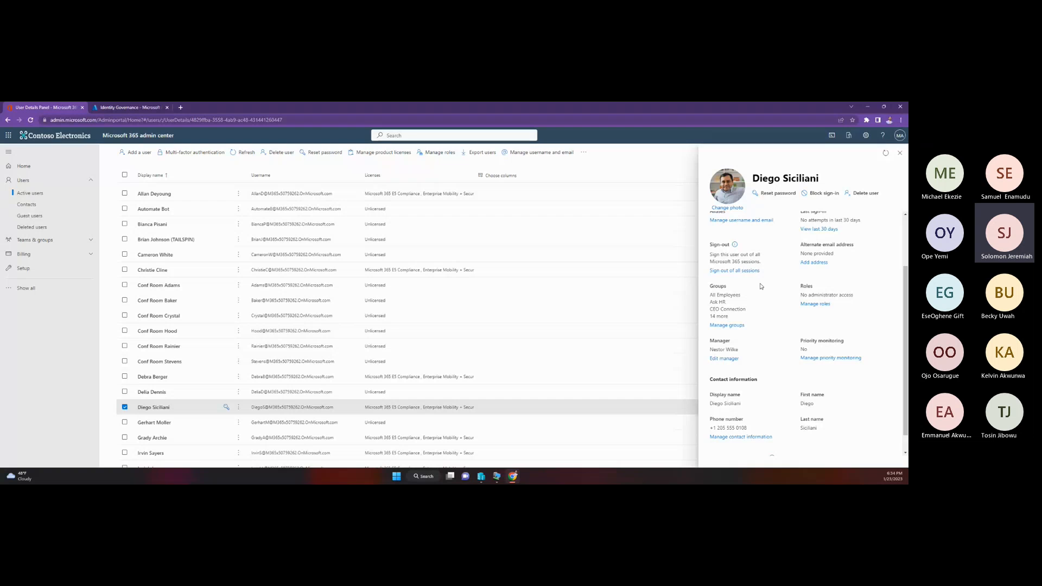
{"action": "scroll", "coordinate": [773, 307], "scroll_direction": "up", "scroll_amount": 2}
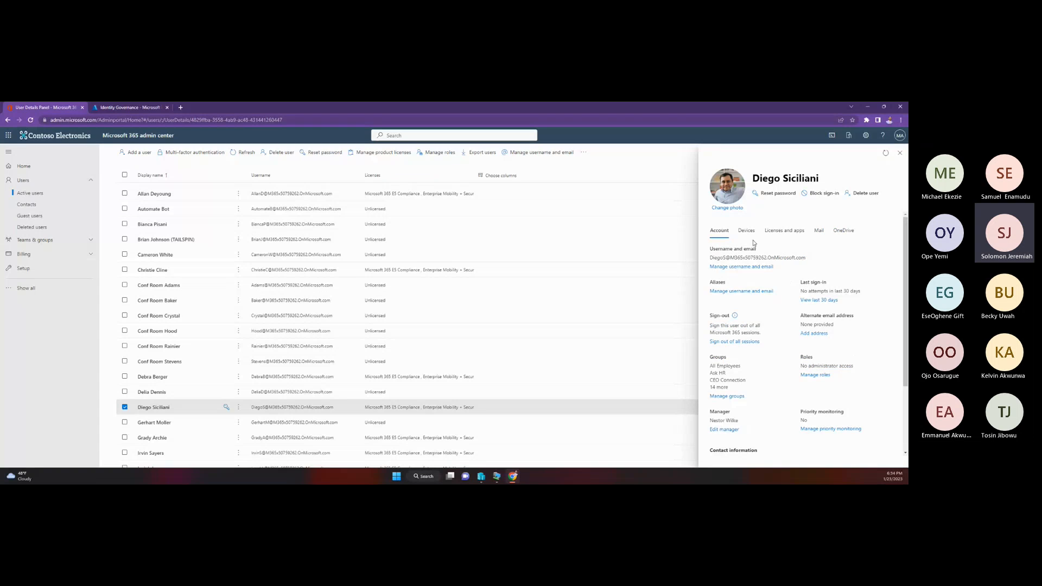
{"action": "left_click", "coordinate": [779, 195]}
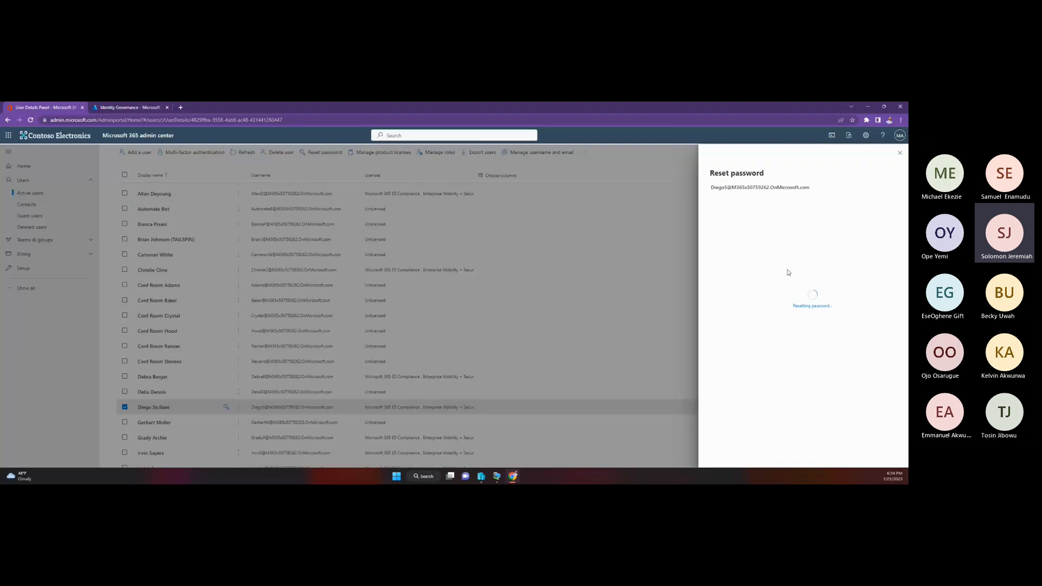
Step: Open a new Incognito browser window, leave it blank, and return to the Microsoft 365 admin center window
{"action": "left_click", "coordinate": [900, 120]}
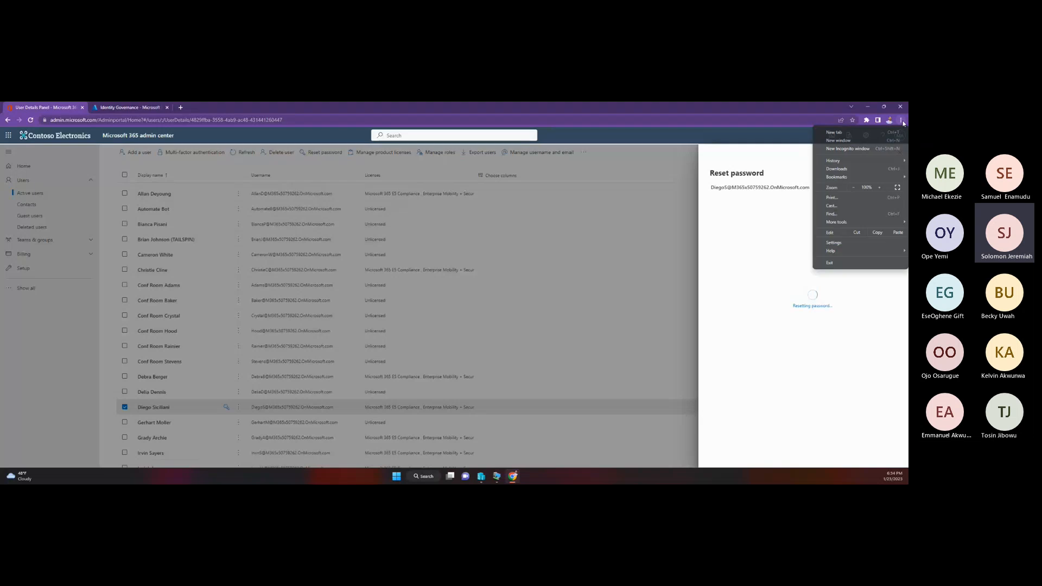
{"action": "left_click", "coordinate": [859, 150]}
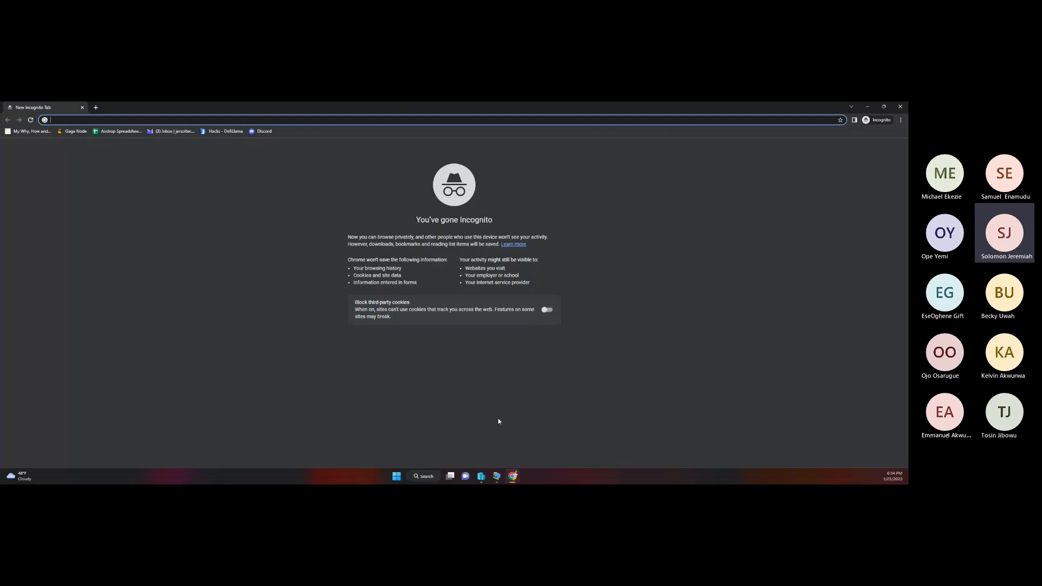
{"action": "mouse_move", "coordinate": [539, 467]}
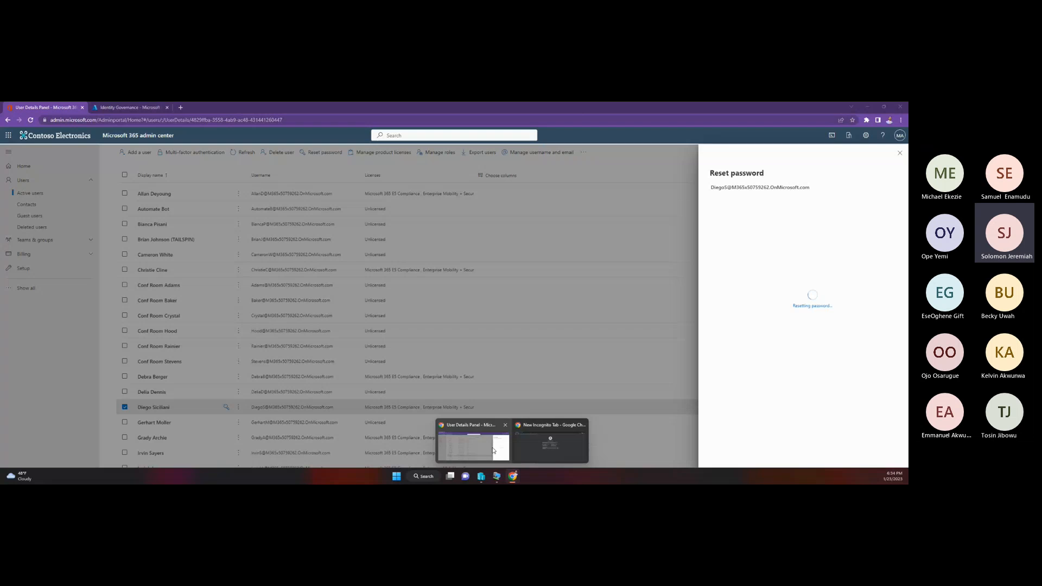
{"action": "left_click", "coordinate": [493, 449]}
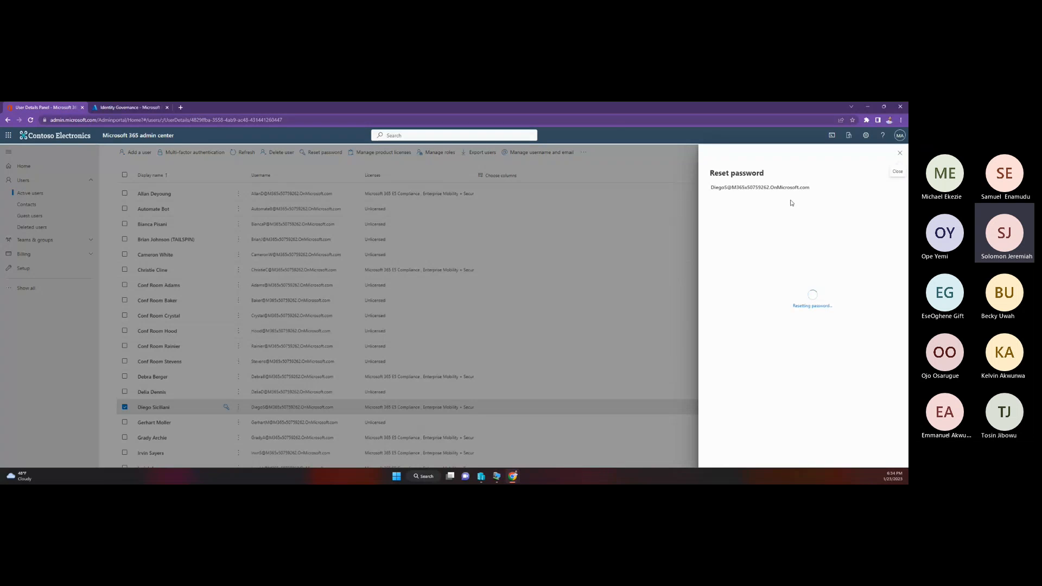
Step: Switch to the Microsoft Entra admin center and start a new group from the All groups list
{"action": "left_click", "coordinate": [146, 107]}
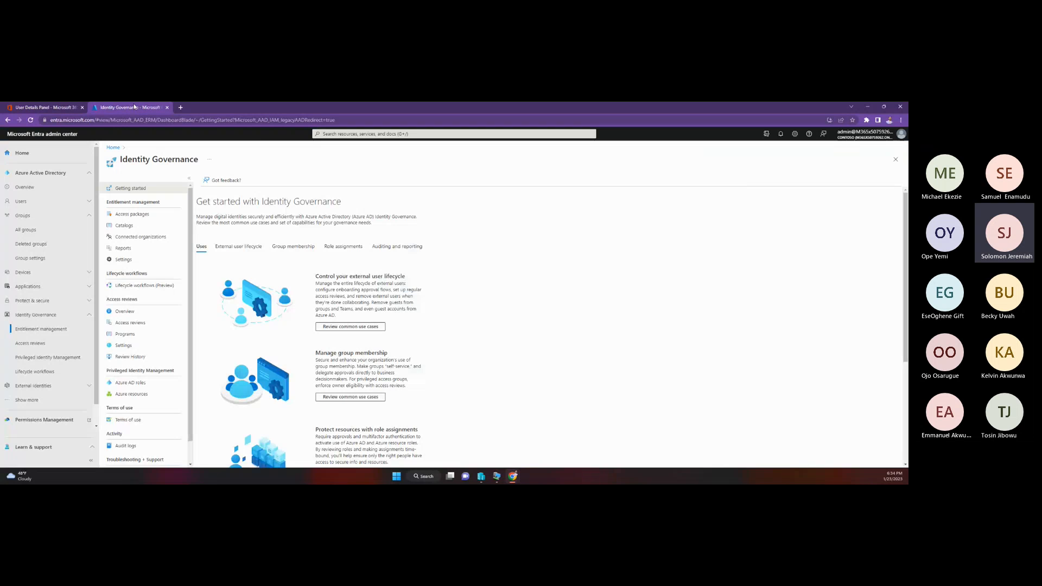
{"action": "left_click", "coordinate": [33, 227]}
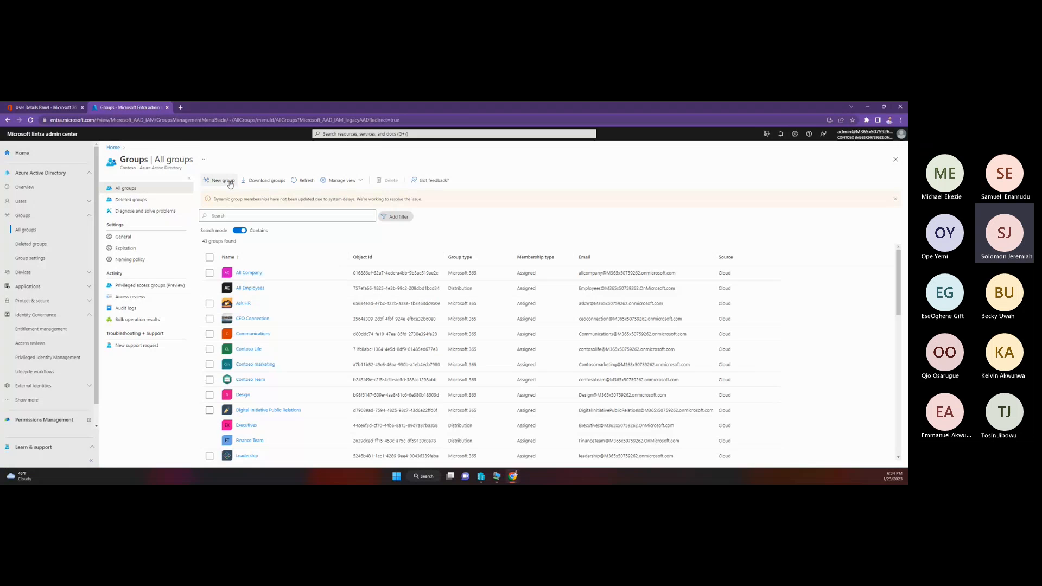
{"action": "left_click", "coordinate": [229, 181]}
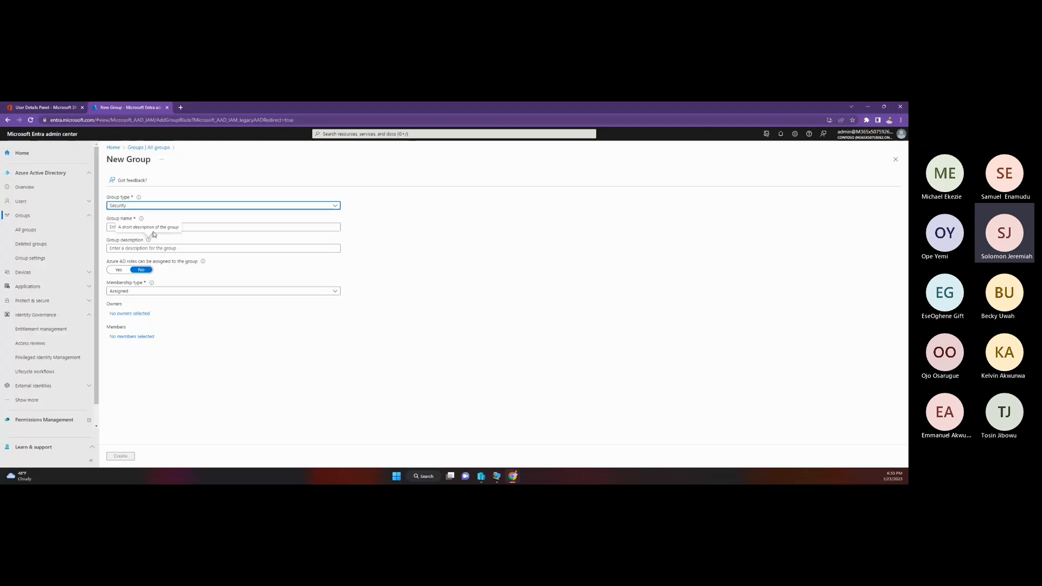
Step: Search the directory for "mod" and assign MOD Administrator as the new security group's owner
{"action": "left_click", "coordinate": [136, 314]}
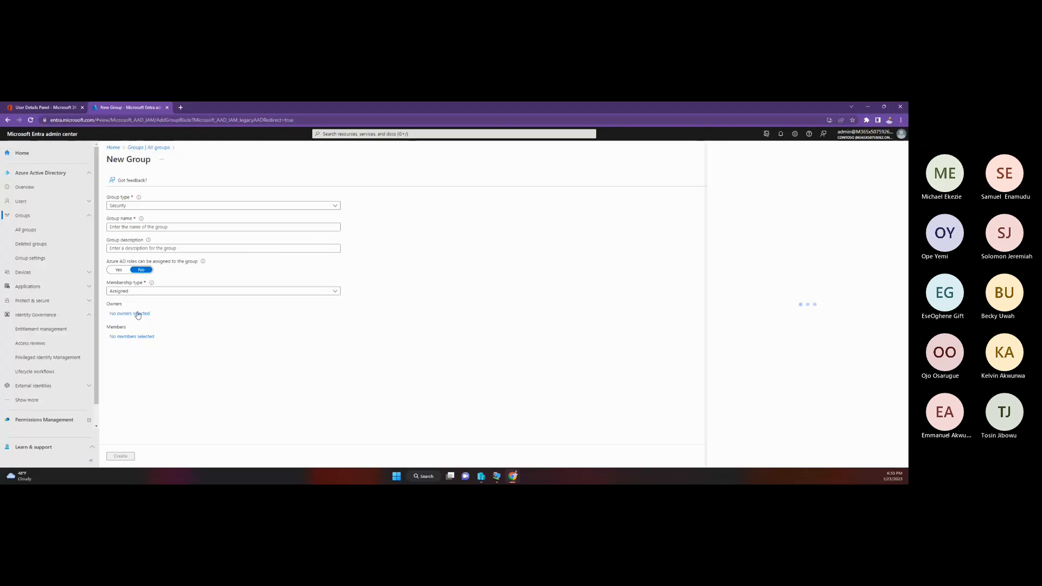
{"action": "left_click", "coordinate": [772, 182]}
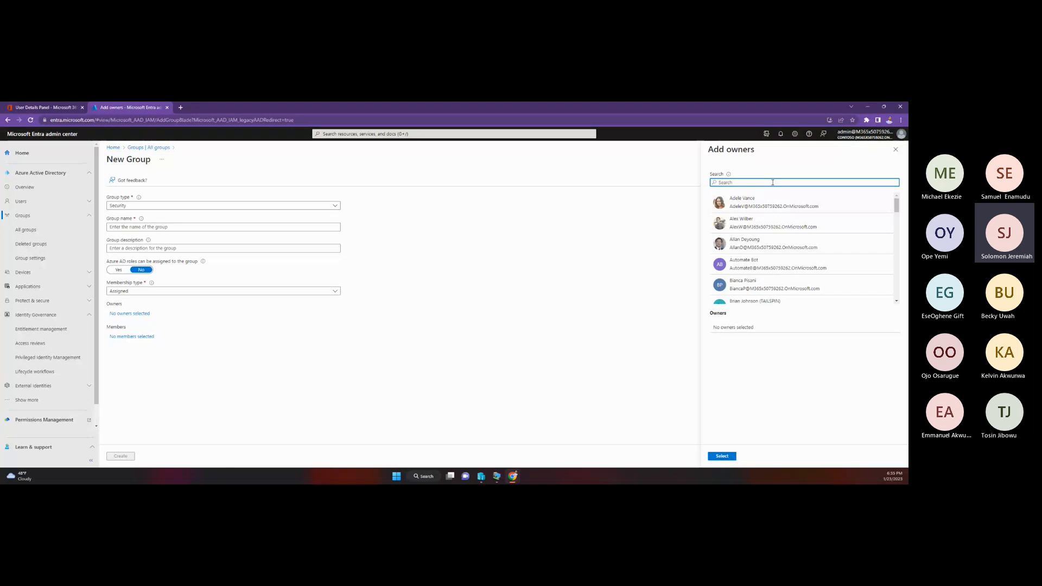
{"action": "type", "text": "mo"}
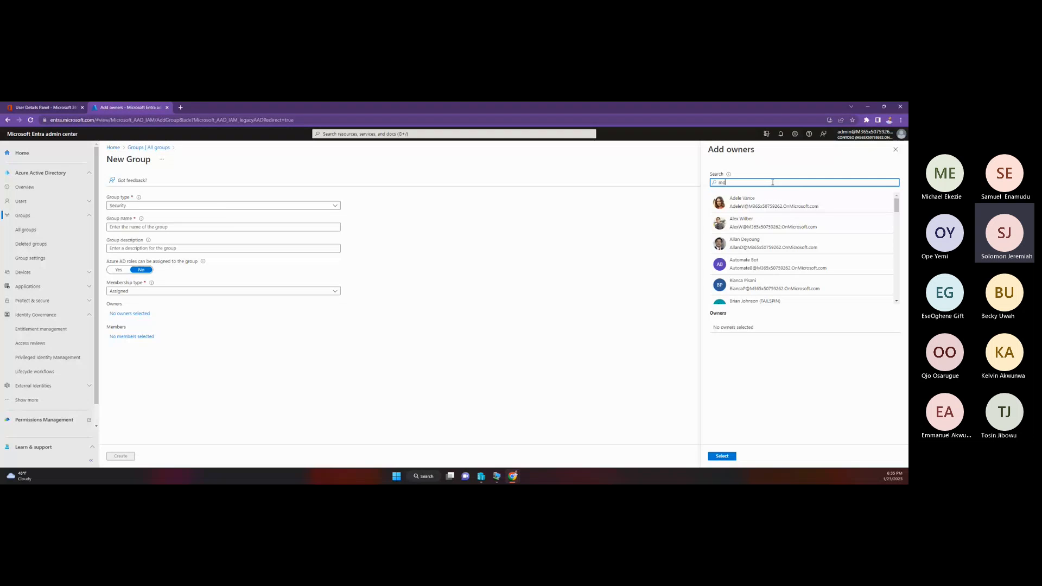
{"action": "type", "text": "c"}
{"action": "left_click", "coordinate": [757, 205]}
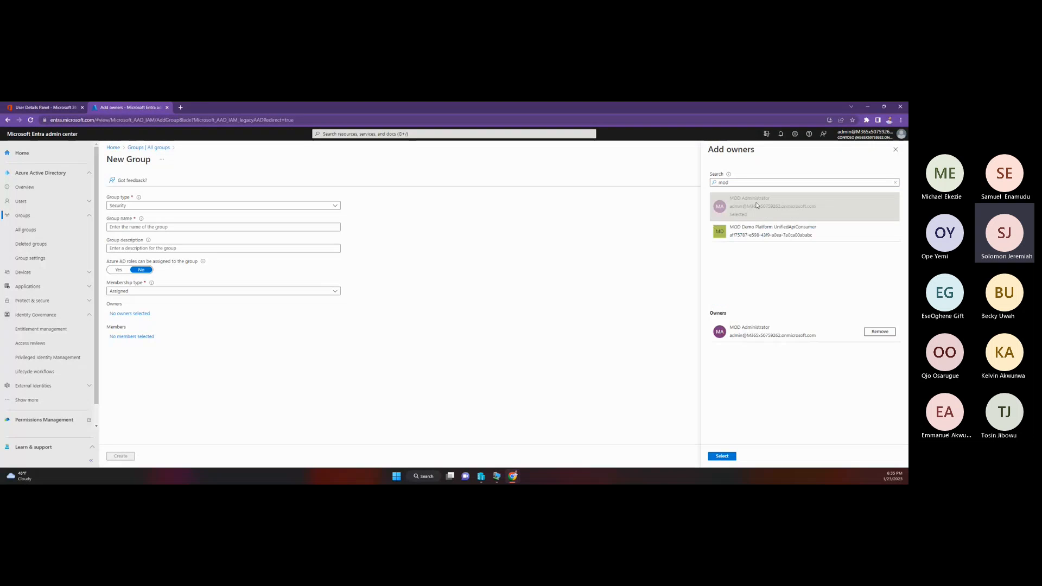
{"action": "left_click", "coordinate": [723, 456]}
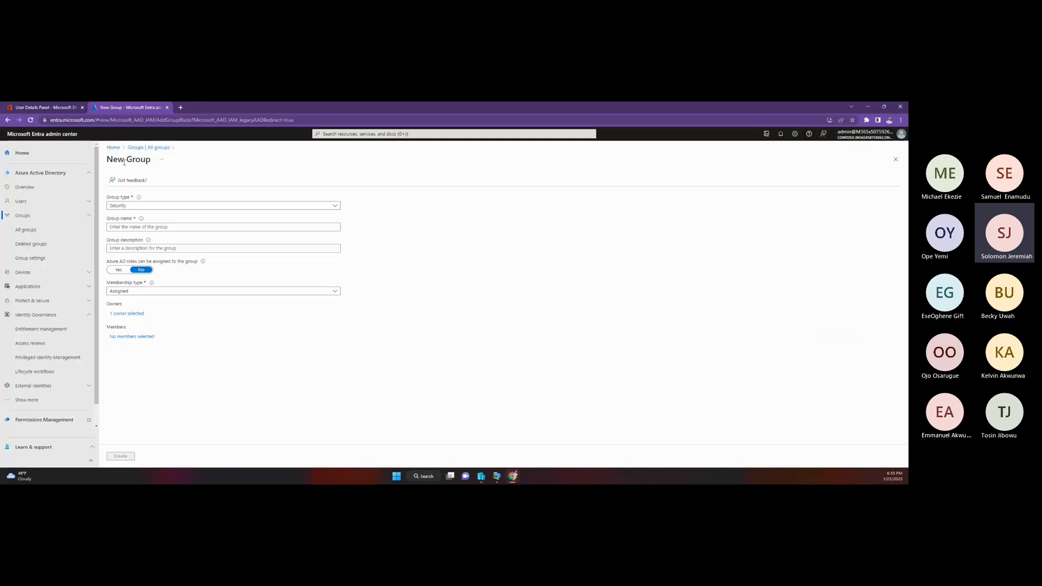
Step: Name the new security group "Exchange Admin"
{"action": "left_click", "coordinate": [126, 227]}
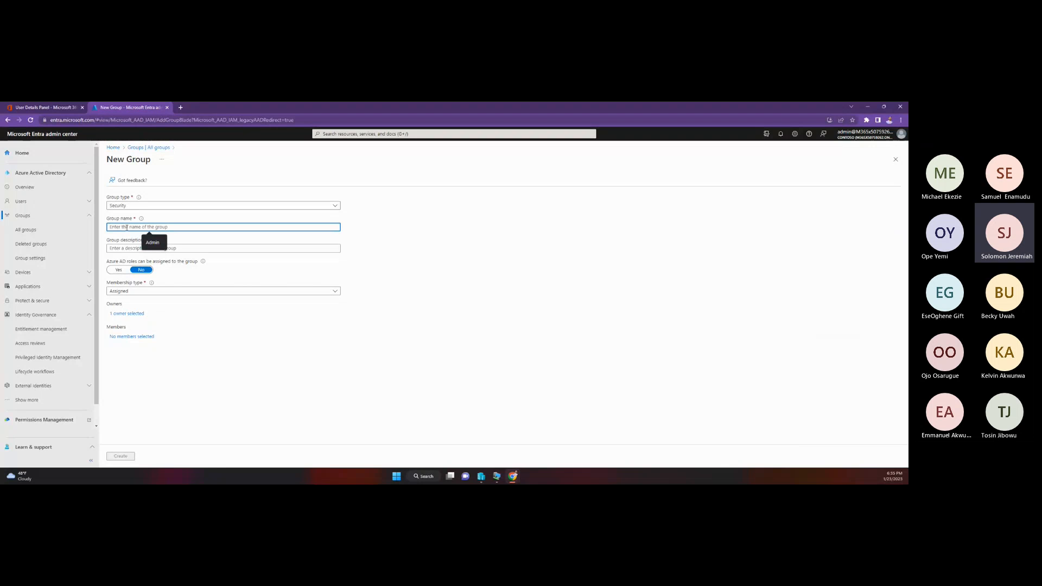
{"action": "type", "text": "Exch"}
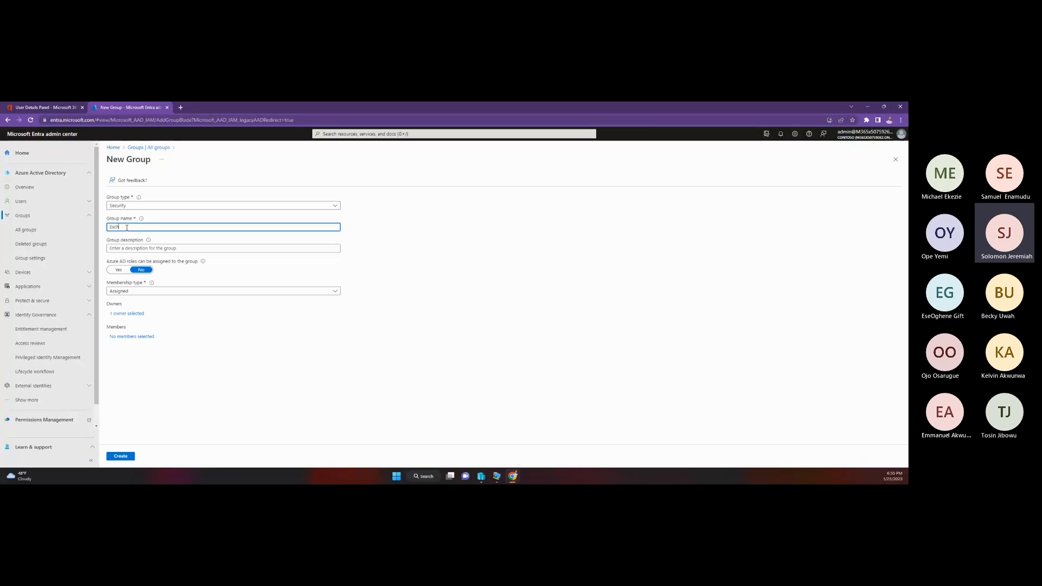
{"action": "type", "text": "ange"}
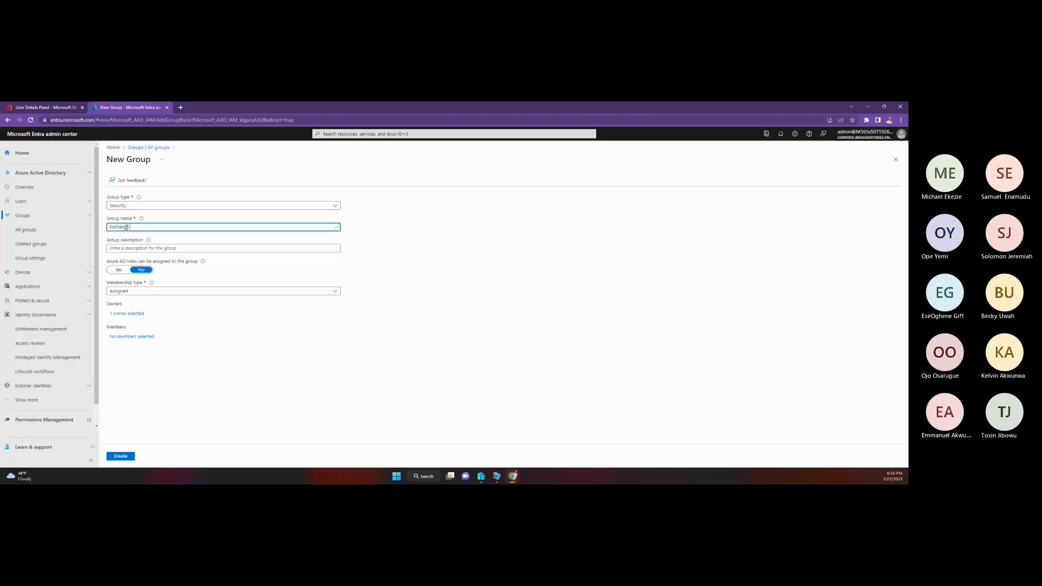
{"action": "type", "text": " Admi"}
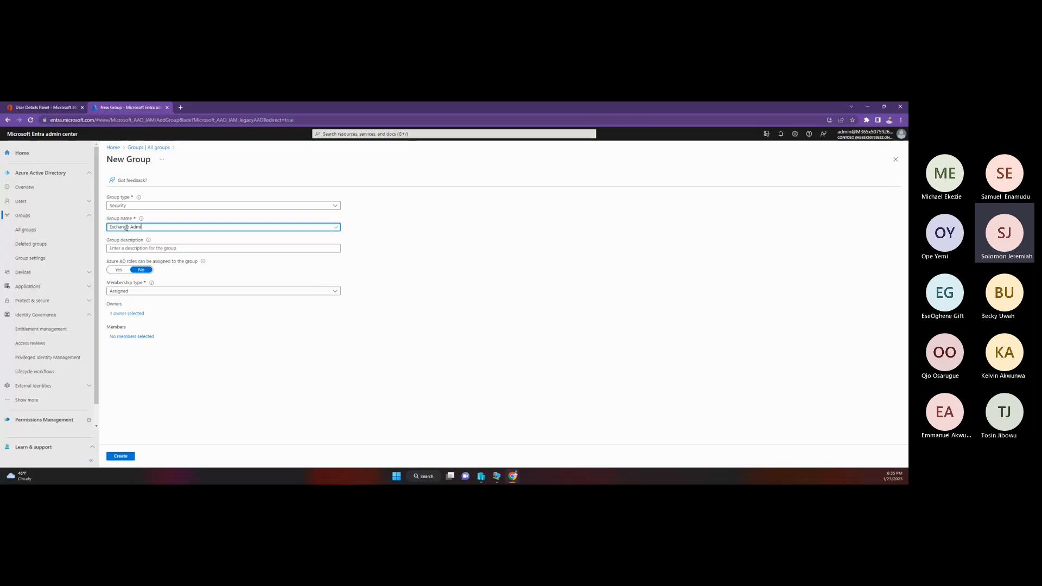
{"action": "type", "text": "n"}
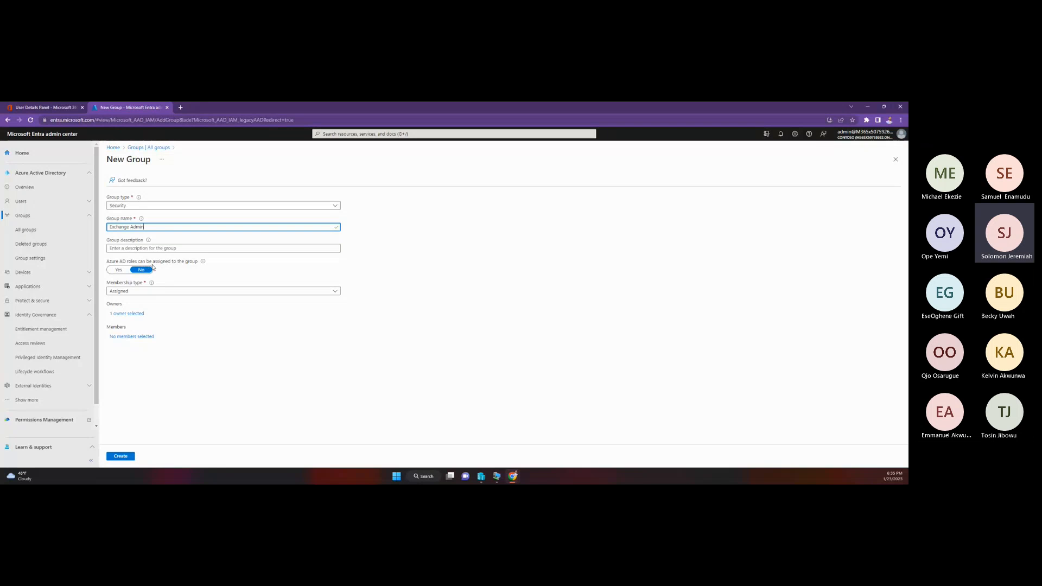
Step: Enter "This group is for the Exchange Admin Users" as the group's description
{"action": "left_click", "coordinate": [158, 248]}
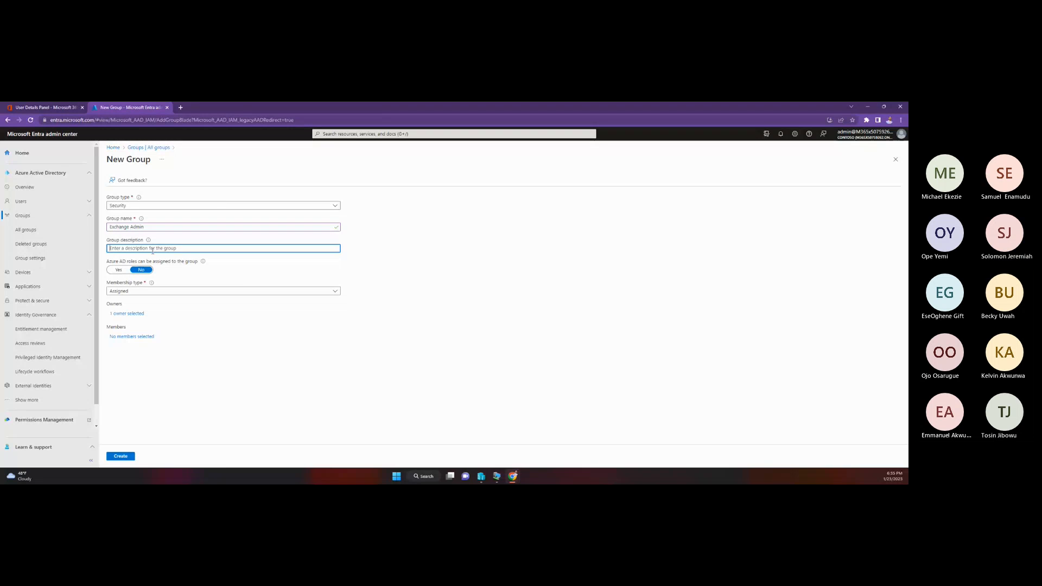
{"action": "type", "text": "This grou"}
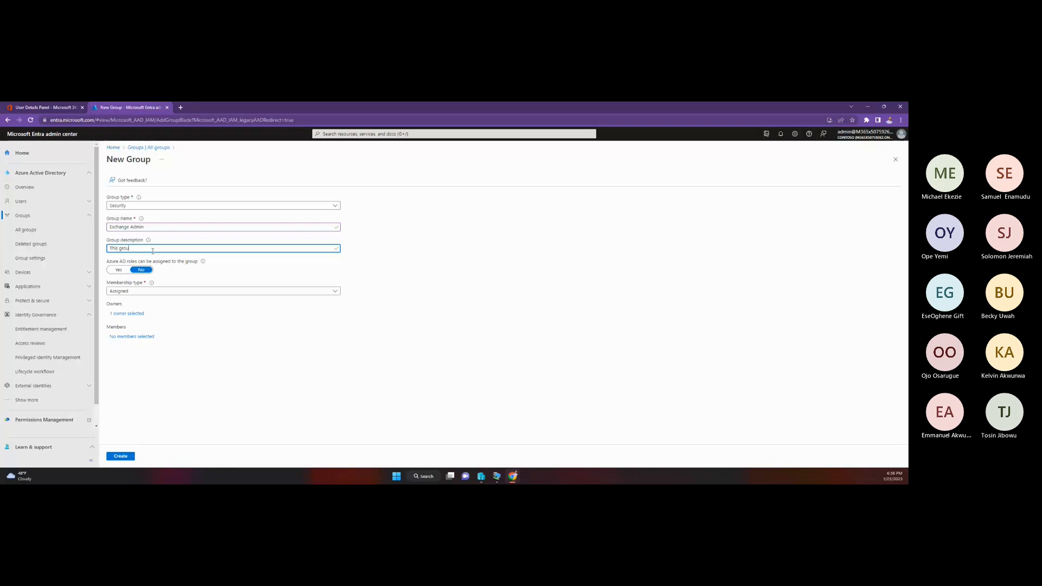
{"action": "type", "text": "p is for t"}
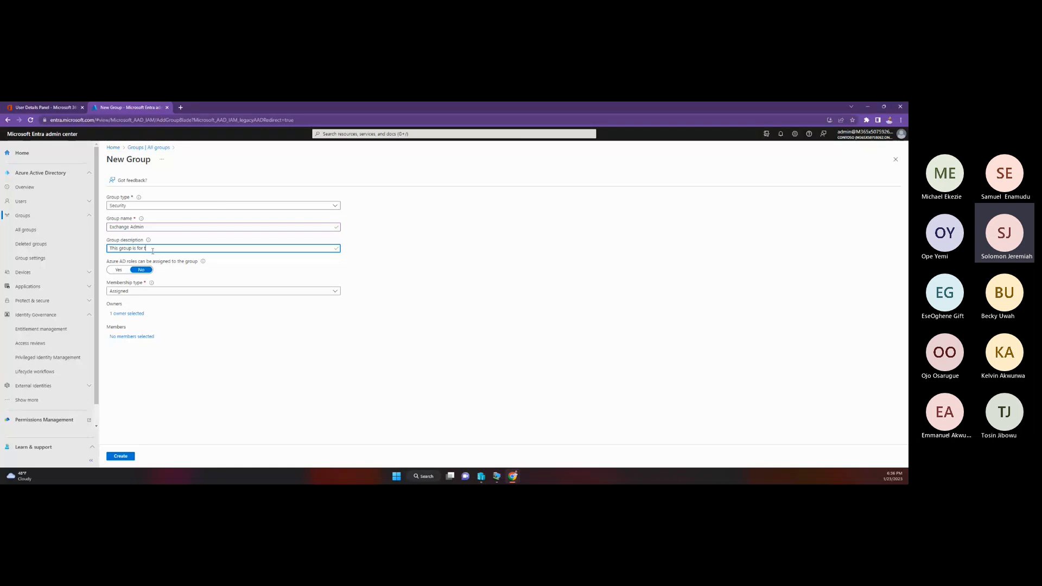
{"action": "type", "text": "he exchanghe"}
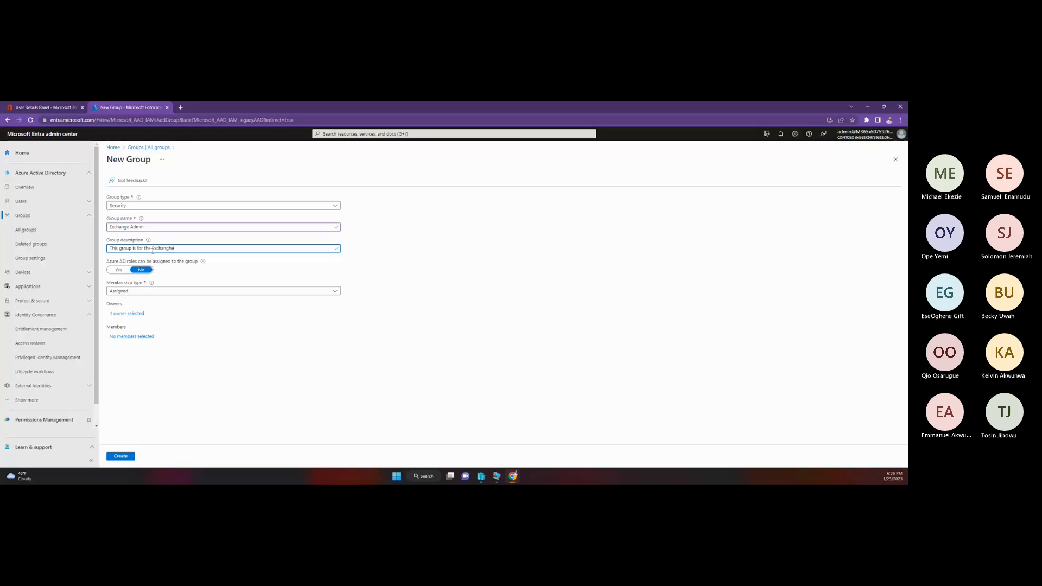
{"action": "key", "text": "BackSpace"}
{"action": "key", "text": "BackSpace"}
{"action": "type", "text": "e Admin"}
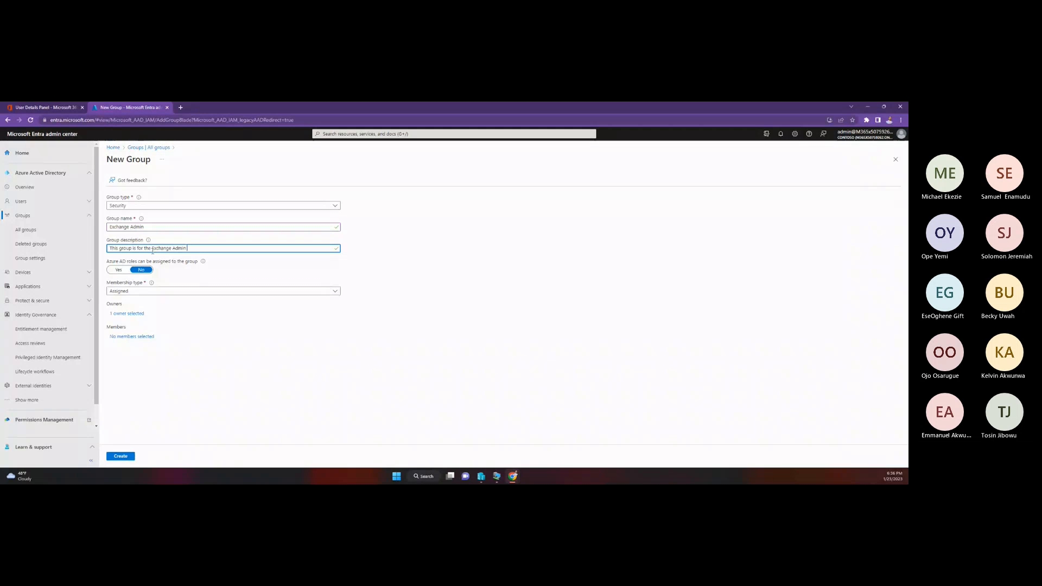
{"action": "type", "text": " Users"}
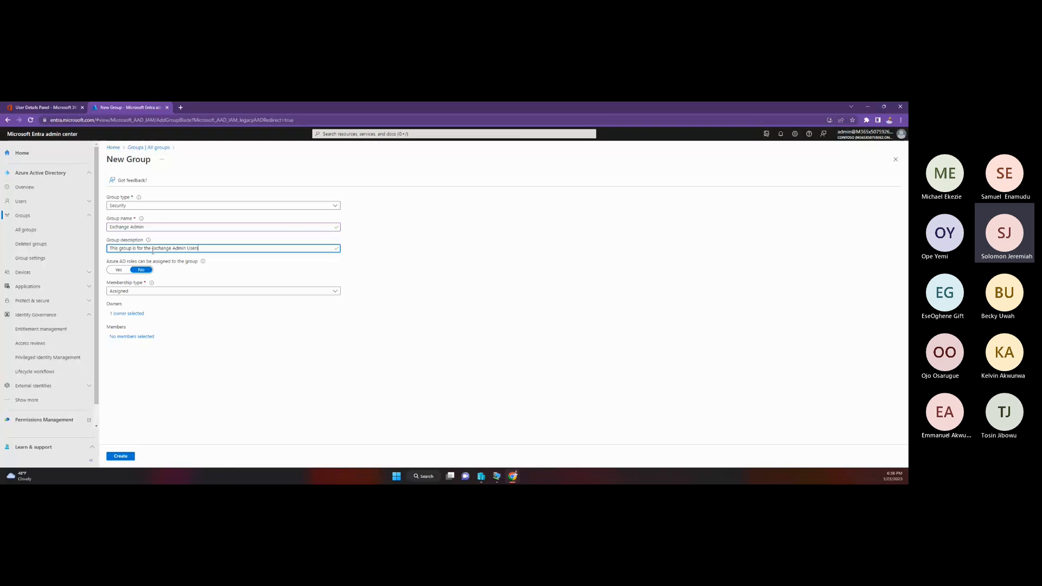
Step: Check the membership type options, keep Assigned, and allow Azure AD roles to be assigned to the group
{"action": "left_click", "coordinate": [146, 293]}
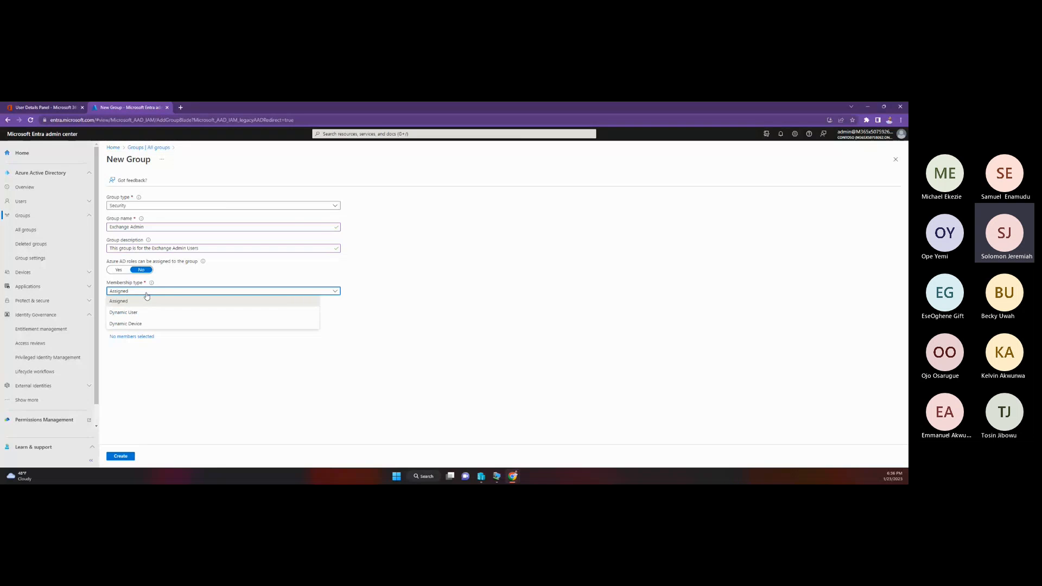
{"action": "left_click", "coordinate": [360, 389]}
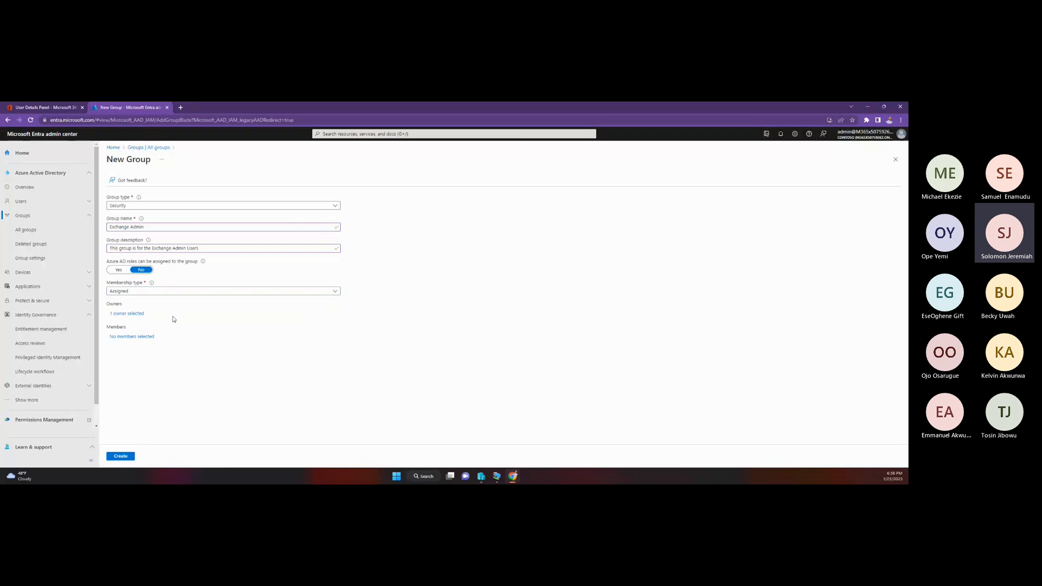
{"action": "left_click", "coordinate": [119, 270]}
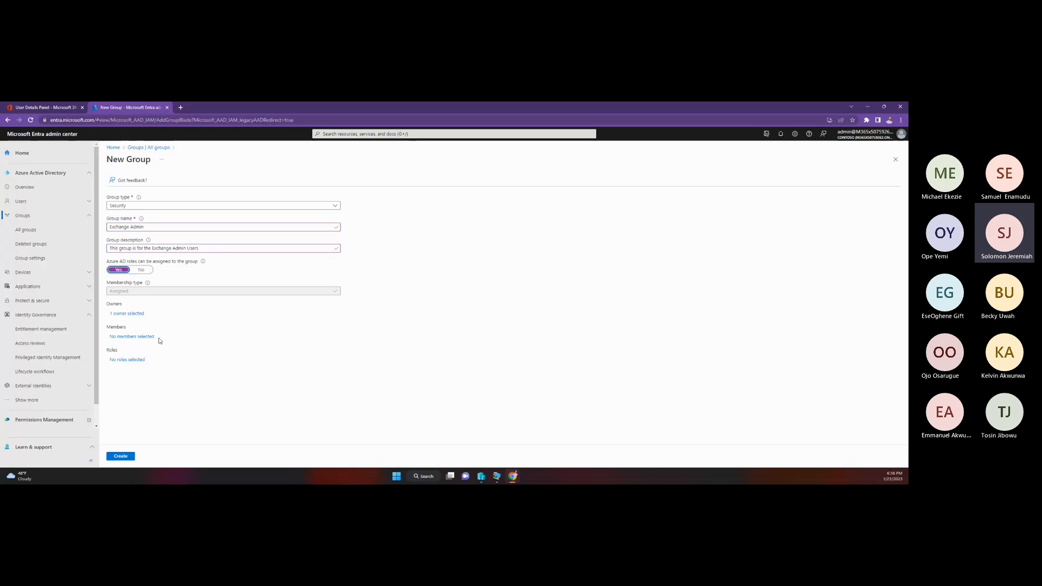
Step: Search the directory roles for "exch" and assign the Exchange Administrator role to the new group
{"action": "left_click", "coordinate": [131, 361]}
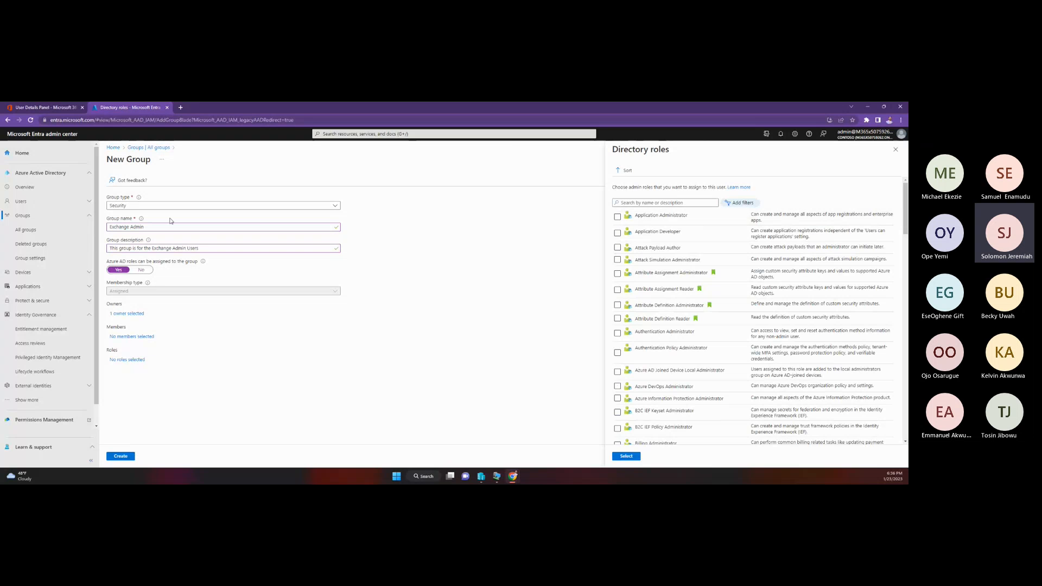
{"action": "left_click", "coordinate": [637, 203]}
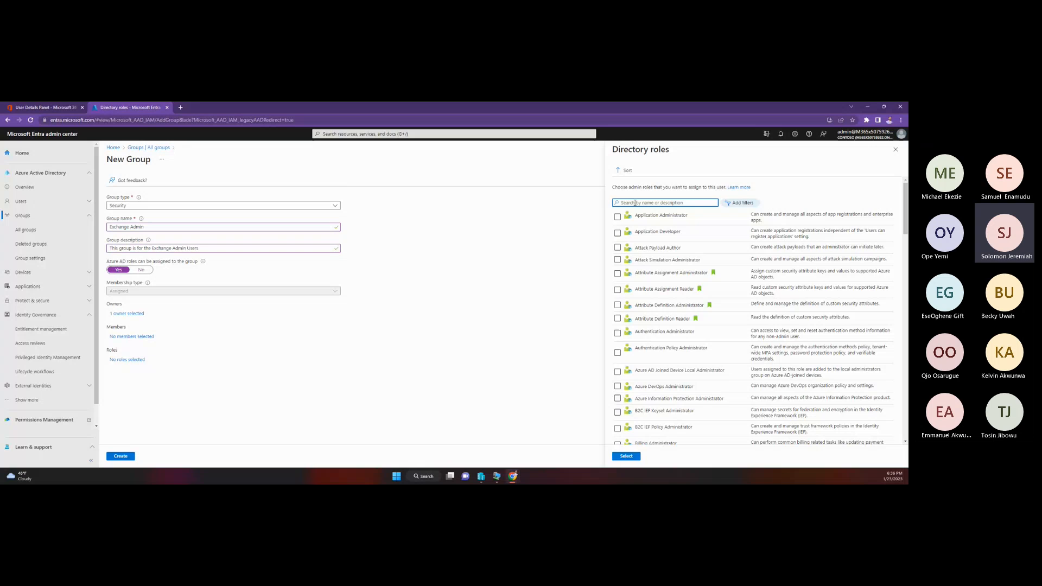
{"action": "type", "text": "exch"}
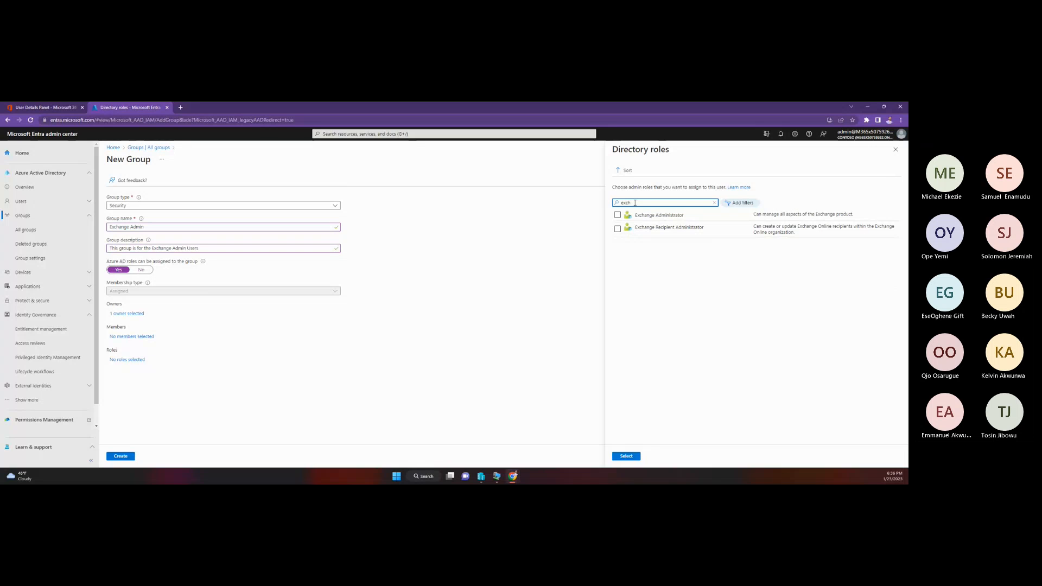
{"action": "left_click", "coordinate": [618, 215]}
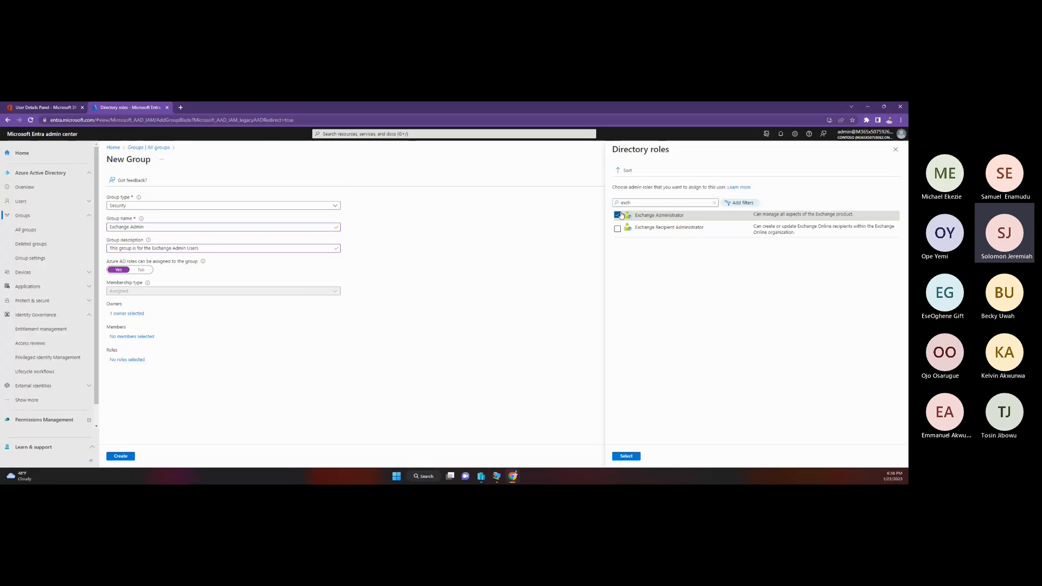
{"action": "left_click", "coordinate": [626, 456]}
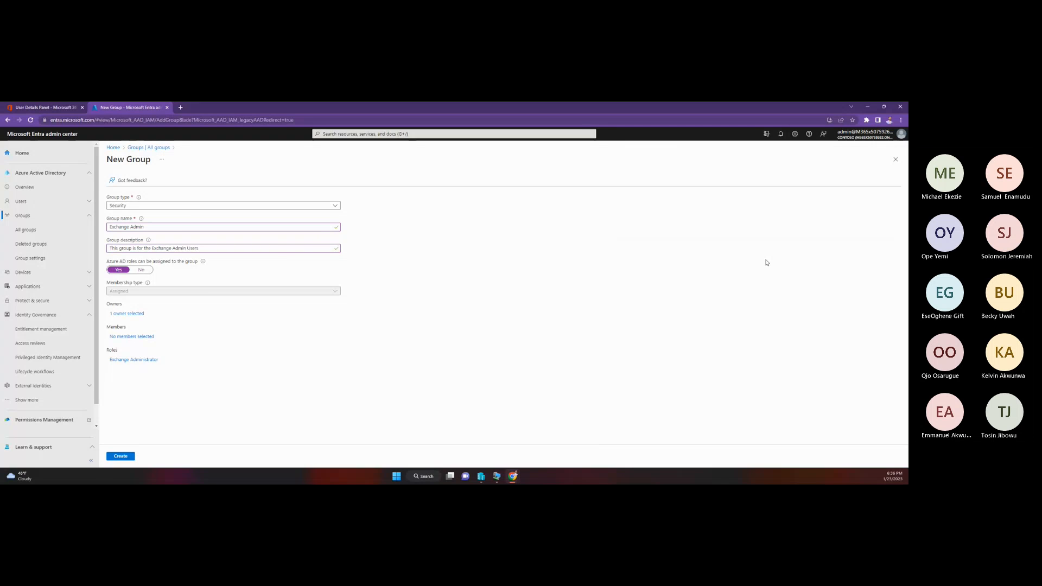
Step: Search the directory roles for "user" and select User Administrator for the new group
{"action": "left_click", "coordinate": [130, 361]}
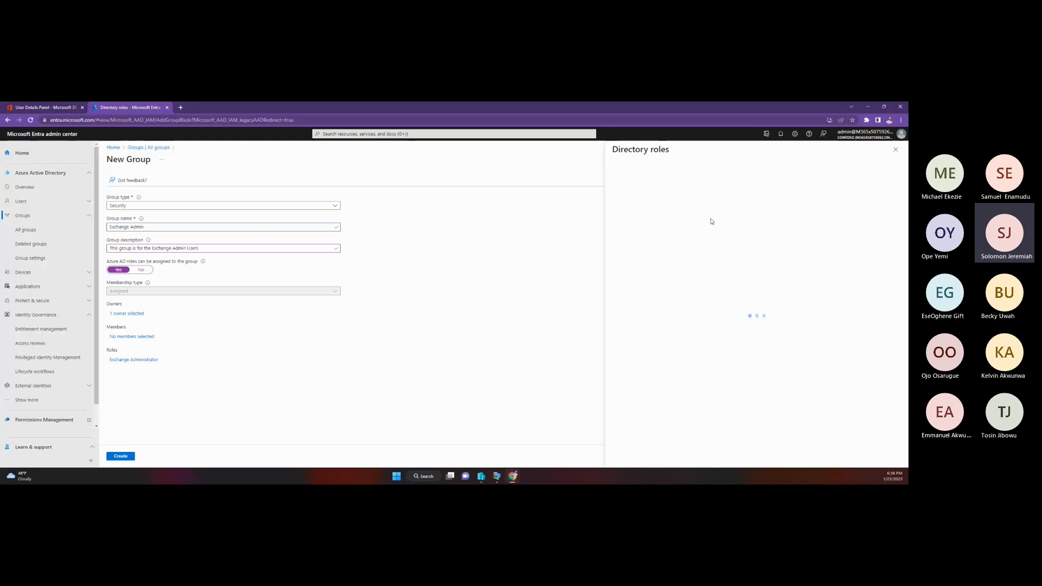
{"action": "left_click", "coordinate": [678, 202]}
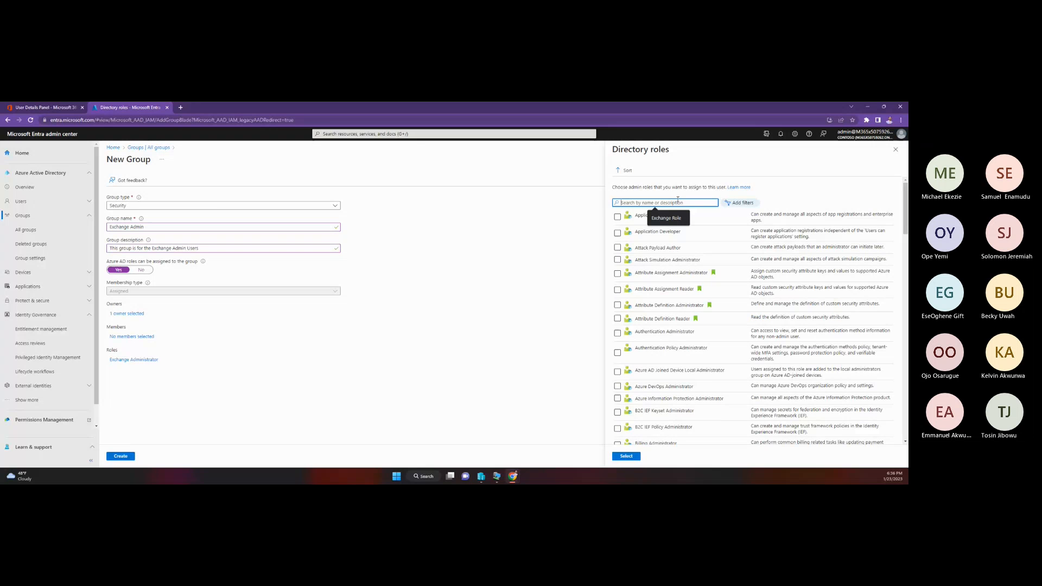
{"action": "type", "text": "user"}
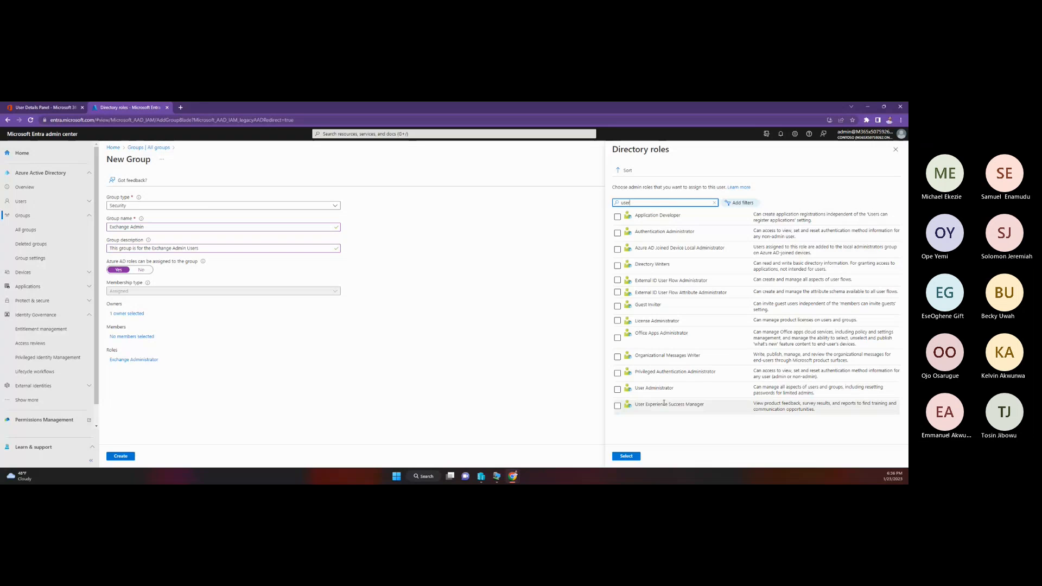
{"action": "left_click", "coordinate": [618, 389]}
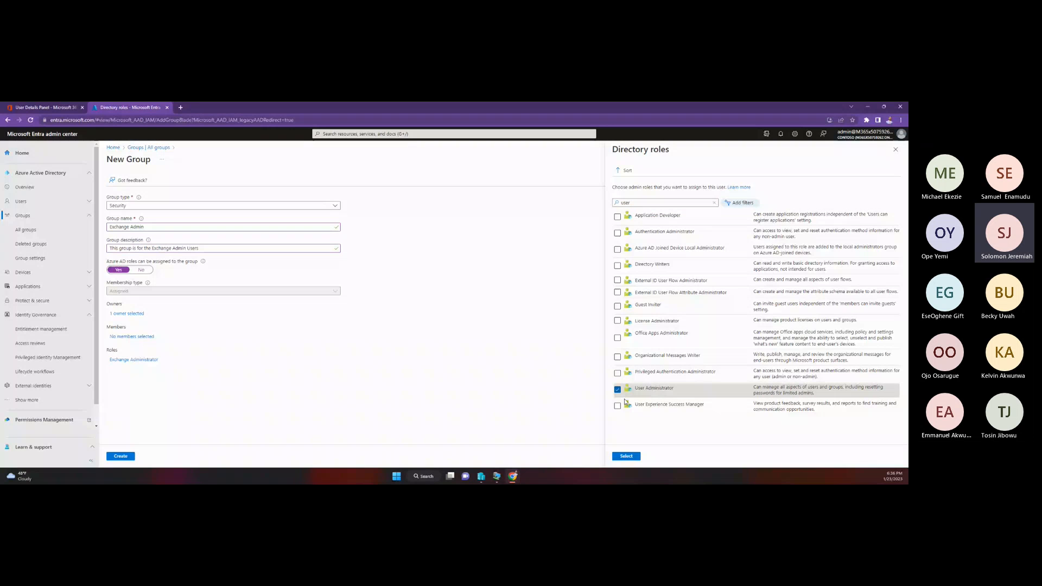
{"action": "left_click", "coordinate": [627, 456]}
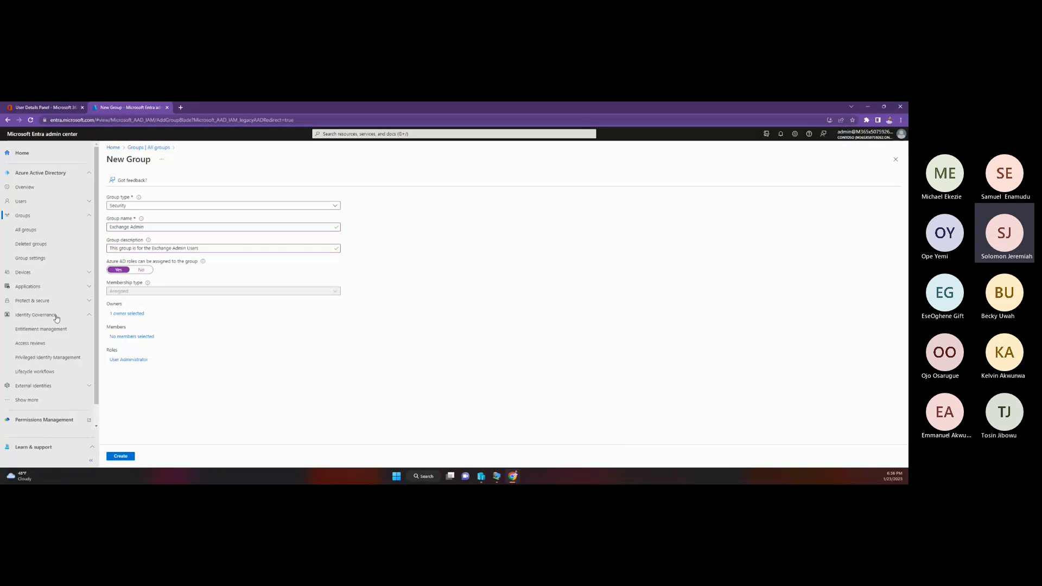
Step: Set the group's role to Exchange Administrator by searching for "exch", and create the group with role assignment allowed
{"action": "left_click", "coordinate": [134, 360]}
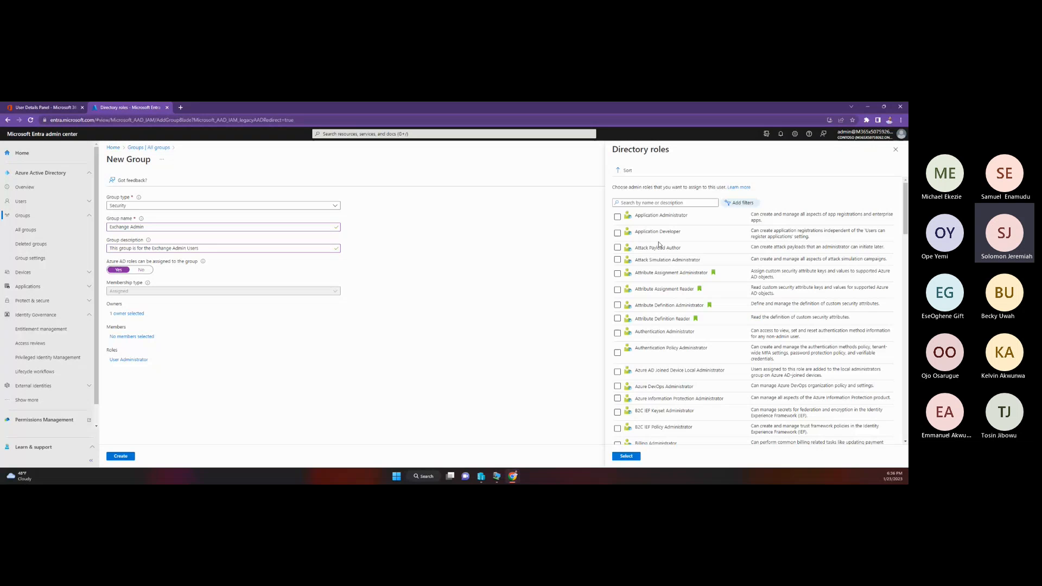
{"action": "left_click", "coordinate": [669, 203]}
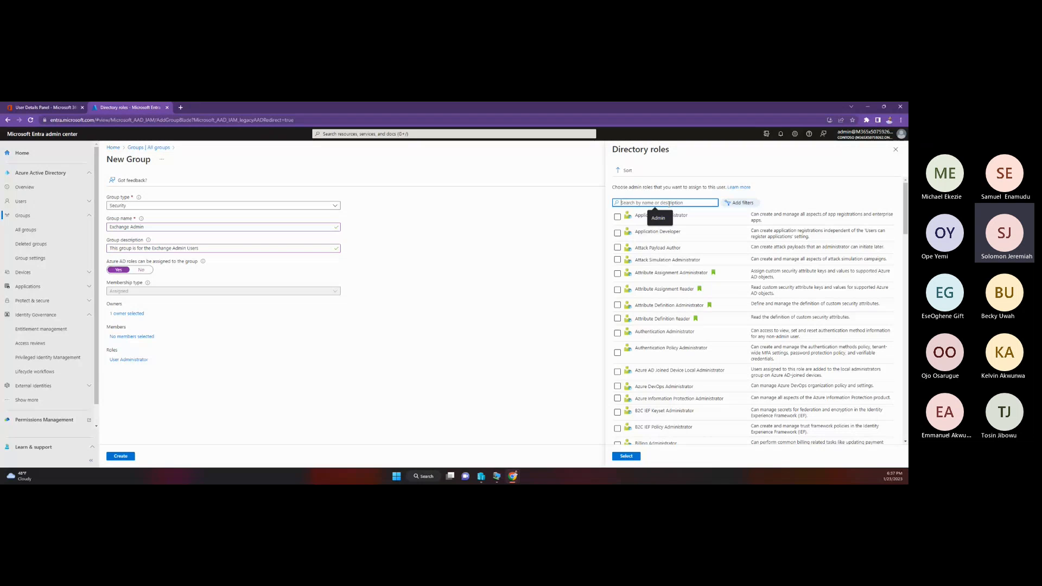
{"action": "type", "text": "ex"}
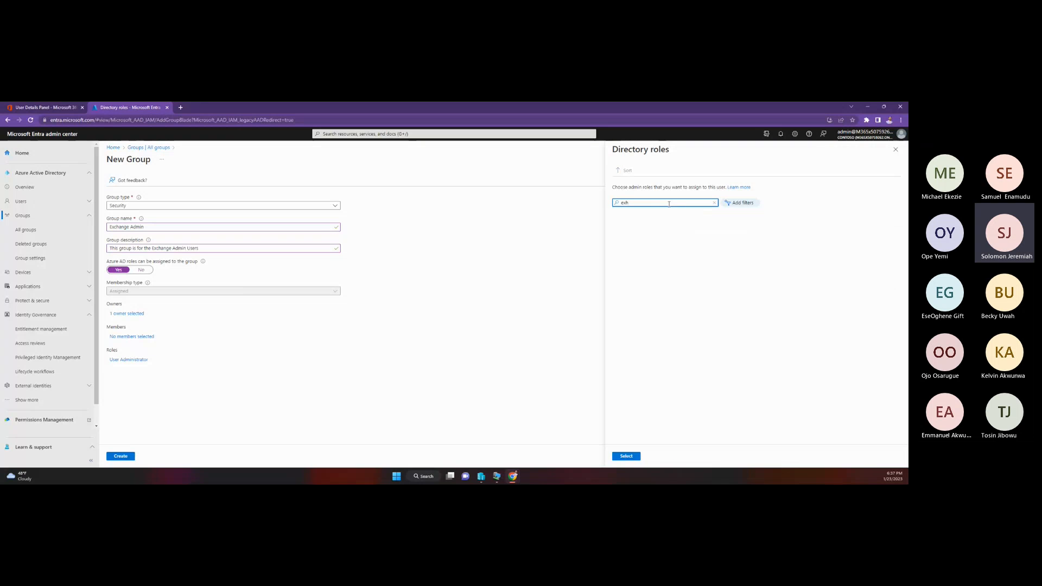
{"action": "type", "text": "ch"}
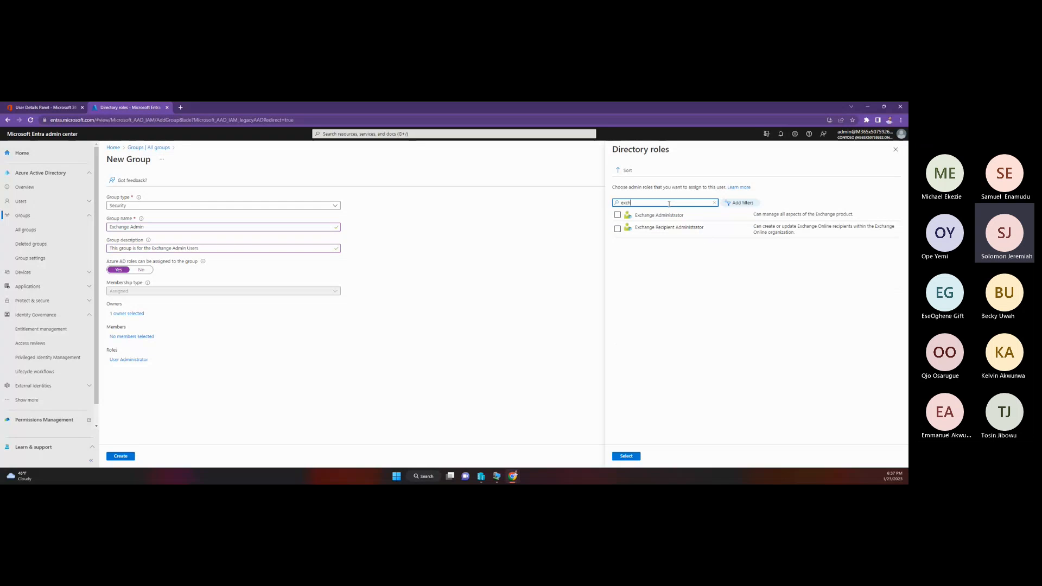
{"action": "left_click", "coordinate": [618, 215]}
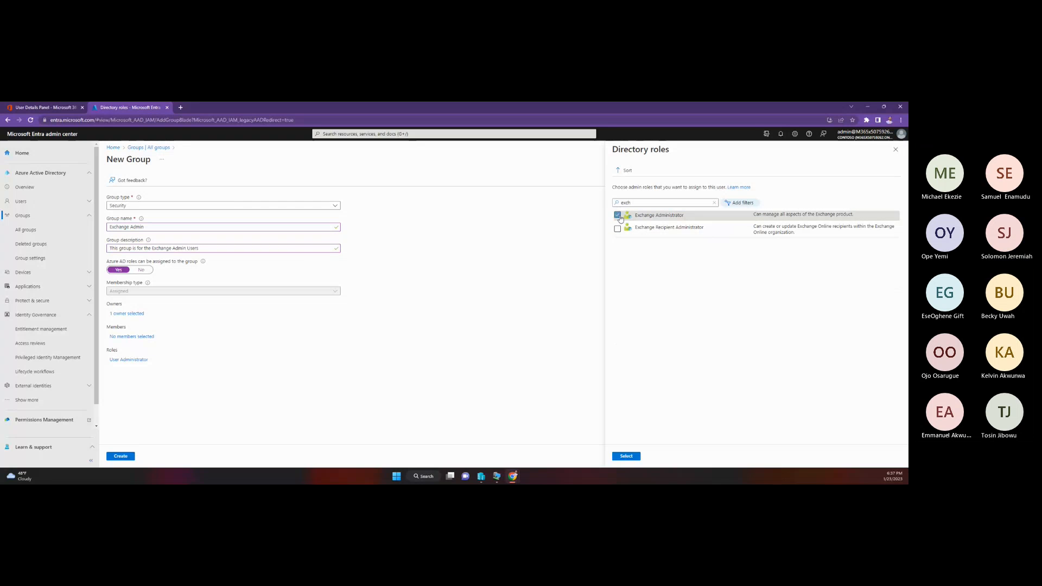
{"action": "left_click", "coordinate": [626, 456]}
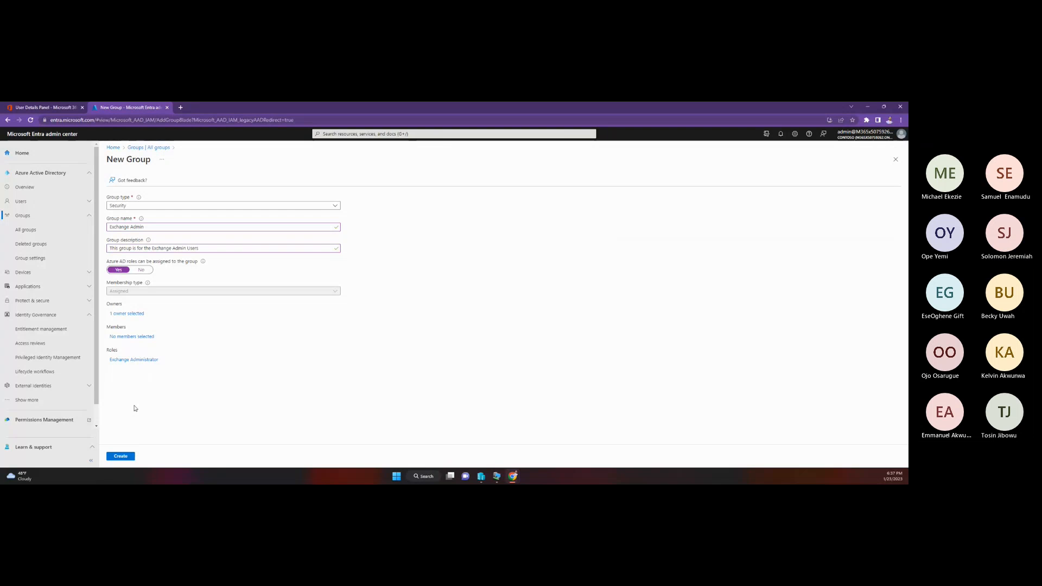
{"action": "left_click", "coordinate": [120, 456]}
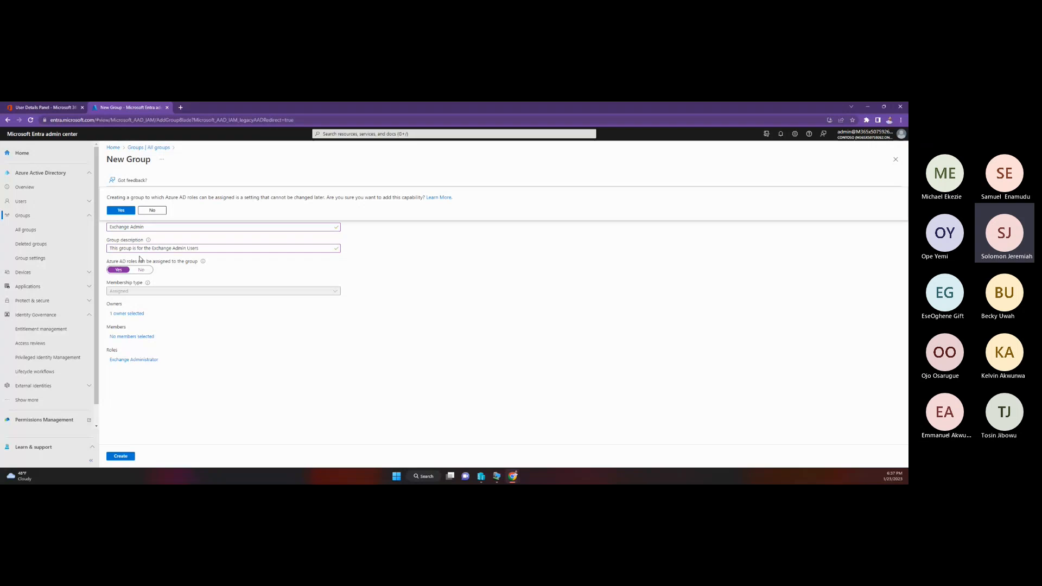
{"action": "left_click", "coordinate": [124, 211]}
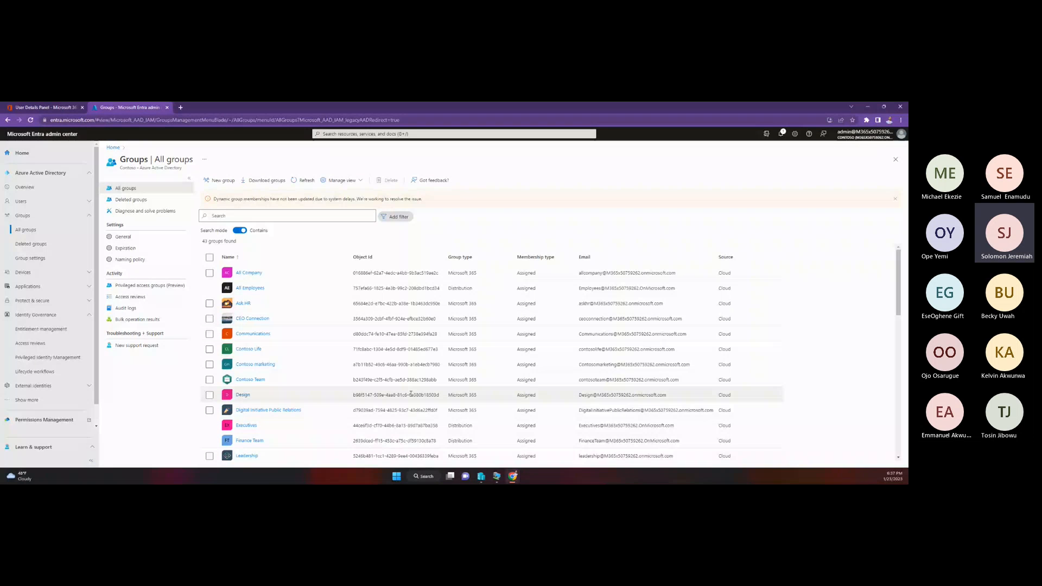
{"action": "left_click", "coordinate": [397, 477]}
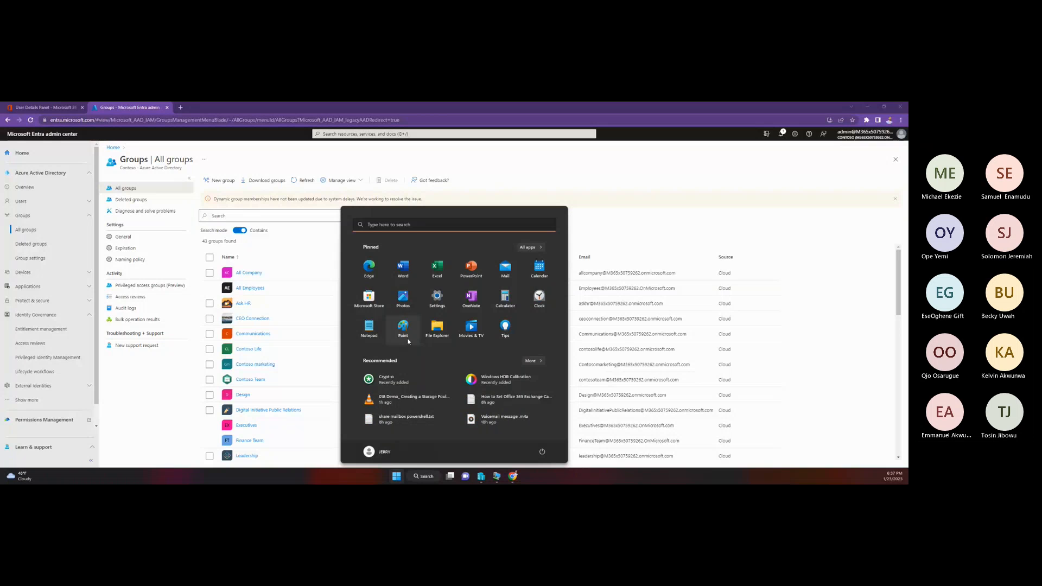
{"action": "left_click", "coordinate": [396, 476]}
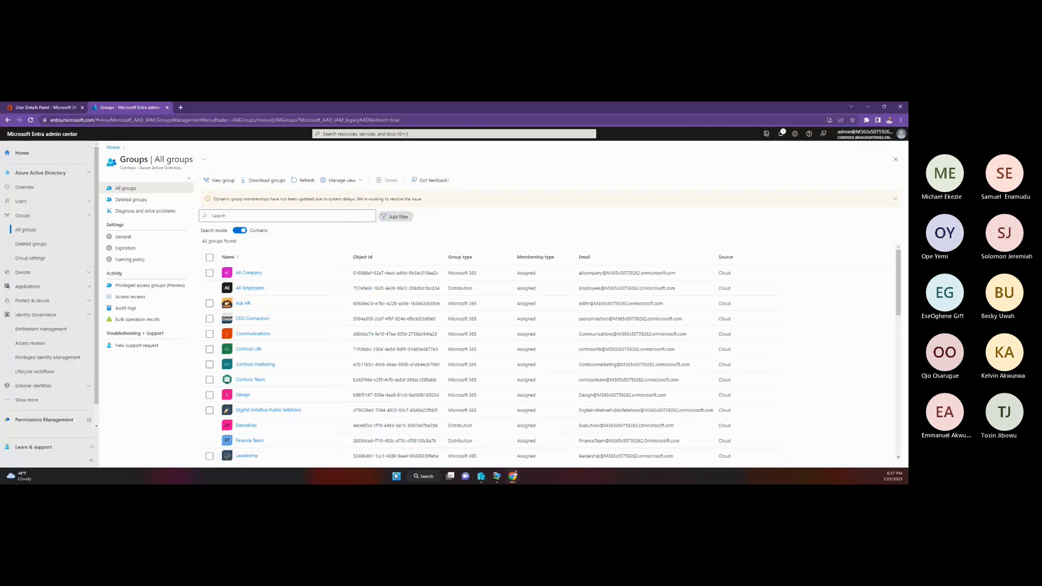
{"action": "left_click", "coordinate": [395, 477]}
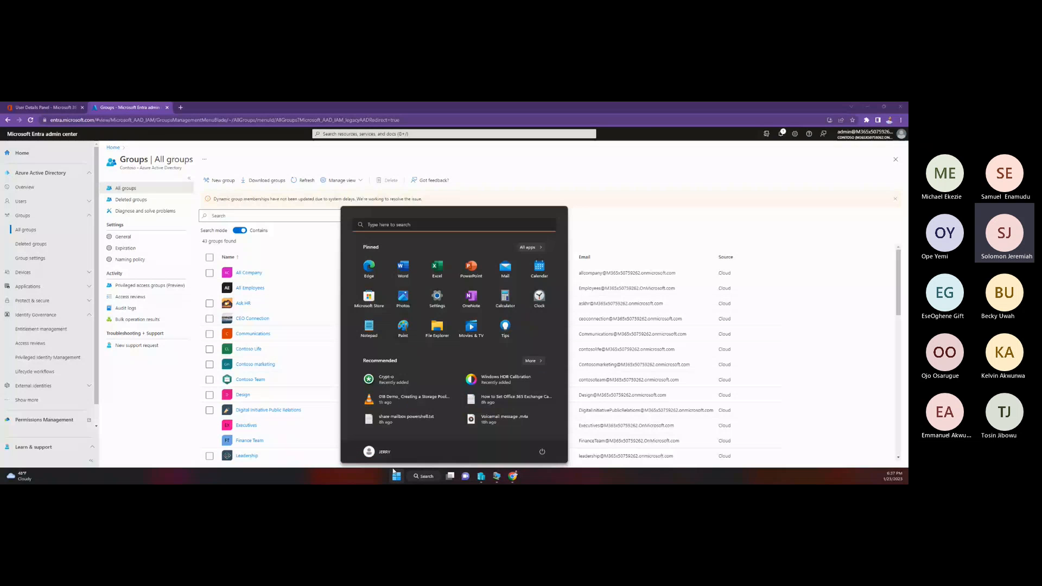
Step: Switch to Paint and draw a rectangle of about 274 × 239 px on the blank canvas
{"action": "type", "text": "PAint"}
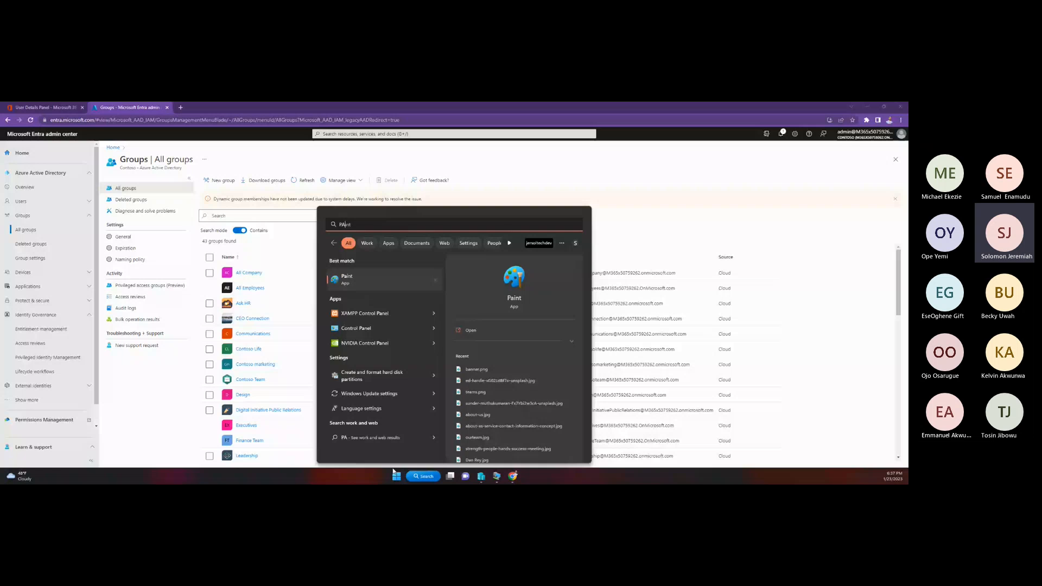
{"action": "left_click", "coordinate": [368, 283]}
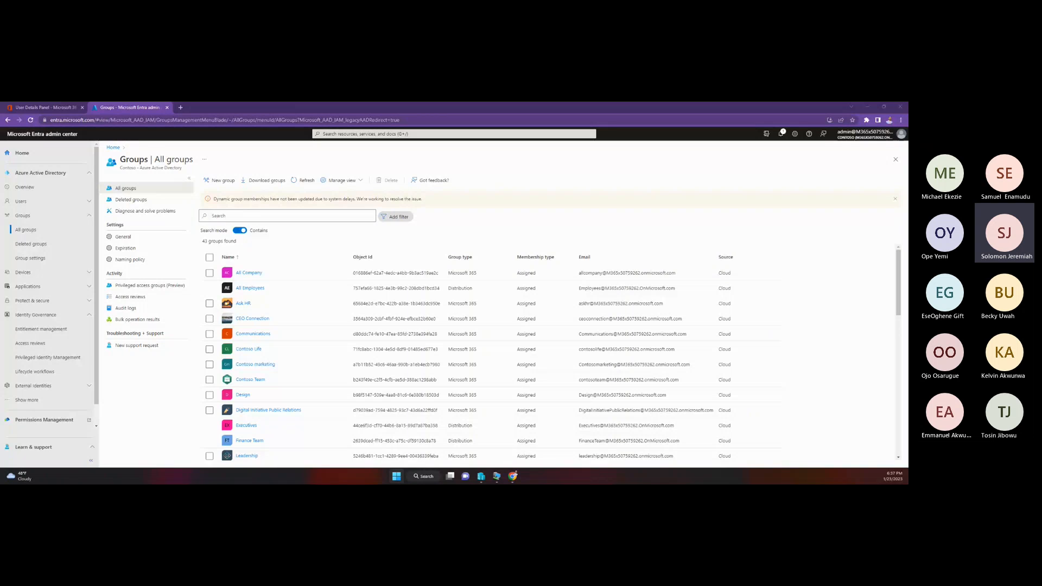
{"action": "left_click", "coordinate": [423, 476]}
{"action": "left_click_drag", "start_coordinate": [365, 218], "coordinate": [392, 180]}
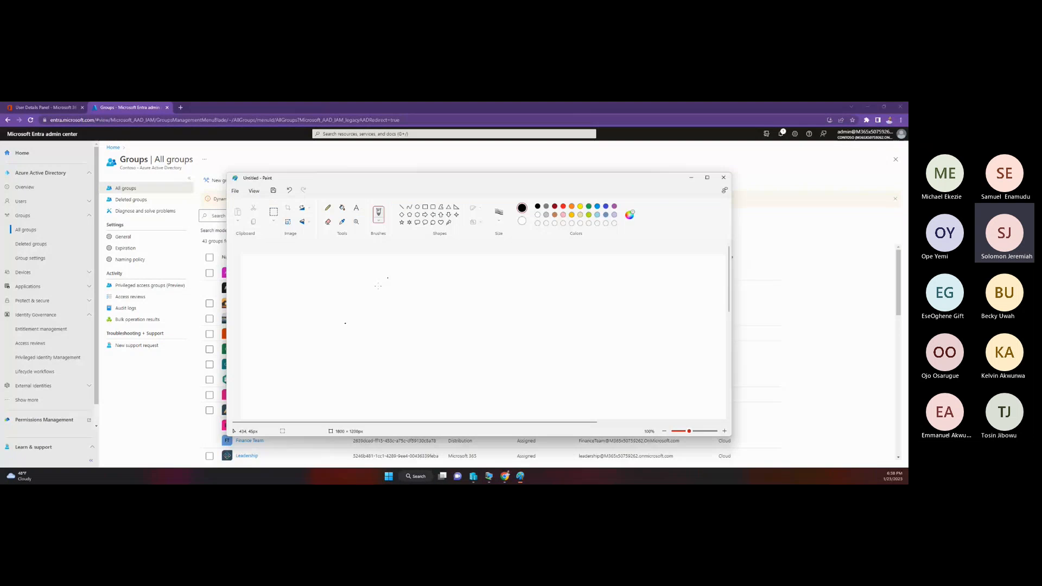
{"action": "left_click", "coordinate": [425, 207]}
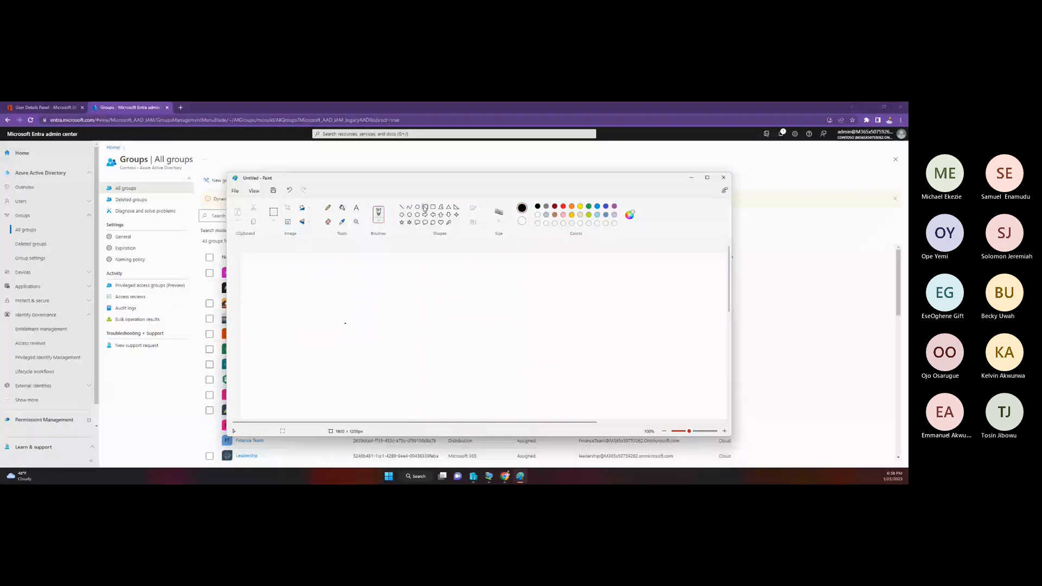
{"action": "left_click_drag", "start_coordinate": [303, 304], "coordinate": [401, 389]}
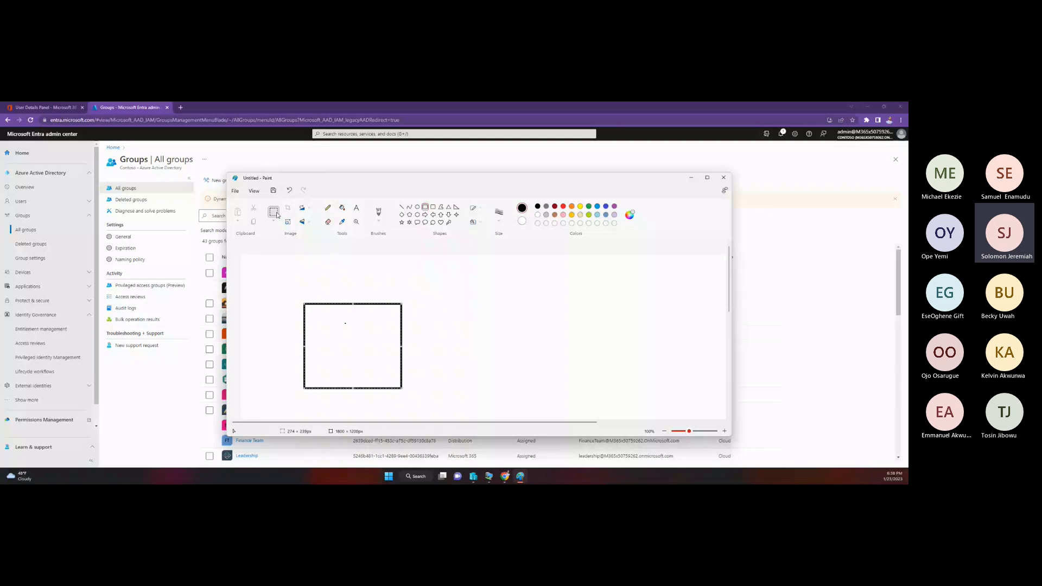
Step: Draw three small ellipses inside the rectangle and further ones at its outer edge, and close Paint without saving
{"action": "left_click", "coordinate": [417, 206]}
{"action": "left_click_drag", "start_coordinate": [323, 331], "coordinate": [378, 381]}
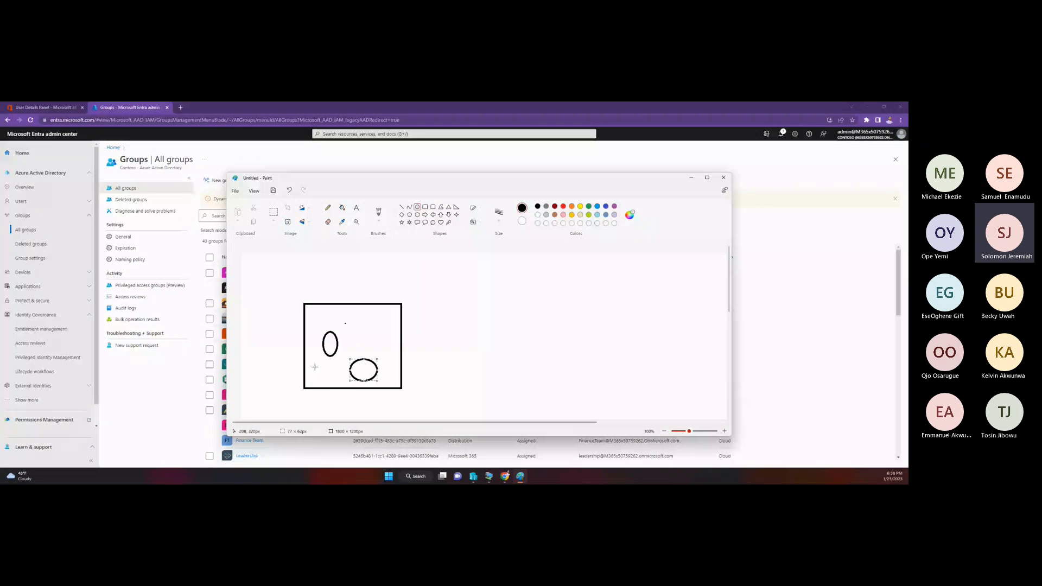
{"action": "left_click_drag", "start_coordinate": [315, 366], "coordinate": [339, 383]}
{"action": "mouse_move", "coordinate": [404, 339]}
{"action": "left_mouse_down"}
{"action": "mouse_move", "coordinate": [446, 372]}
{"action": "mouse_move", "coordinate": [407, 354]}
{"action": "left_mouse_up"}
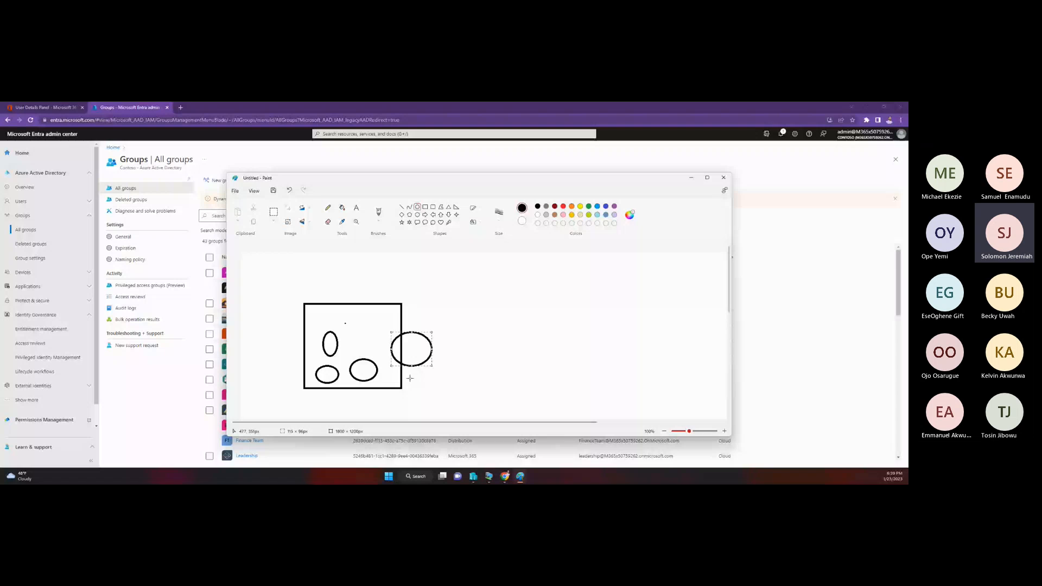
{"action": "left_click_drag", "start_coordinate": [409, 377], "coordinate": [427, 393]}
{"action": "left_click", "coordinate": [722, 181]}
{"action": "left_click", "coordinate": [486, 326]}
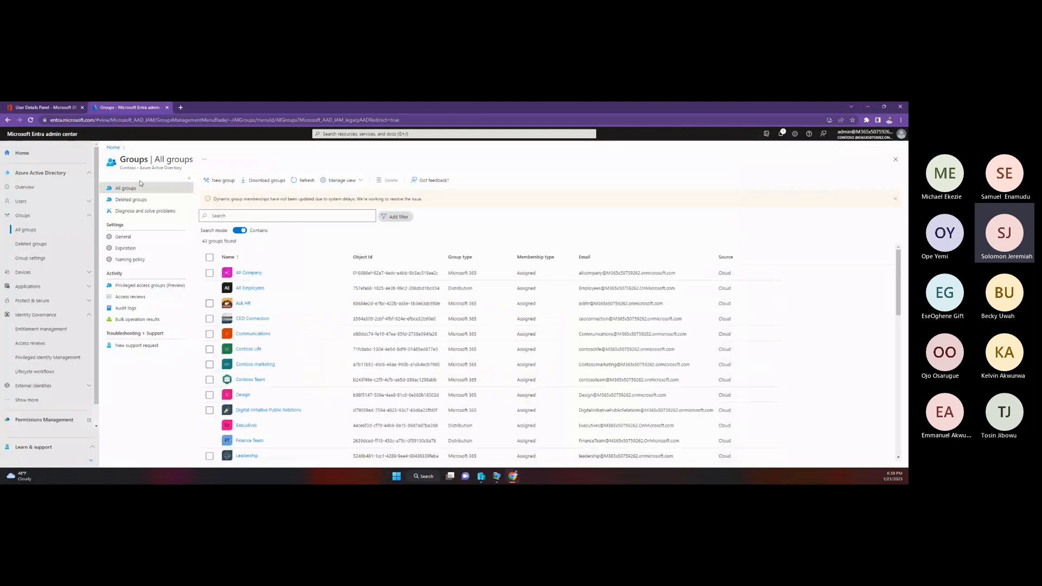
Step: Open the catalogs of entitlement management in Identity Governance
{"action": "left_click", "coordinate": [31, 344]}
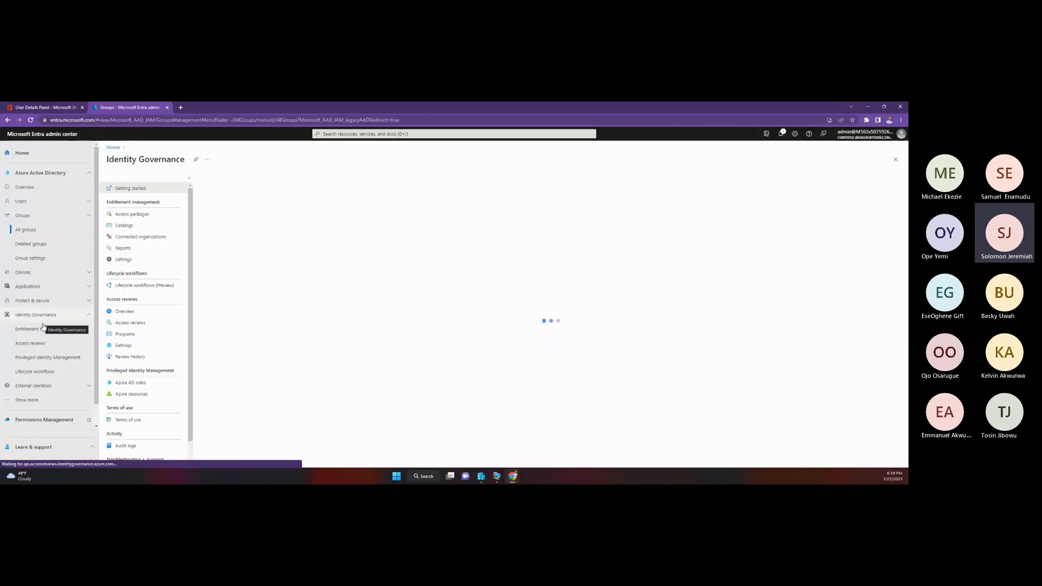
{"action": "left_click", "coordinate": [44, 329]}
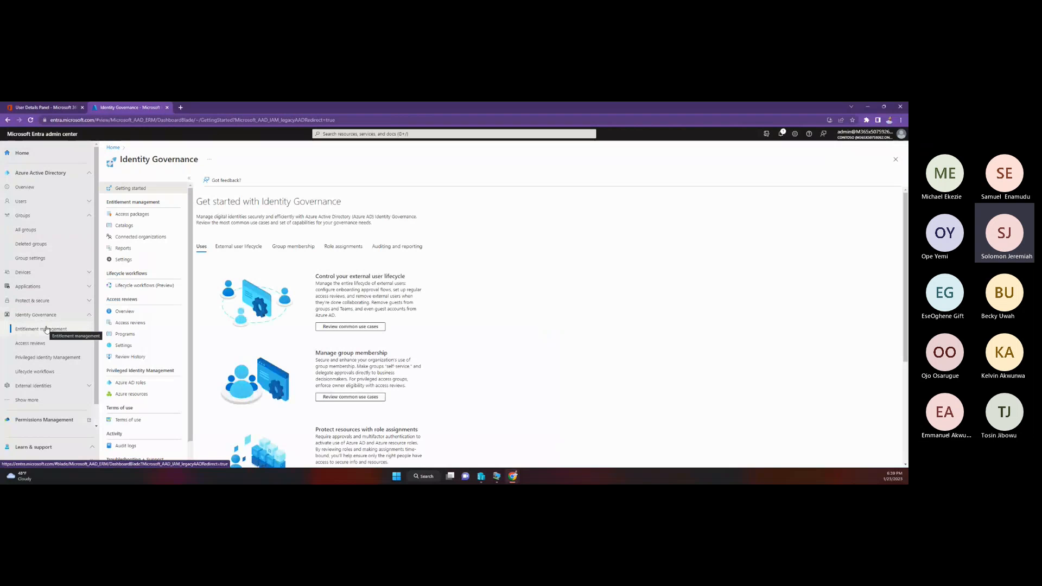
{"action": "left_click", "coordinate": [129, 230]}
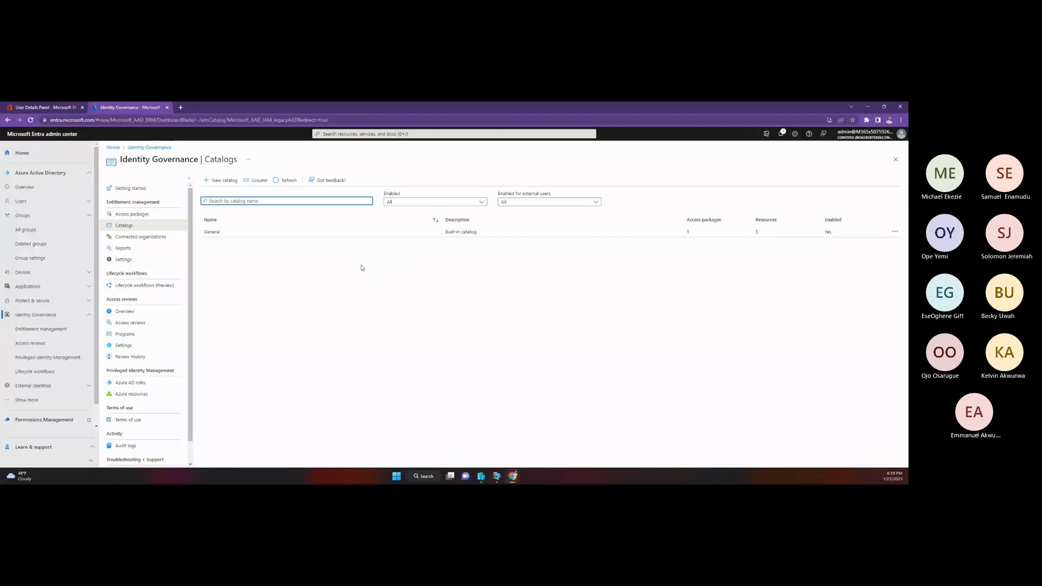
Step: Start a new catalog and name it ExchangeCatalog
{"action": "left_click", "coordinate": [221, 180]}
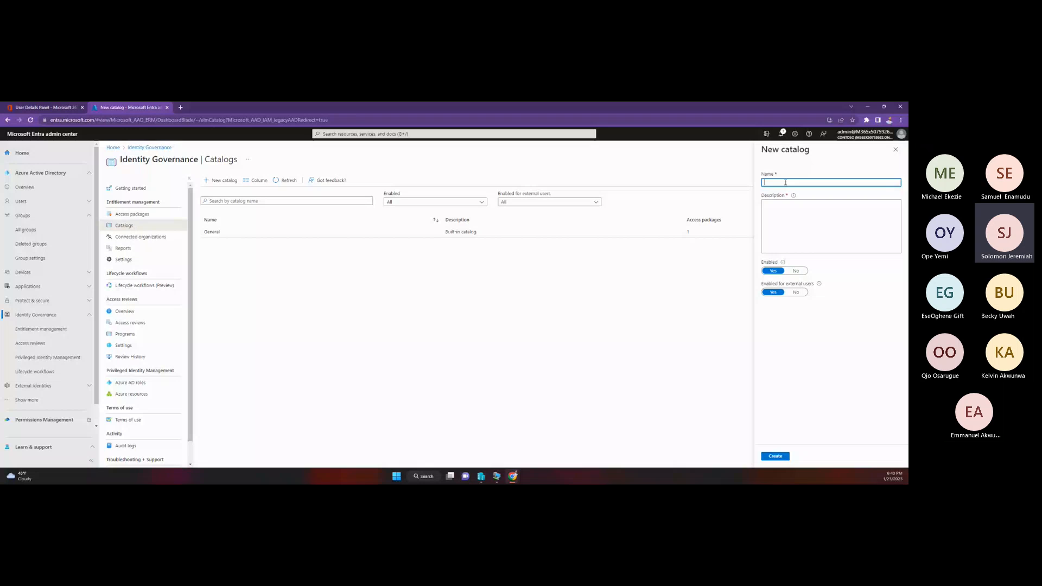
{"action": "type", "text": "eXCHANGE"}
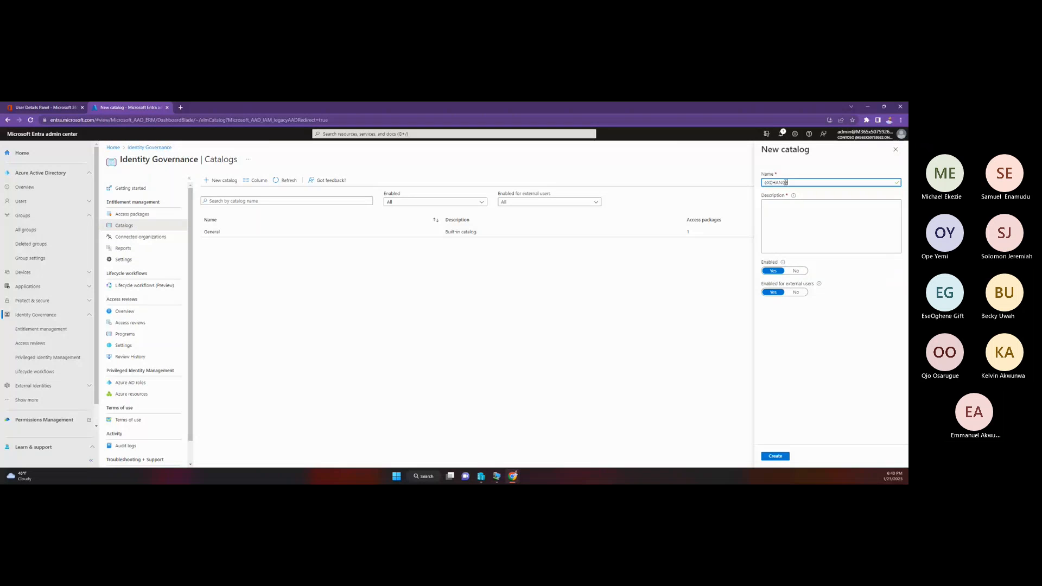
{"action": "key", "text": "ctrl+a"}
{"action": "key", "text": "BackSpace"}
{"action": "type", "text": "Exchange"}
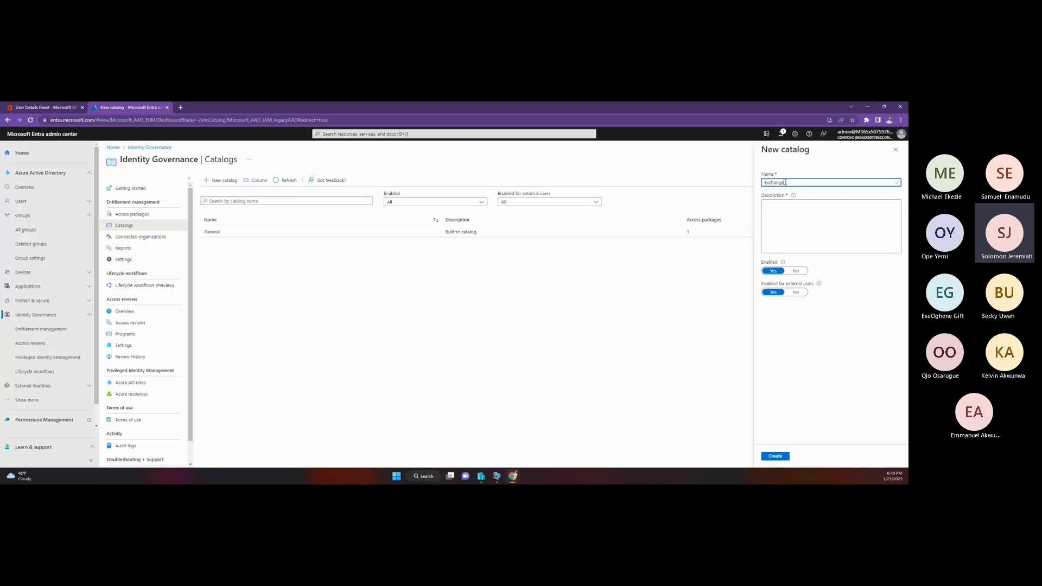
{"action": "type", "text": "Catalog"}
Step: Describe the catalog as "Resources of Exchange Admin" and create it, keeping it enabled, including for external users
{"action": "left_click", "coordinate": [801, 222]}
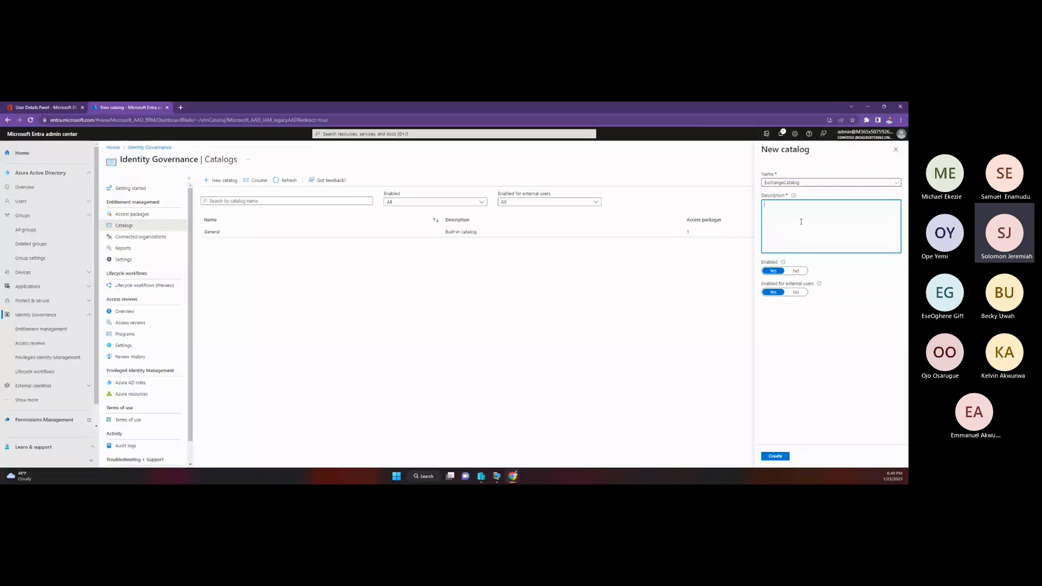
{"action": "type", "text": "Catalog"}
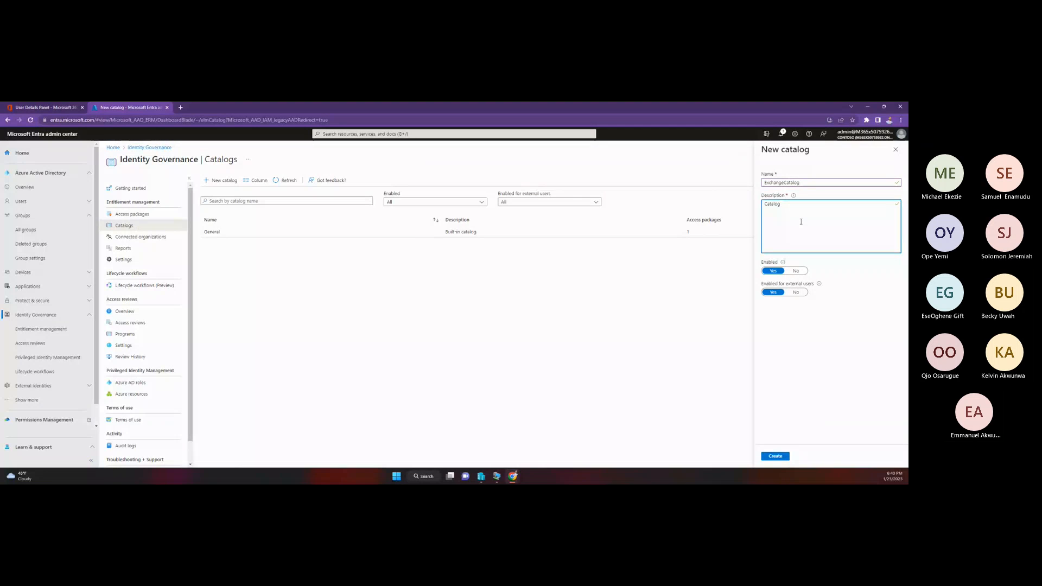
{"action": "key", "text": "ctrl+a"}
{"action": "key", "text": "BackSpace"}
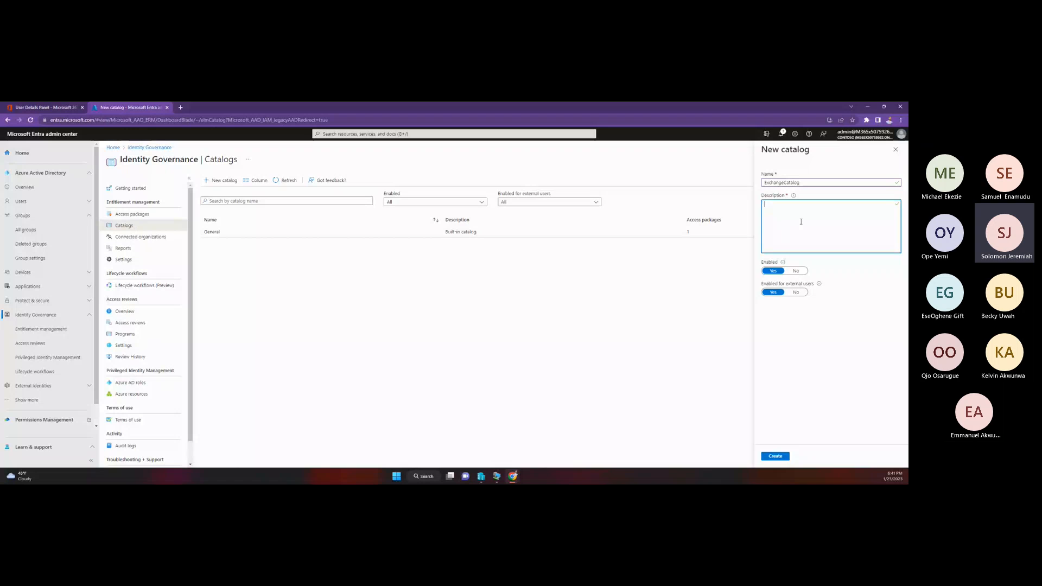
{"action": "type", "text": "Resour"}
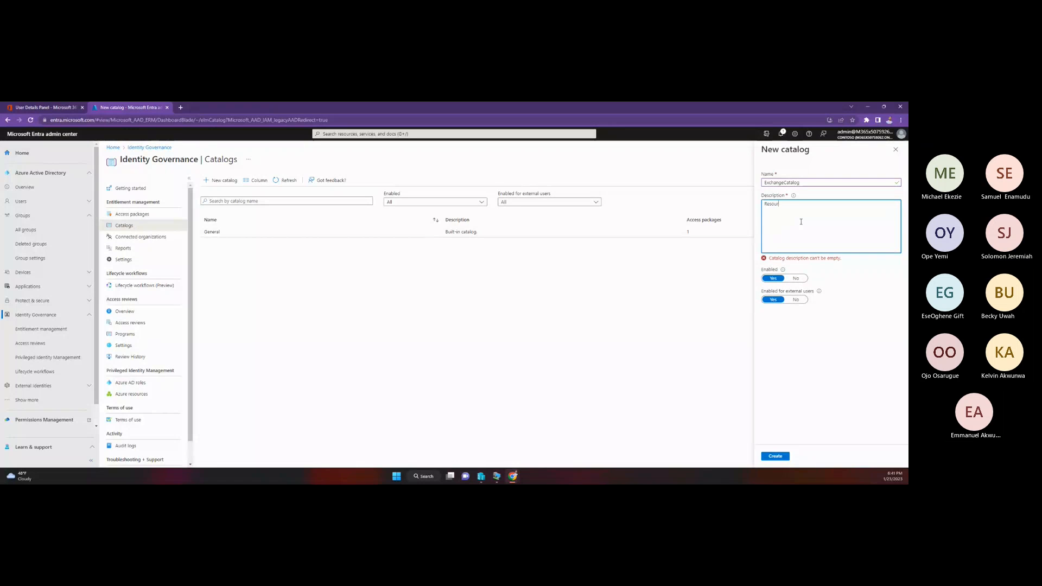
{"action": "type", "text": "ces of Exchange a"}
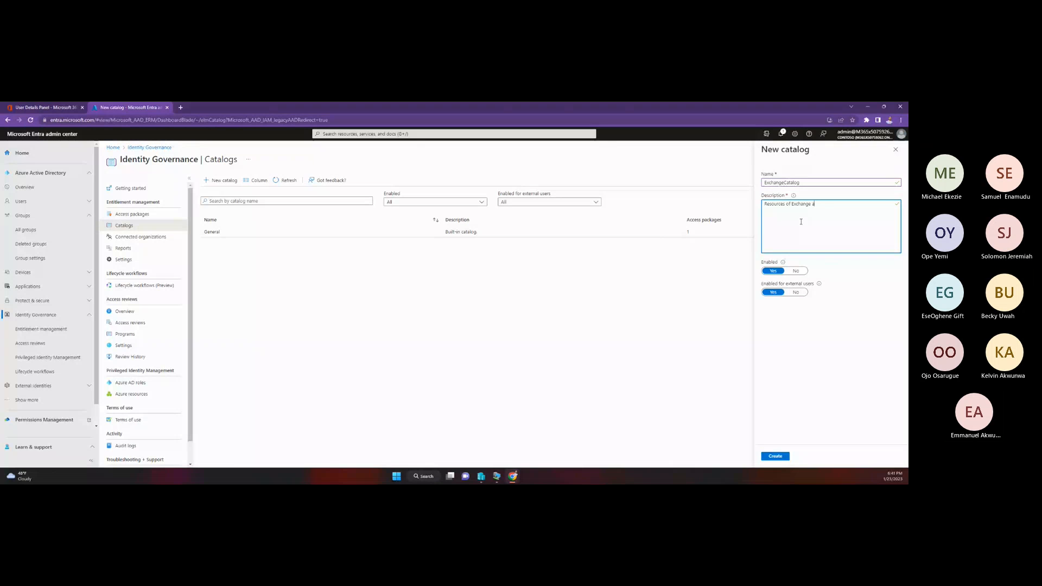
{"action": "type", "text": "DMIN"}
{"action": "key", "text": "BackSpace"}
{"action": "key", "text": "BackSpace"}
{"action": "key", "text": "BackSpace"}
{"action": "type", "text": "dmin"}
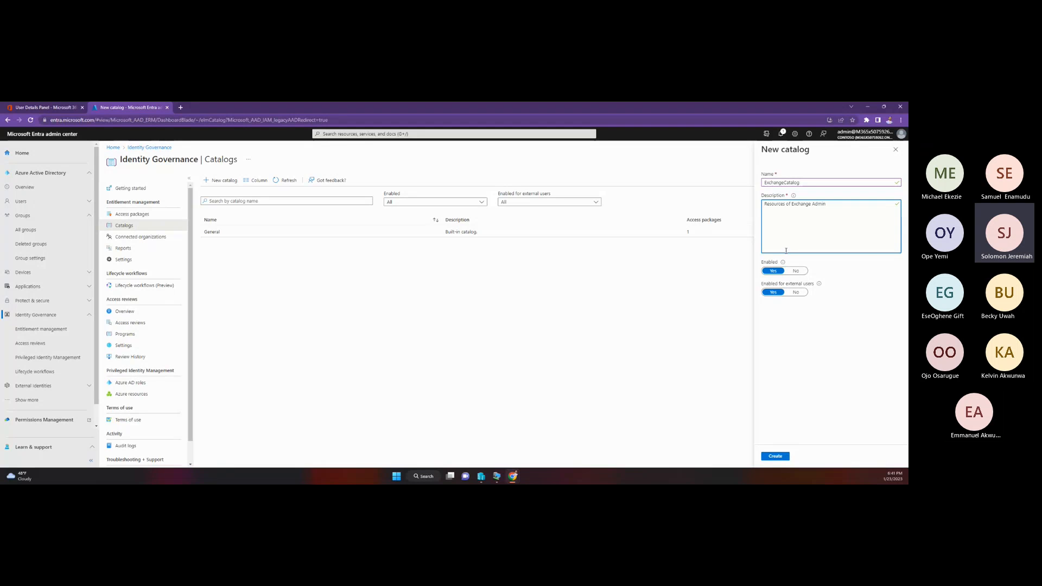
{"action": "mouse_move", "coordinate": [783, 264]}
{"action": "mouse_move", "coordinate": [823, 284]}
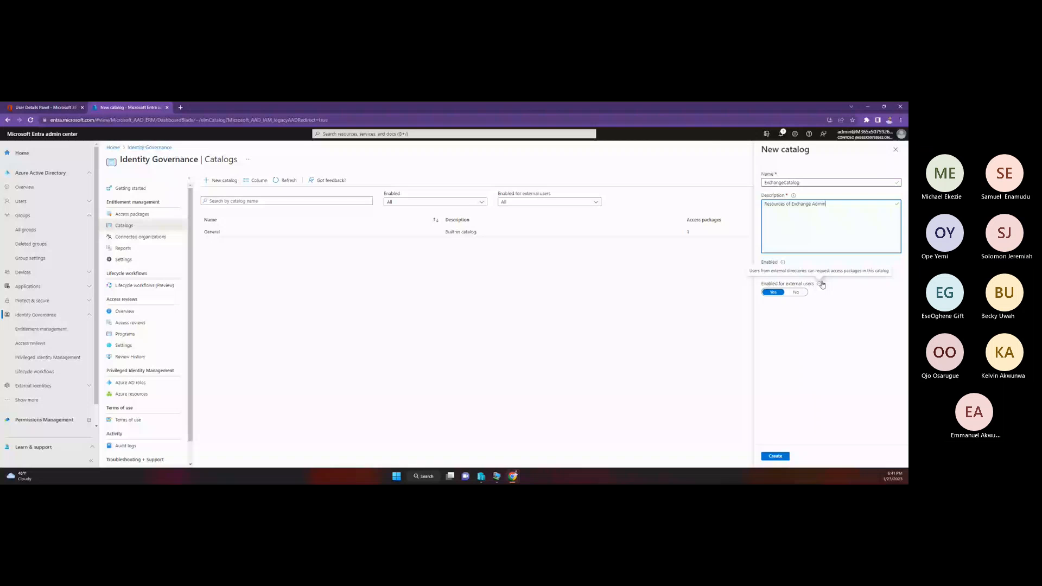
{"action": "left_click", "coordinate": [775, 456]}
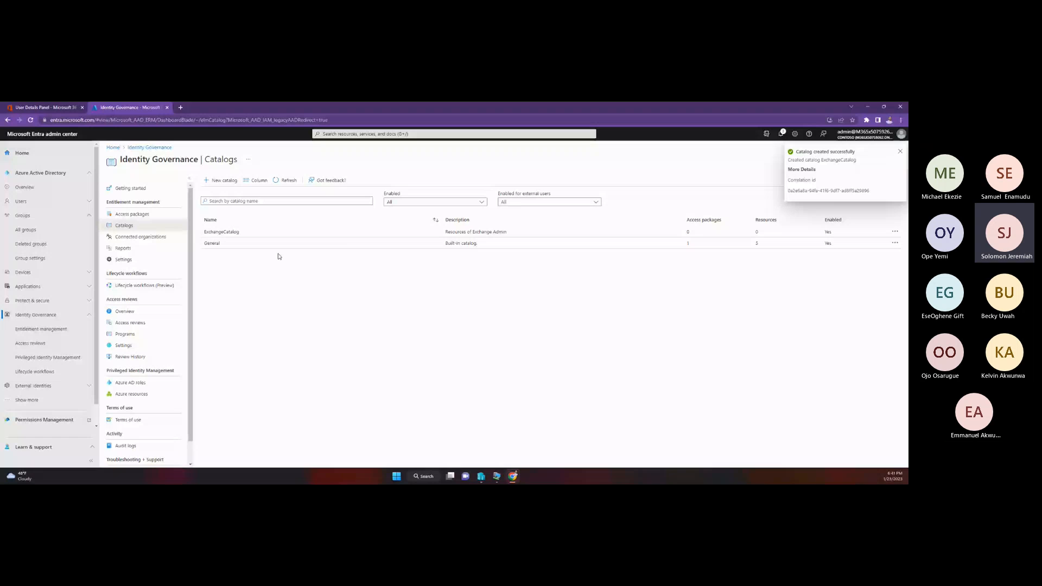
Step: Select the Exchange Admin group as a resource to add to ExchangeCatalog, searching the groups for "ex"
{"action": "left_click", "coordinate": [230, 232]}
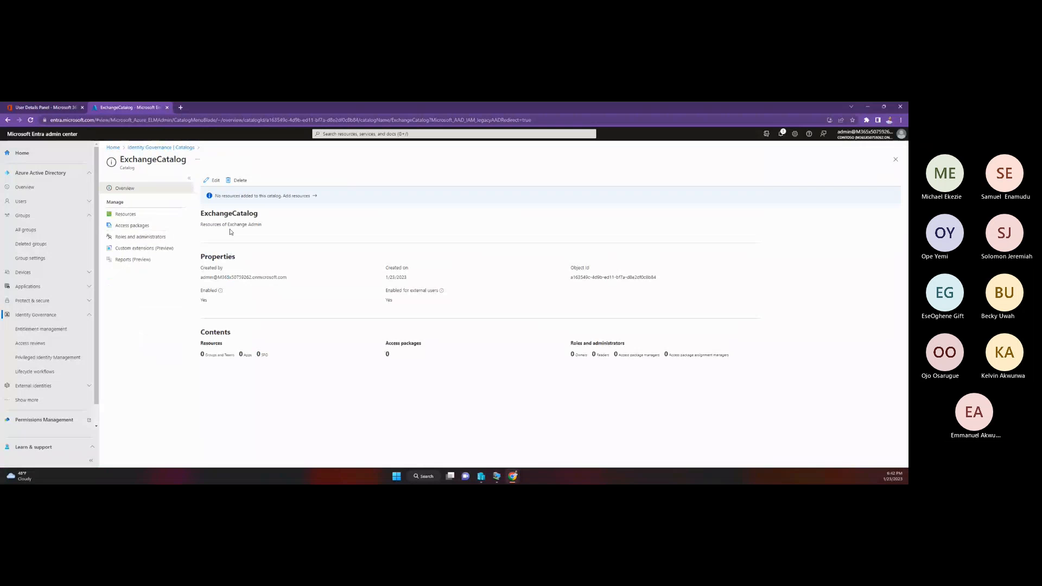
{"action": "left_click", "coordinate": [139, 216]}
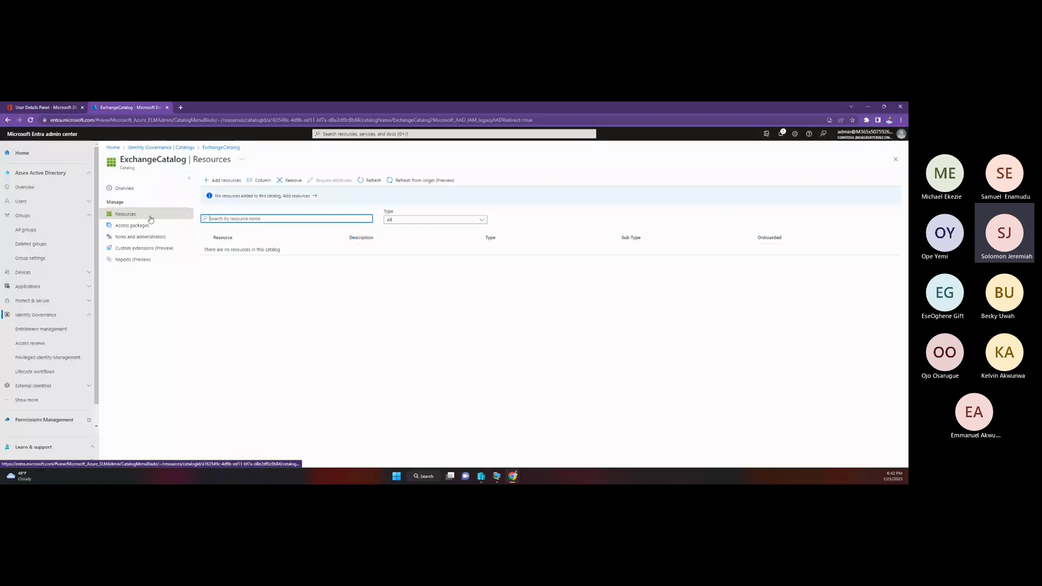
{"action": "left_click", "coordinate": [222, 184]}
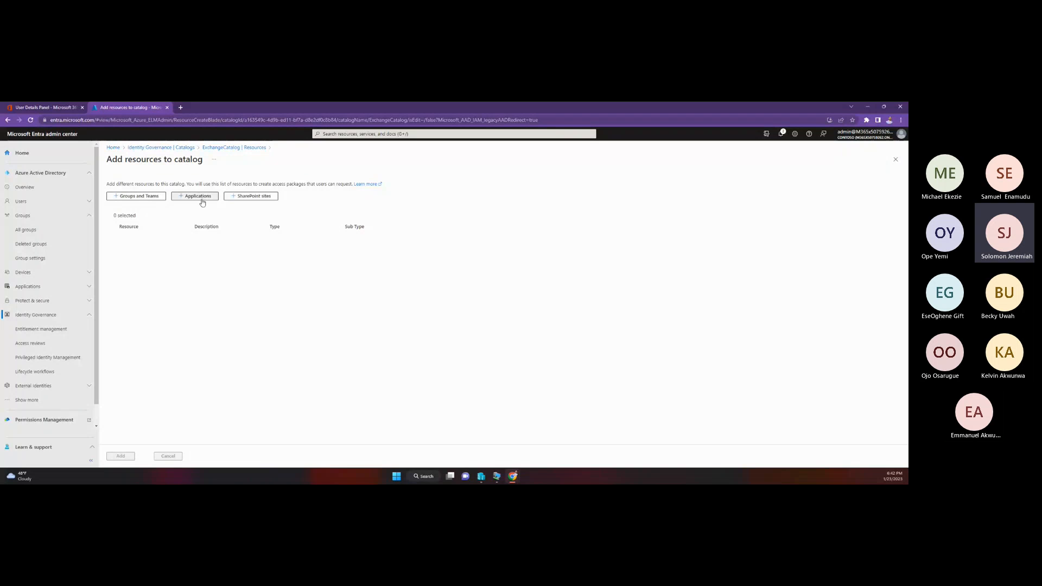
{"action": "left_click", "coordinate": [161, 203]}
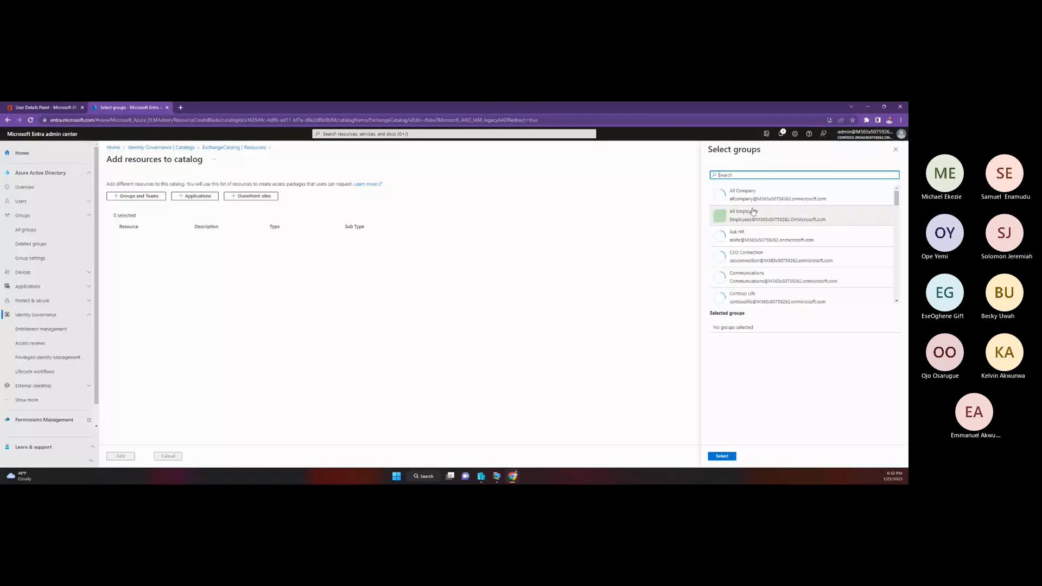
{"action": "left_click", "coordinate": [755, 175]}
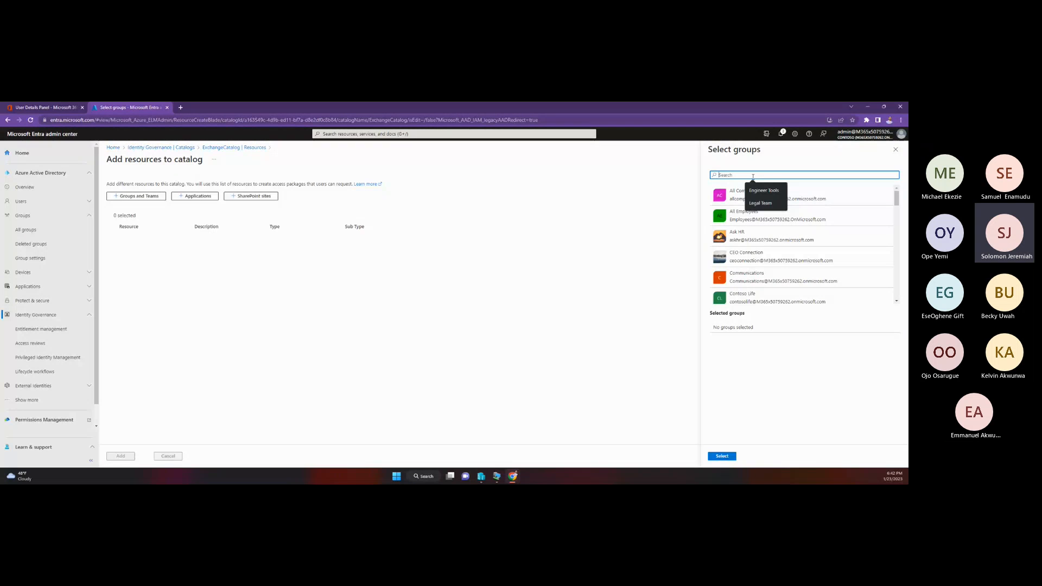
{"action": "type", "text": "ex"}
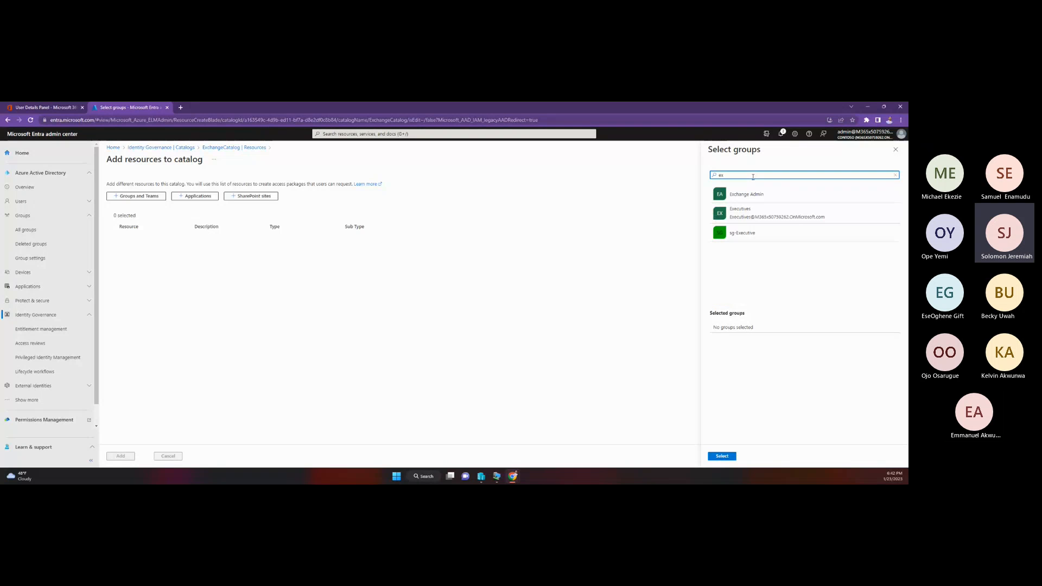
{"action": "left_click", "coordinate": [757, 196]}
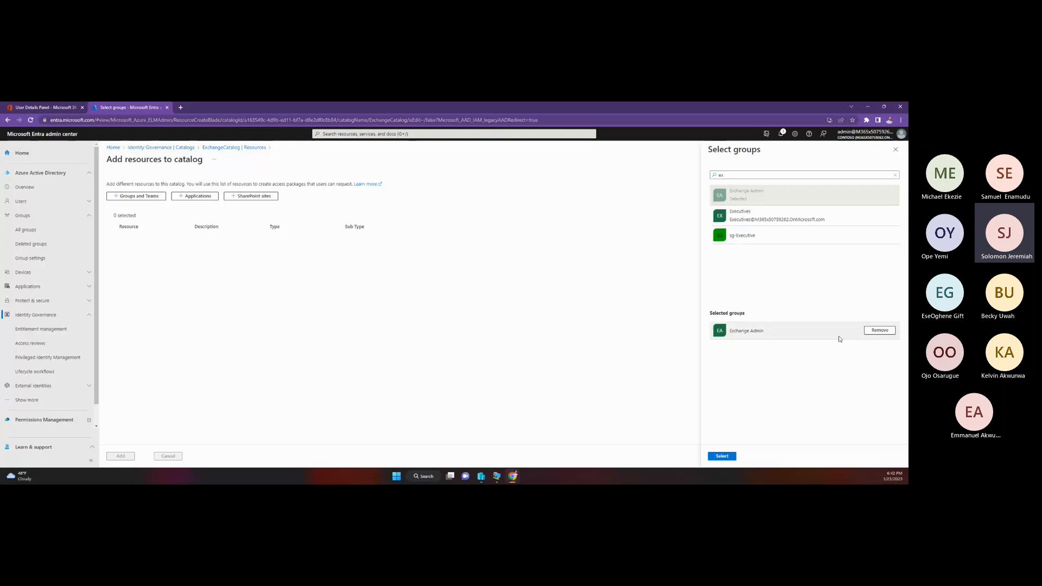
{"action": "left_click", "coordinate": [722, 456]}
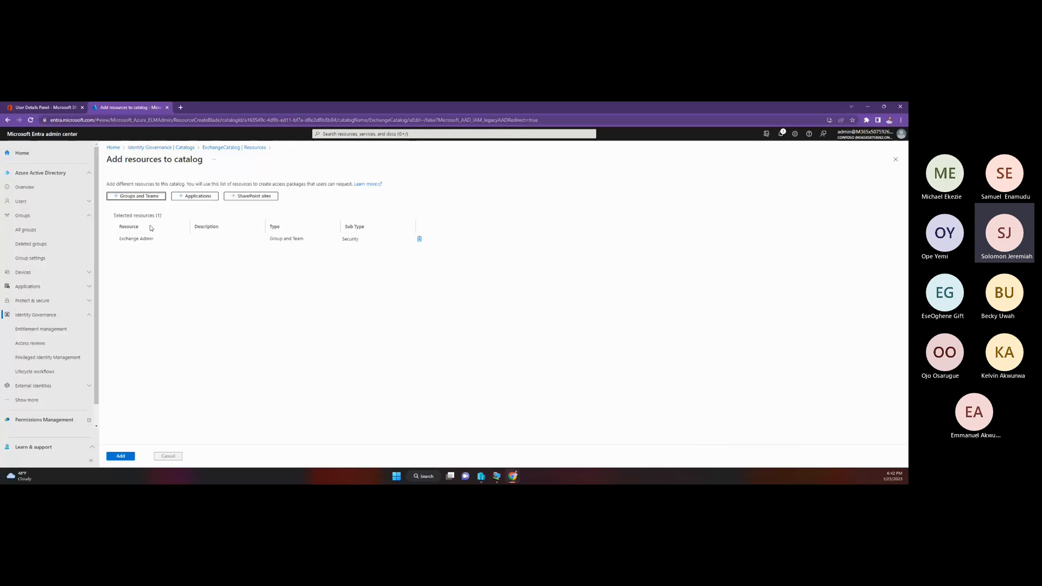
Step: Look through the available groups and select Ask HR as another resource to add to ExchangeCatalog
{"action": "left_click", "coordinate": [136, 196]}
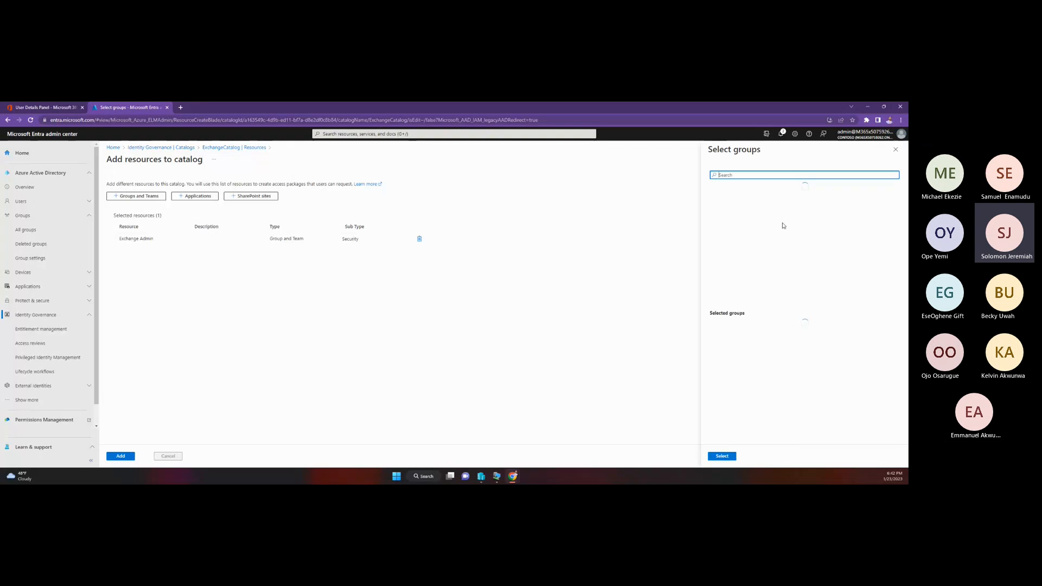
{"action": "scroll", "coordinate": [789, 250], "scroll_direction": "down", "scroll_amount": 2}
{"action": "scroll", "coordinate": [789, 250], "scroll_direction": "down", "scroll_amount": 1}
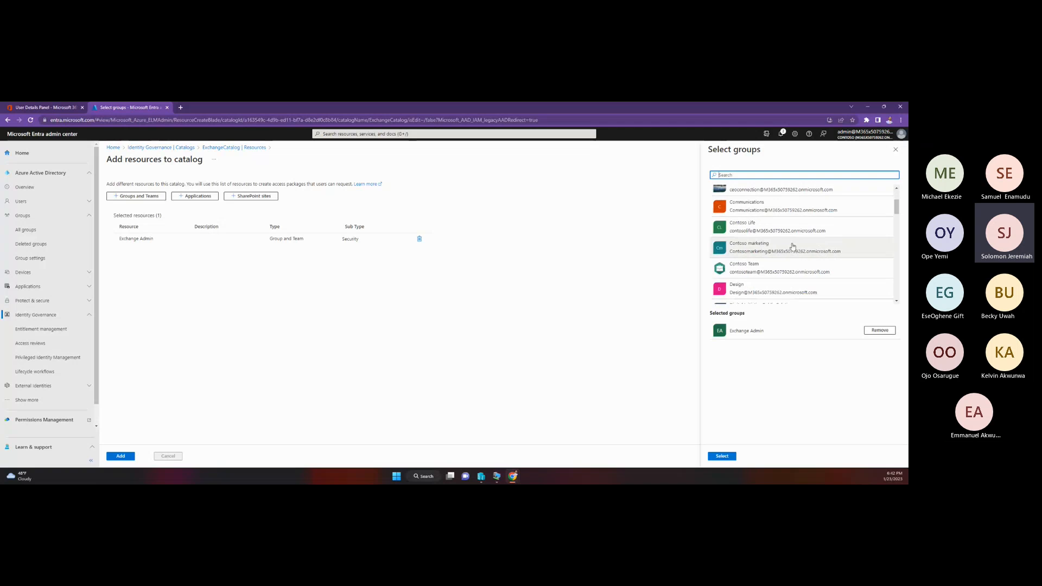
{"action": "scroll", "coordinate": [787, 248], "scroll_direction": "down", "scroll_amount": 2}
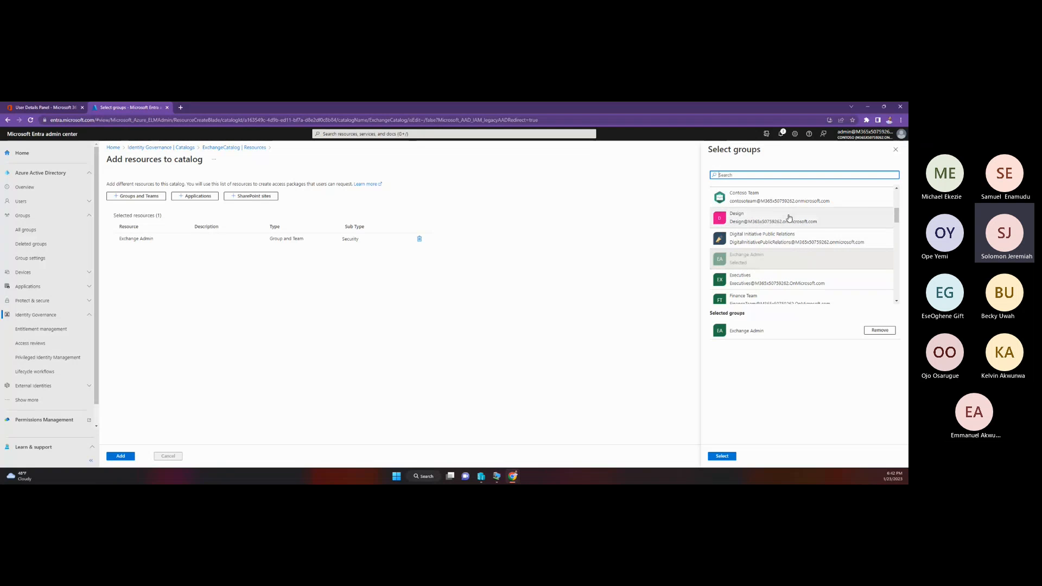
{"action": "scroll", "coordinate": [788, 288], "scroll_direction": "down", "scroll_amount": 1}
{"action": "scroll", "coordinate": [790, 261], "scroll_direction": "down", "scroll_amount": 1}
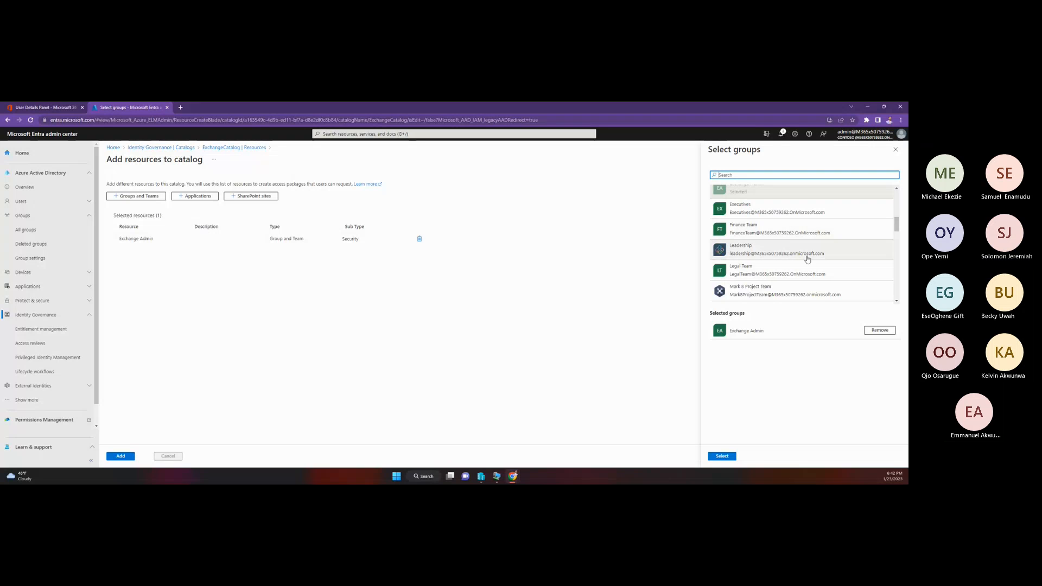
{"action": "scroll", "coordinate": [808, 260], "scroll_direction": "down", "scroll_amount": 5}
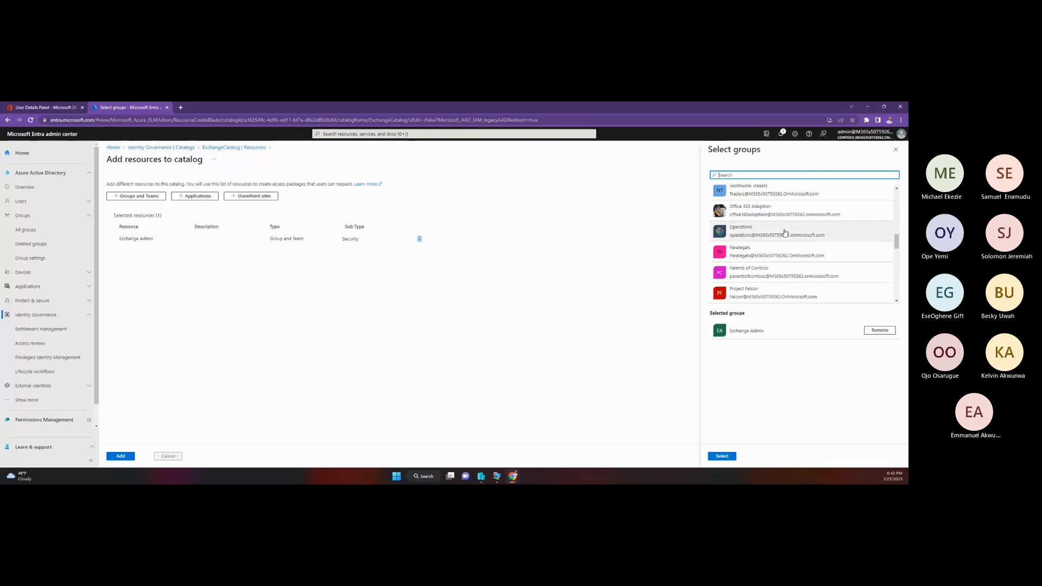
{"action": "scroll", "coordinate": [781, 274], "scroll_direction": "down", "scroll_amount": 1}
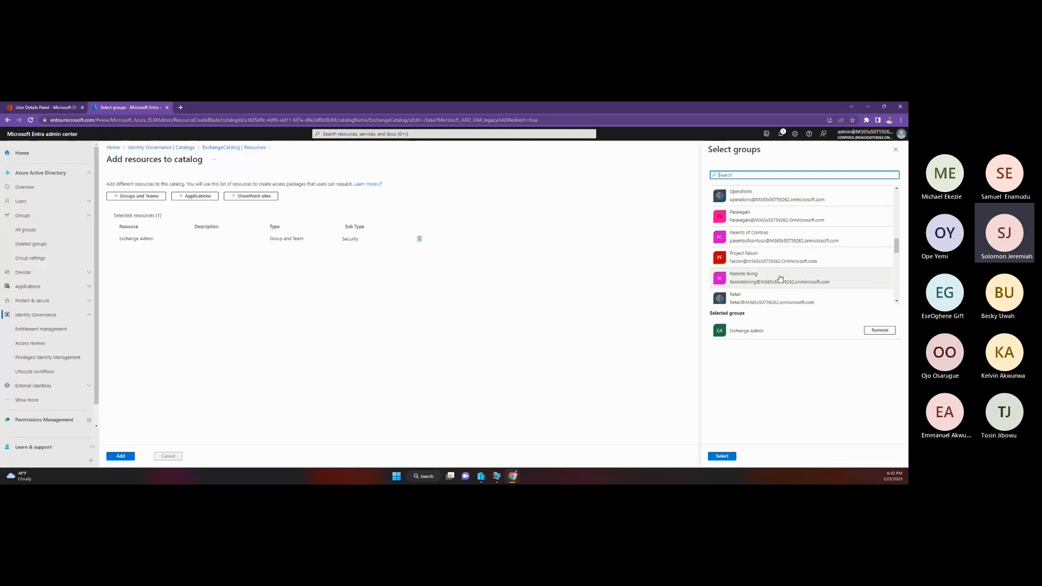
{"action": "scroll", "coordinate": [780, 278], "scroll_direction": "down", "scroll_amount": 1}
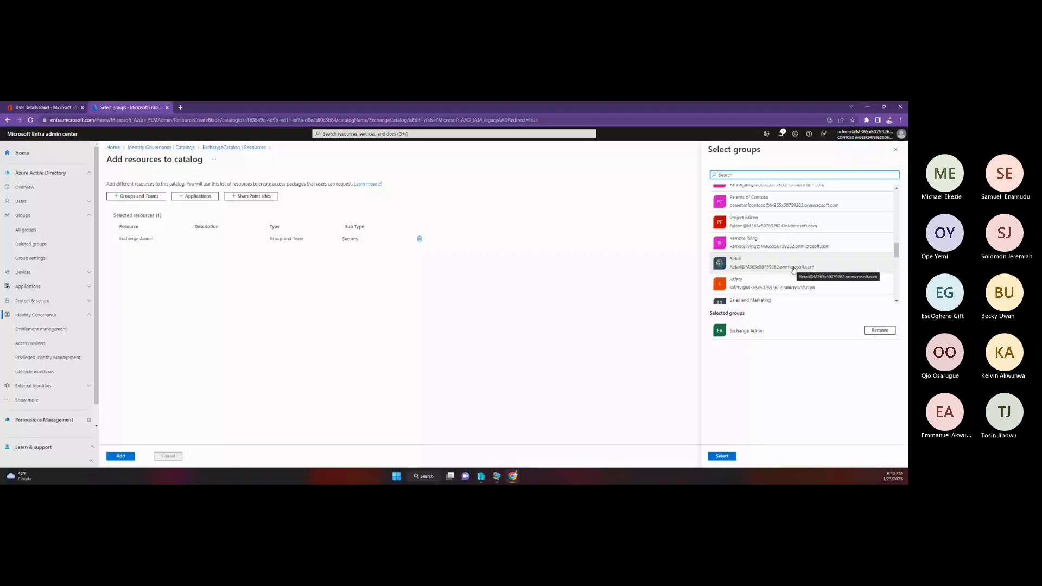
{"action": "scroll", "coordinate": [794, 269], "scroll_direction": "up", "scroll_amount": 2}
{"action": "scroll", "coordinate": [795, 269], "scroll_direction": "up", "scroll_amount": 3}
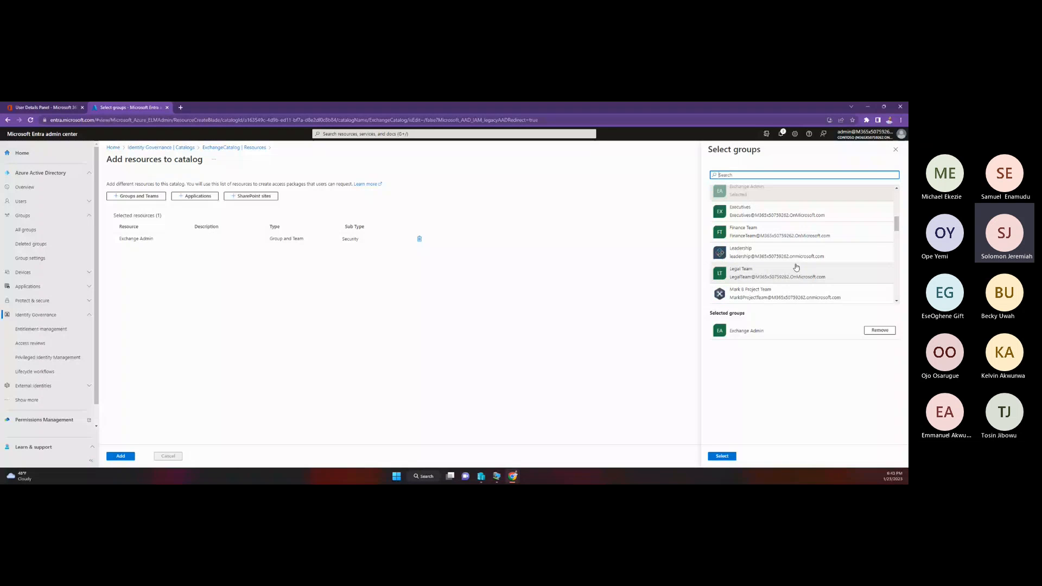
{"action": "scroll", "coordinate": [794, 244], "scroll_direction": "up", "scroll_amount": 3}
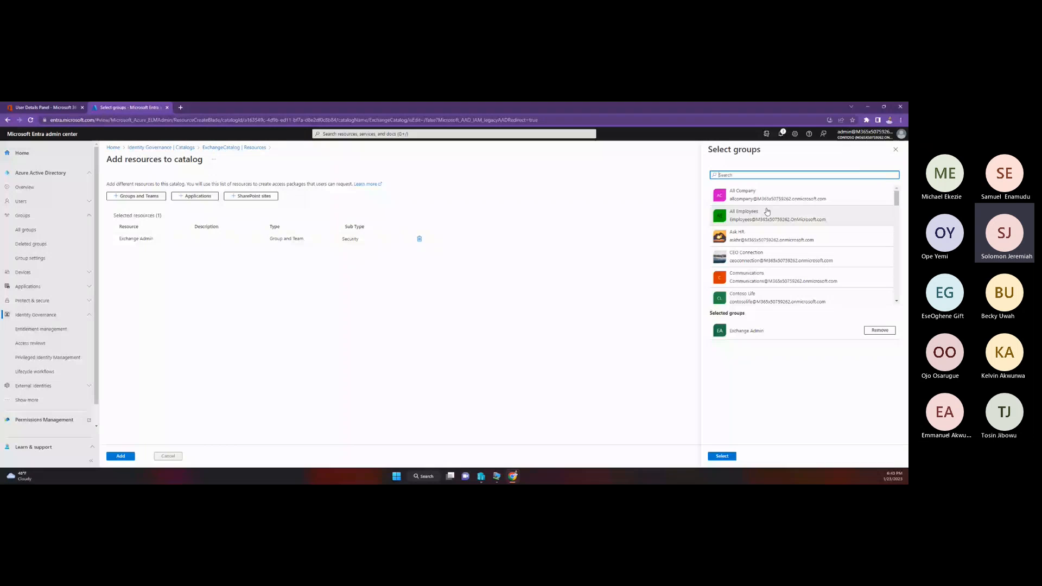
{"action": "left_click", "coordinate": [775, 233]}
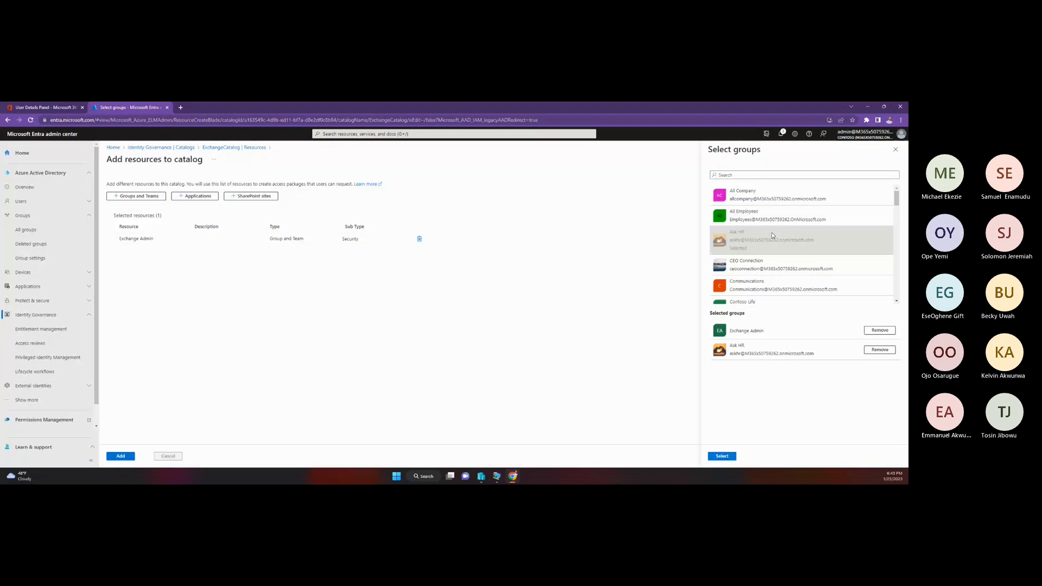
{"action": "left_click", "coordinate": [722, 456]}
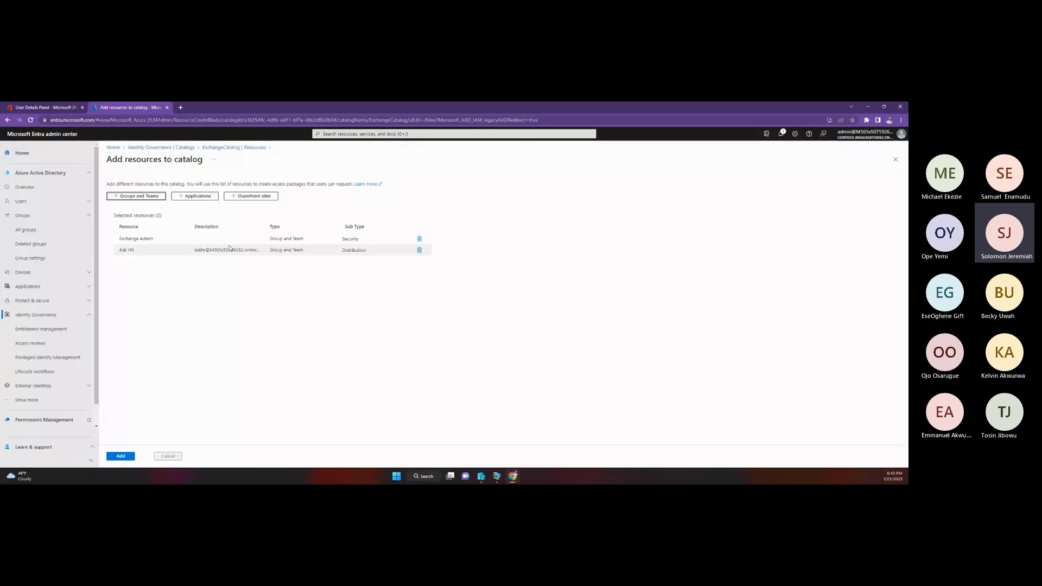
Step: Switch to the Microsoft 365 admin center, close the password reset confirmation and view the active teams and groups
{"action": "left_click", "coordinate": [39, 105]}
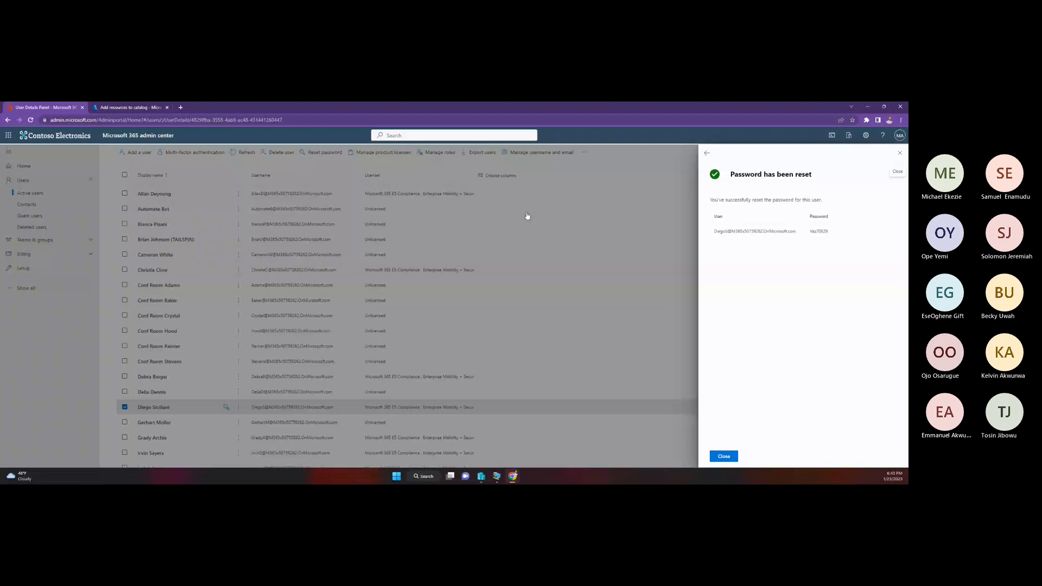
{"action": "left_click", "coordinate": [527, 216]}
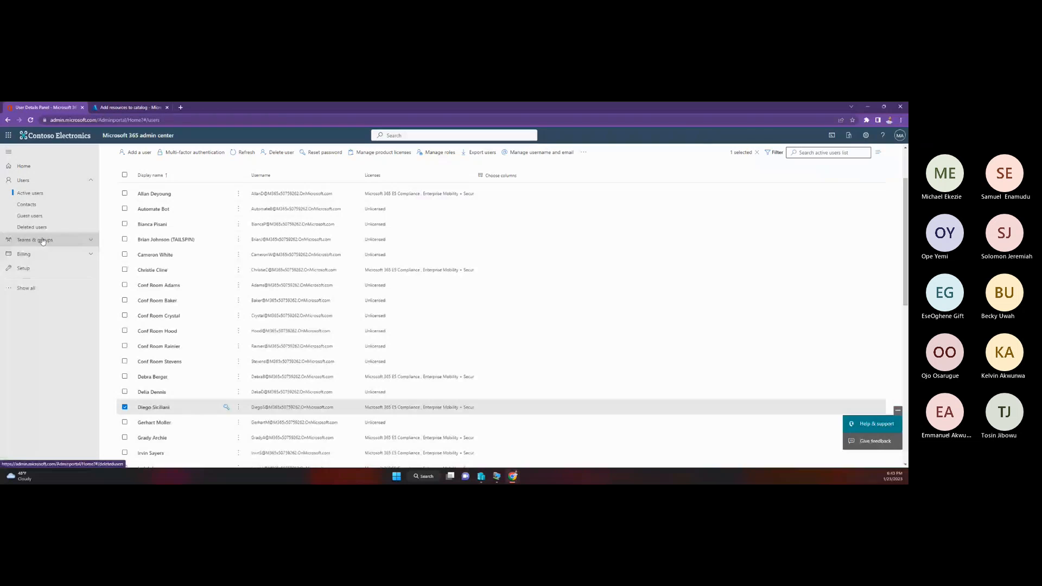
{"action": "left_click", "coordinate": [44, 241]}
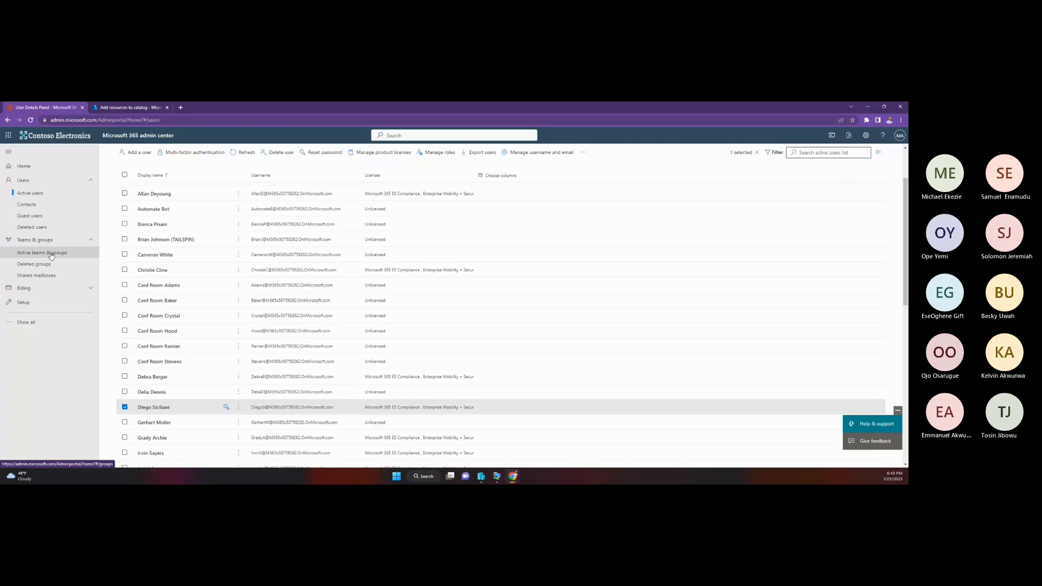
{"action": "left_click", "coordinate": [46, 253]}
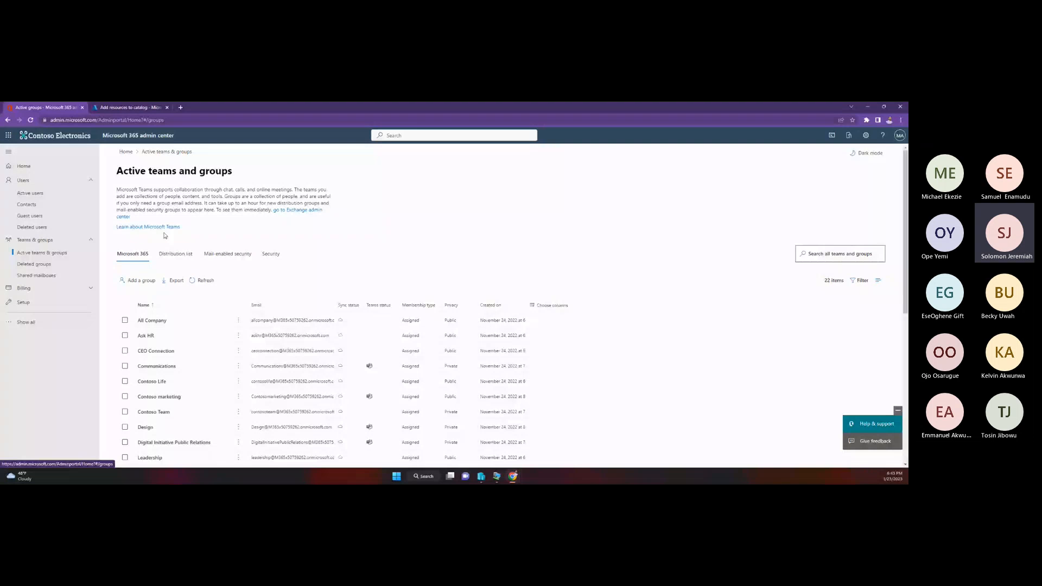
Step: Back in the Microsoft Entra admin center, select the Ask HR SharePoint site and add all selected resources to ExchangeCatalog
{"action": "left_click", "coordinate": [131, 108]}
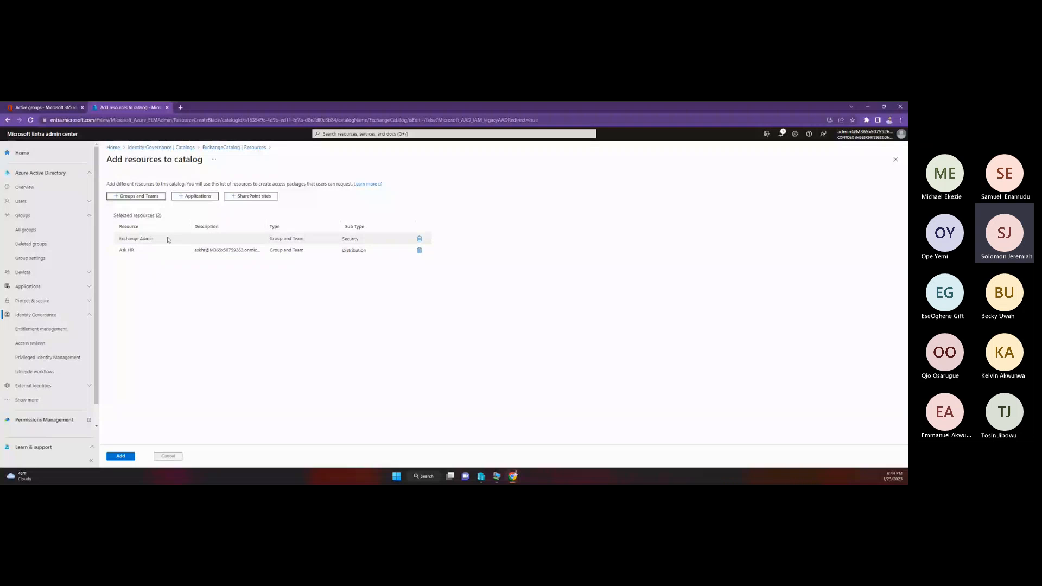
{"action": "left_click", "coordinate": [260, 199]}
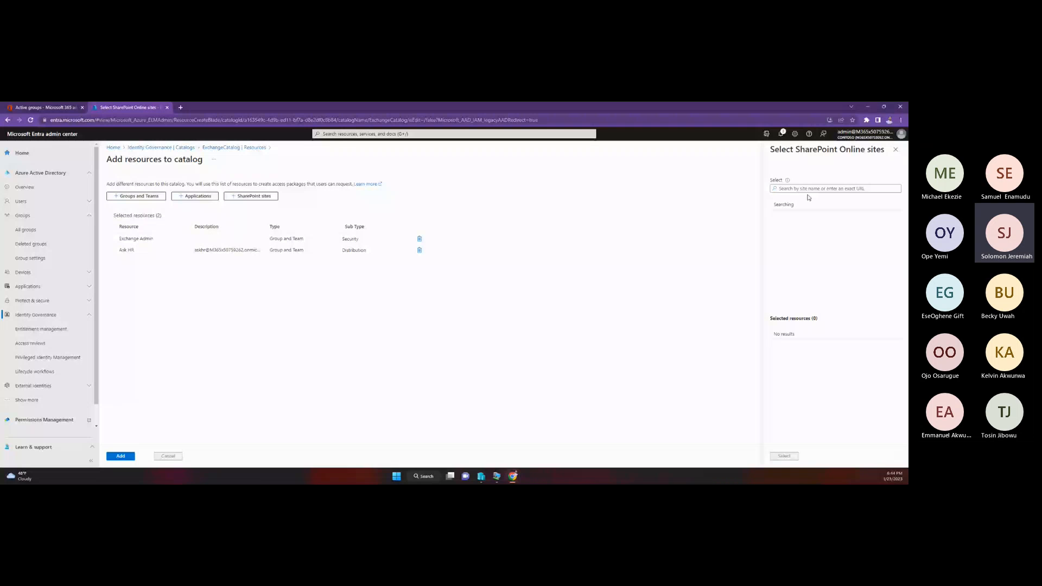
{"action": "left_click", "coordinate": [797, 189]}
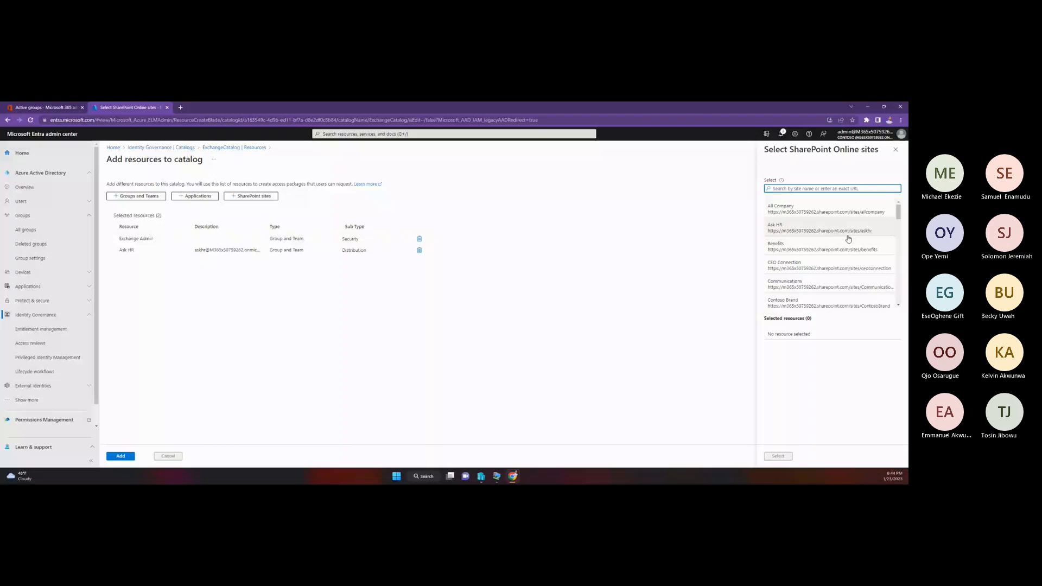
{"action": "left_click", "coordinate": [805, 226]}
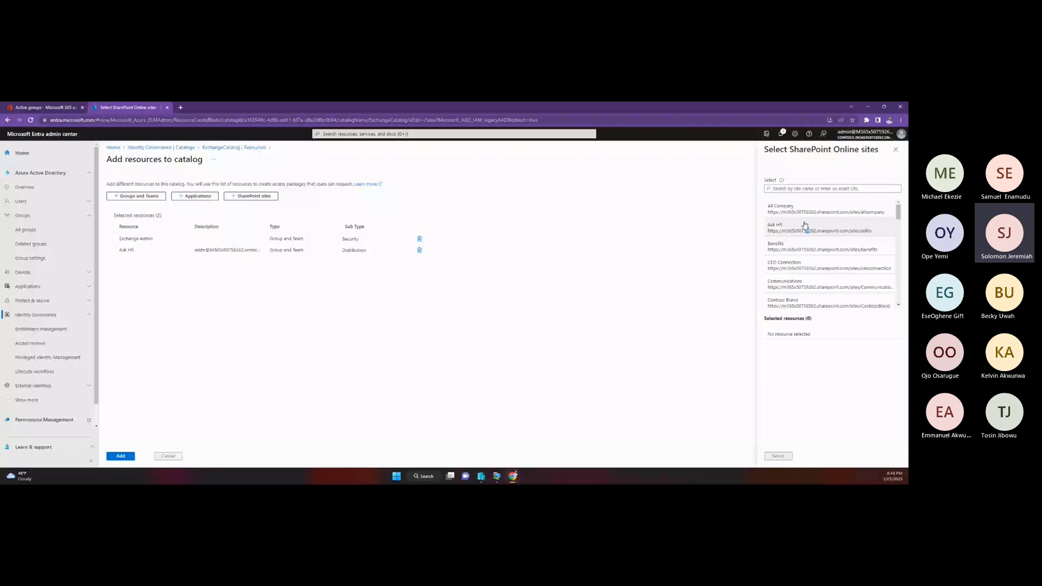
{"action": "left_click", "coordinate": [778, 457]}
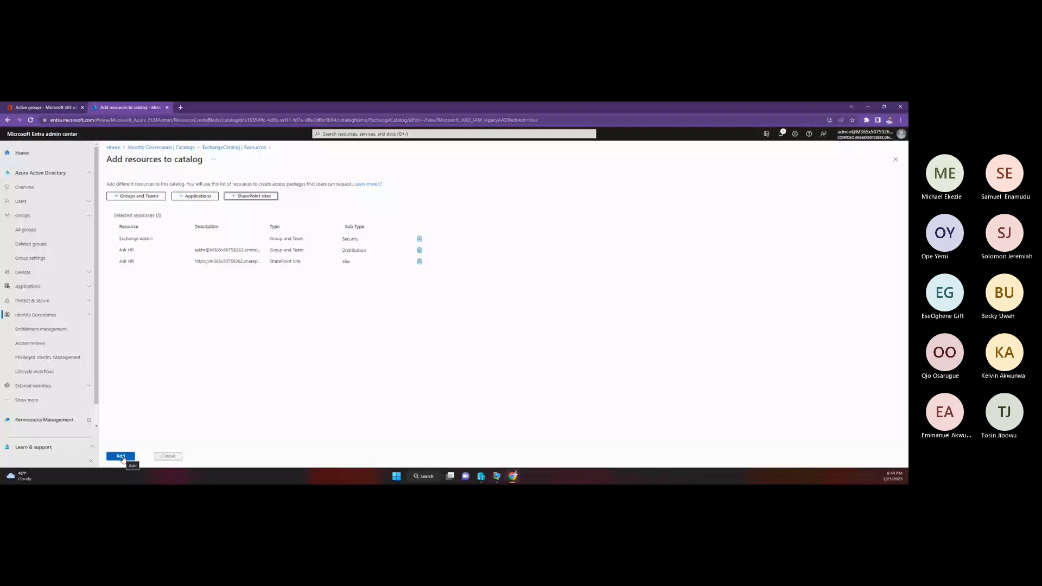
{"action": "left_click", "coordinate": [122, 458]}
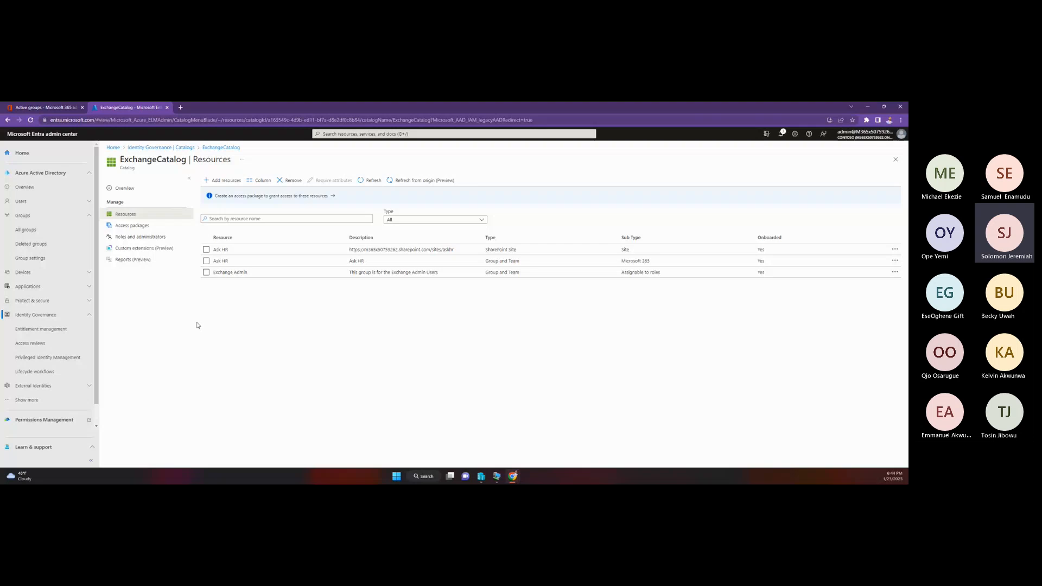
Step: Review ExchangeCatalog's access packages, its roles and administrators, and its resources
{"action": "left_click", "coordinate": [132, 225]}
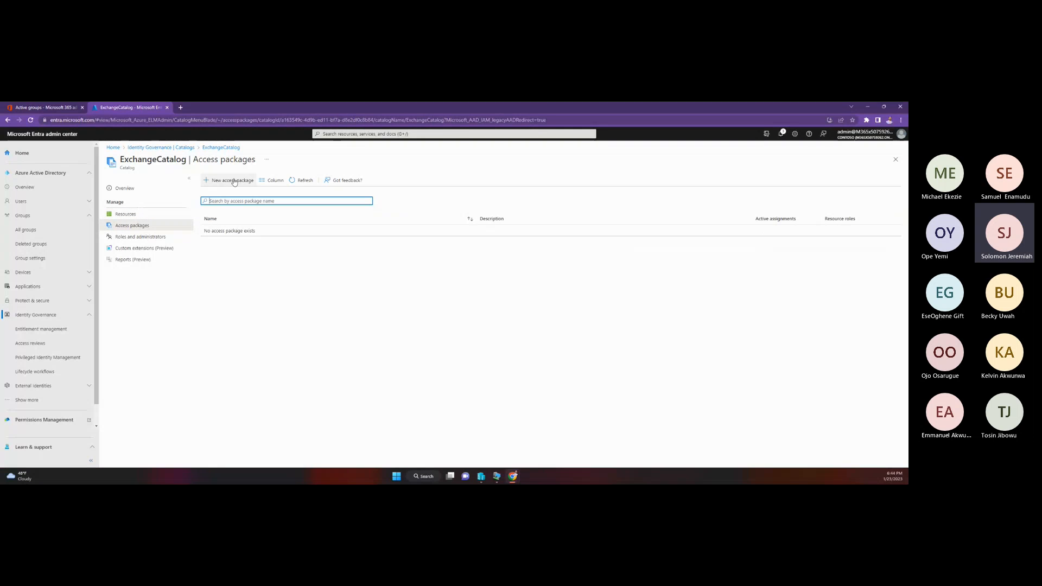
{"action": "left_click", "coordinate": [161, 239]}
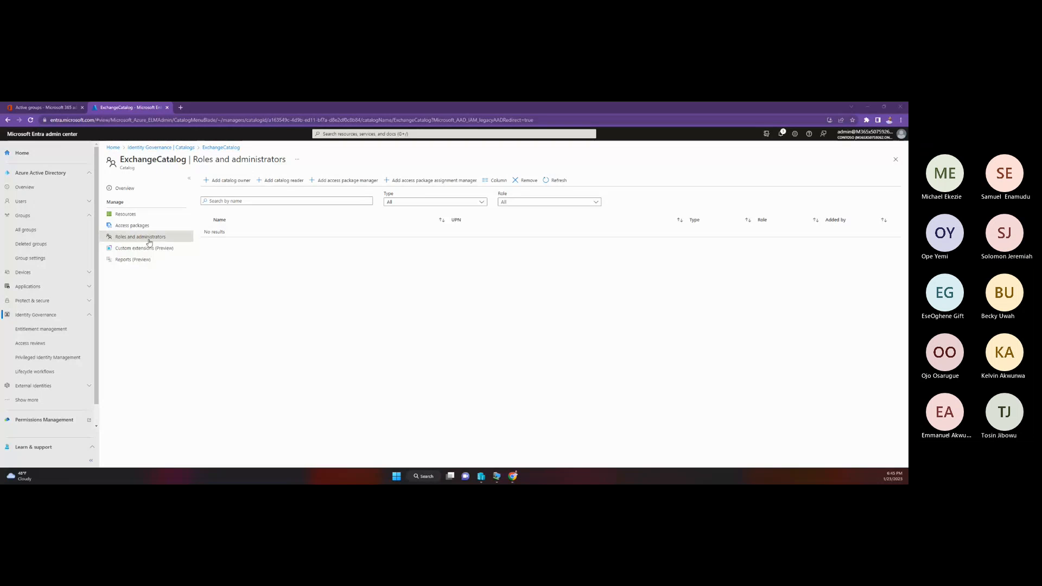
{"action": "left_click", "coordinate": [128, 214]}
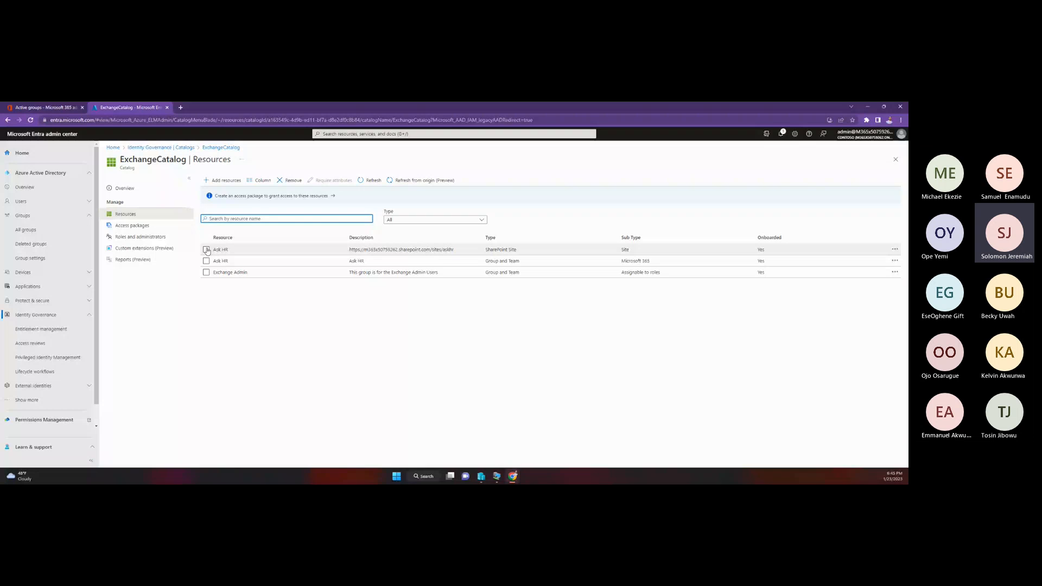
{"action": "left_click", "coordinate": [132, 225]}
{"action": "left_click", "coordinate": [232, 187]}
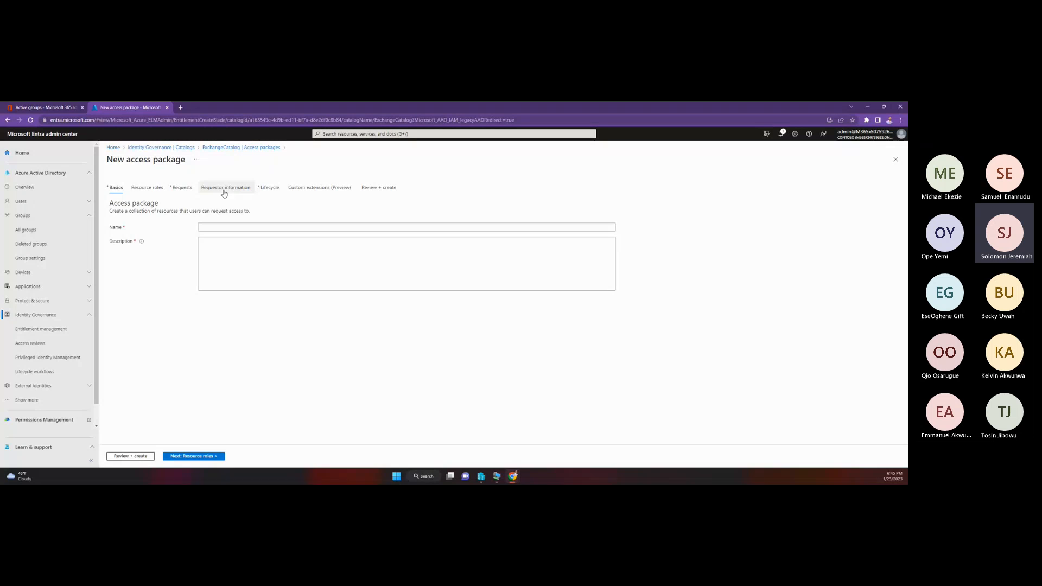
{"action": "left_click", "coordinate": [138, 189]}
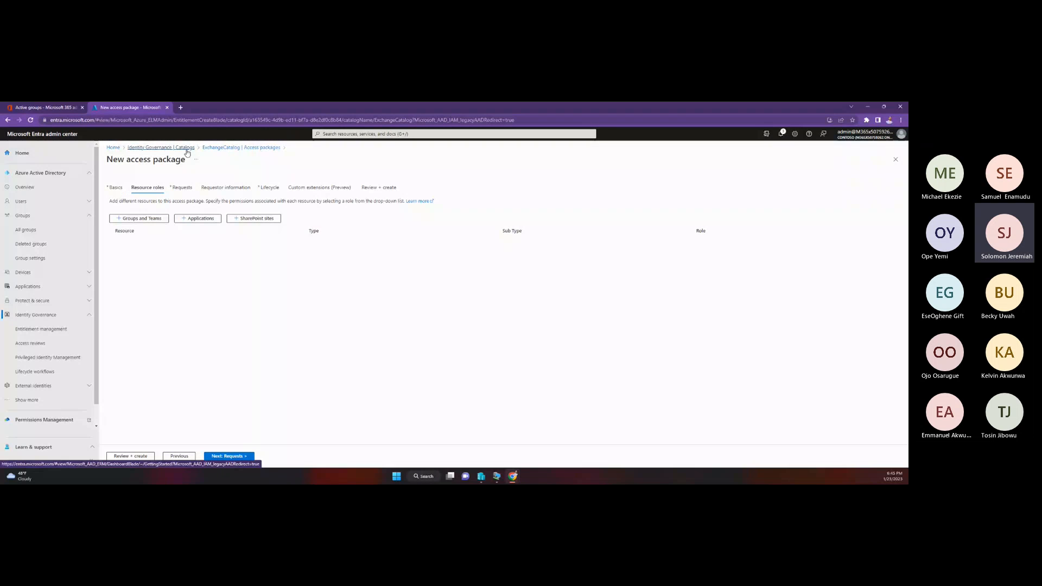
Step: Start a new access package from the overall access packages list of entitlement management
{"action": "left_click", "coordinate": [54, 332]}
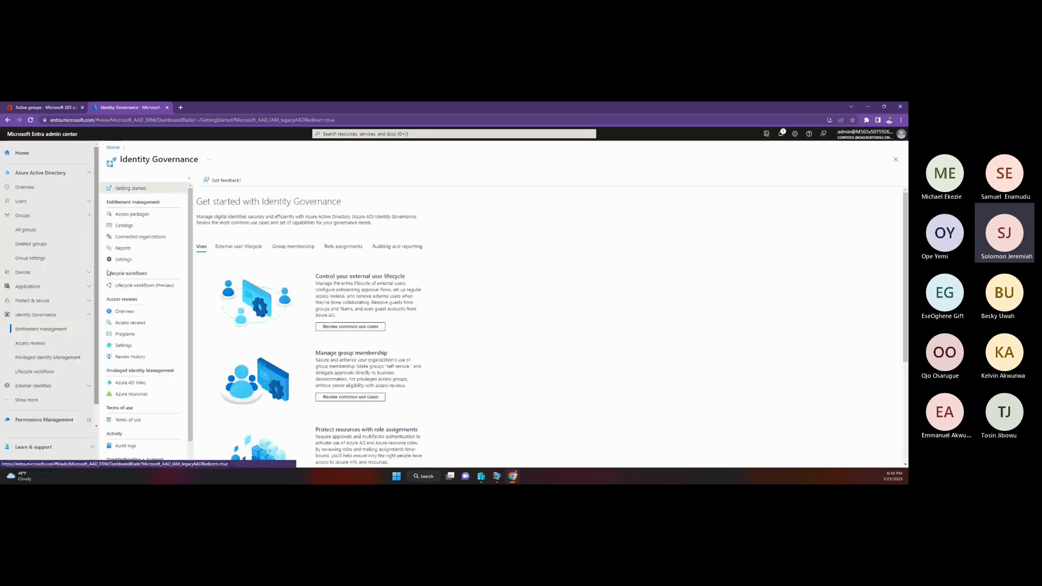
{"action": "left_click", "coordinate": [132, 215]}
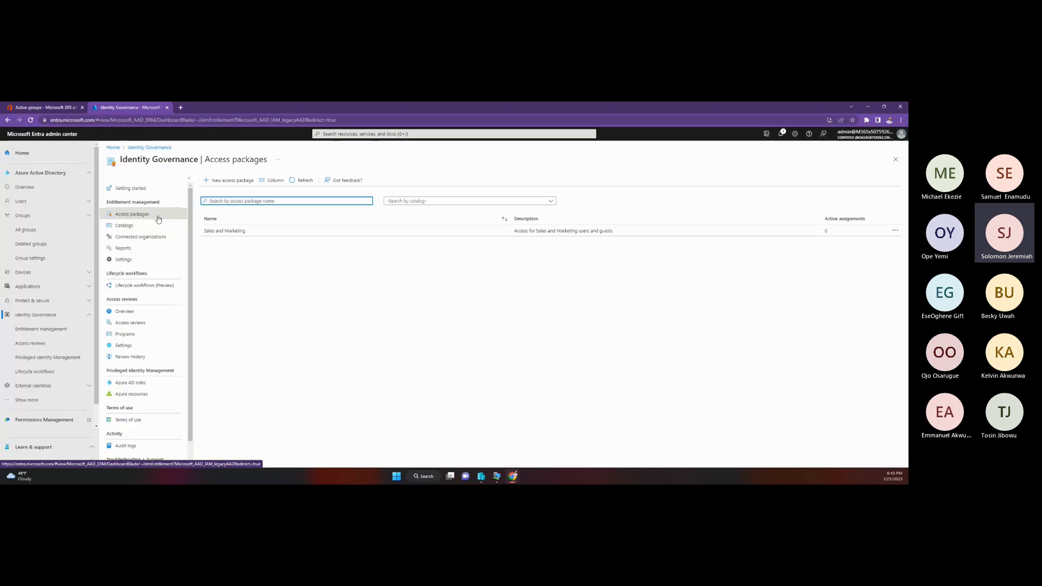
{"action": "left_click", "coordinate": [224, 182]}
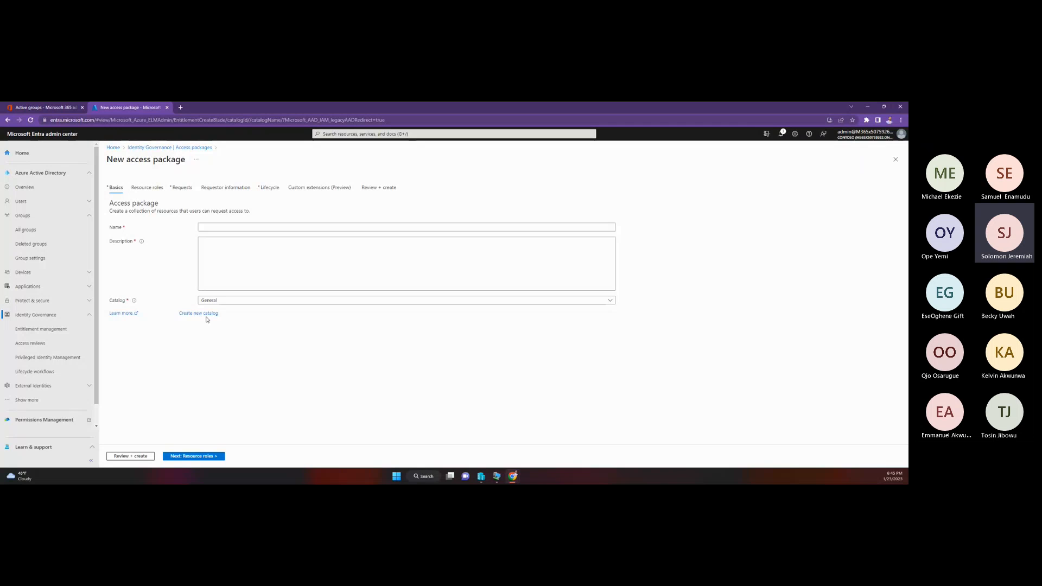
Step: Name the new access package "Exchange Admin Access" and open its description for editing
{"action": "left_click", "coordinate": [222, 226]}
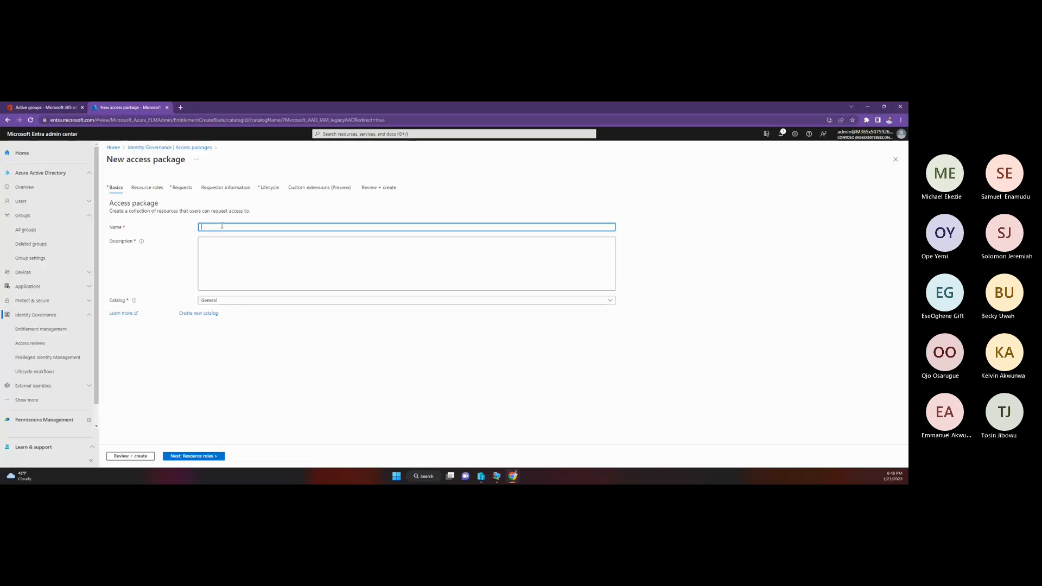
{"action": "type", "text": "A"}
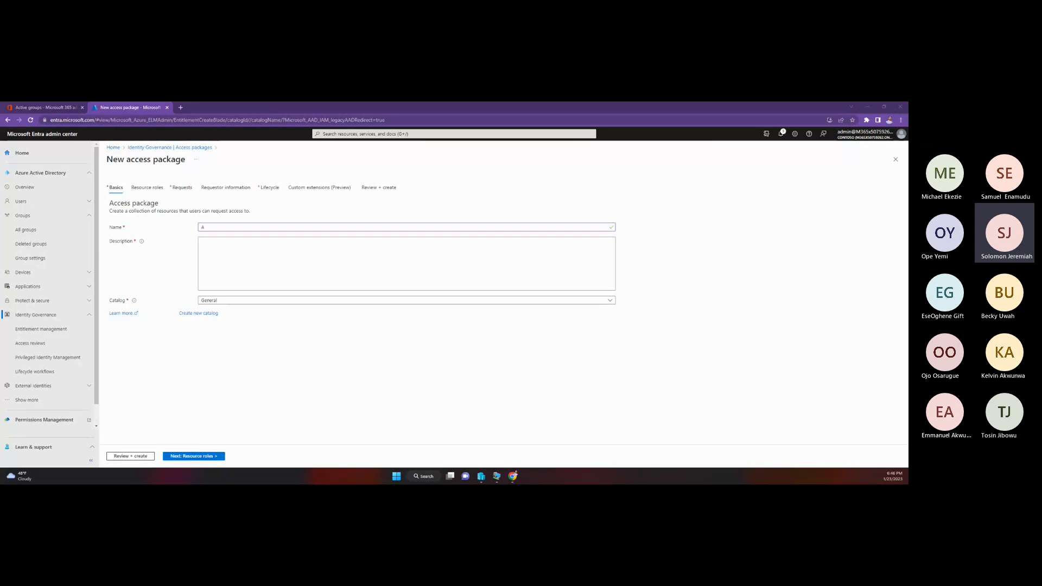
{"action": "left_click", "coordinate": [216, 228]}
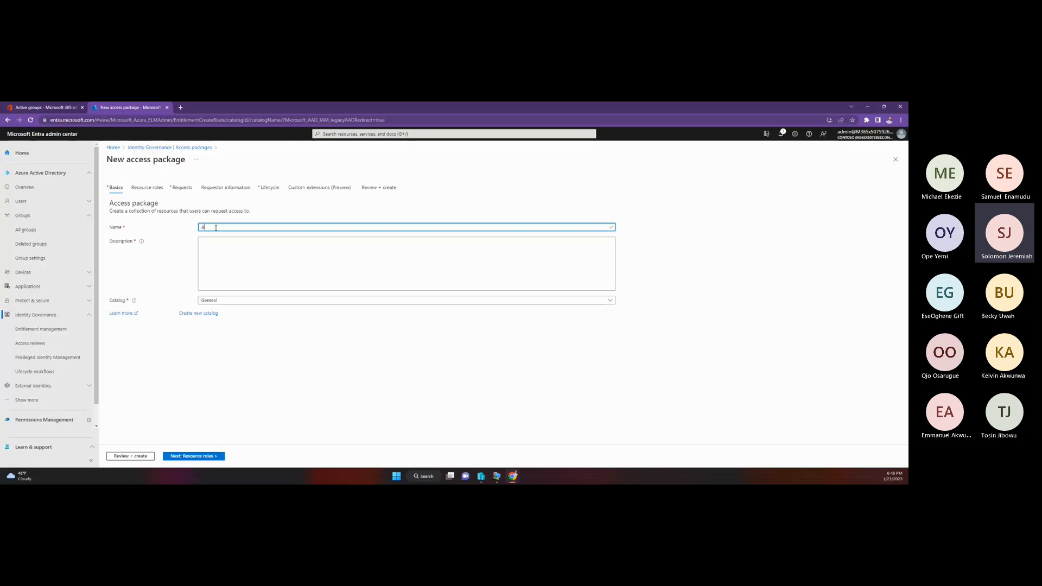
{"action": "key", "text": "BackSpace"}
{"action": "type", "text": "Exc"}
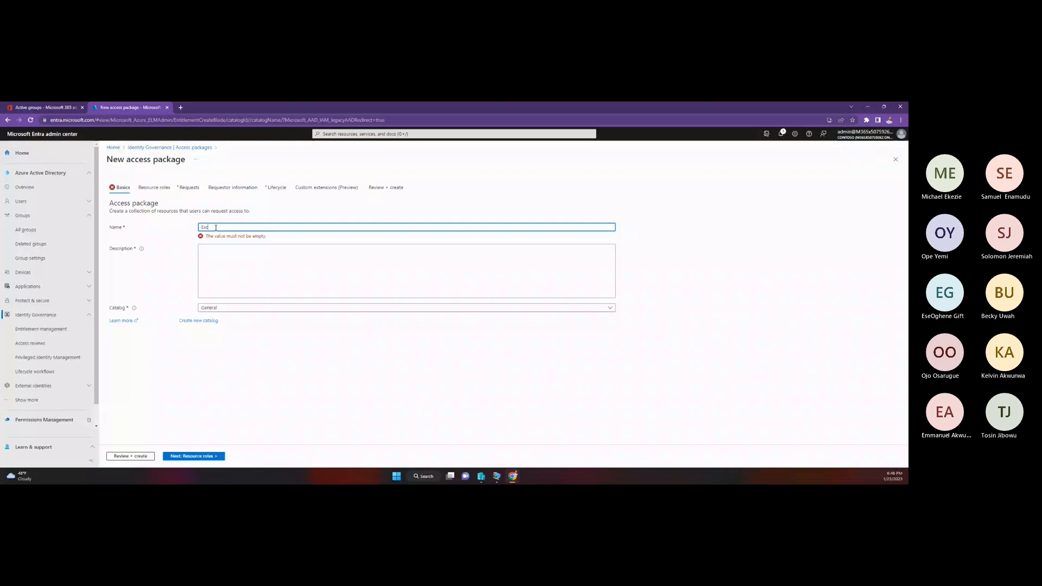
{"action": "type", "text": "hange Admi"}
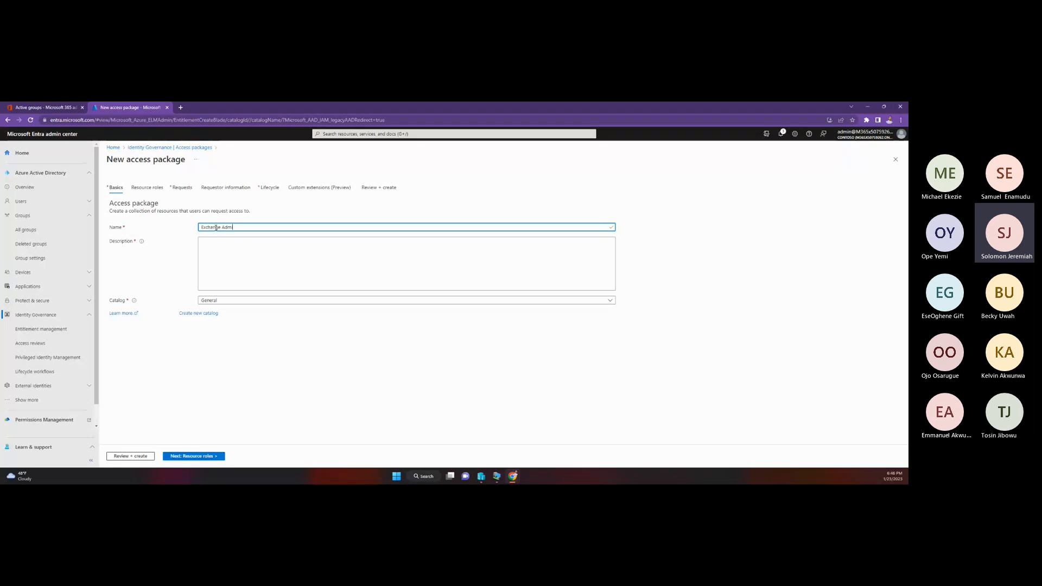
{"action": "type", "text": "n Access"}
{"action": "left_click", "coordinate": [235, 262]}
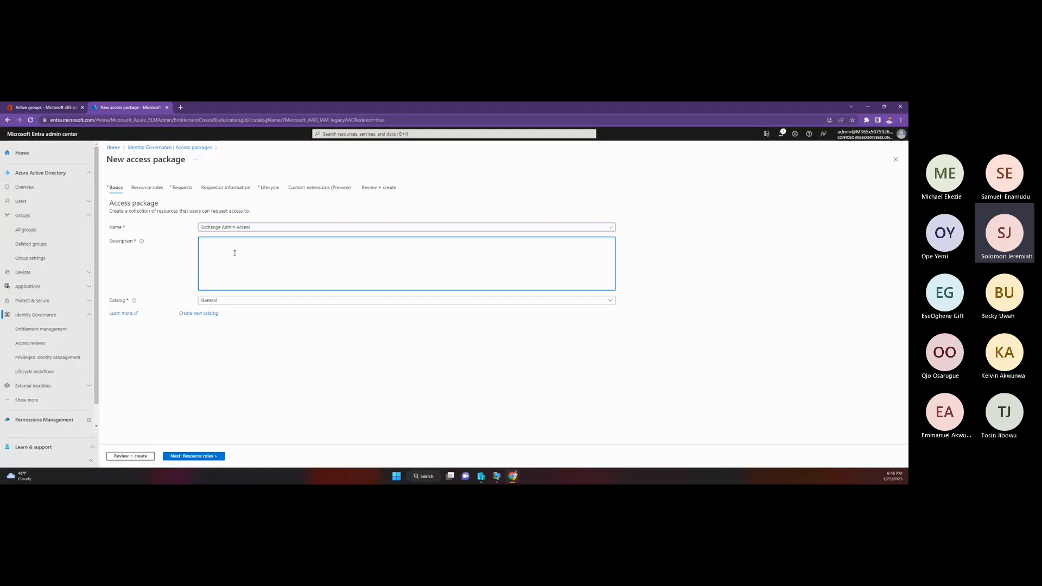
Step: Describe the access package as "Give Access to Exchange Admin." and continue to its resource roles
{"action": "type", "text": "Give"}
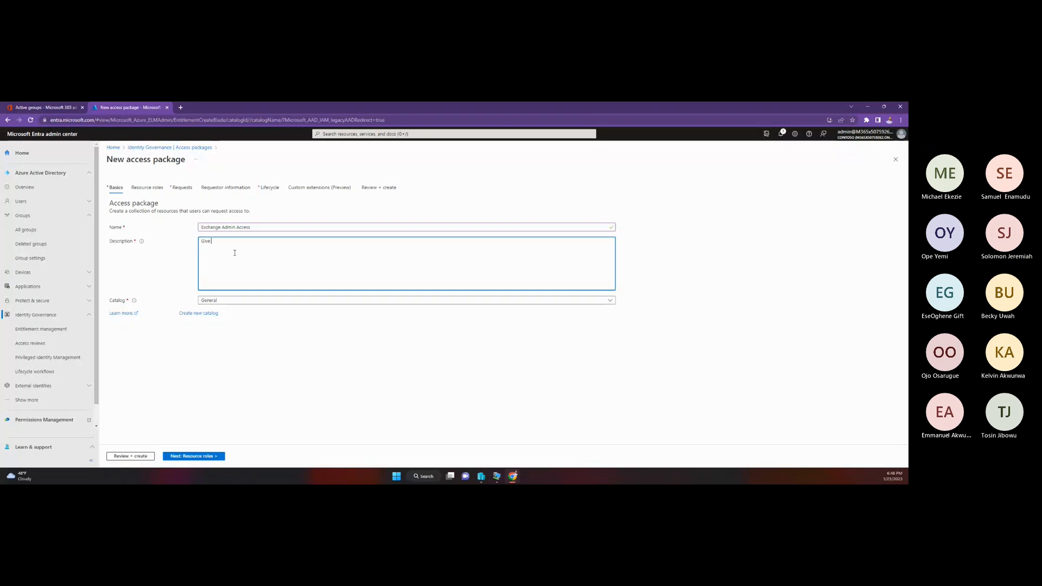
{"action": "type", "text": " Access to Exchan"}
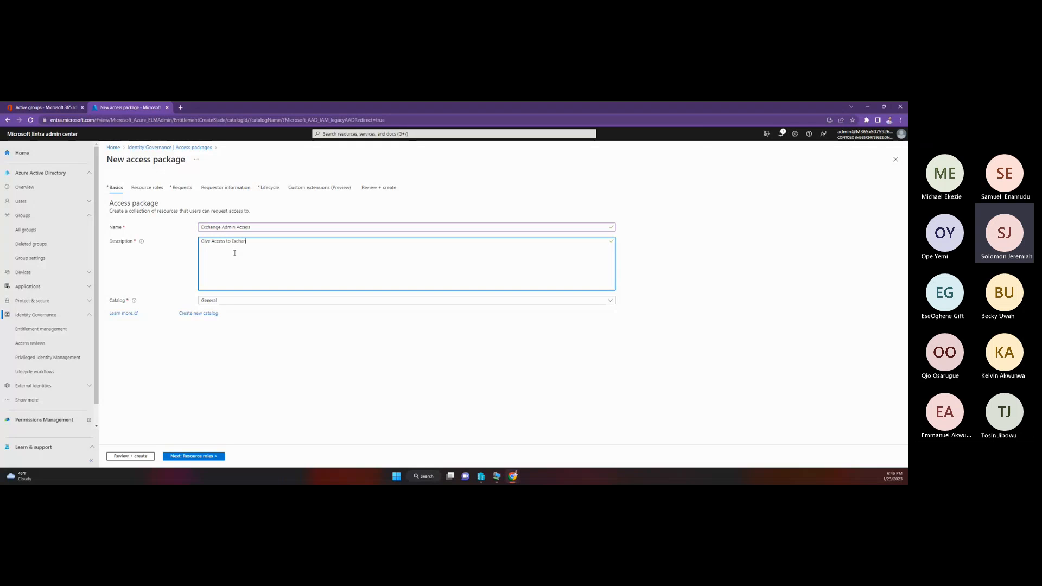
{"action": "type", "text": "ge Admin"}
{"action": "left_click", "coordinate": [193, 457]}
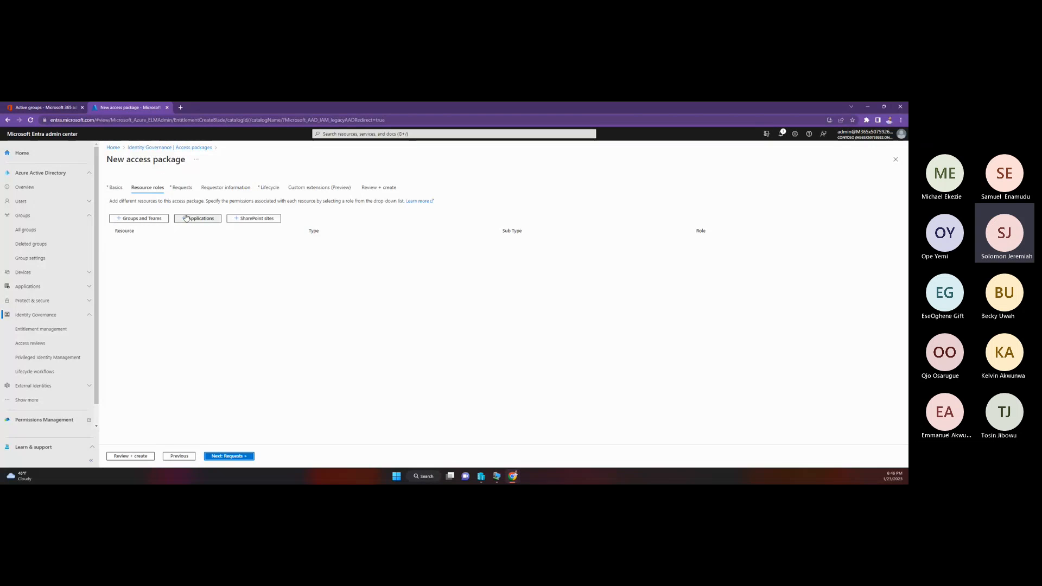
{"action": "left_click", "coordinate": [147, 220]}
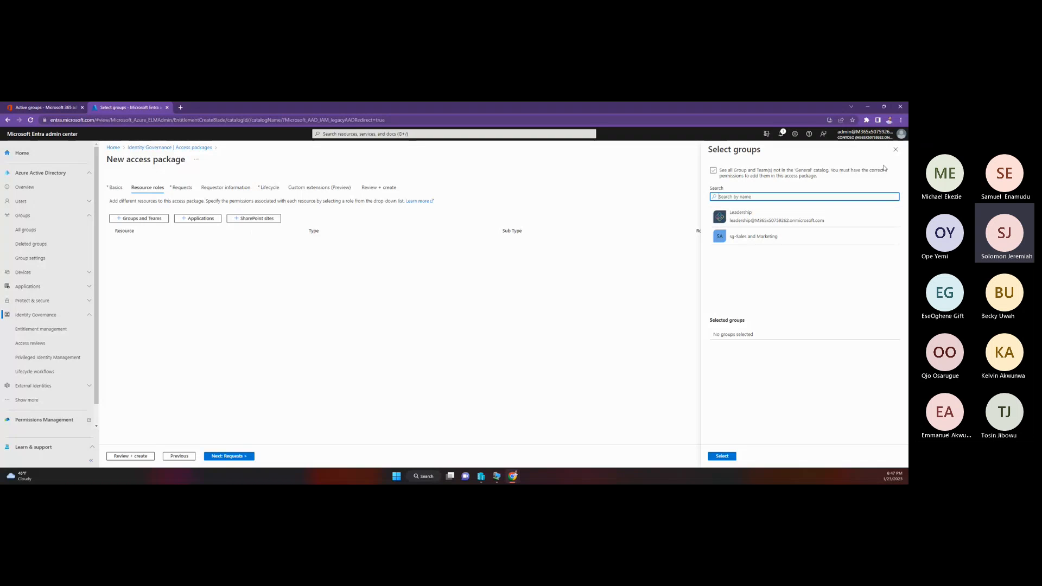
{"action": "left_click", "coordinate": [895, 151]}
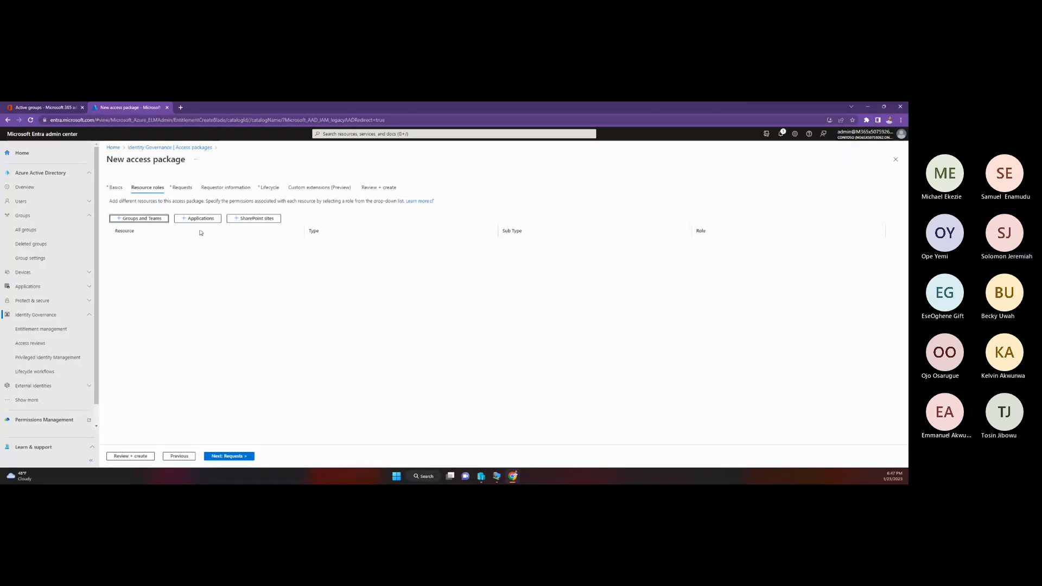
{"action": "left_click", "coordinate": [146, 219]}
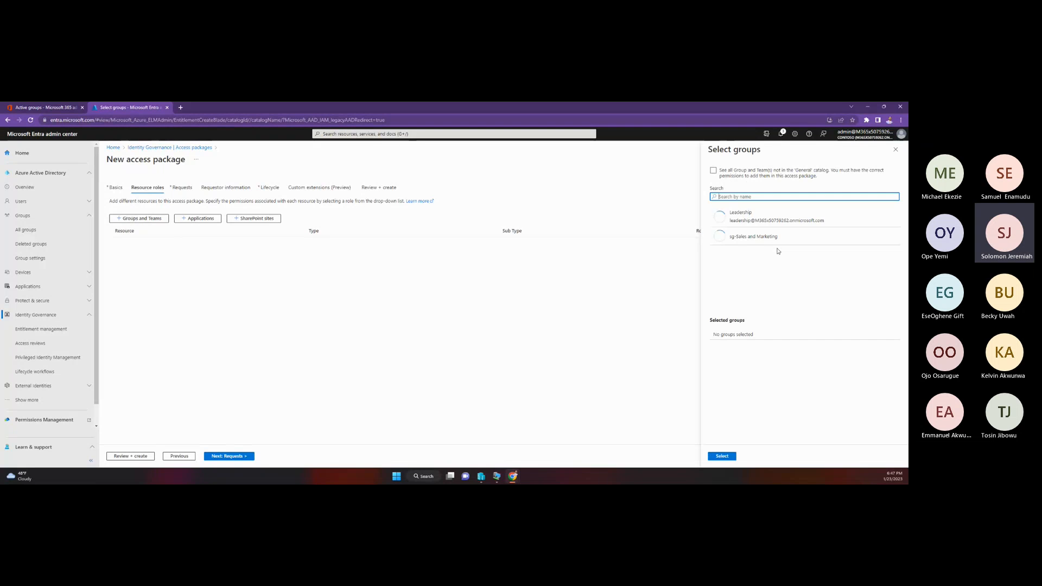
{"action": "left_click", "coordinate": [714, 171]}
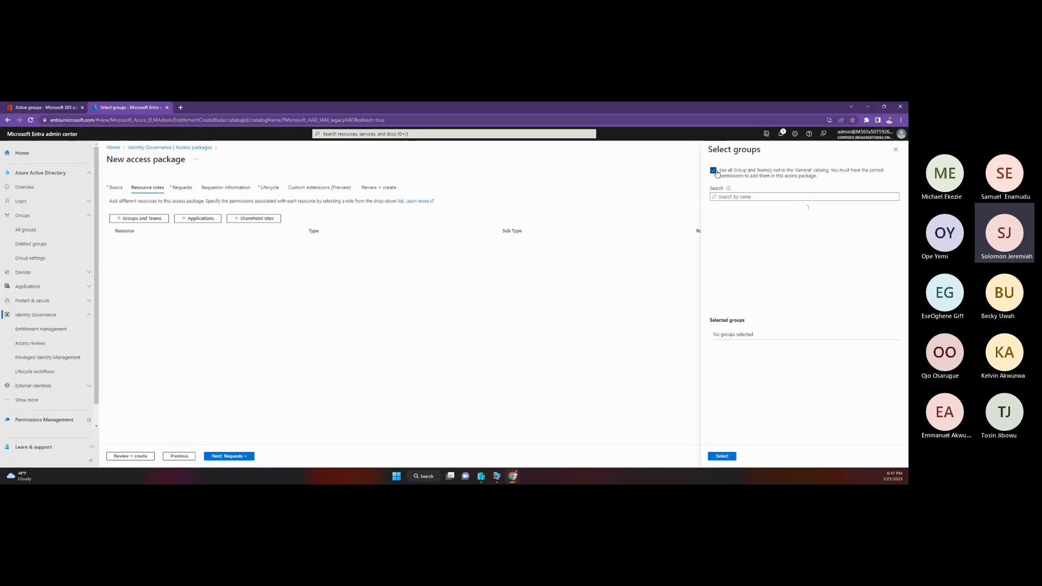
{"action": "left_click", "coordinate": [714, 170]}
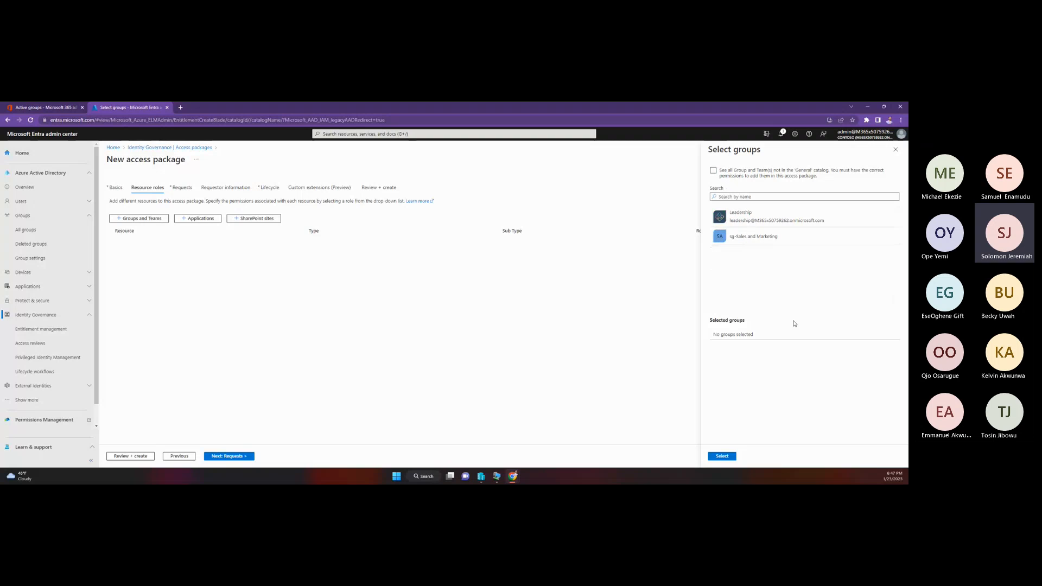
{"action": "left_click", "coordinate": [895, 150]}
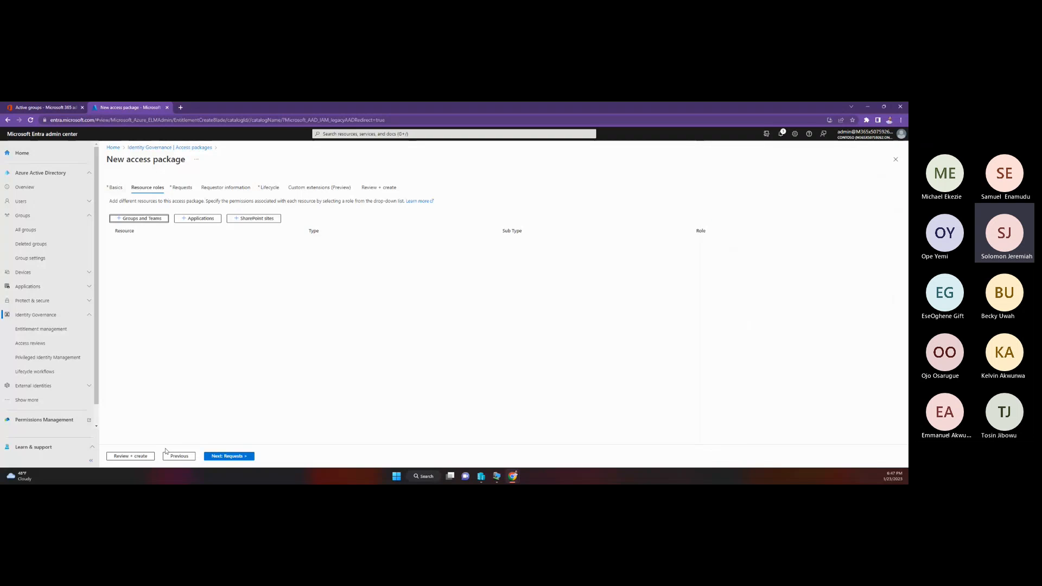
Step: Return to the access package's basics and change its catalog to ExchangeCatalog
{"action": "left_click", "coordinate": [179, 456]}
{"action": "left_click", "coordinate": [217, 301]}
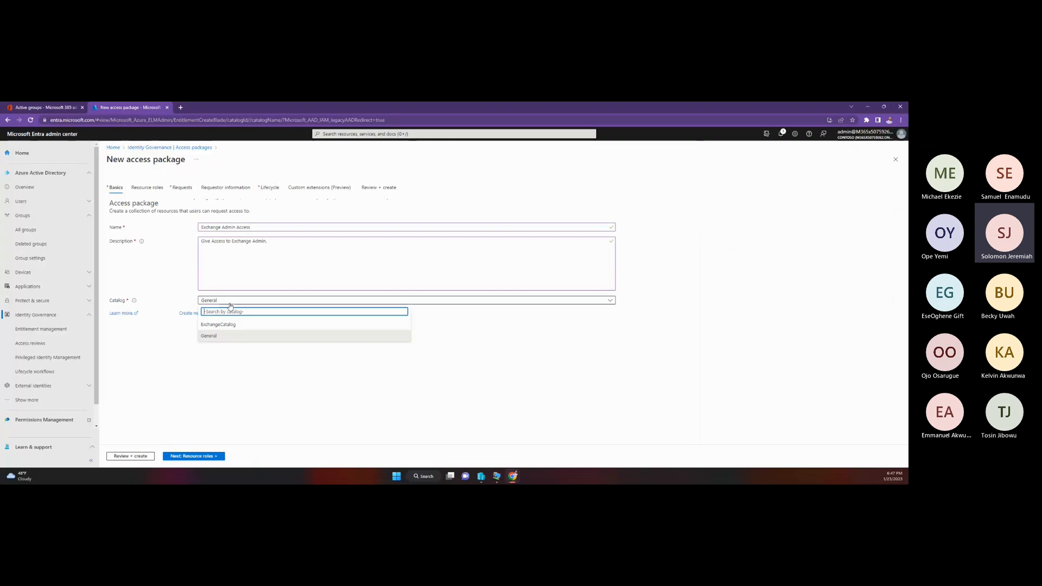
{"action": "left_click", "coordinate": [228, 325]}
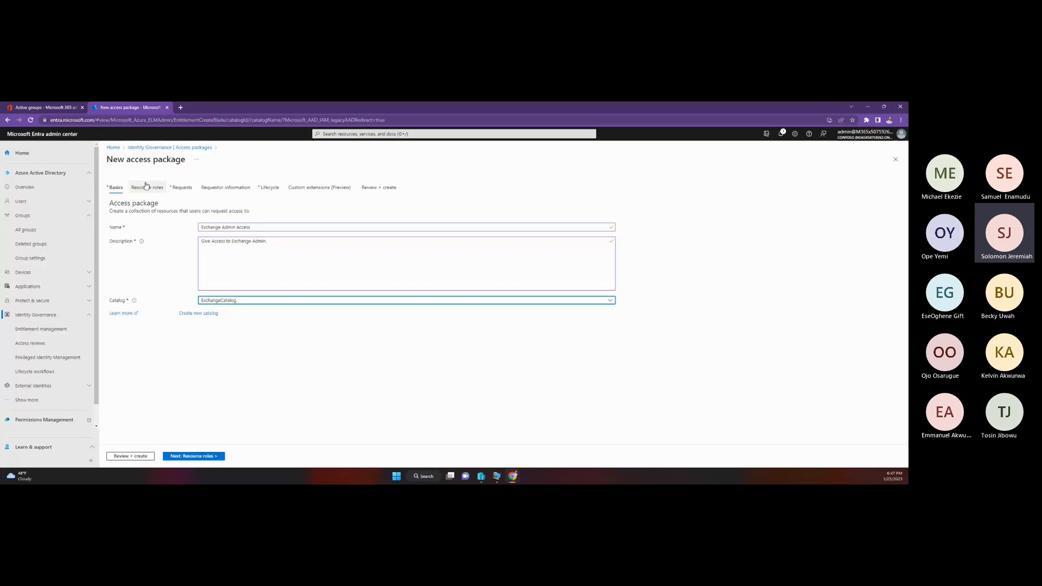
Step: Add the Ask HR and Exchange Admin groups from ExchangeCatalog to the package's resource roles
{"action": "left_click", "coordinate": [196, 455]}
{"action": "left_click", "coordinate": [155, 220]}
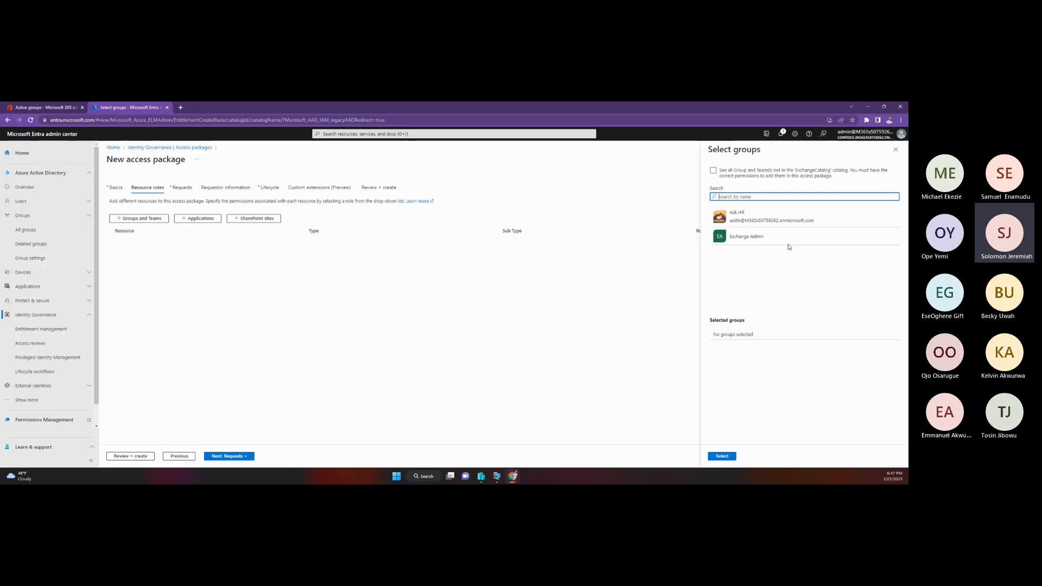
{"action": "left_click", "coordinate": [771, 219]}
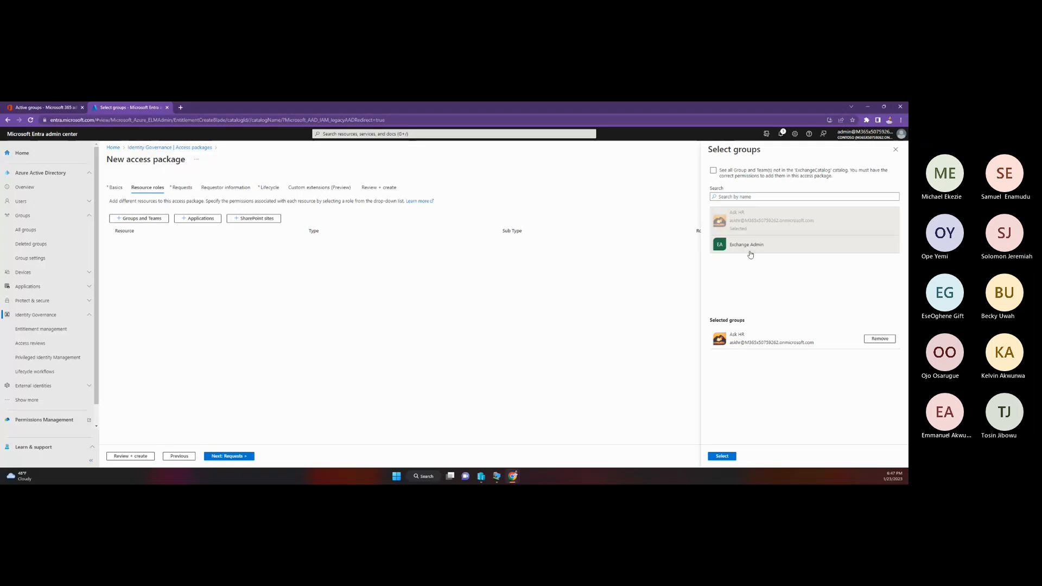
{"action": "left_click", "coordinate": [771, 244]}
{"action": "left_click", "coordinate": [729, 459]}
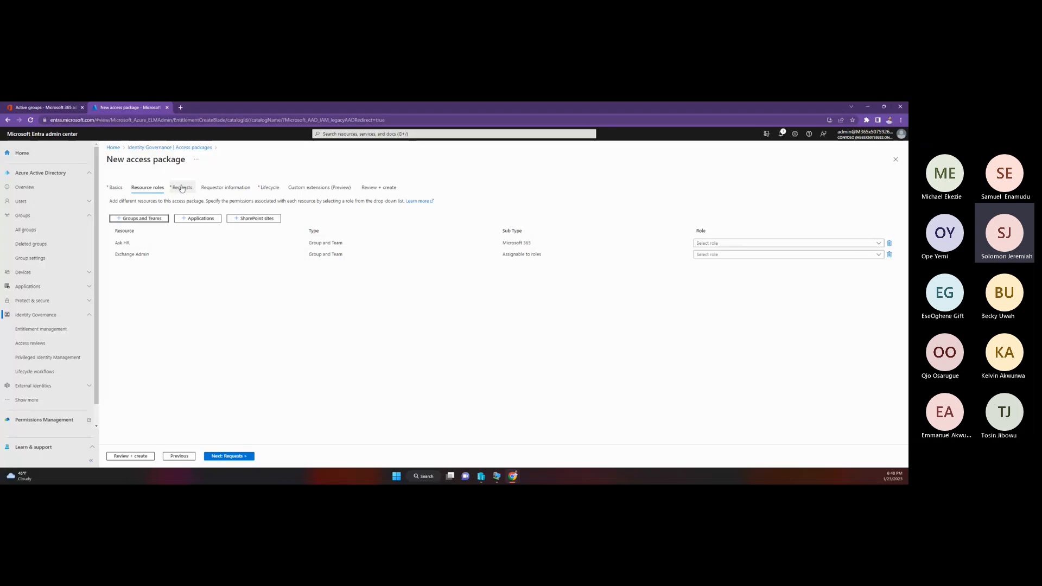
Step: Add the Ask HR SharePoint site to the package's resource roles
{"action": "left_click", "coordinate": [251, 220]}
{"action": "left_click", "coordinate": [796, 228]}
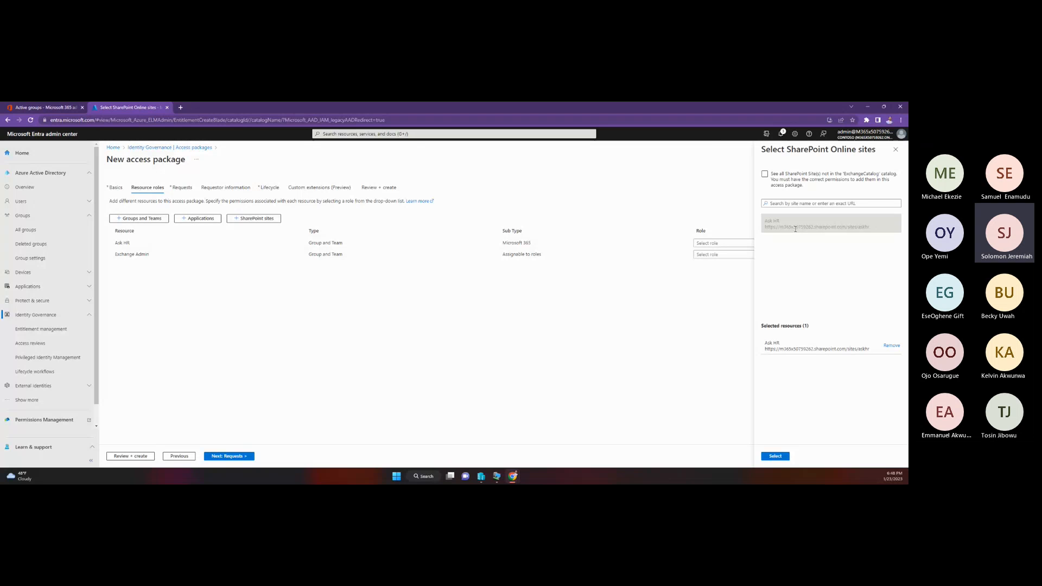
{"action": "left_click", "coordinate": [775, 456]}
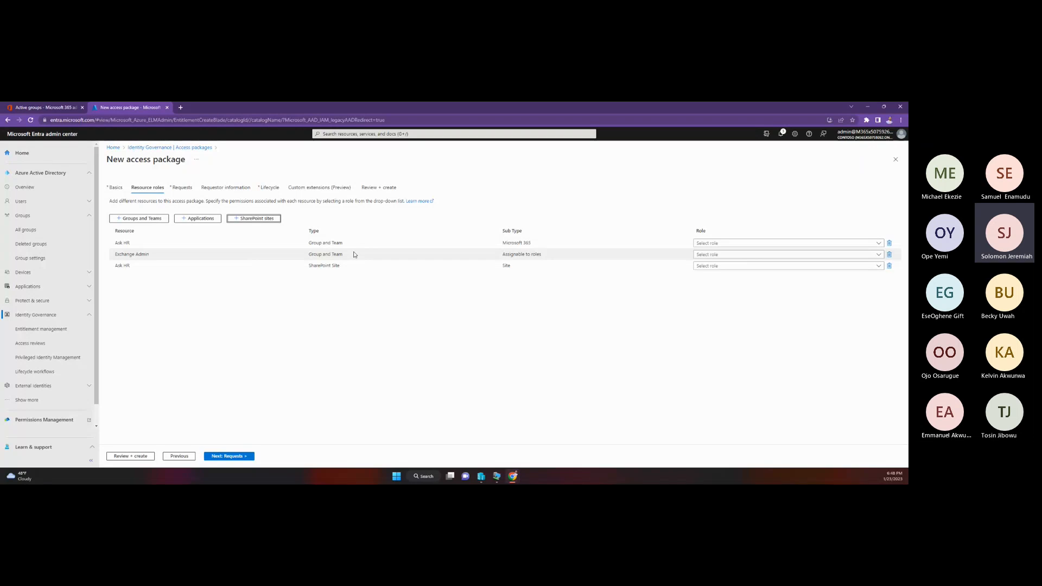
Step: Assign the Member role for the Ask HR and Exchange Admin groups, and Ask HR Members for the SharePoint site
{"action": "left_click", "coordinate": [710, 244]}
{"action": "left_click", "coordinate": [705, 279]}
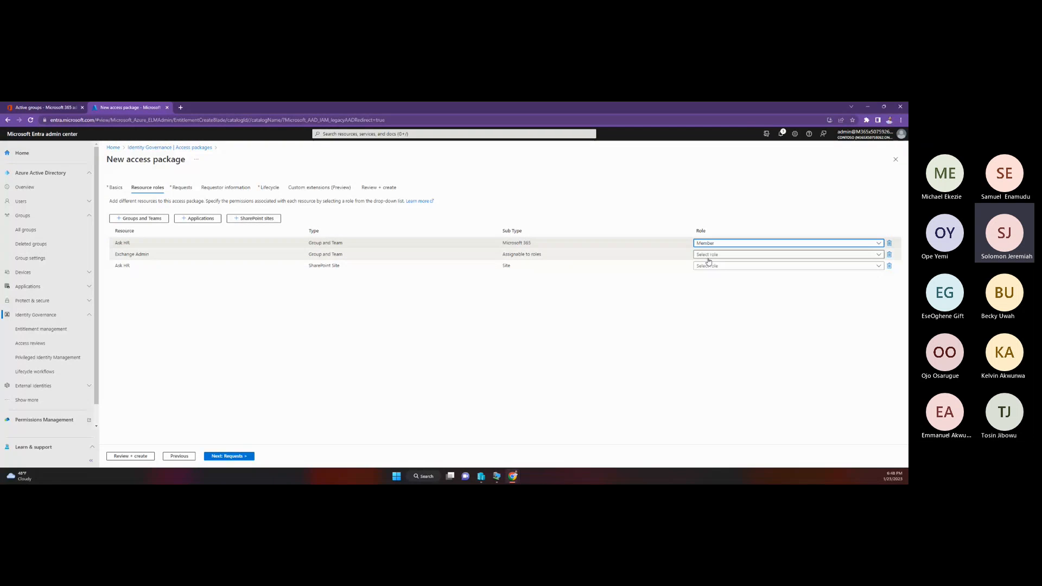
{"action": "left_click", "coordinate": [709, 255]}
{"action": "left_click", "coordinate": [705, 290]}
{"action": "left_click", "coordinate": [709, 266]}
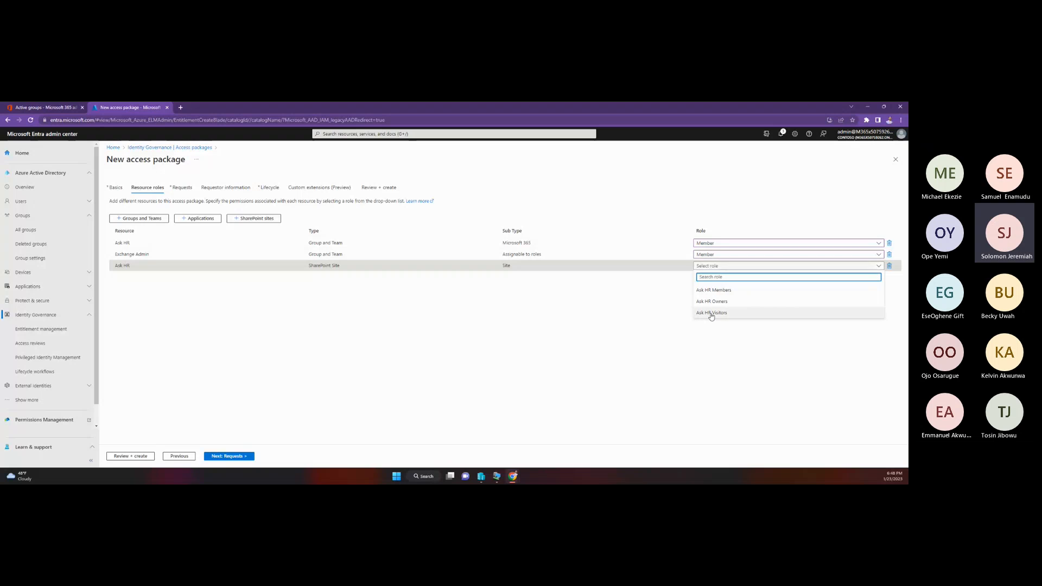
{"action": "left_click", "coordinate": [726, 294]}
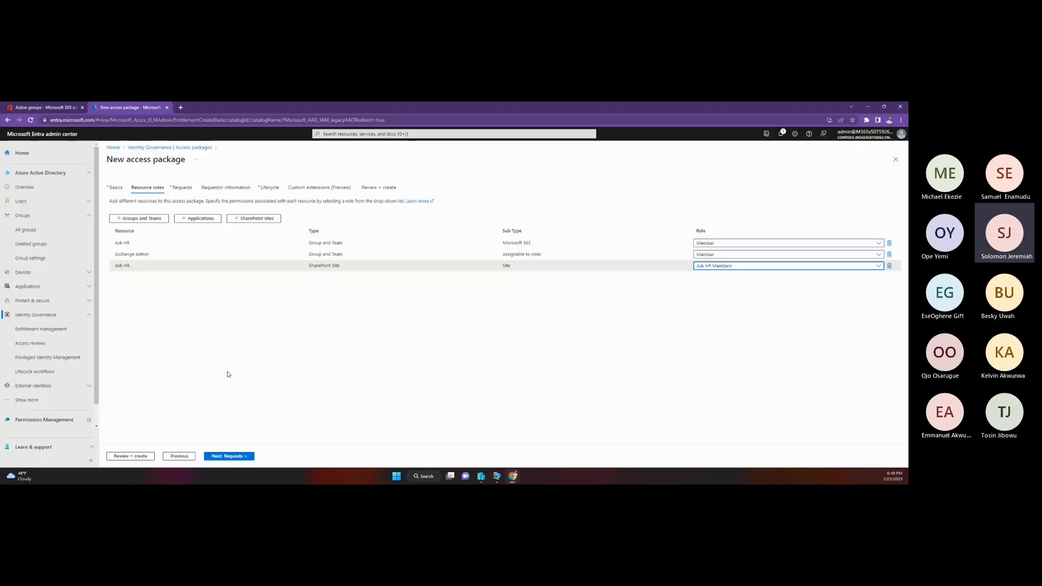
Step: Continue to the request policy and allow access requests for users not in your directory
{"action": "left_click", "coordinate": [233, 459]}
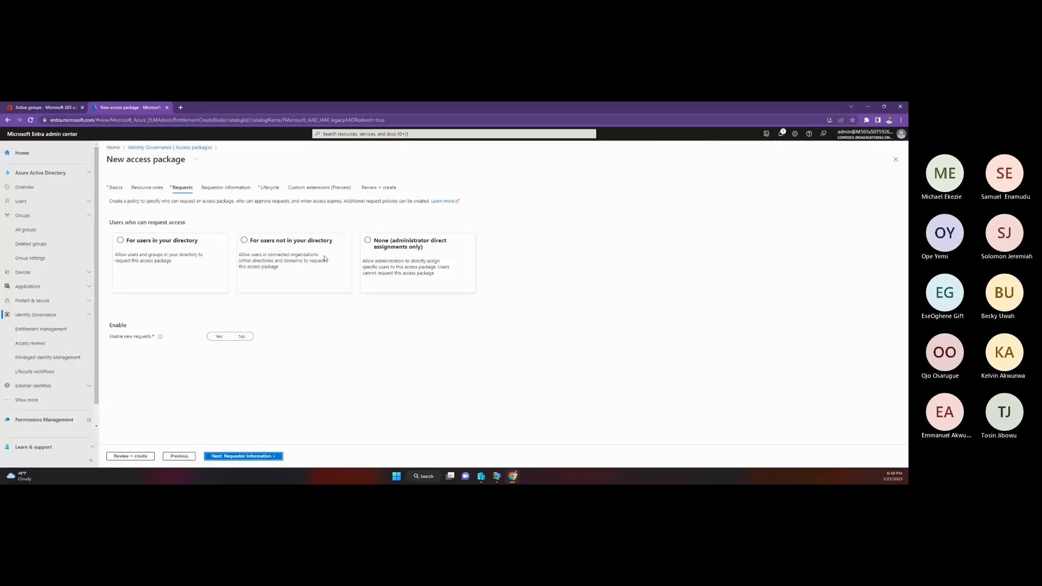
{"action": "left_click", "coordinate": [296, 244]}
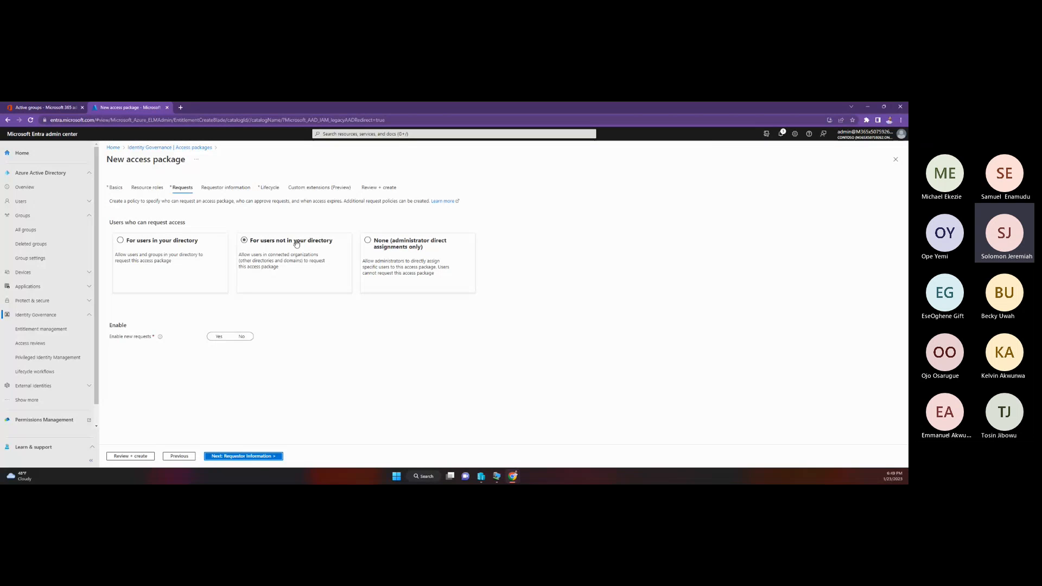
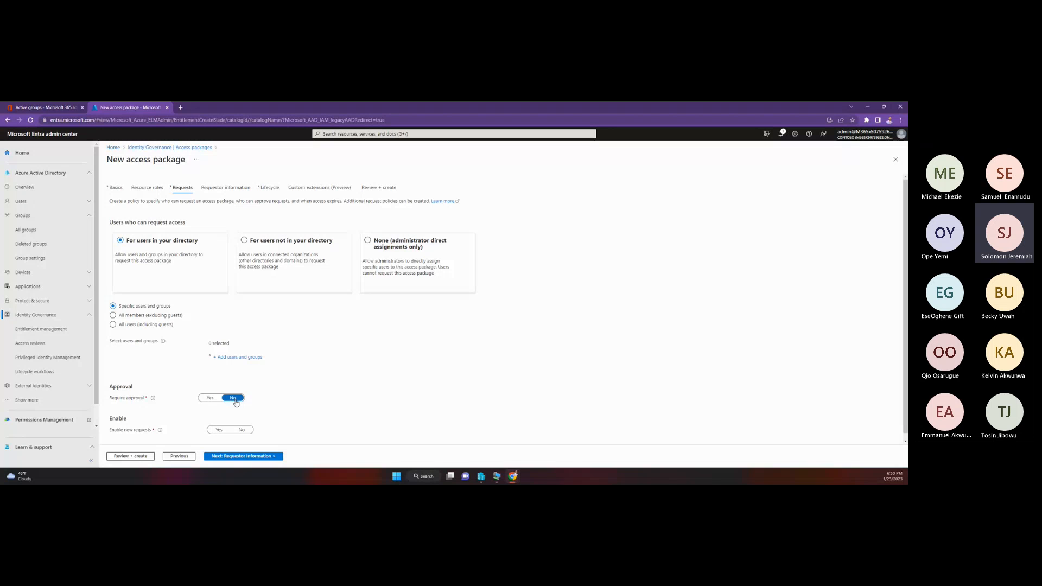
Step: Allow all members of the directory, excluding guests, to request the access package
{"action": "left_click", "coordinate": [139, 316]}
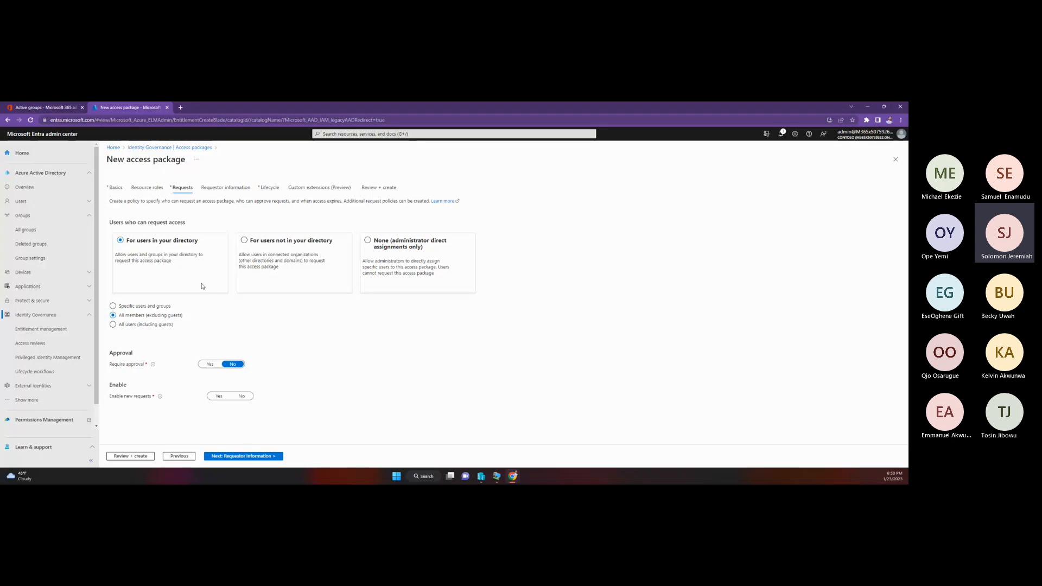
{"action": "left_click", "coordinate": [145, 326]}
{"action": "left_click", "coordinate": [156, 317]}
{"action": "left_click", "coordinate": [161, 324]}
{"action": "left_click", "coordinate": [207, 364]}
{"action": "scroll", "coordinate": [180, 304], "scroll_direction": "down", "scroll_amount": 2}
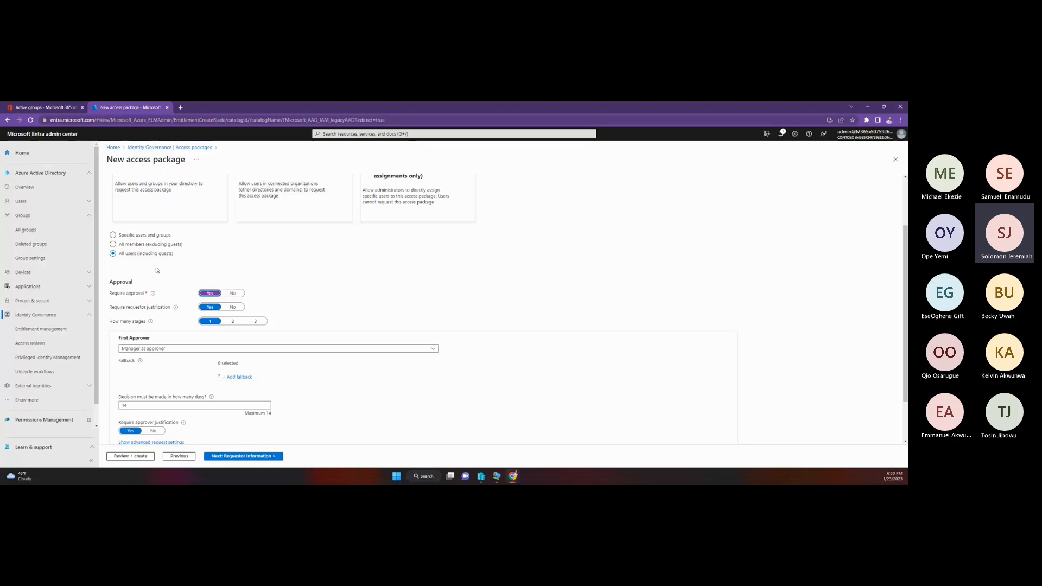
{"action": "left_click", "coordinate": [142, 245]}
{"action": "scroll", "coordinate": [190, 313], "scroll_direction": "up", "scroll_amount": 2}
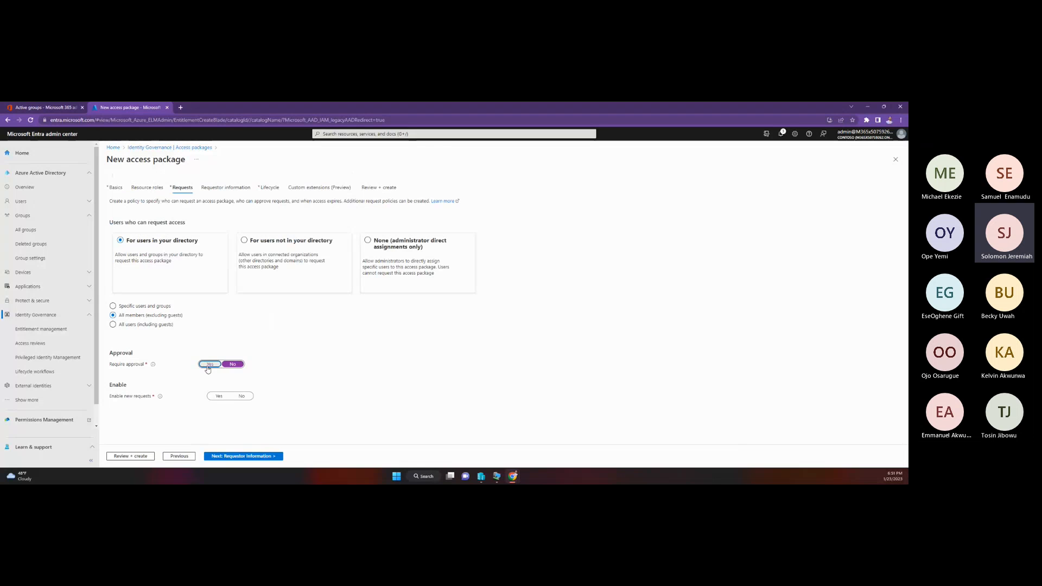
Step: Require approval for access requests, with a single approval stage
{"action": "scroll", "coordinate": [191, 329], "scroll_direction": "down", "scroll_amount": 3}
{"action": "scroll", "coordinate": [120, 290], "scroll_direction": "up", "scroll_amount": 1}
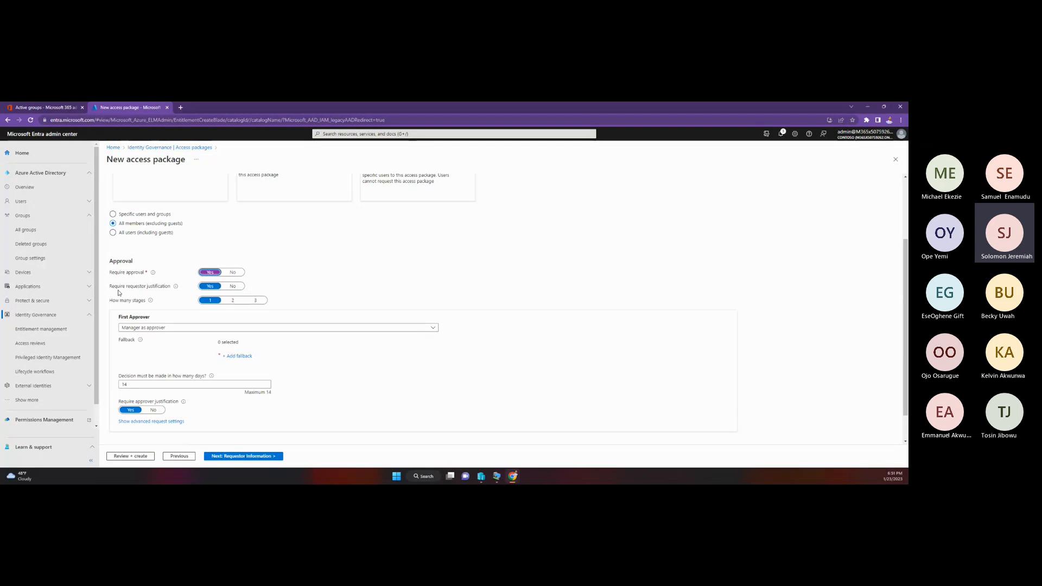
{"action": "left_click", "coordinate": [233, 300]}
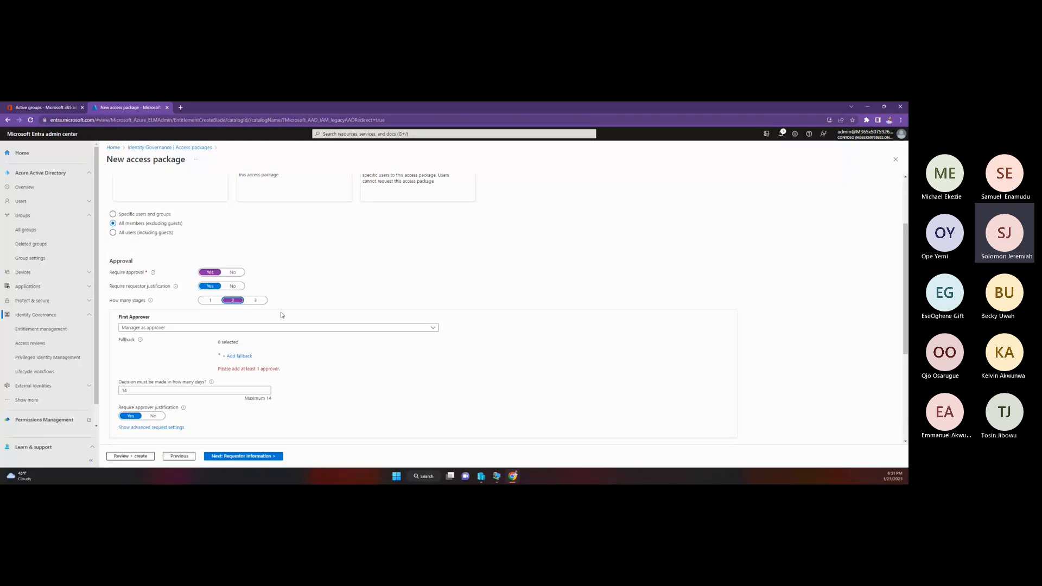
{"action": "left_click", "coordinate": [210, 301]}
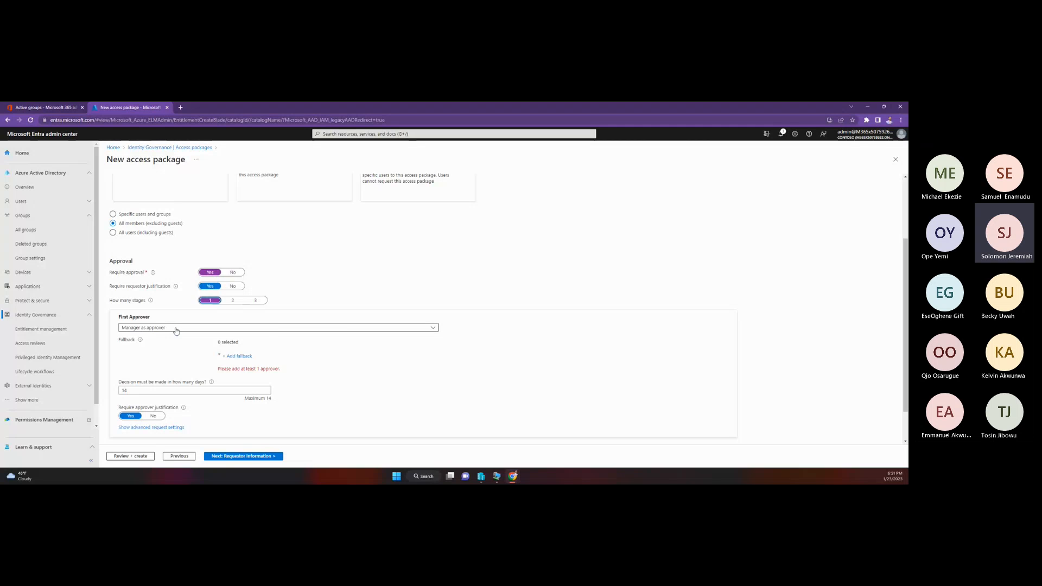
Step: Open the active users list in the Microsoft 365 admin center and return to the new access package
{"action": "left_click", "coordinate": [49, 108]}
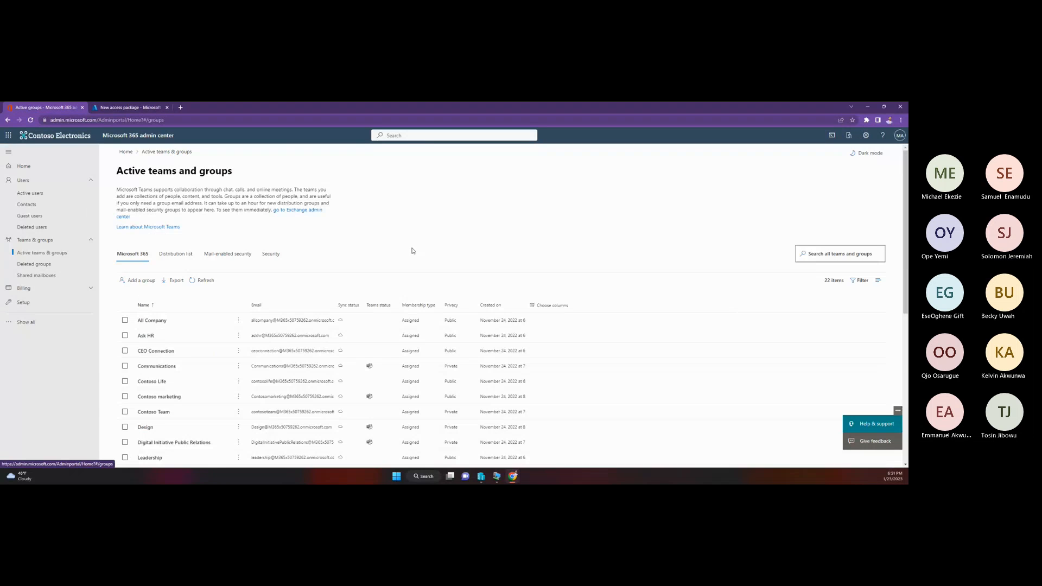
{"action": "scroll", "coordinate": [414, 251], "scroll_direction": "down", "scroll_amount": 2}
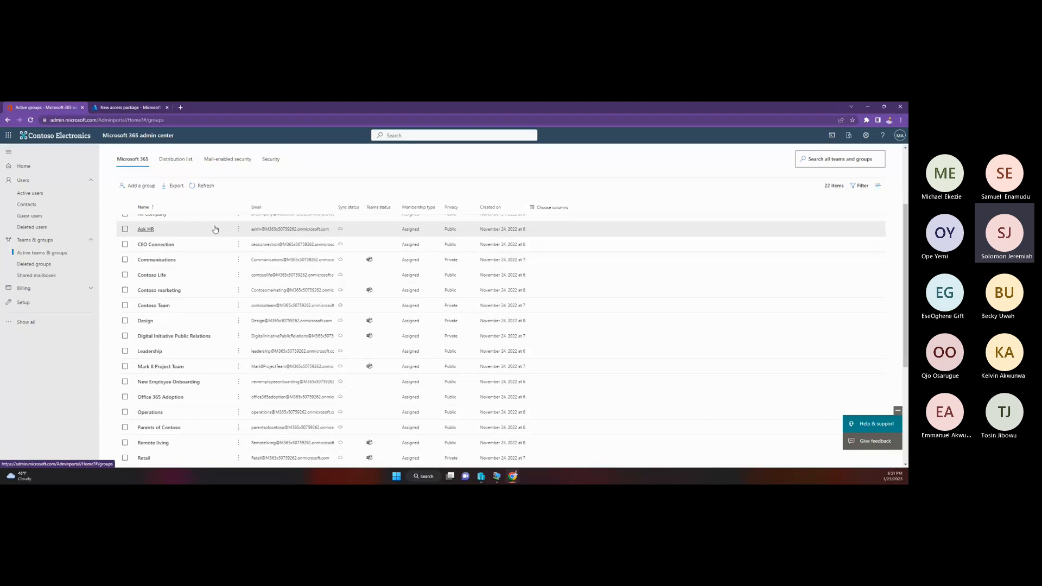
{"action": "left_click", "coordinate": [82, 194]}
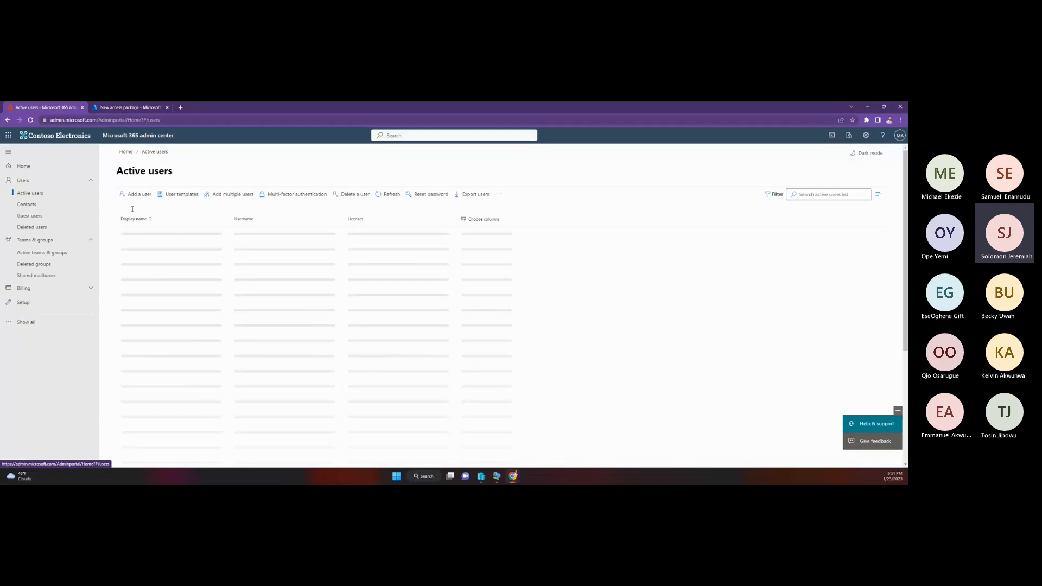
{"action": "left_click", "coordinate": [129, 107]}
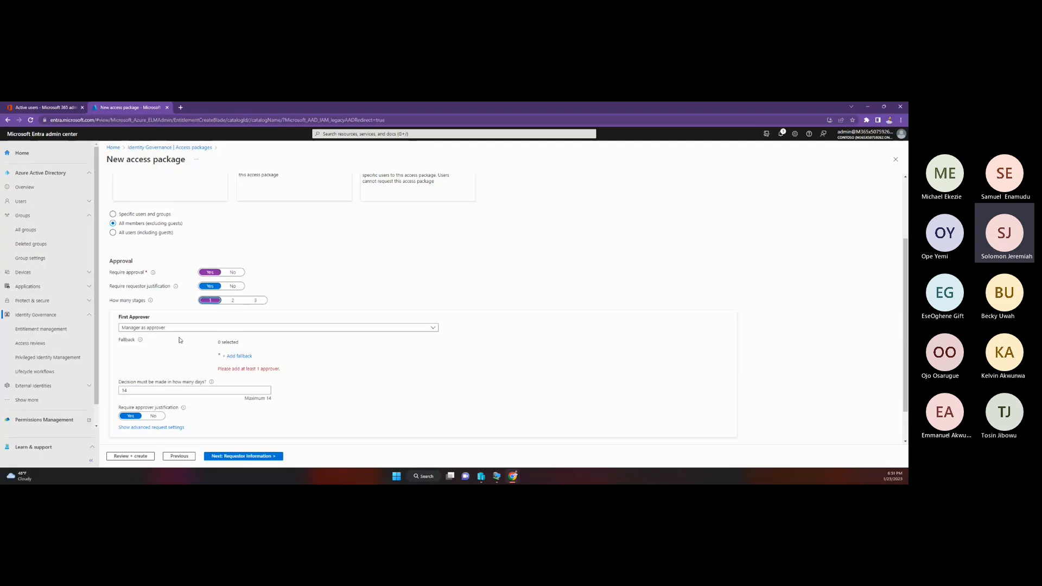
Step: Search for "de" among the fallback approvers and add the first matching user as the manager's fallback
{"action": "scroll", "coordinate": [135, 308], "scroll_direction": "down", "scroll_amount": 1}
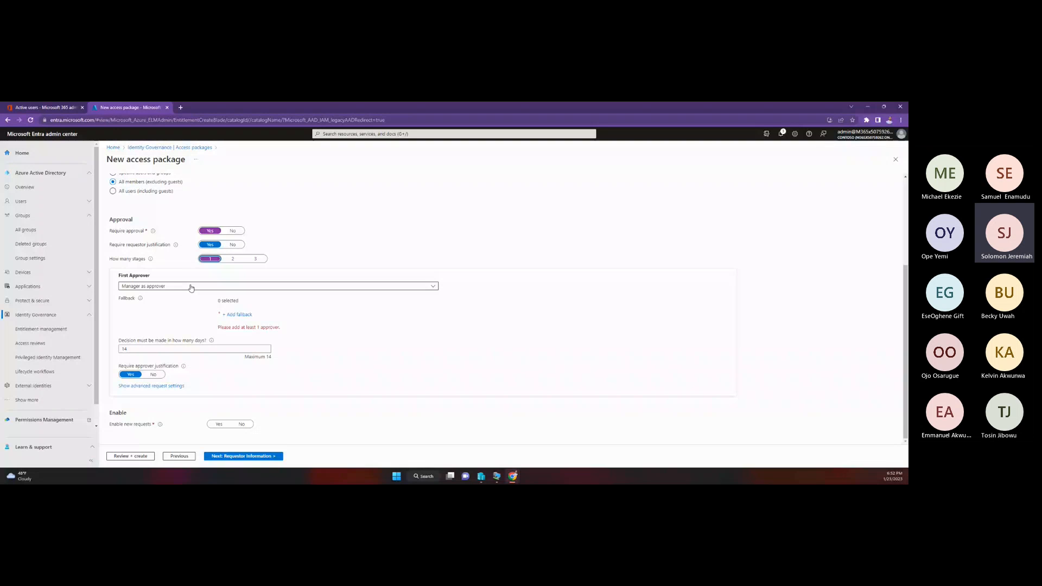
{"action": "left_click", "coordinate": [237, 317]}
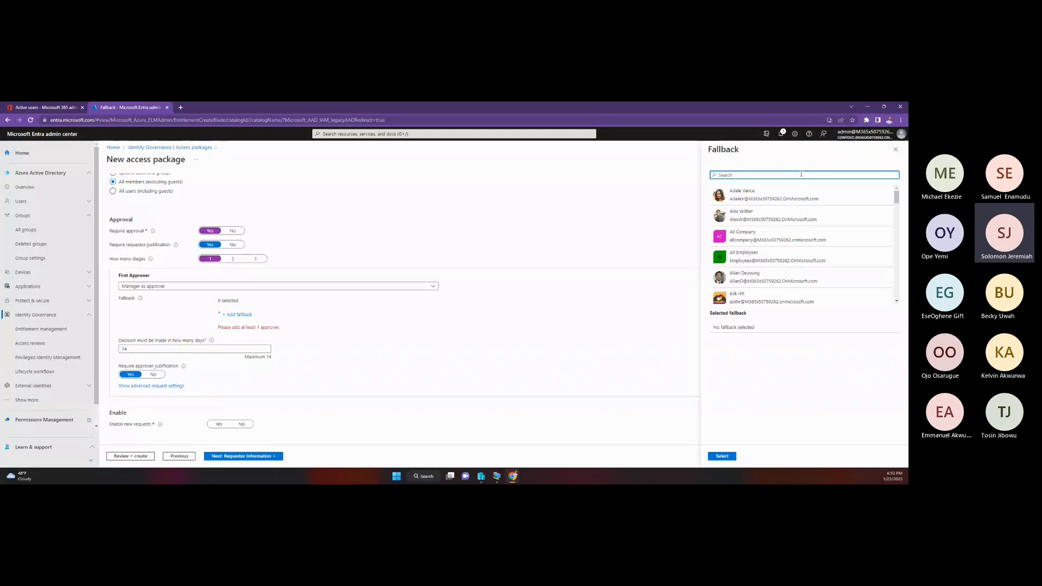
{"action": "type", "text": "de"}
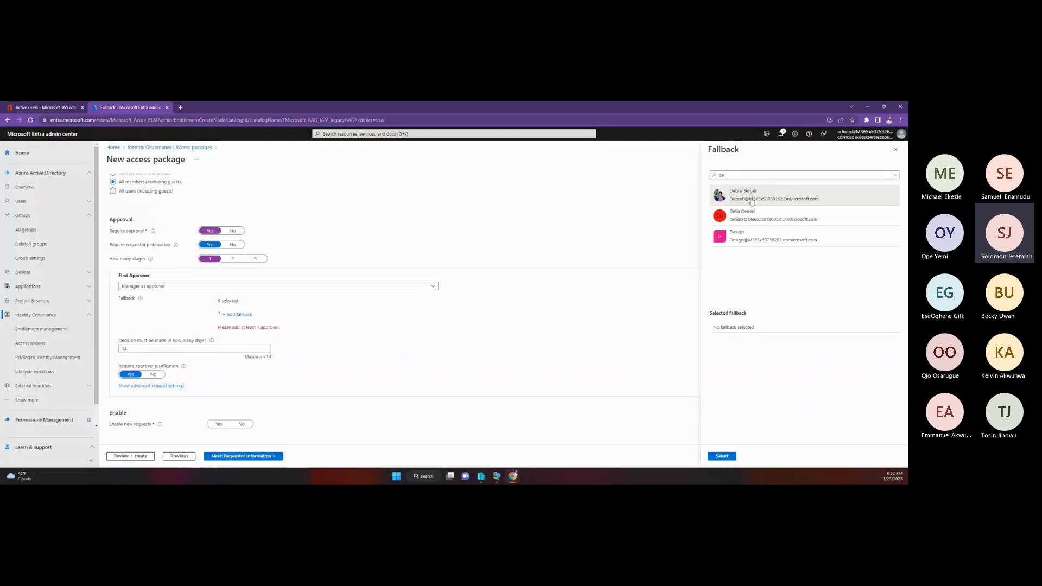
{"action": "left_click", "coordinate": [752, 202]}
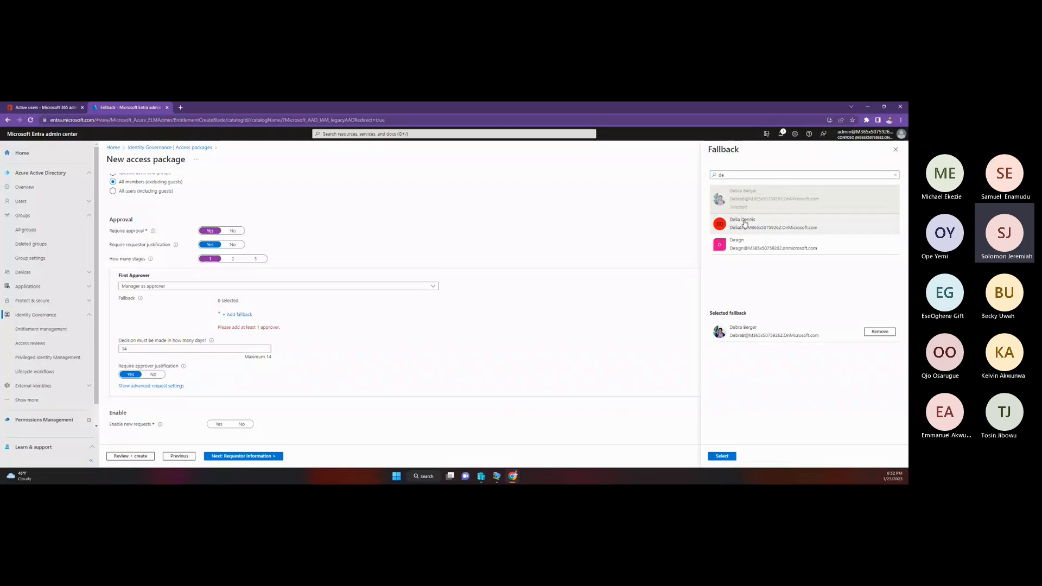
{"action": "left_click", "coordinate": [724, 456]}
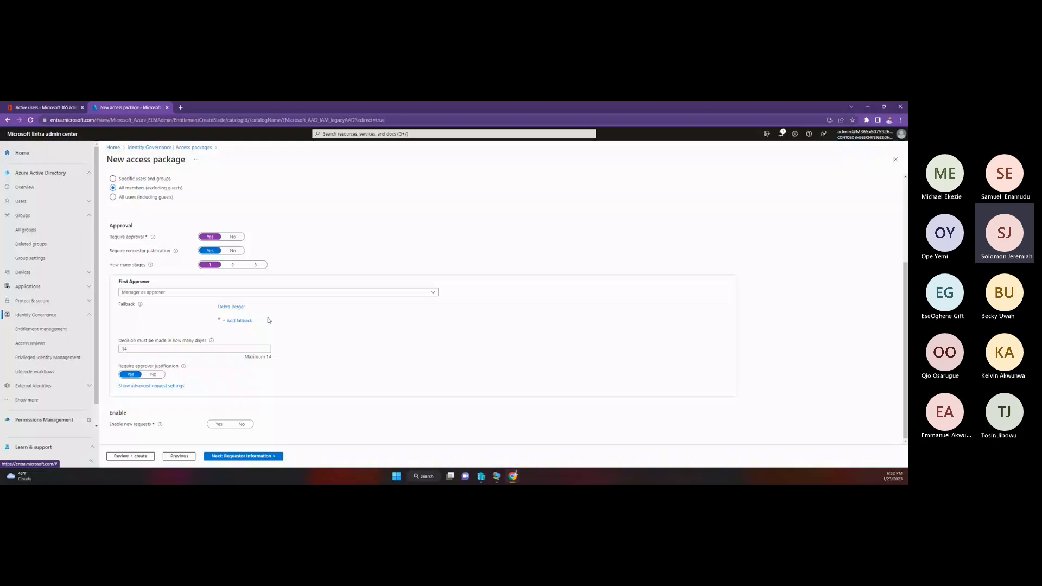
Step: Set the first approver's decision deadline to 3 days
{"action": "left_click", "coordinate": [163, 346]}
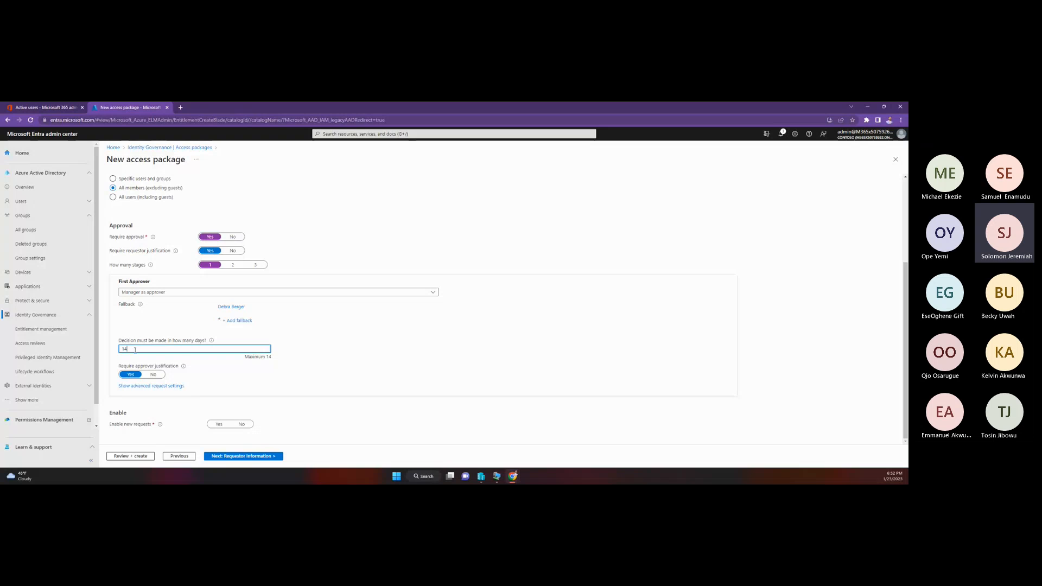
{"action": "left_click_drag", "start_coordinate": [135, 351], "coordinate": [120, 351]}
{"action": "type", "text": "3"}
{"action": "left_click", "coordinate": [199, 355]}
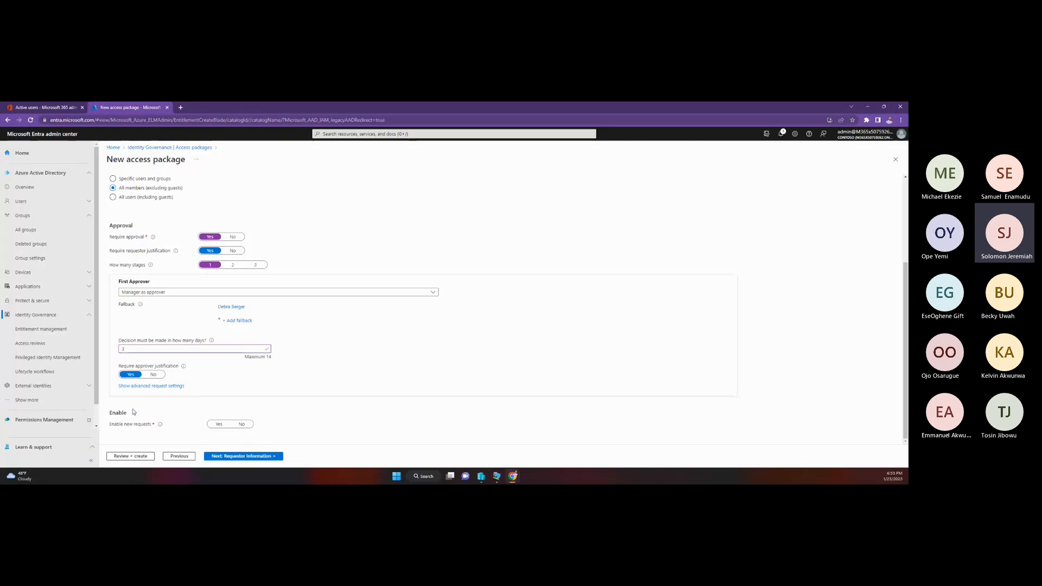
Step: Enable new requests for the policy and continue to the requestor information
{"action": "mouse_move", "coordinate": [161, 426]}
{"action": "left_click", "coordinate": [220, 424]}
{"action": "scroll", "coordinate": [242, 294], "scroll_direction": "up", "scroll_amount": 3}
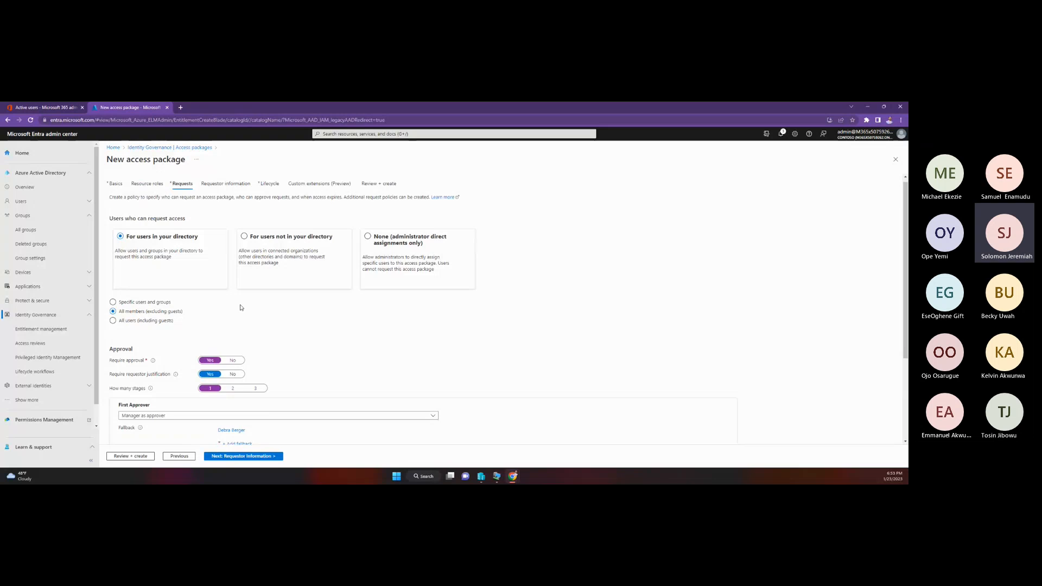
{"action": "left_click", "coordinate": [241, 459]}
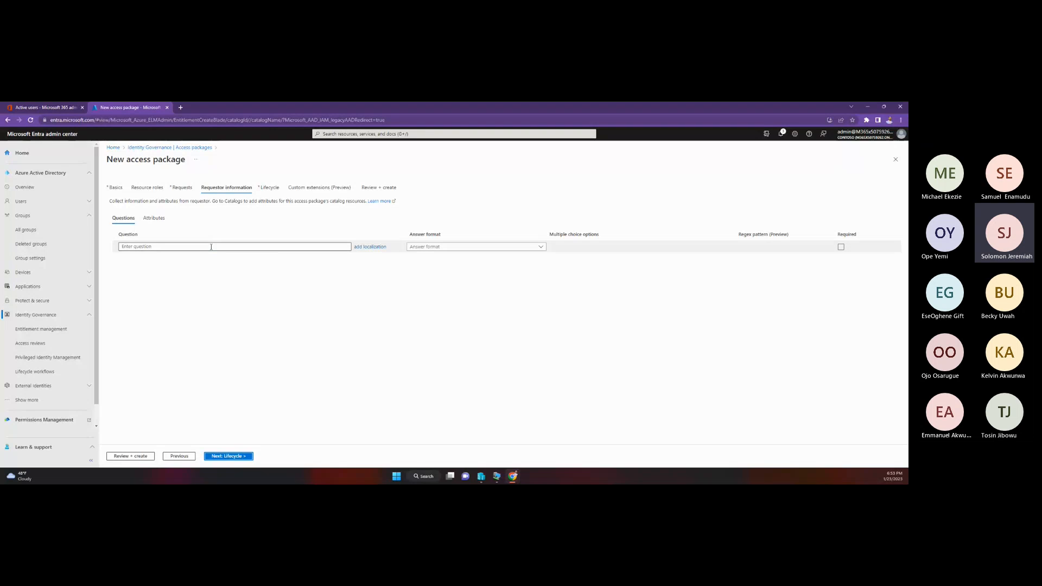
Step: Examine the requestor question's answer formats and Required option, and the requestor attributes
{"action": "left_click", "coordinate": [195, 247]}
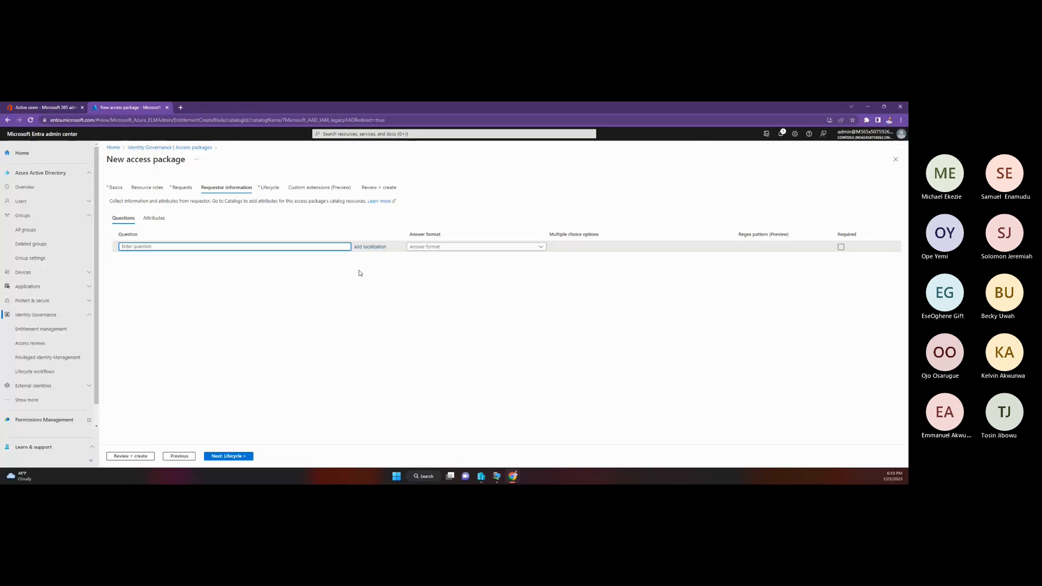
{"action": "left_click", "coordinate": [469, 246]}
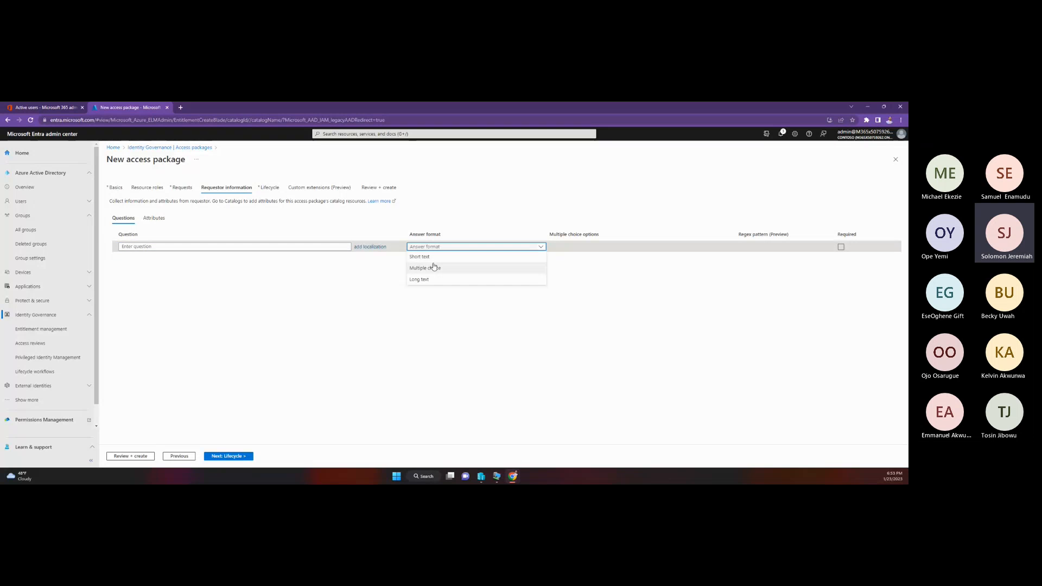
{"action": "left_click", "coordinate": [269, 246]}
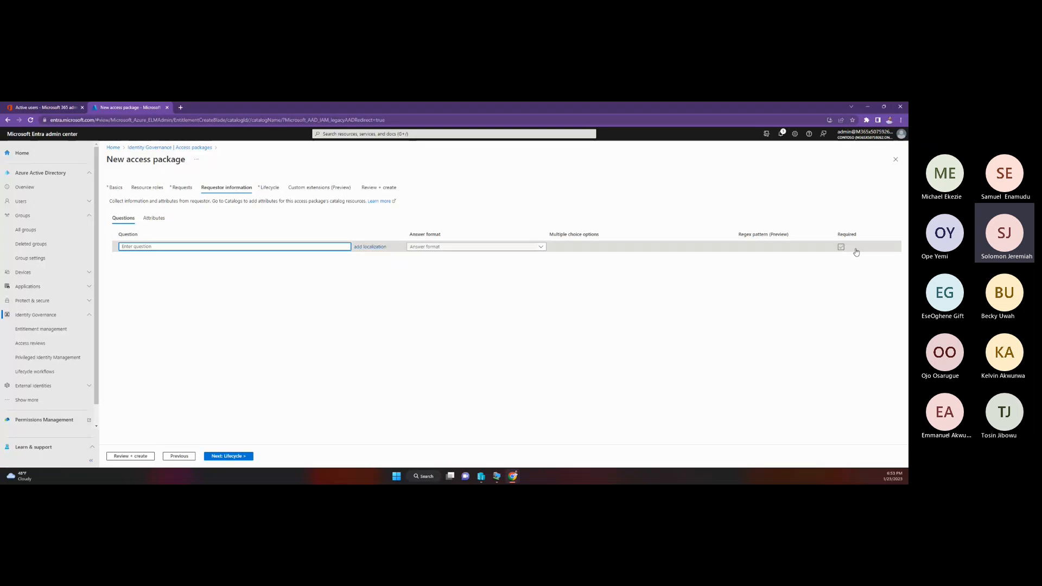
{"action": "left_click", "coordinate": [841, 248]}
{"action": "left_click", "coordinate": [842, 247]}
{"action": "left_click", "coordinate": [150, 218]}
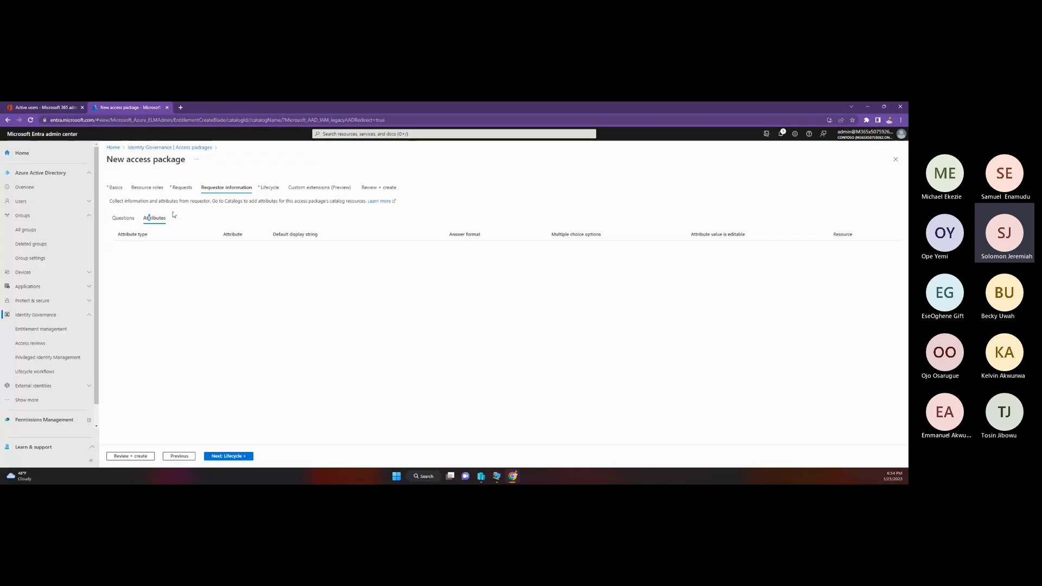
{"action": "left_click", "coordinate": [123, 218]}
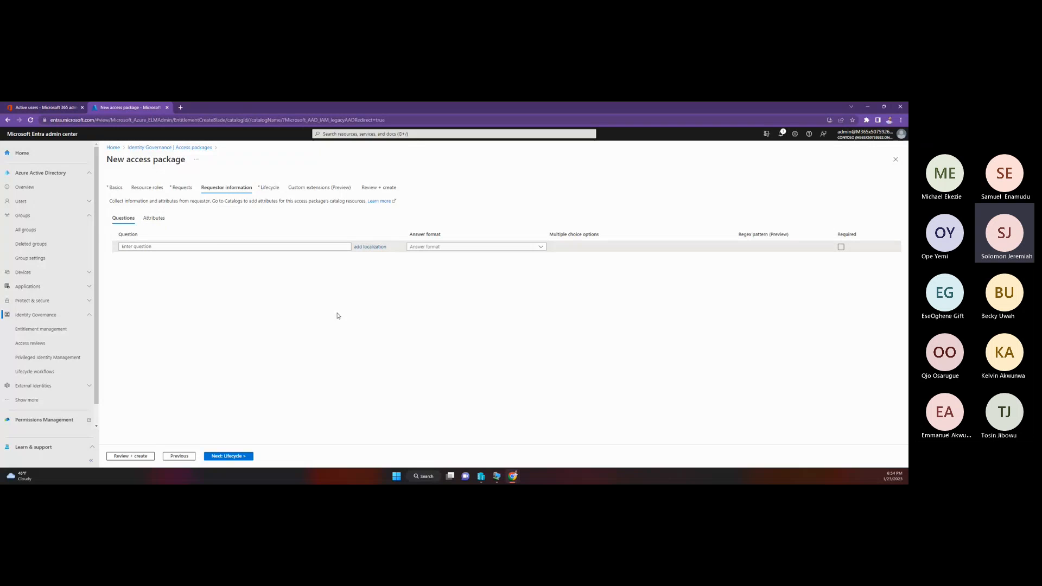
Step: Continue to the lifecycle settings and make assignments never expire, with access reviews and specific timeline requests set to No
{"action": "left_click", "coordinate": [235, 457]}
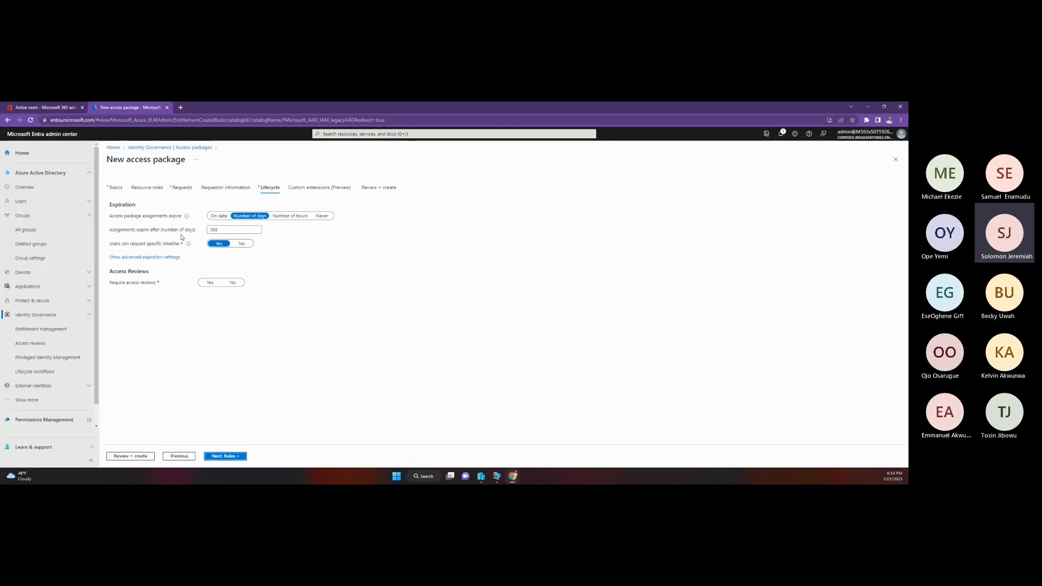
{"action": "left_click", "coordinate": [229, 283]}
{"action": "key", "text": "Right"}
{"action": "key", "text": "Right"}
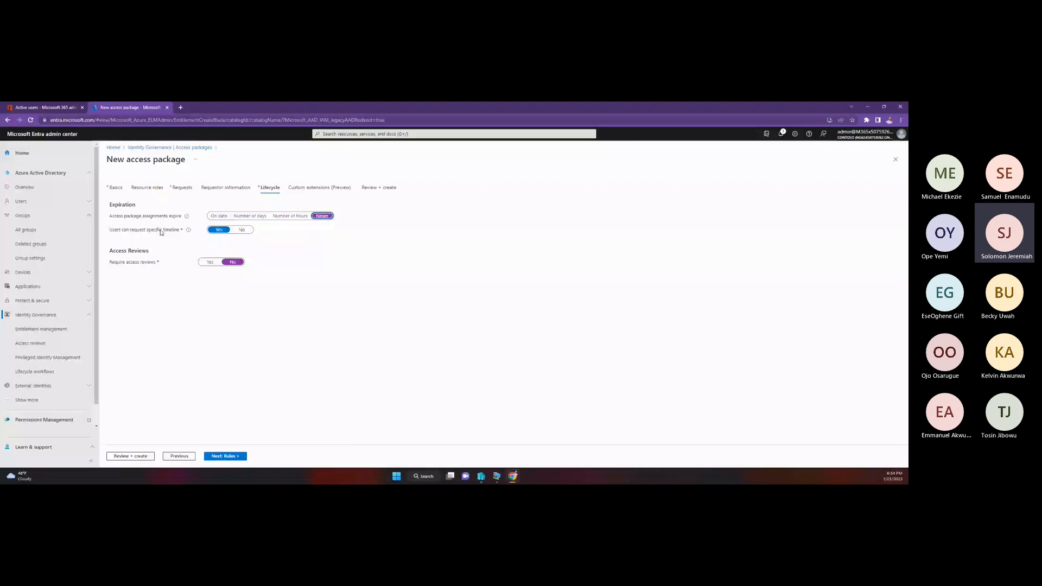
{"action": "left_click", "coordinate": [242, 230]}
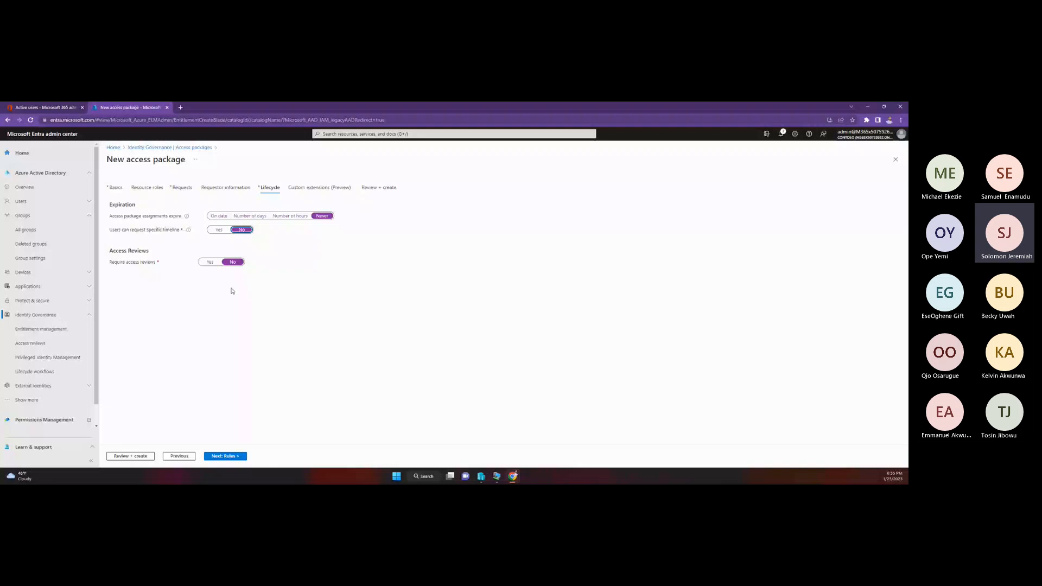
Step: Leave the custom extensions empty, review the configuration summary, and create the access package
{"action": "left_click", "coordinate": [332, 188]}
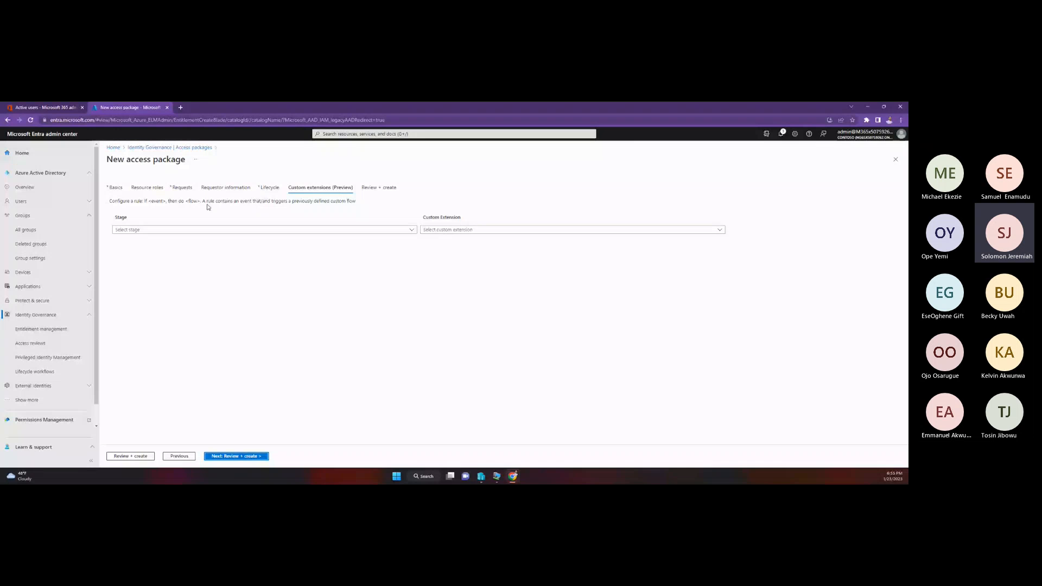
{"action": "left_click", "coordinate": [242, 456]}
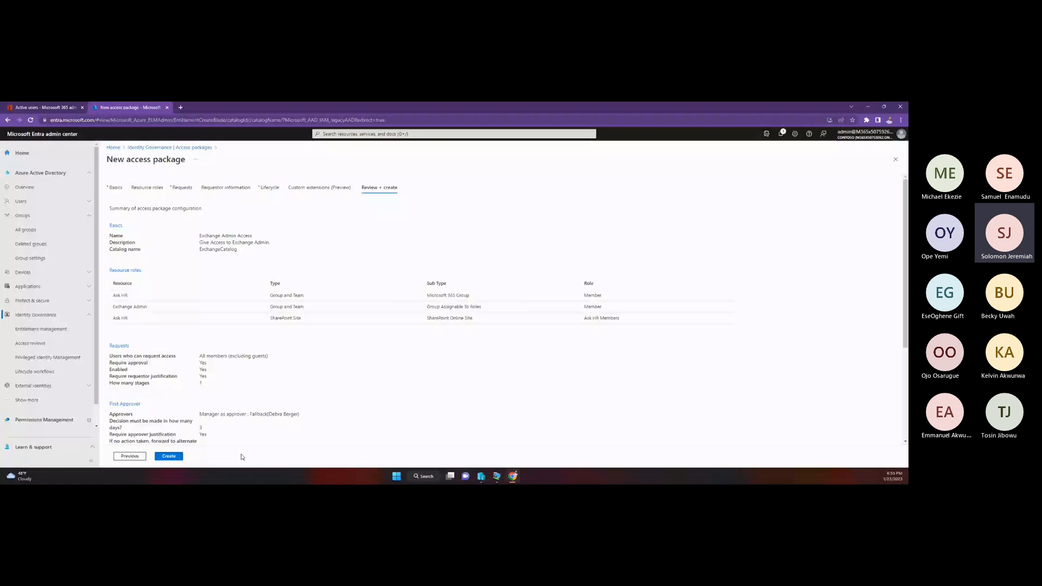
{"action": "scroll", "coordinate": [228, 334], "scroll_direction": "down", "scroll_amount": 3}
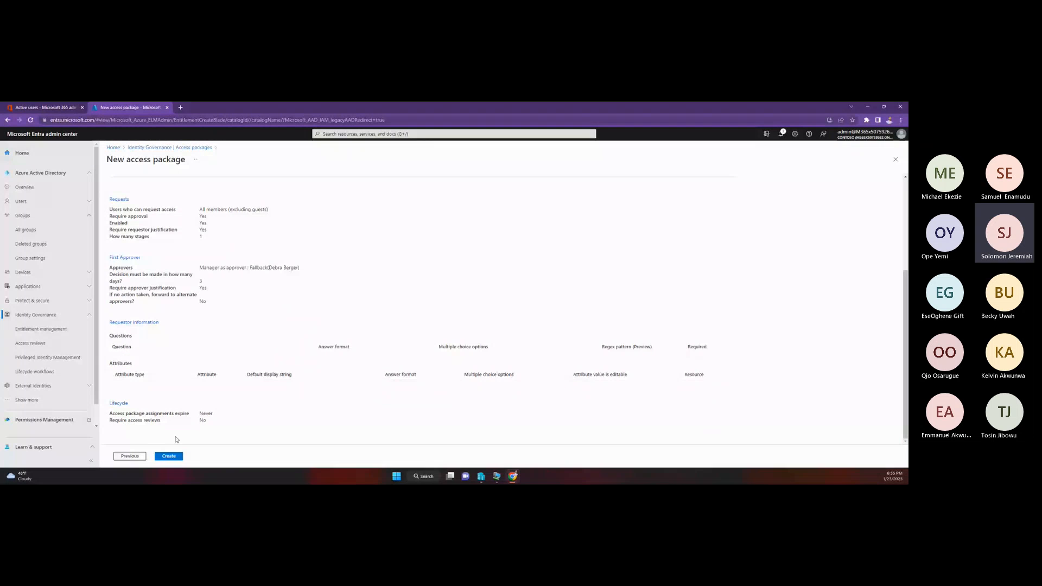
{"action": "left_click", "coordinate": [169, 456]}
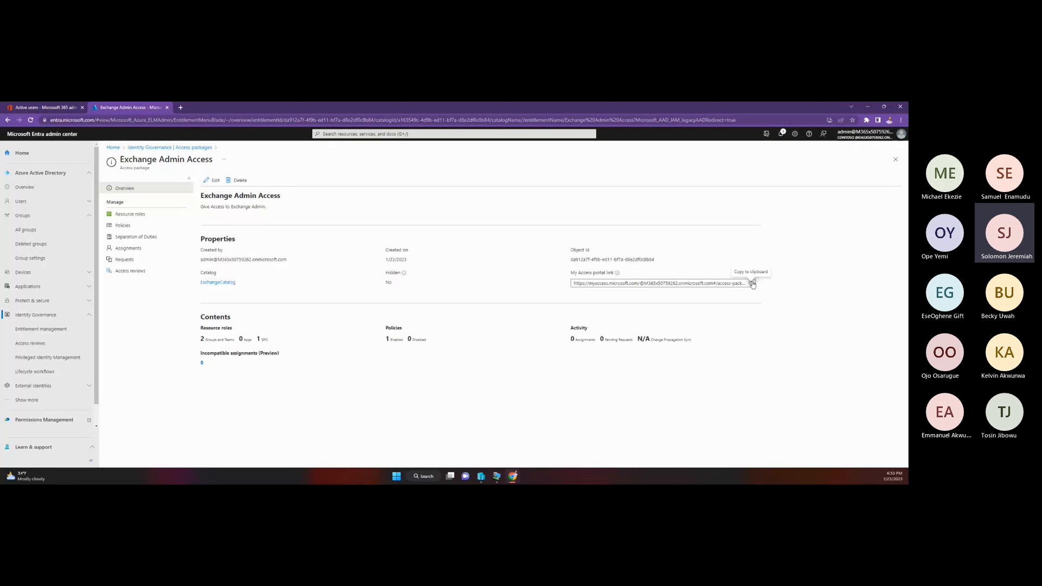
Step: Switch to the Microsoft 365 admin center, open the requesting user's account details, and reset the password with an automatically created one
{"action": "left_click", "coordinate": [43, 107]}
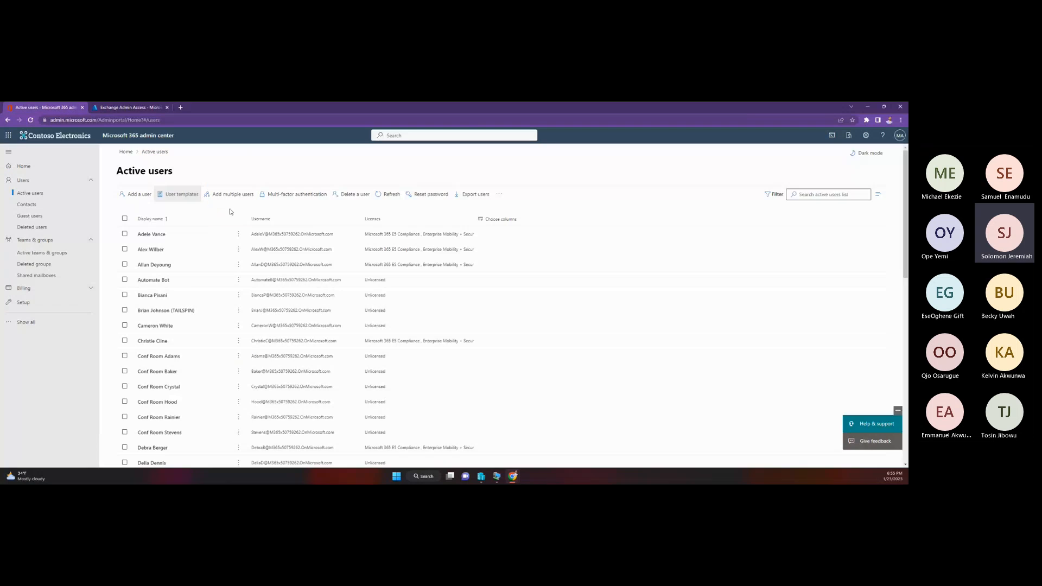
{"action": "scroll", "coordinate": [227, 359], "scroll_direction": "down", "scroll_amount": 3}
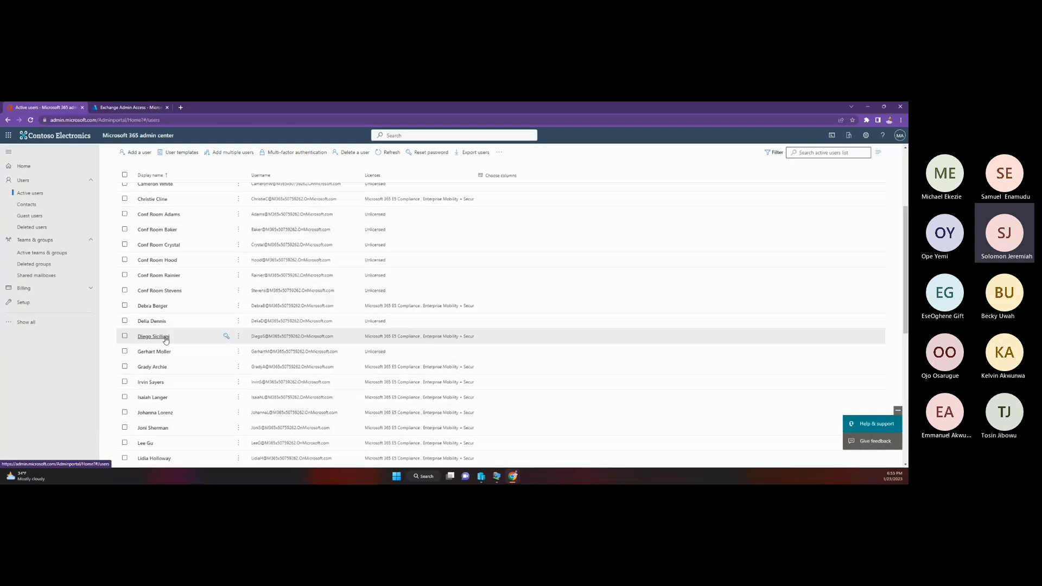
{"action": "left_click", "coordinate": [154, 336]}
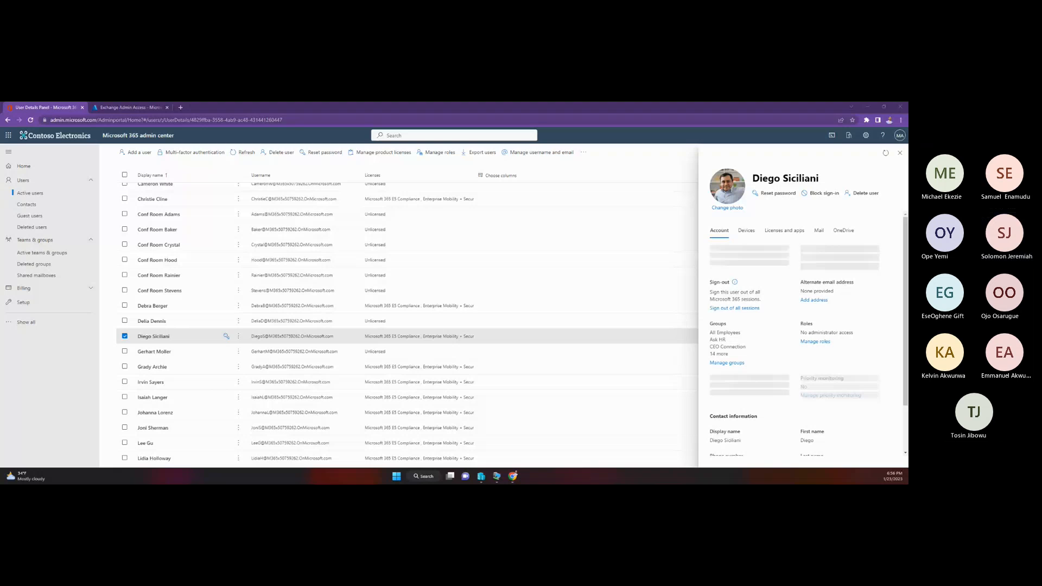
{"action": "left_click_drag", "start_coordinate": [393, 480], "coordinate": [389, 130]}
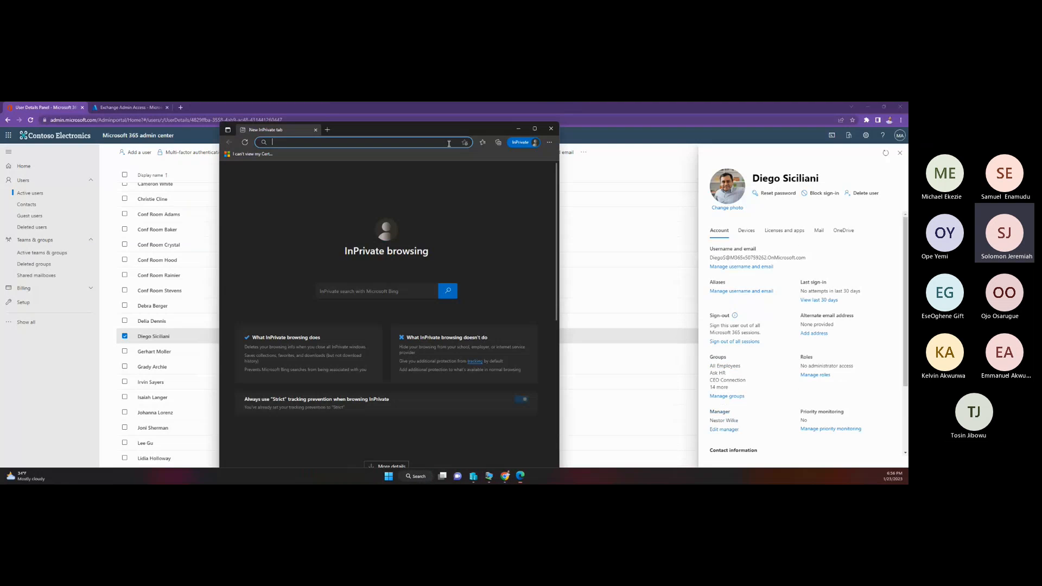
{"action": "left_click", "coordinate": [519, 131]}
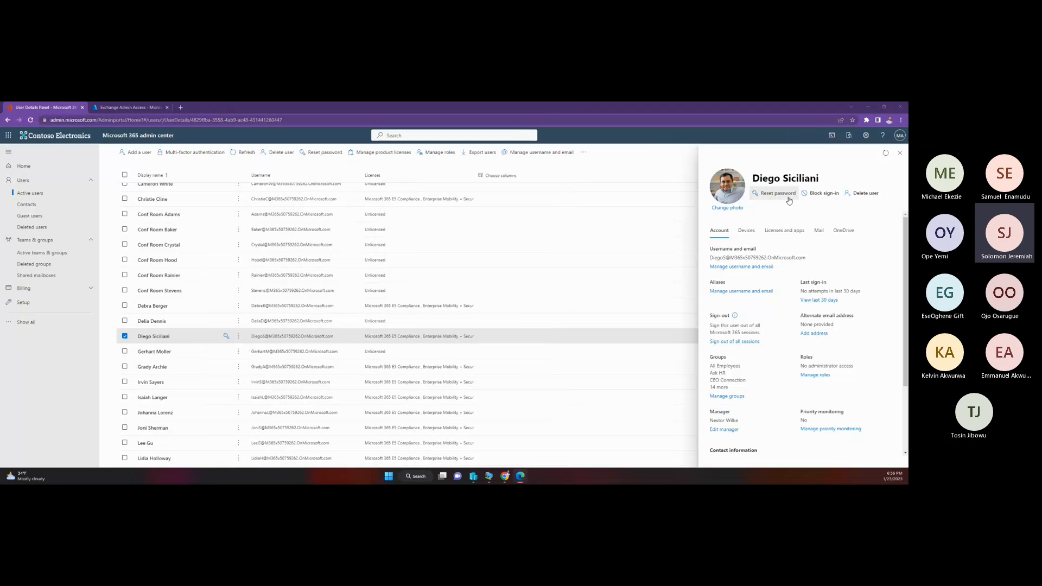
{"action": "left_click", "coordinate": [787, 201]}
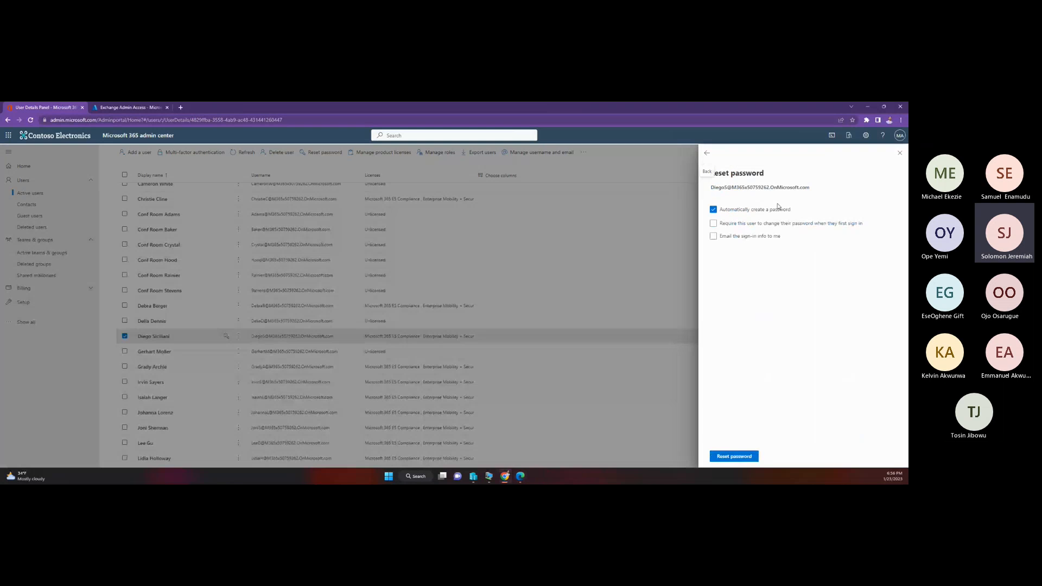
{"action": "left_click", "coordinate": [752, 456]}
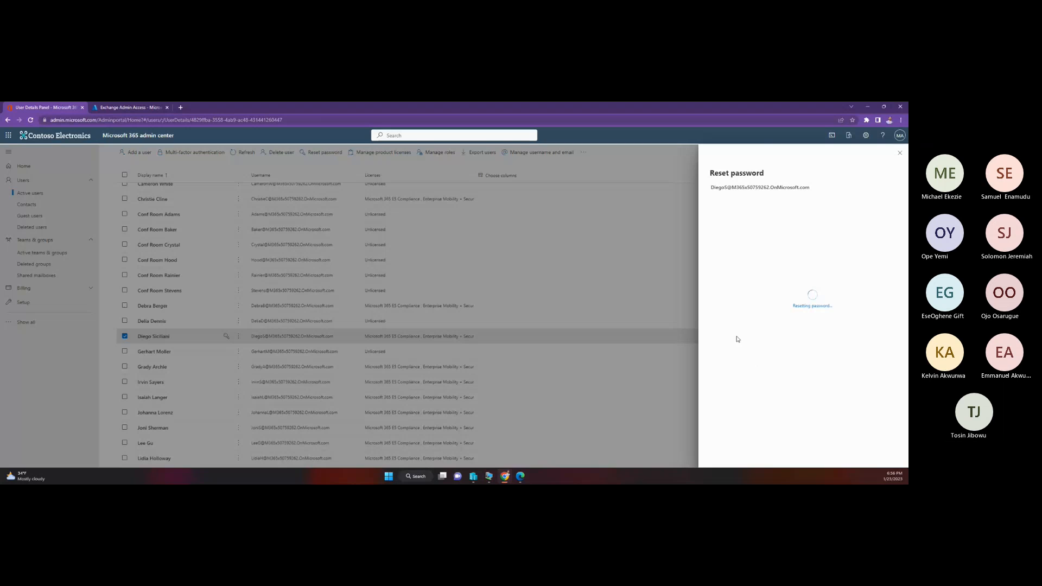
Step: Copy the user's sign-in name and reset password into a blank Notepad document and minimize it
{"action": "left_click", "coordinate": [405, 477]}
{"action": "left_click", "coordinate": [407, 477]}
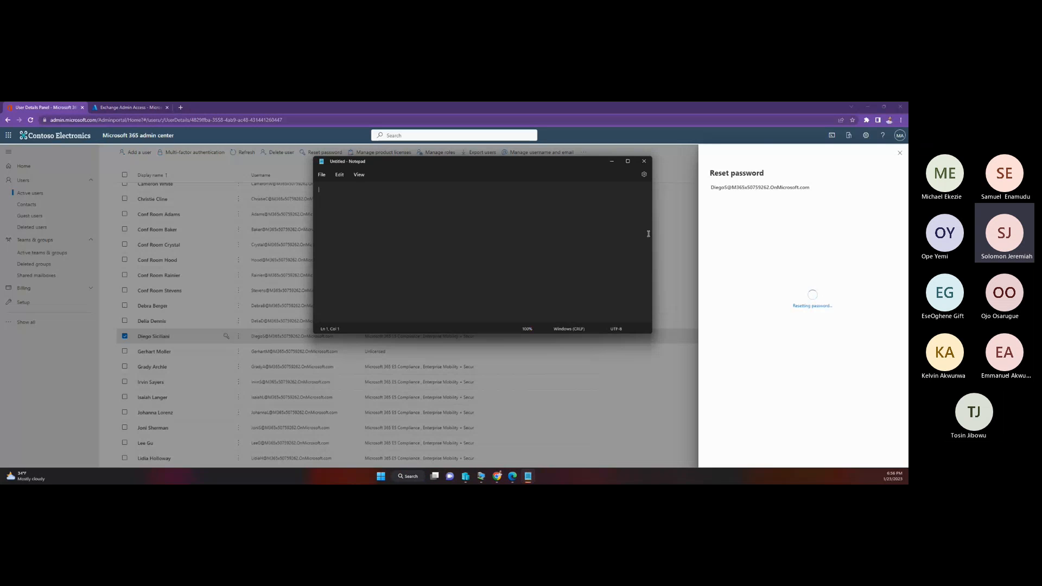
{"action": "left_click", "coordinate": [831, 234]}
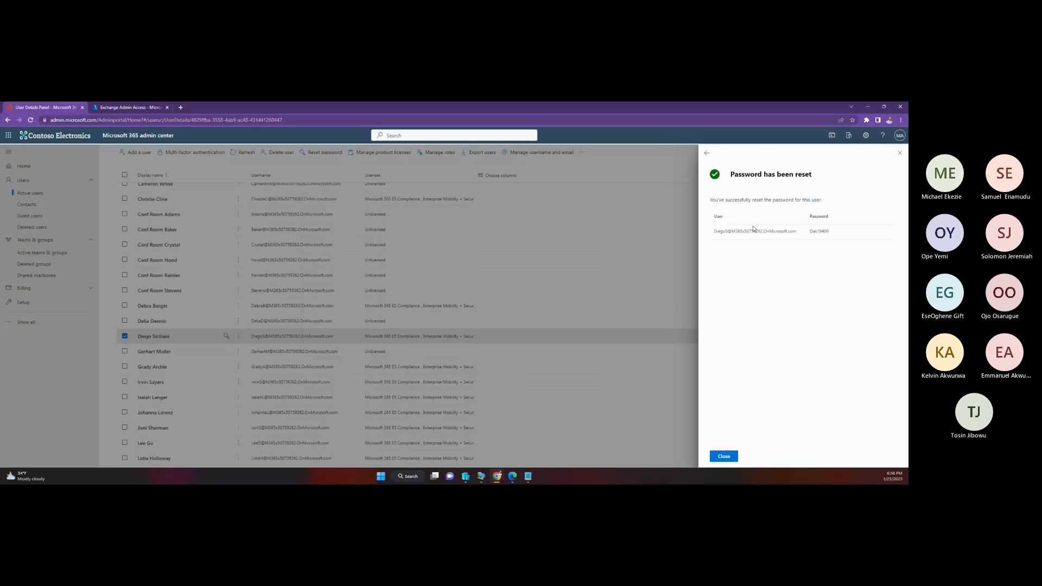
{"action": "left_click_drag", "start_coordinate": [714, 234], "coordinate": [834, 235]}
{"action": "key", "text": "ctrl+c"}
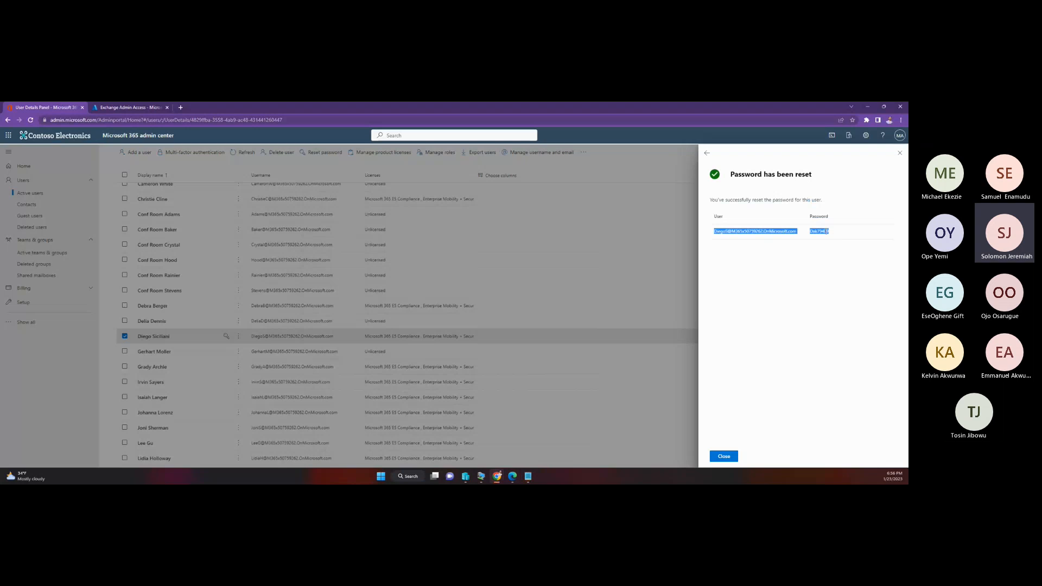
{"action": "right_click", "coordinate": [826, 232]}
{"action": "left_click", "coordinate": [775, 239]}
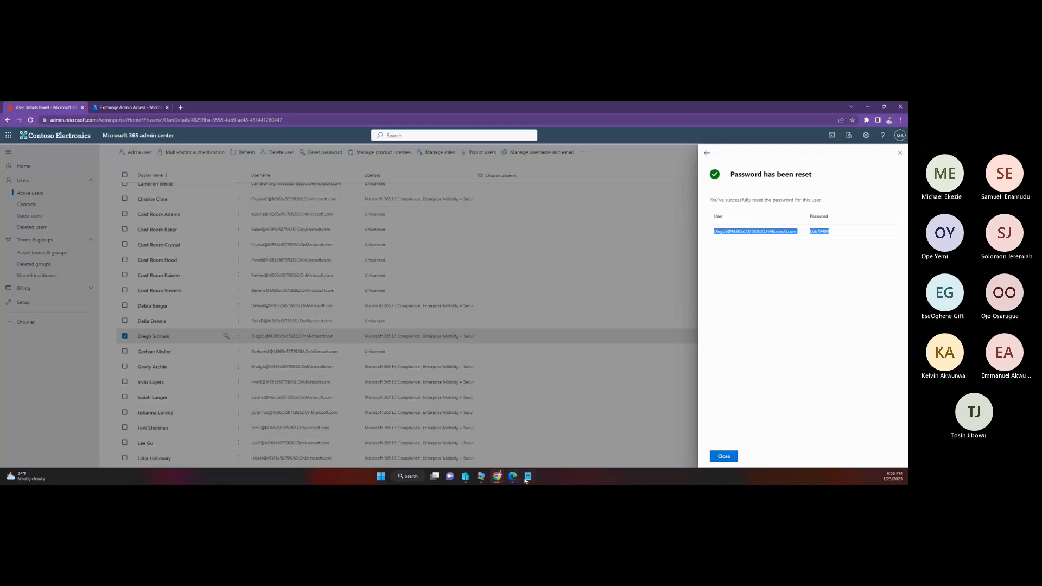
{"action": "left_click", "coordinate": [527, 477]}
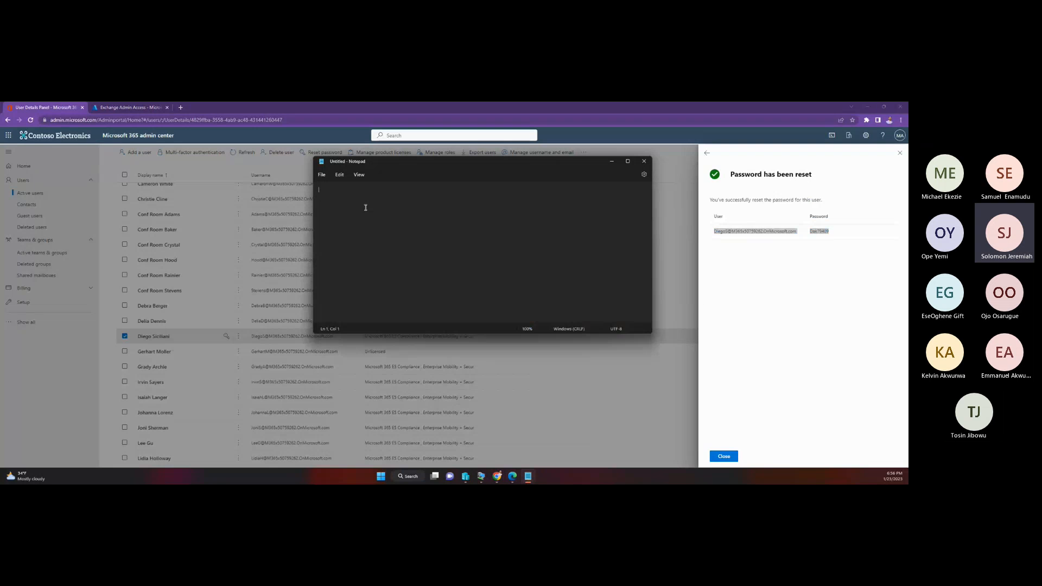
{"action": "key", "text": "ctrl+v"}
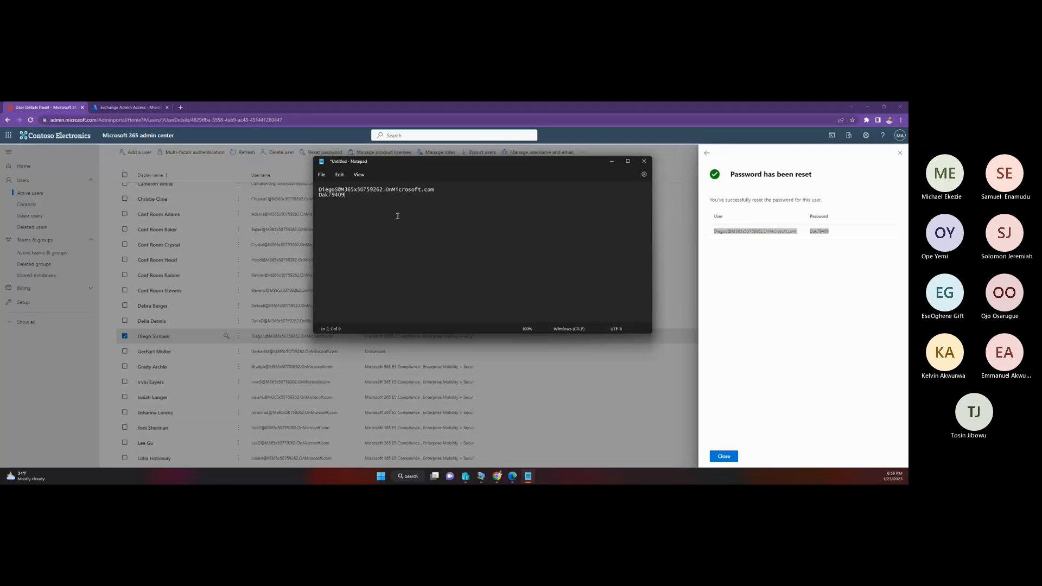
{"action": "left_click", "coordinate": [611, 162]}
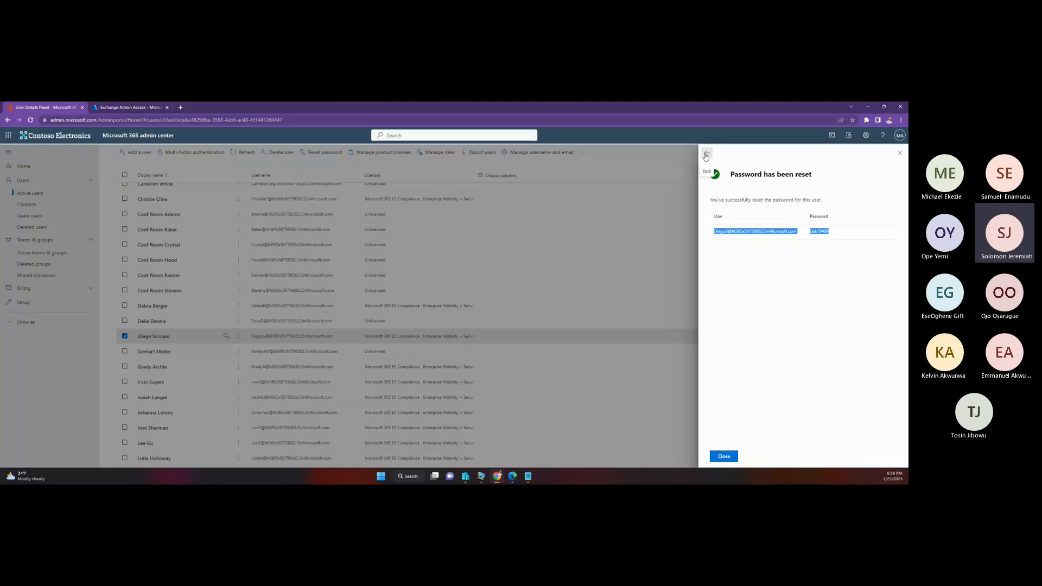
Step: Return to the active users, open the account of the requesting user's manager, and reset that account's password
{"action": "left_click", "coordinate": [706, 155]}
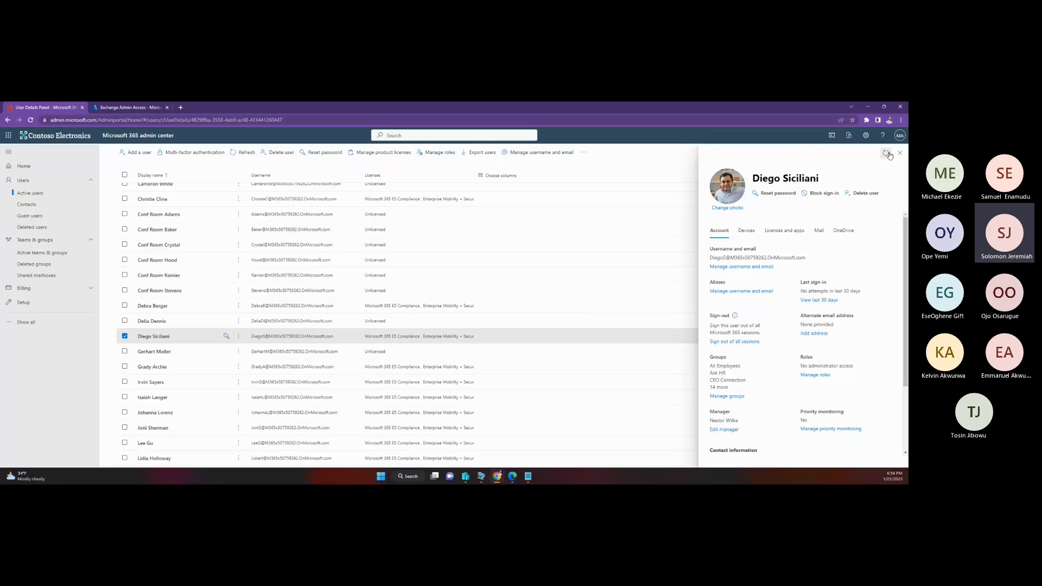
{"action": "left_click", "coordinate": [157, 335]}
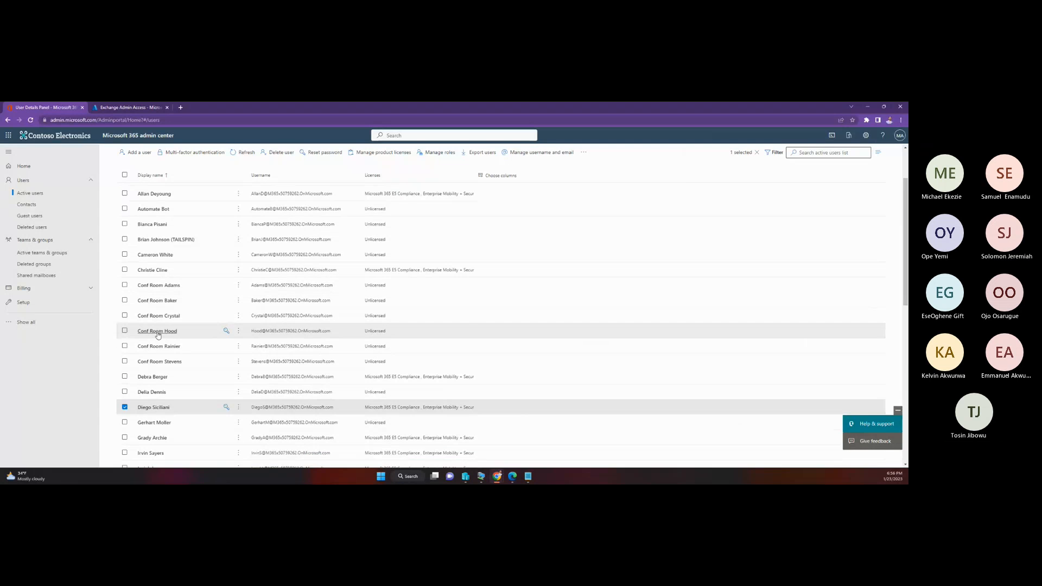
{"action": "scroll", "coordinate": [166, 369], "scroll_direction": "down", "scroll_amount": 3}
{"action": "scroll", "coordinate": [173, 383], "scroll_direction": "down", "scroll_amount": 2}
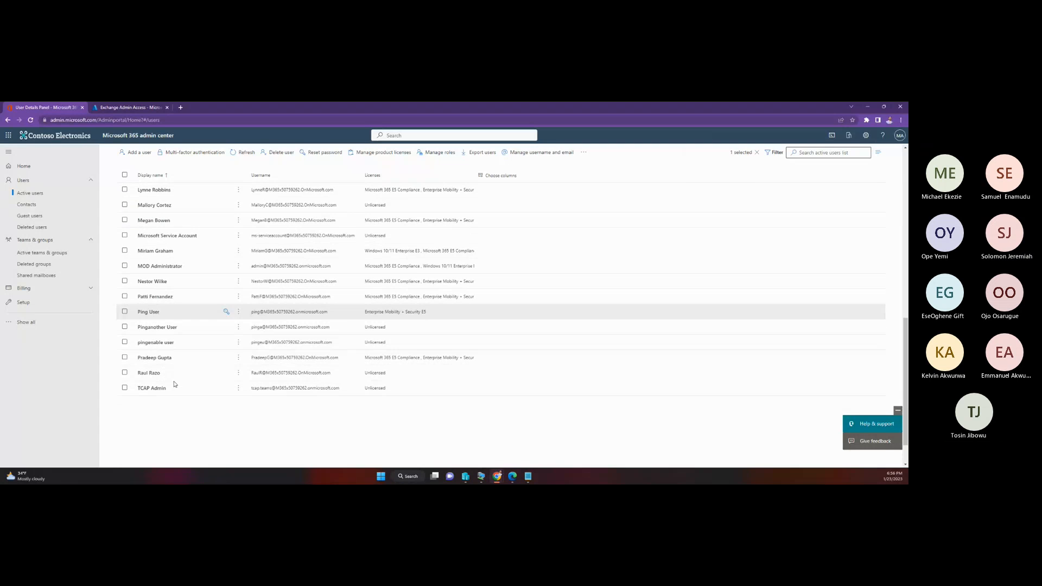
{"action": "left_click", "coordinate": [157, 281]}
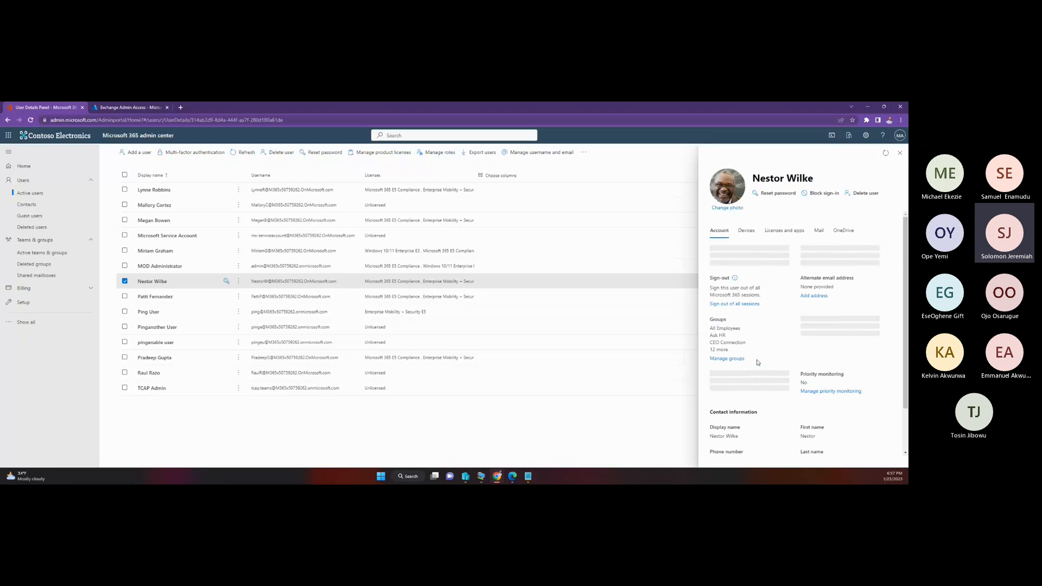
{"action": "scroll", "coordinate": [758, 360], "scroll_direction": "down", "scroll_amount": 1}
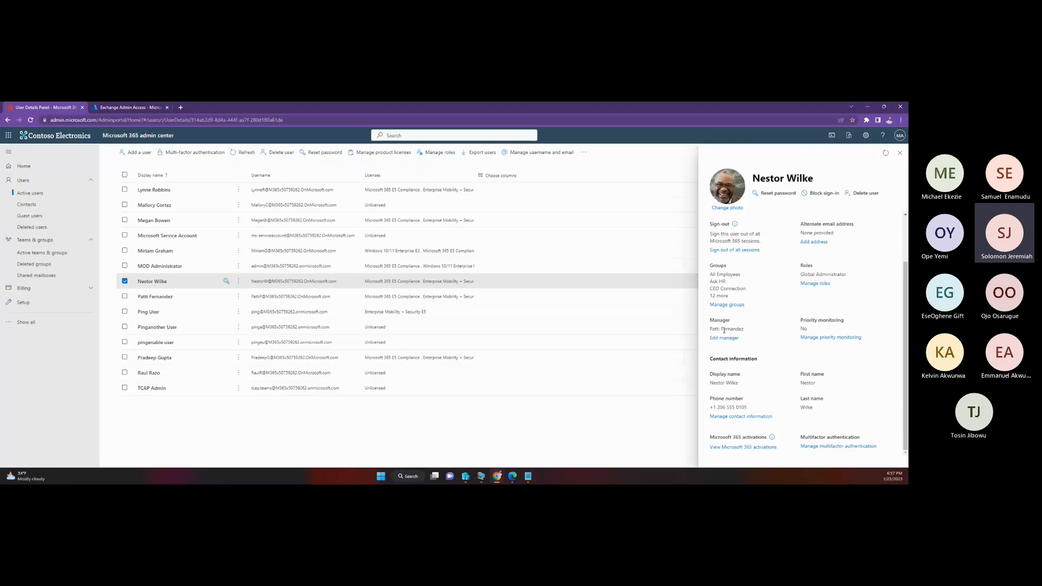
{"action": "scroll", "coordinate": [747, 328], "scroll_direction": "up", "scroll_amount": 1}
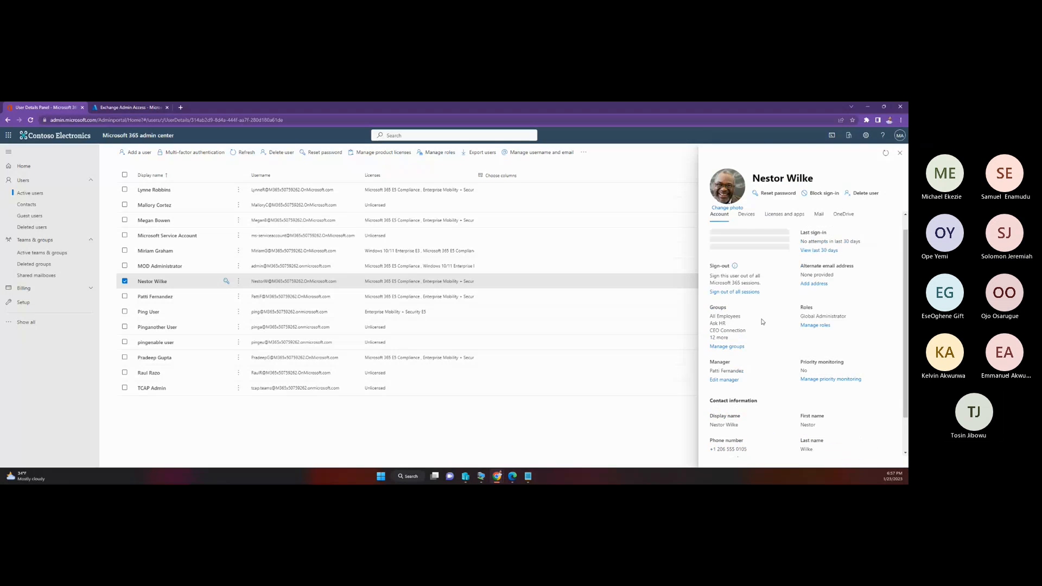
{"action": "left_click", "coordinate": [771, 194]}
{"action": "left_click", "coordinate": [734, 456]}
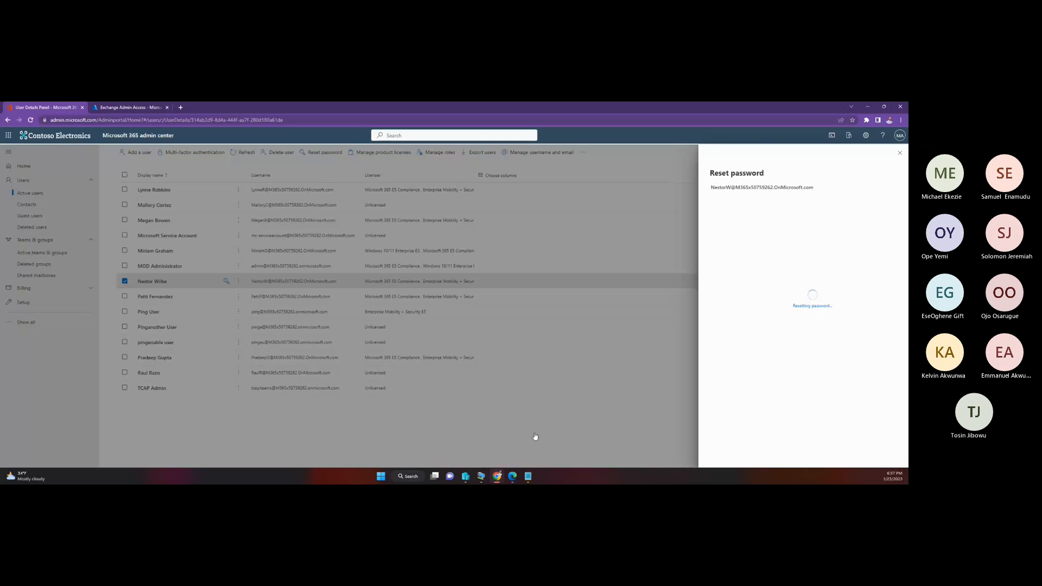
Step: Open a new Incognito browser window
{"action": "left_click", "coordinate": [901, 120]}
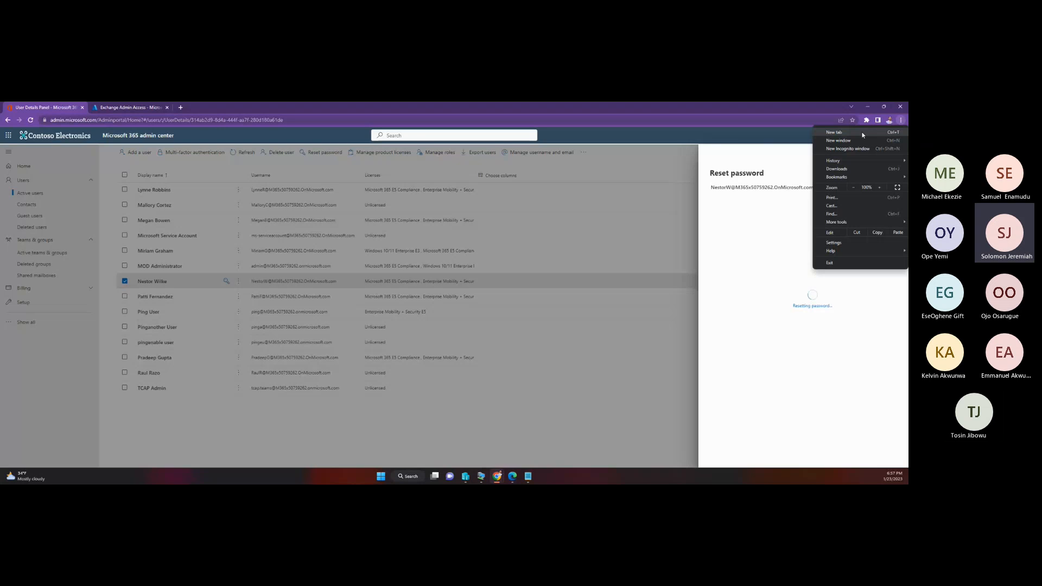
{"action": "left_click", "coordinate": [848, 149]}
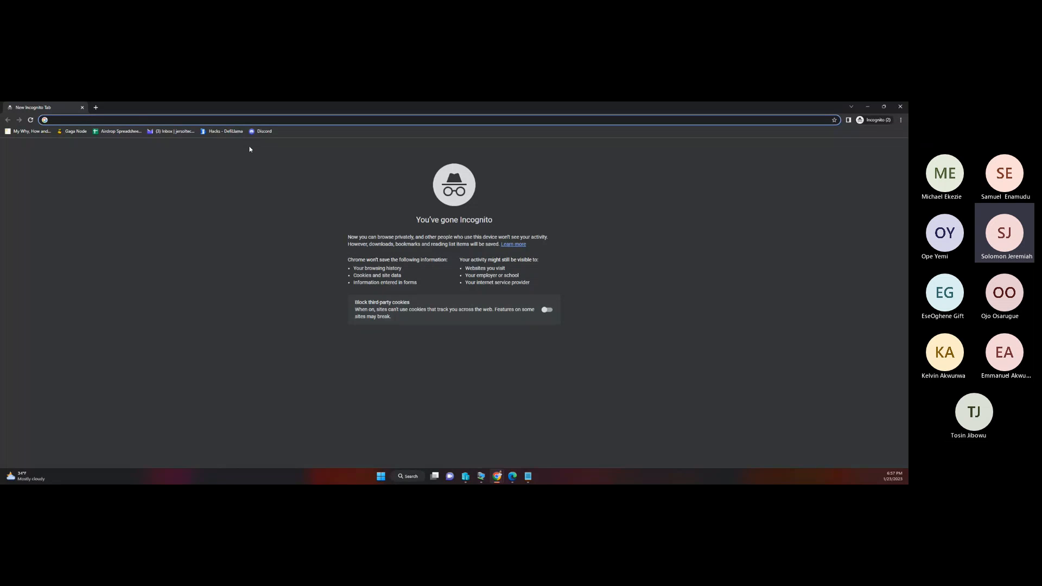
{"action": "key", "text": "ctrl+v"}
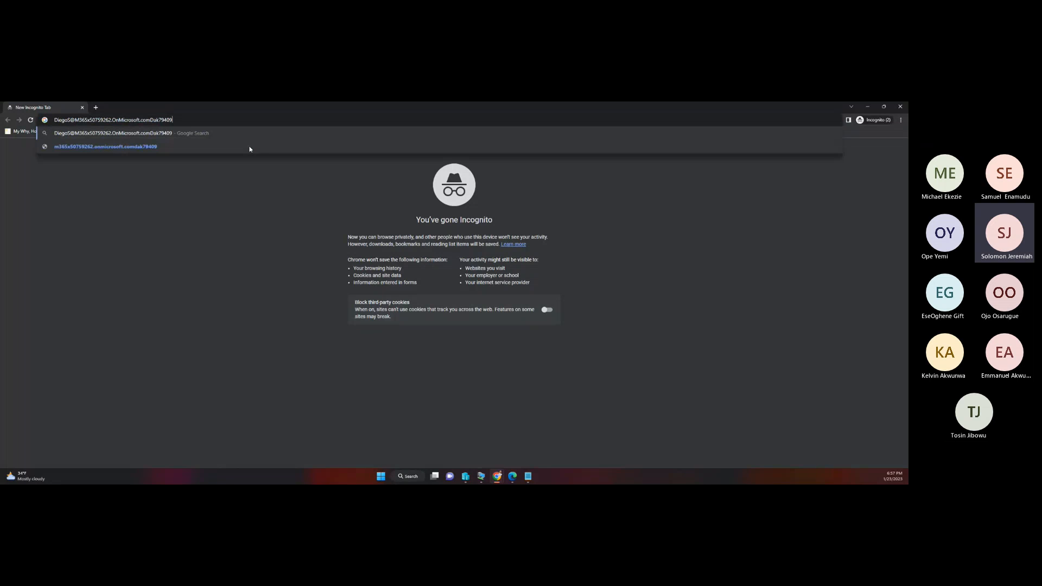
{"action": "key", "text": "ctrl+a"}
{"action": "key", "text": "BackSpace"}
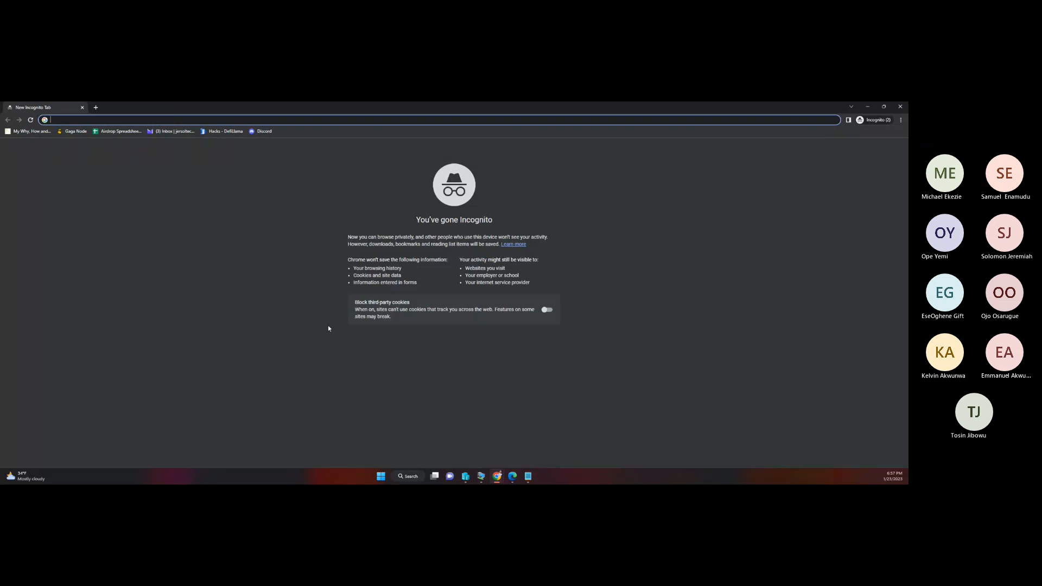
Step: Copy the My Access portal link from the Exchange Admin Access package overview in the Microsoft Entra admin center
{"action": "mouse_move", "coordinate": [497, 477]}
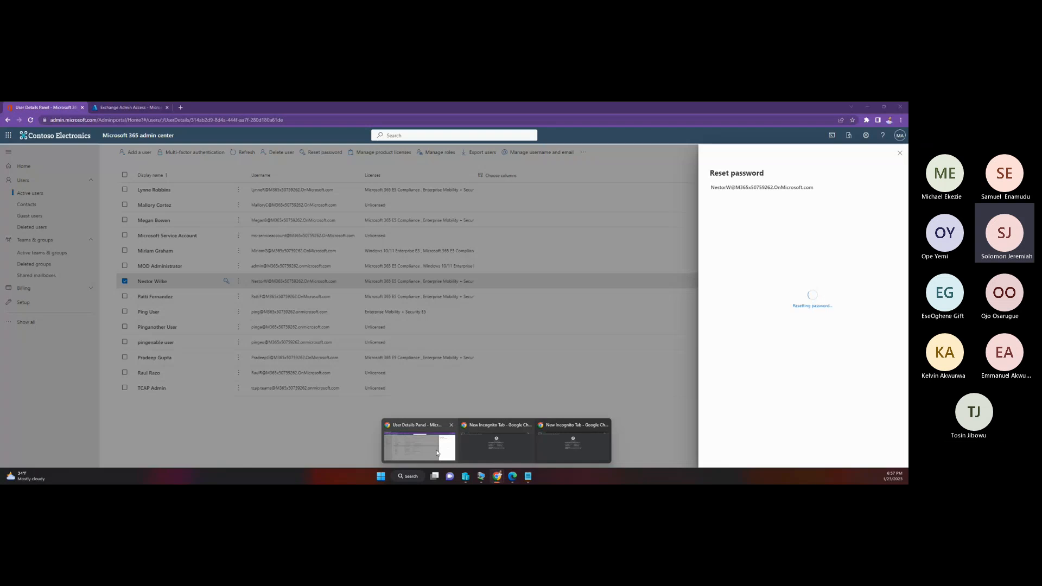
{"action": "left_click", "coordinate": [438, 452]}
{"action": "left_click", "coordinate": [147, 109]}
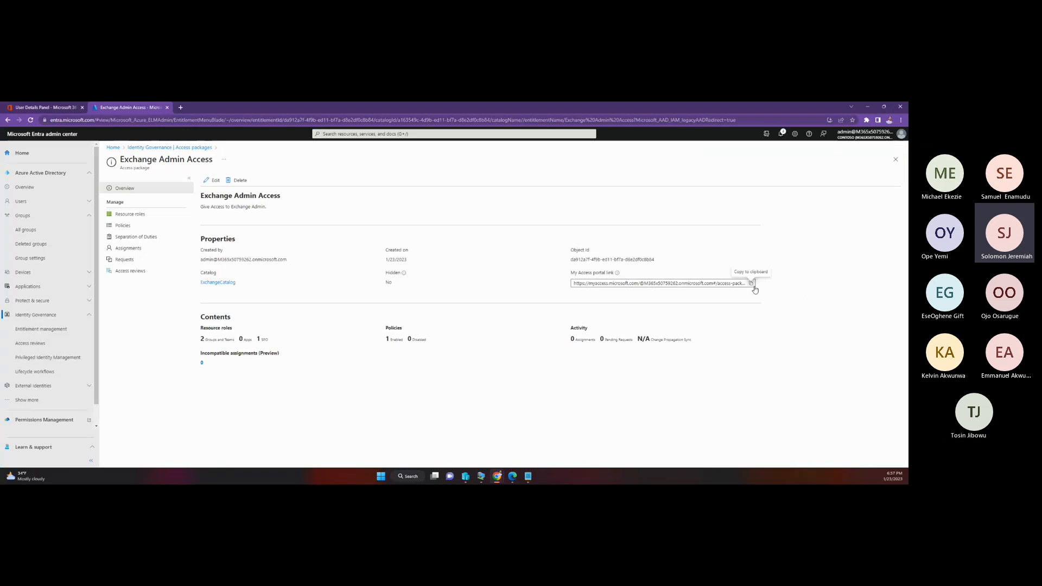
{"action": "left_click", "coordinate": [753, 287]}
Step: Close the extra Incognito window and load the copied My Access portal link in the remaining one
{"action": "mouse_move", "coordinate": [521, 478]}
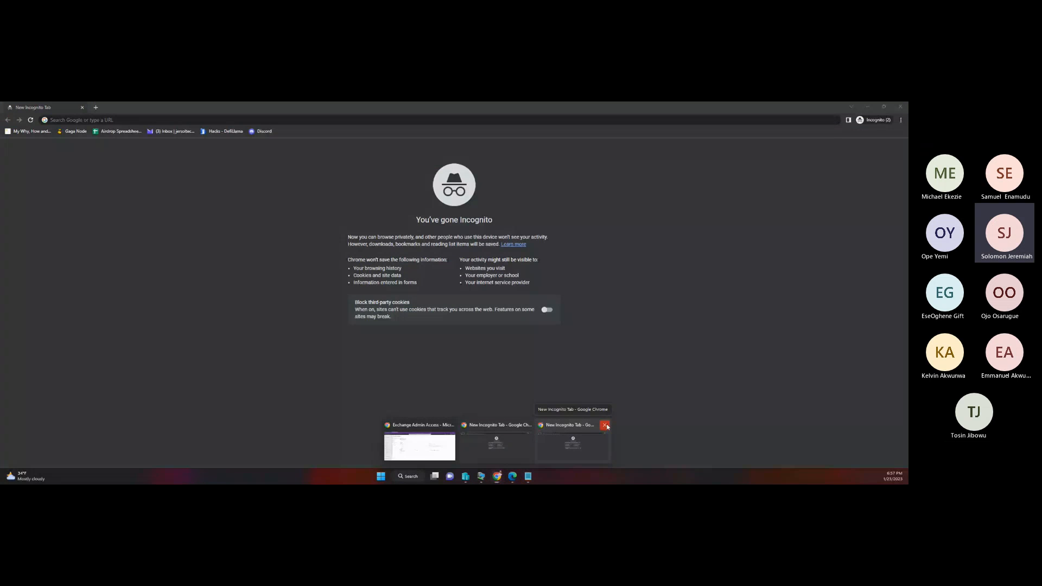
{"action": "left_click", "coordinate": [606, 426]}
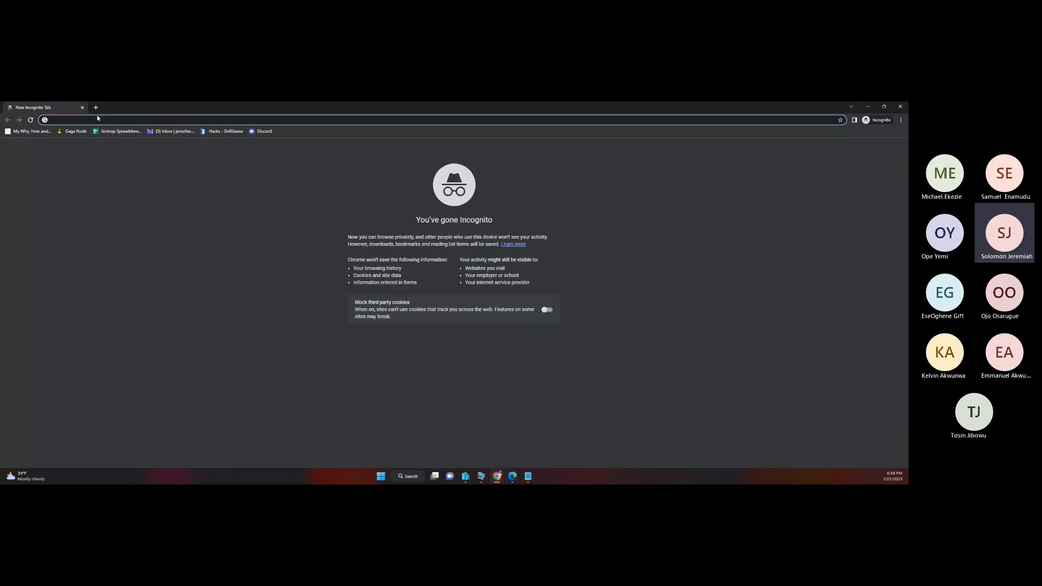
{"action": "type", "text": "https://myaccess.microsoft.com/@M365x50759262.onmicrosoft.com#/access-packages/da912a7f-4f9b-ed11-bf7a-d8e2df0c8b84"}
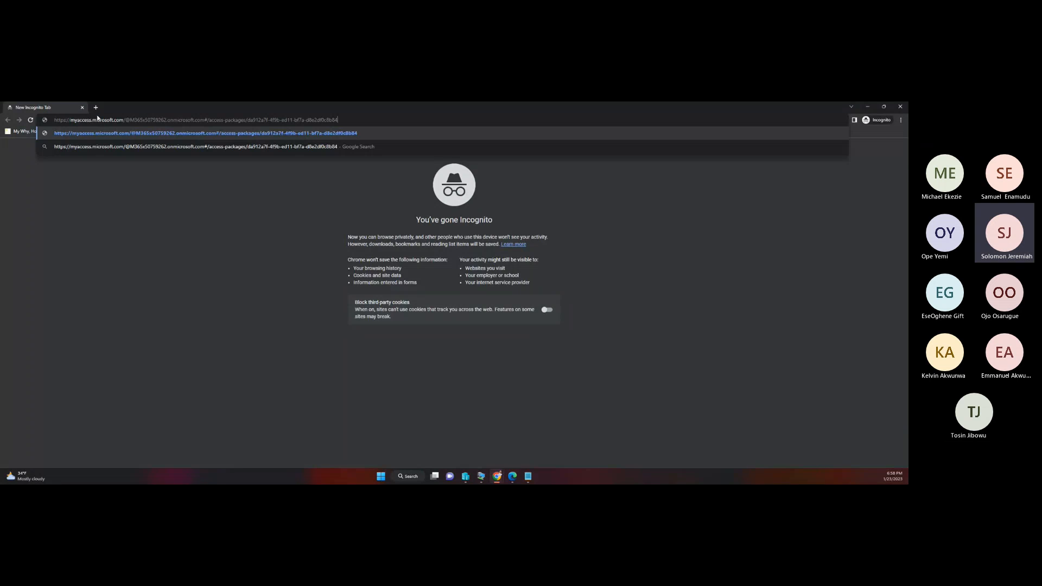
{"action": "key", "text": "Return"}
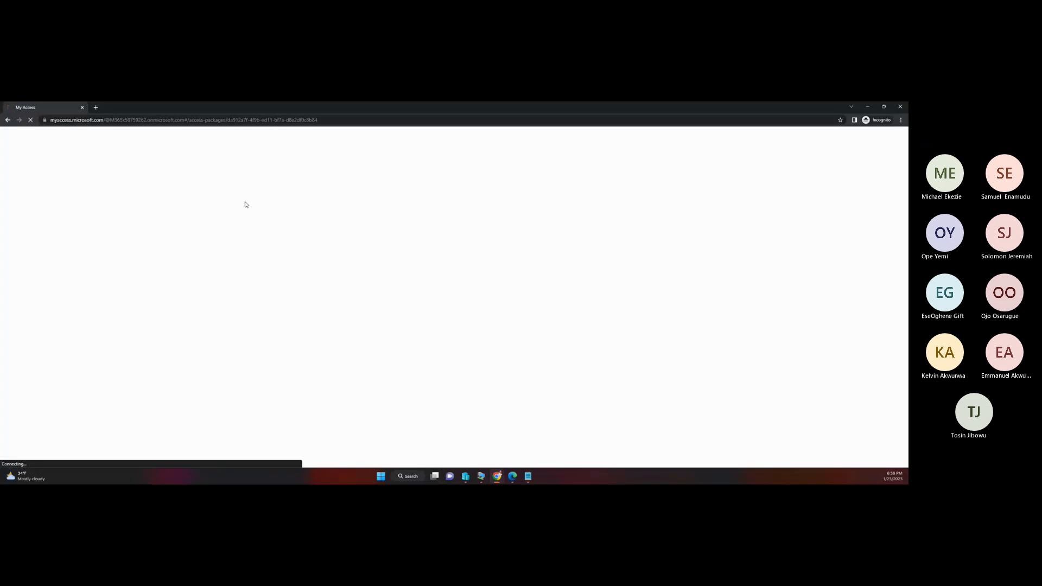
Step: Copy the requesting user's sign-in name from Notepad and submit it on the Contoso demo sign-in page
{"action": "left_click", "coordinate": [529, 477]}
{"action": "left_click_drag", "start_coordinate": [434, 190], "coordinate": [319, 188]}
{"action": "right_click", "coordinate": [320, 188]}
{"action": "left_click", "coordinate": [356, 223]}
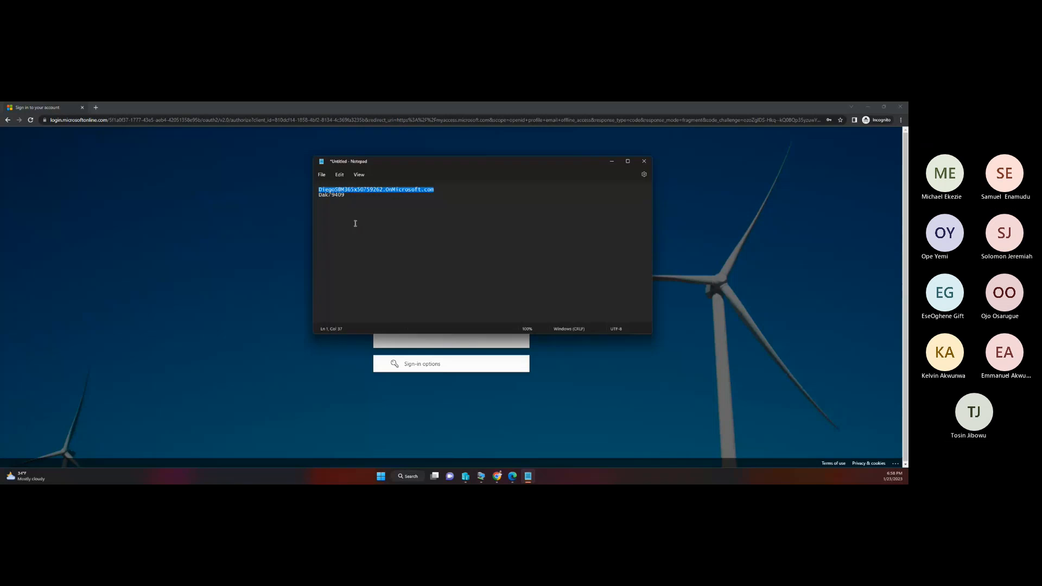
{"action": "key", "text": "alt+Tab"}
{"action": "left_click", "coordinate": [439, 268]}
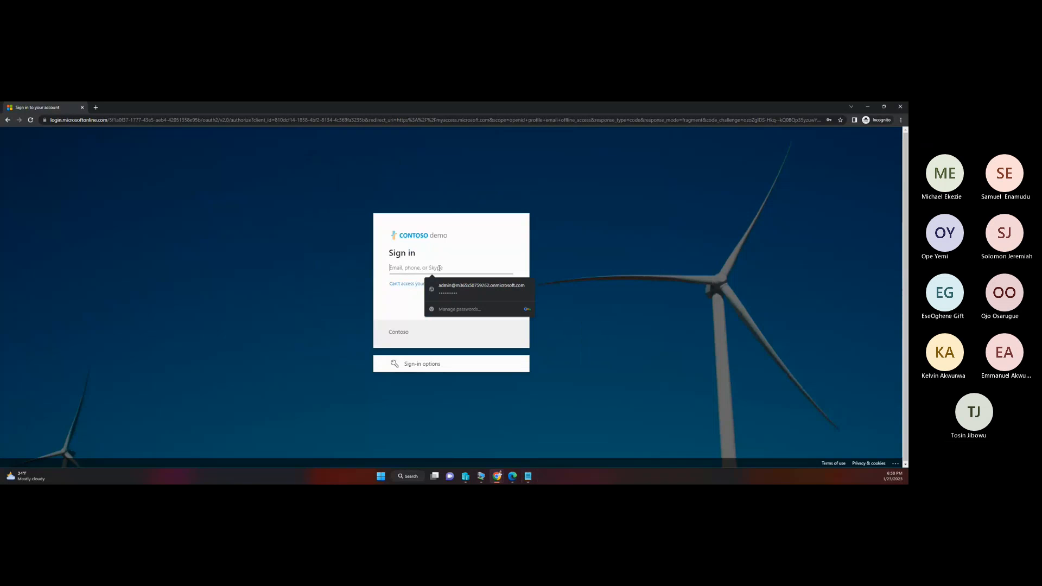
{"action": "key", "text": "ctrl+v"}
{"action": "key", "text": "Return"}
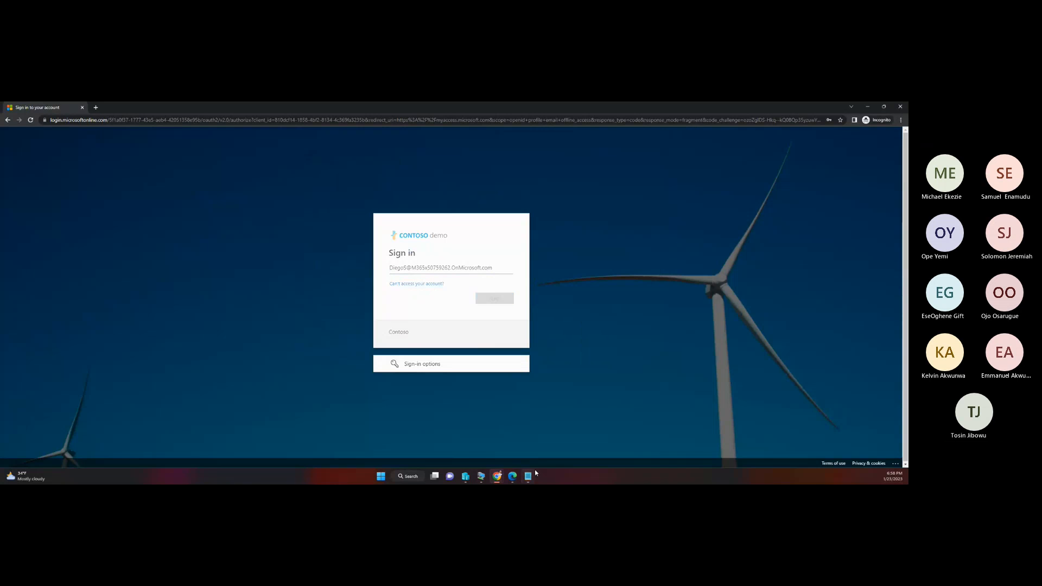
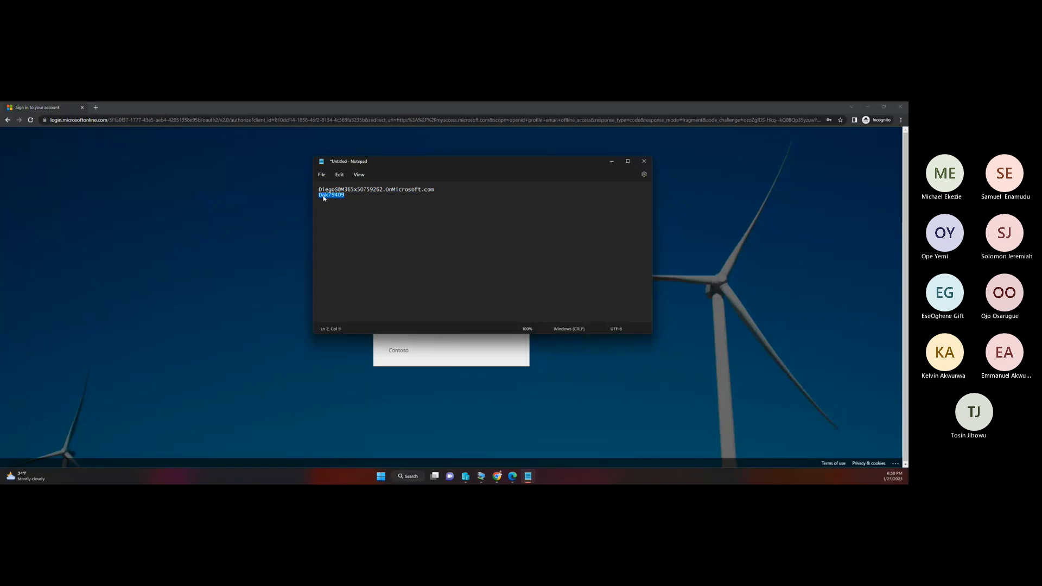
Step: Copy the requesting user's password from Notepad, sign in with it on the Contoso demo page, and accept staying signed in
{"action": "right_click", "coordinate": [324, 198]}
{"action": "left_click", "coordinate": [346, 223]}
{"action": "key", "text": "alt+Tab"}
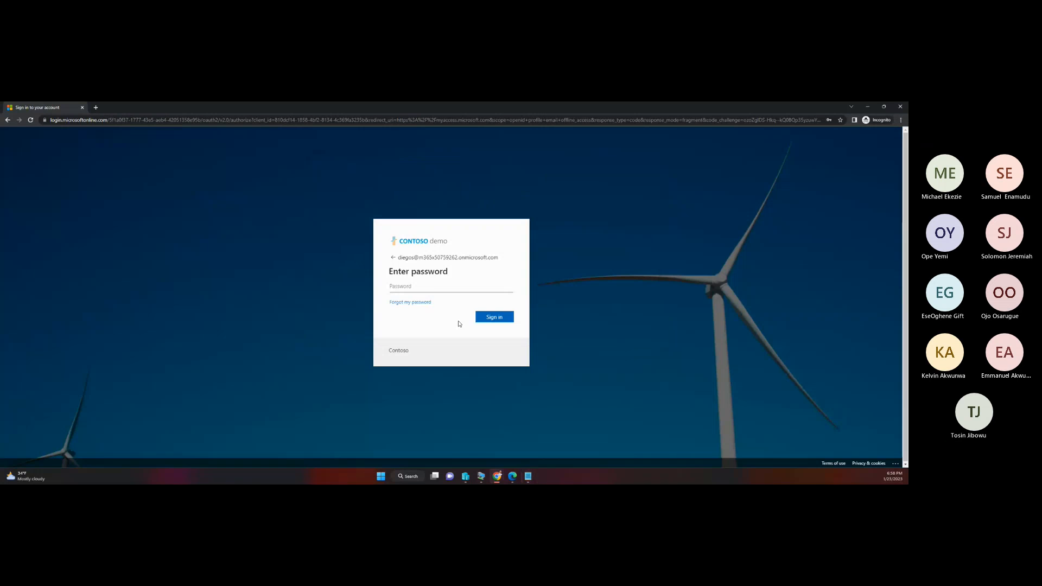
{"action": "left_click", "coordinate": [394, 283]}
{"action": "key", "text": "ctrl+v"}
{"action": "key", "text": "Return"}
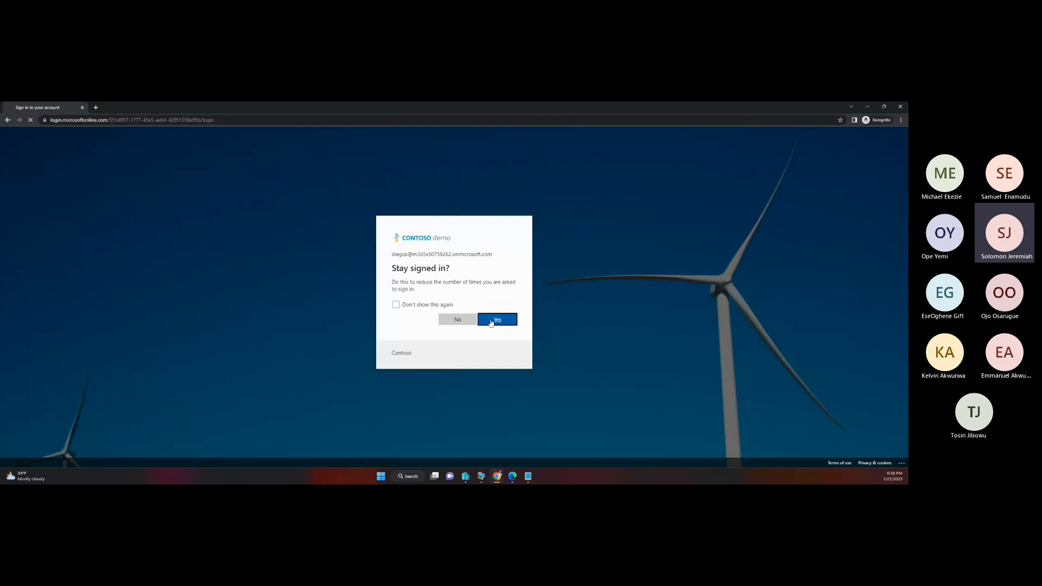
{"action": "left_click", "coordinate": [492, 321]}
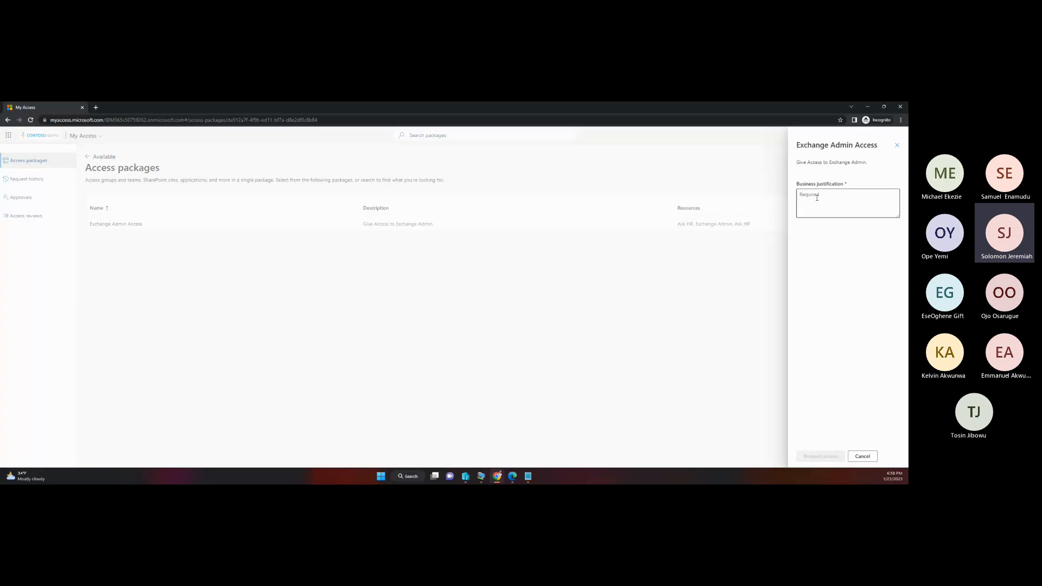
Step: Close the Exchange Admin Access request form and look through the request history, approvals and access reviews before returning to the access packages
{"action": "left_click", "coordinate": [897, 145]}
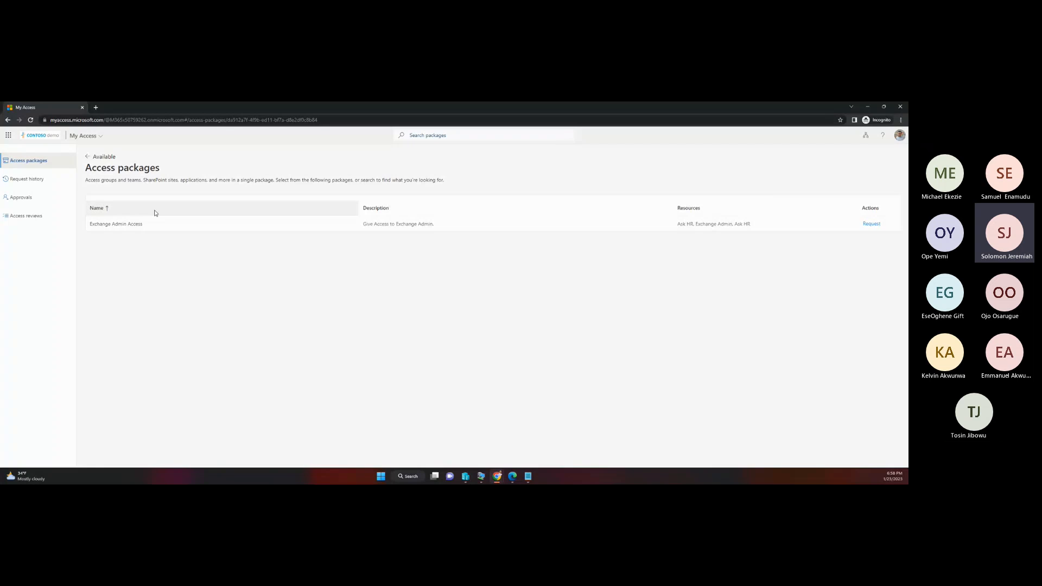
{"action": "left_click", "coordinate": [33, 181]}
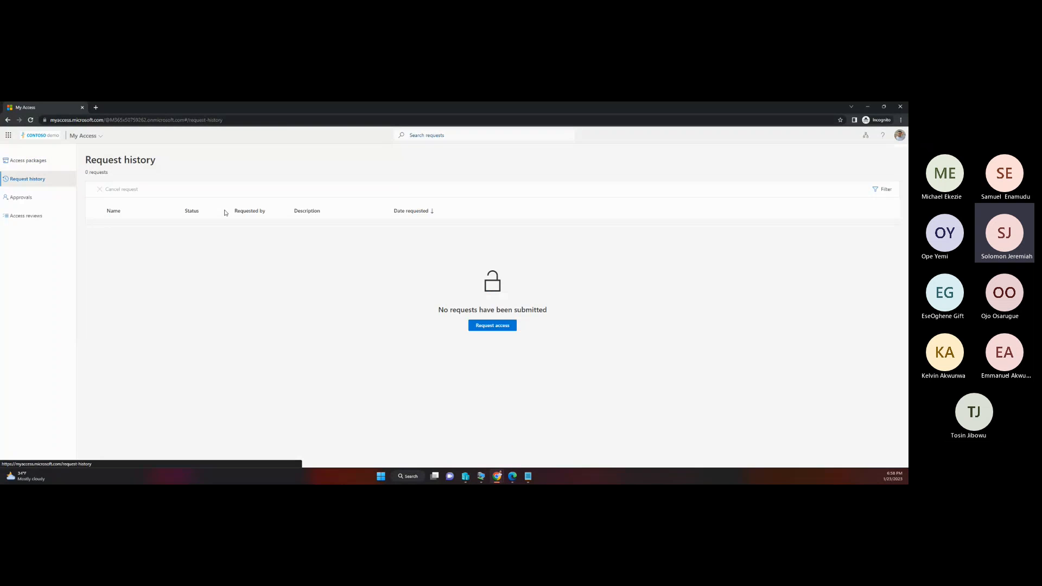
{"action": "left_click", "coordinate": [48, 204]}
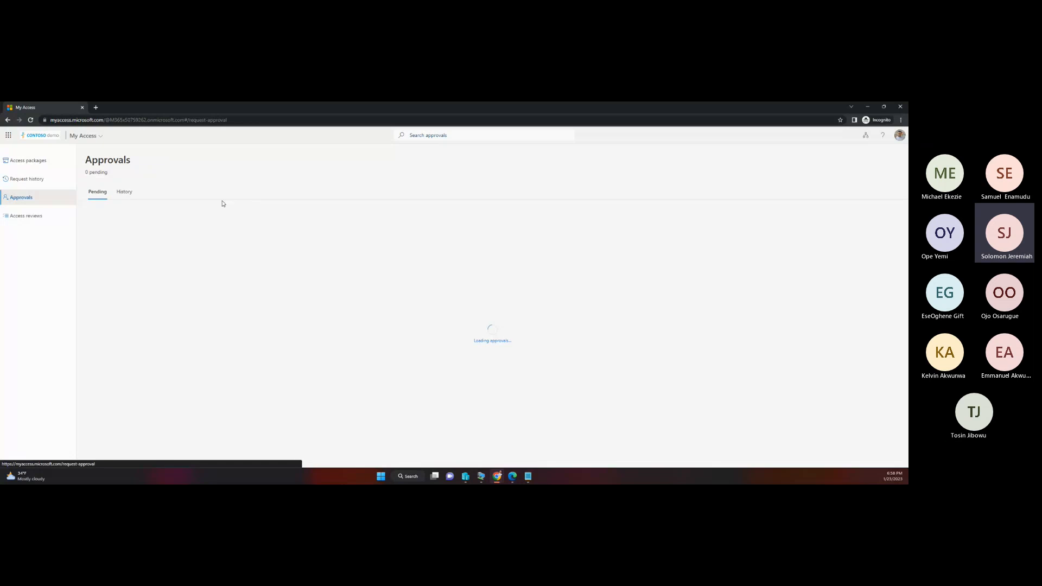
{"action": "left_click", "coordinate": [64, 217]}
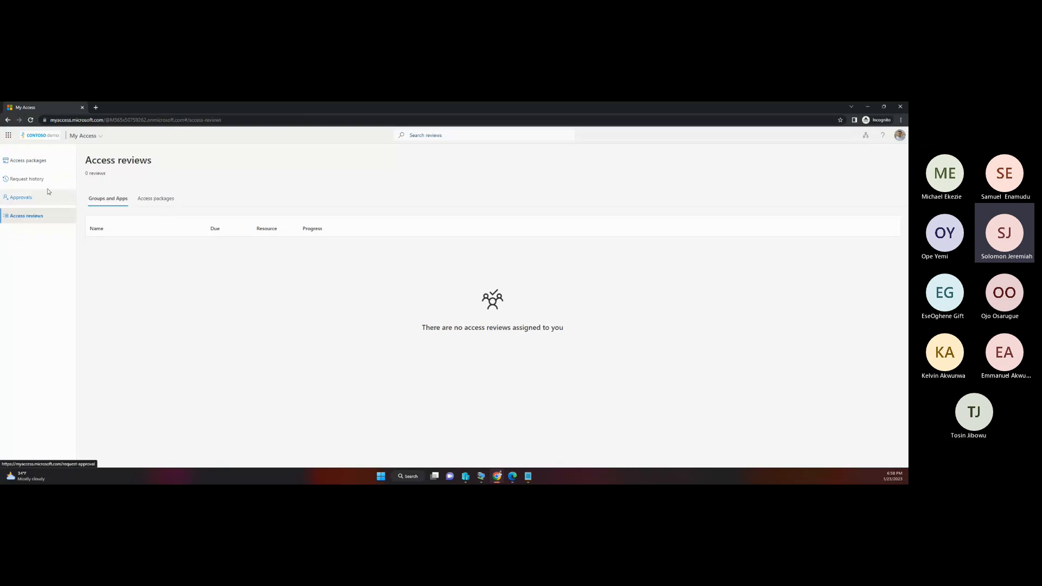
{"action": "left_click", "coordinate": [42, 166]}
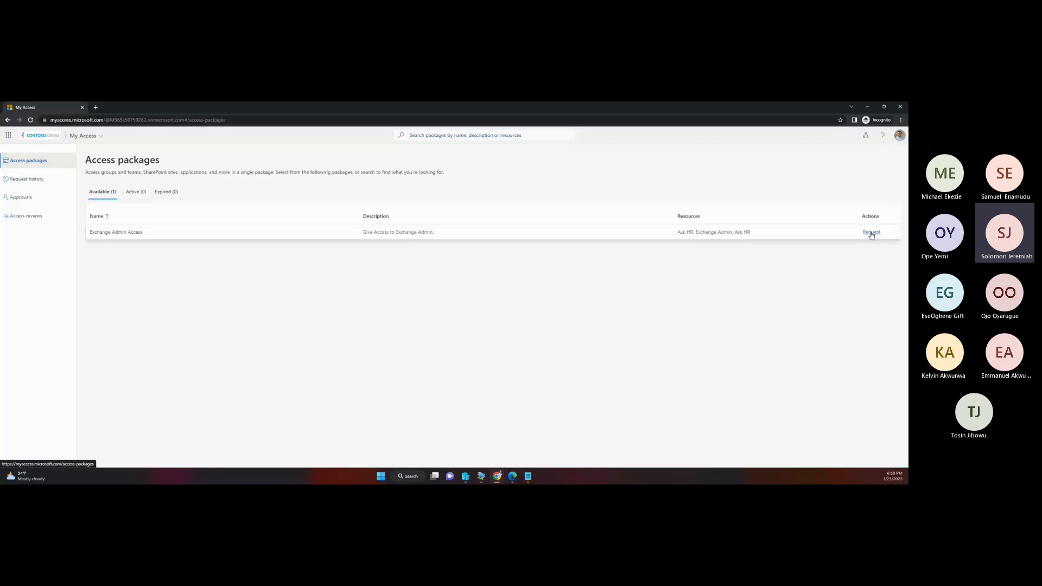
Step: Request the Exchange Admin Access package with the business justification "I am the new exchange in the organization"
{"action": "left_click", "coordinate": [871, 233]}
{"action": "left_click", "coordinate": [836, 202]}
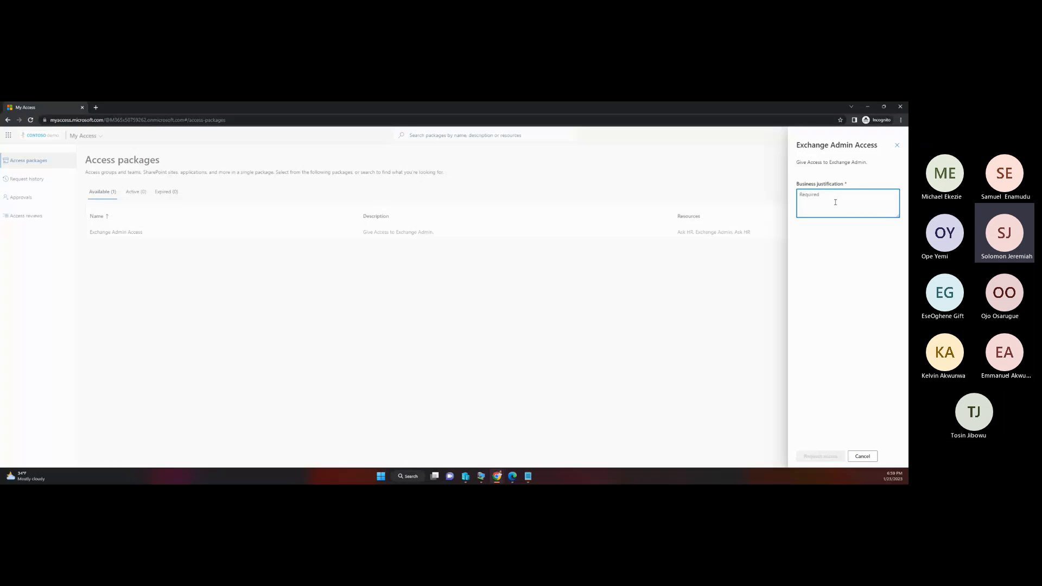
{"action": "type", "text": "I am t"}
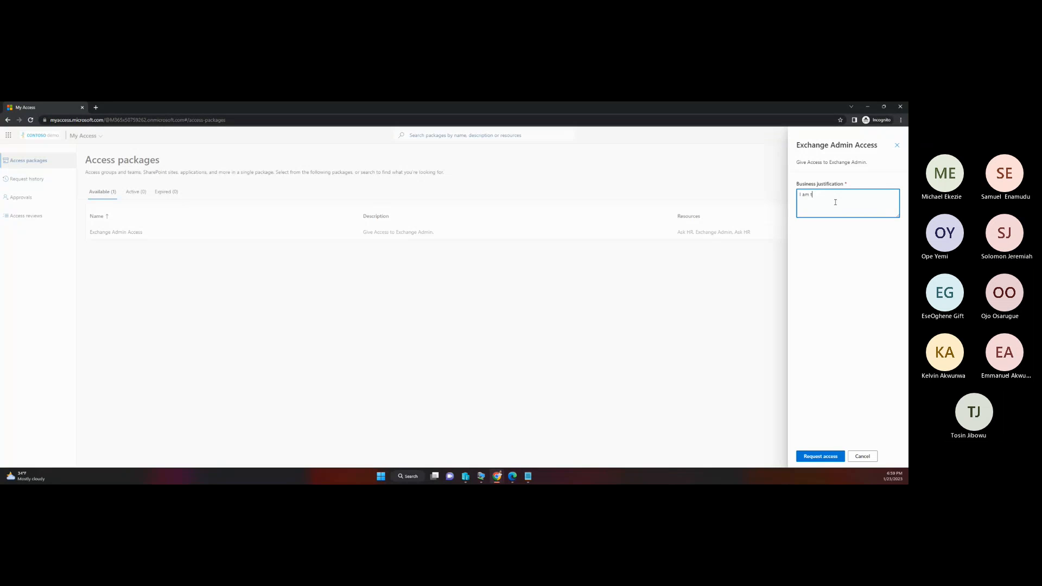
{"action": "type", "text": "he new exchange in "}
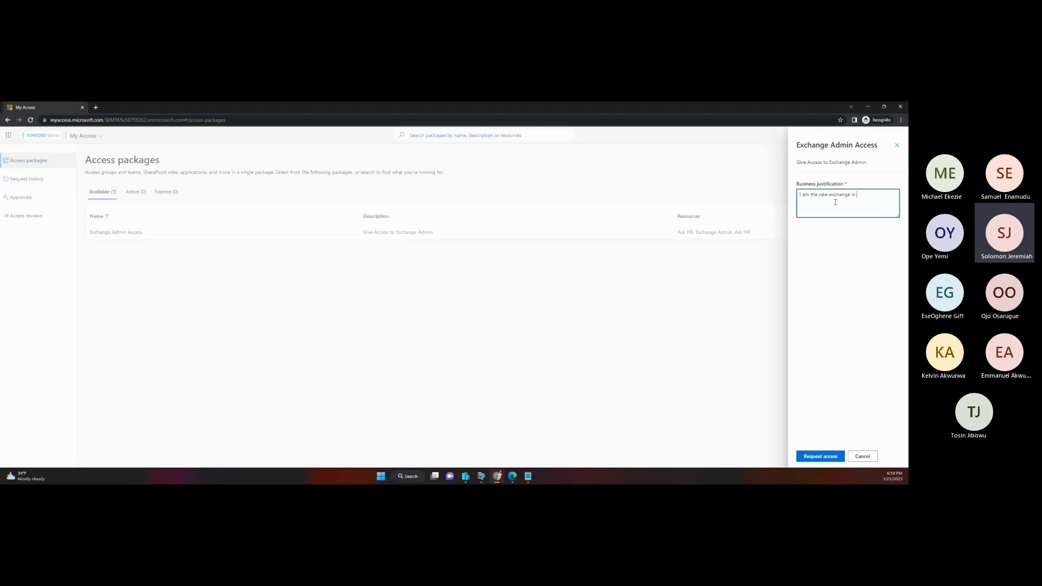
{"action": "type", "text": "thias"}
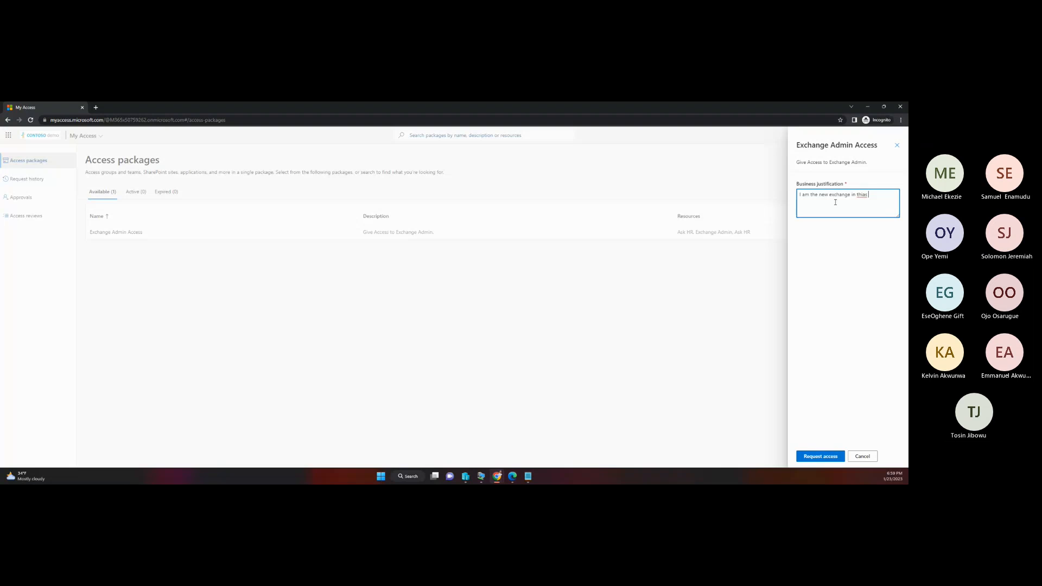
{"action": "key", "text": "BackSpace"}
{"action": "key", "text": "BackSpace"}
{"action": "key", "text": "BackSpace"}
{"action": "type", "text": "s or"}
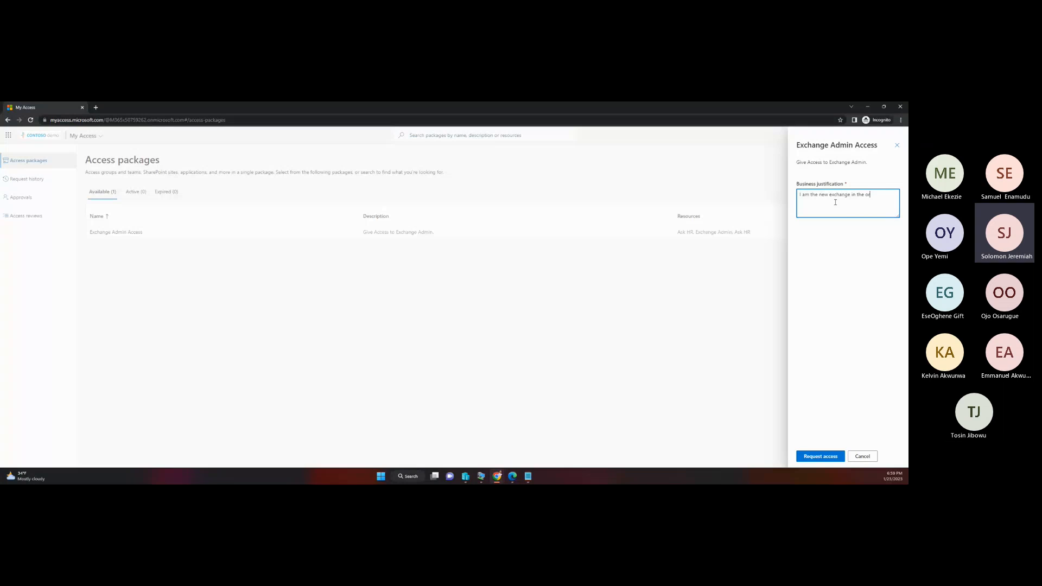
{"action": "type", "text": "ganization"}
{"action": "left_click", "coordinate": [821, 456]}
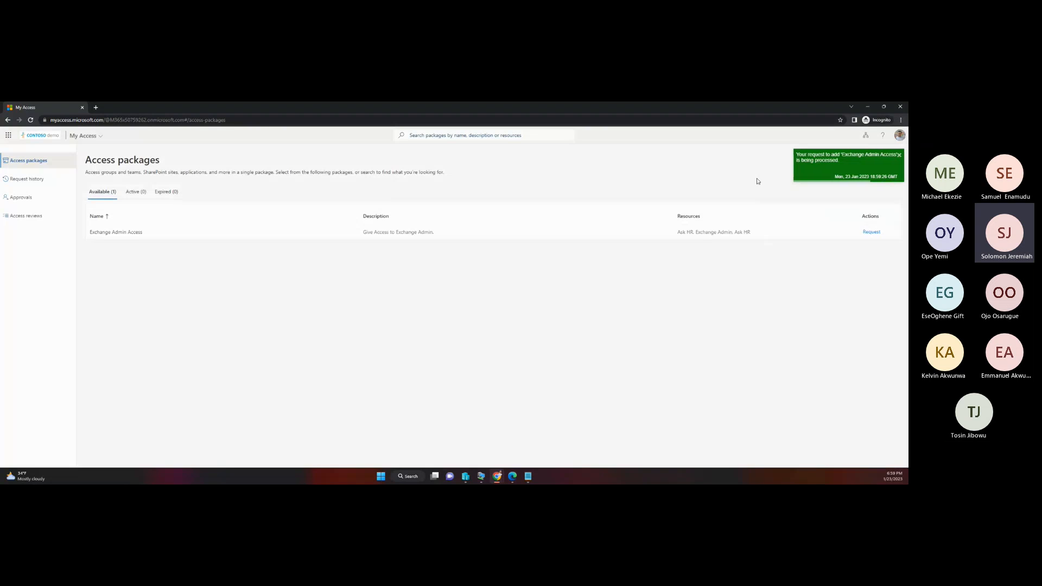
Step: Copy the second user's username and reset password from the Microsoft 365 admin center and paste them below the first credentials in Notepad
{"action": "mouse_move", "coordinate": [499, 476]}
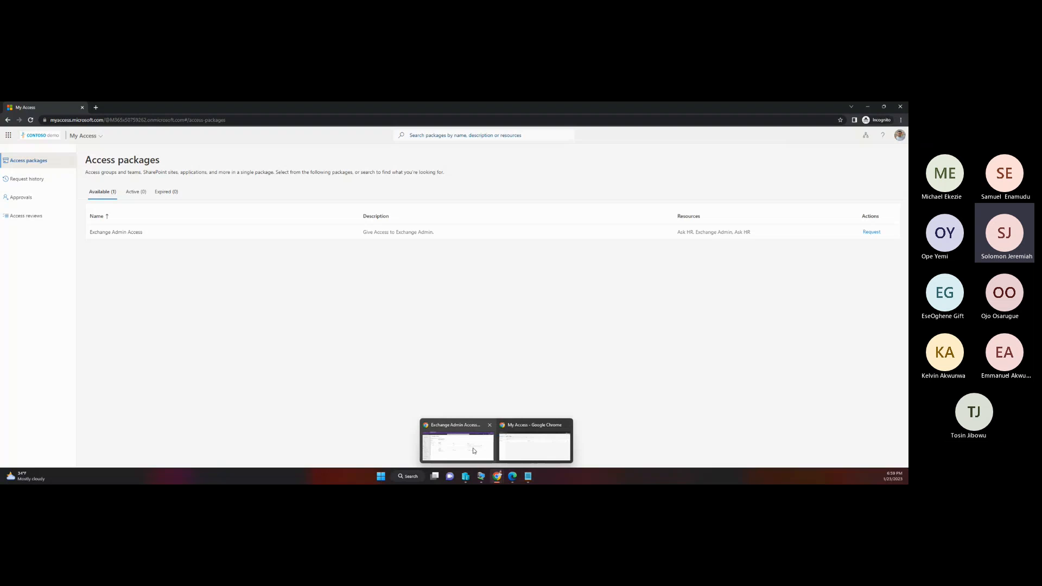
{"action": "left_click", "coordinate": [474, 451]}
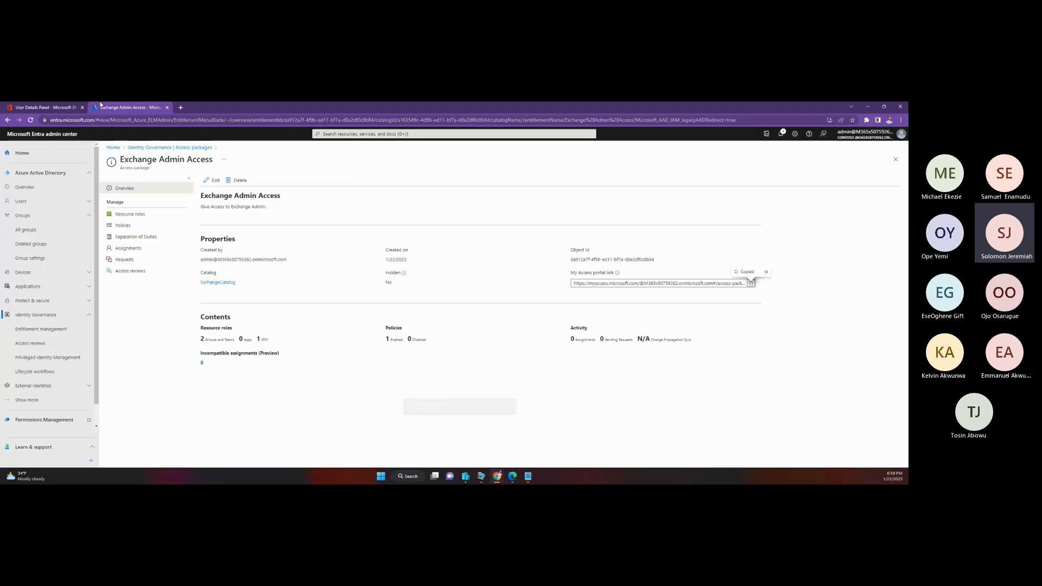
{"action": "left_click", "coordinate": [46, 105]}
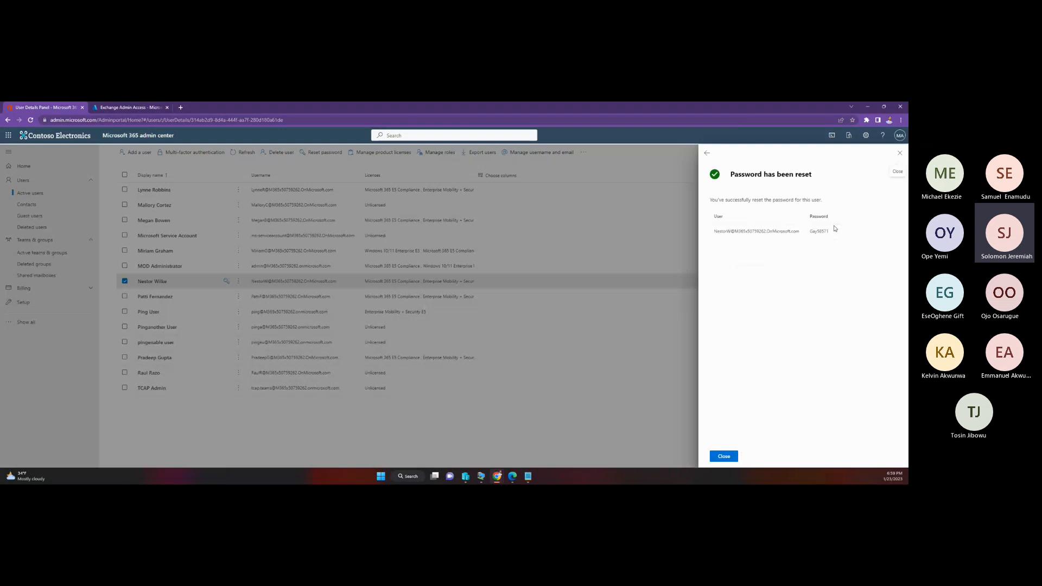
{"action": "left_click_drag", "start_coordinate": [834, 229], "coordinate": [714, 228]}
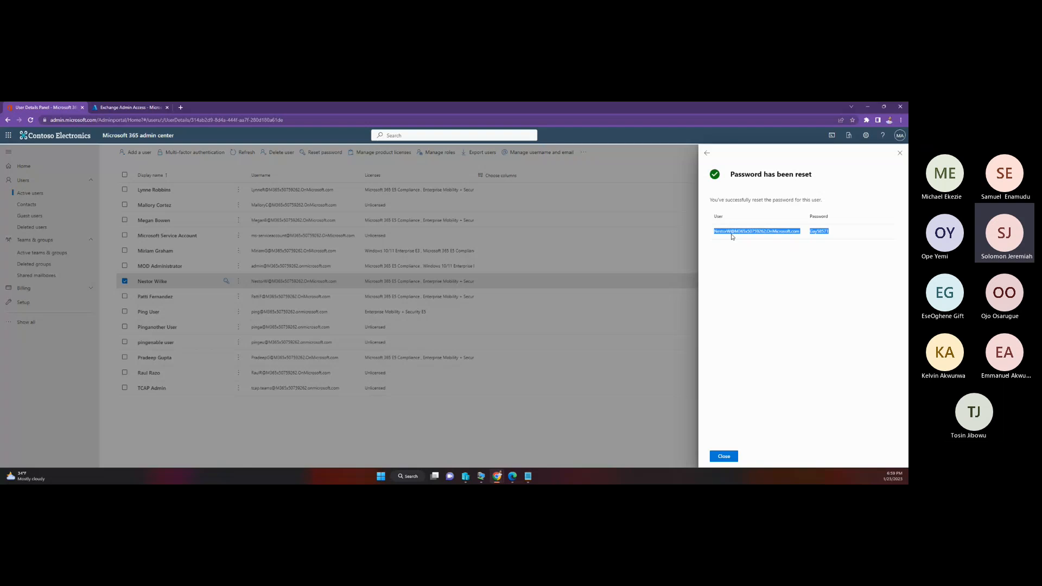
{"action": "right_click", "coordinate": [733, 230]}
{"action": "left_click", "coordinate": [661, 240]}
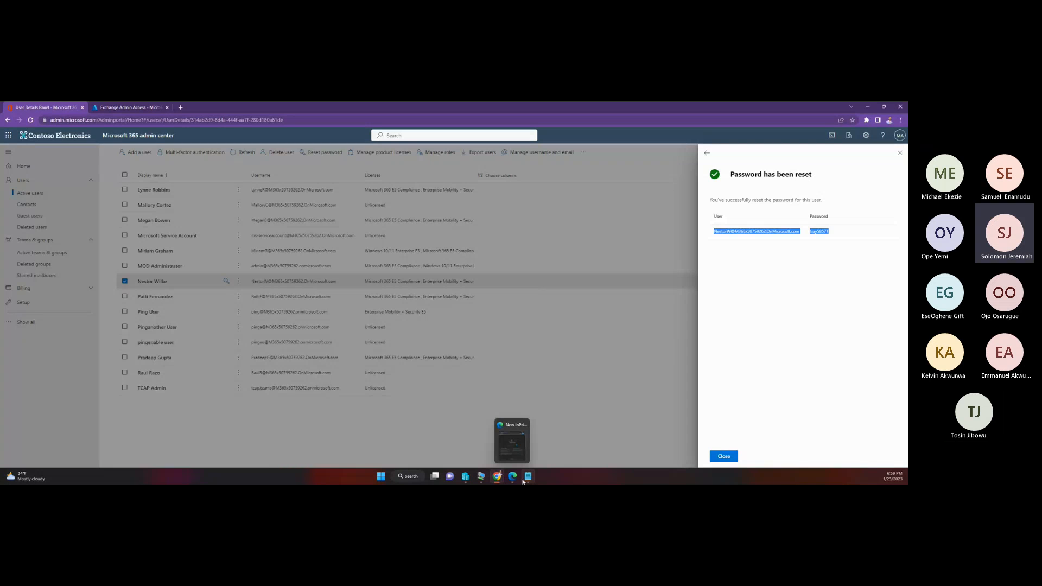
{"action": "left_click", "coordinate": [528, 477]}
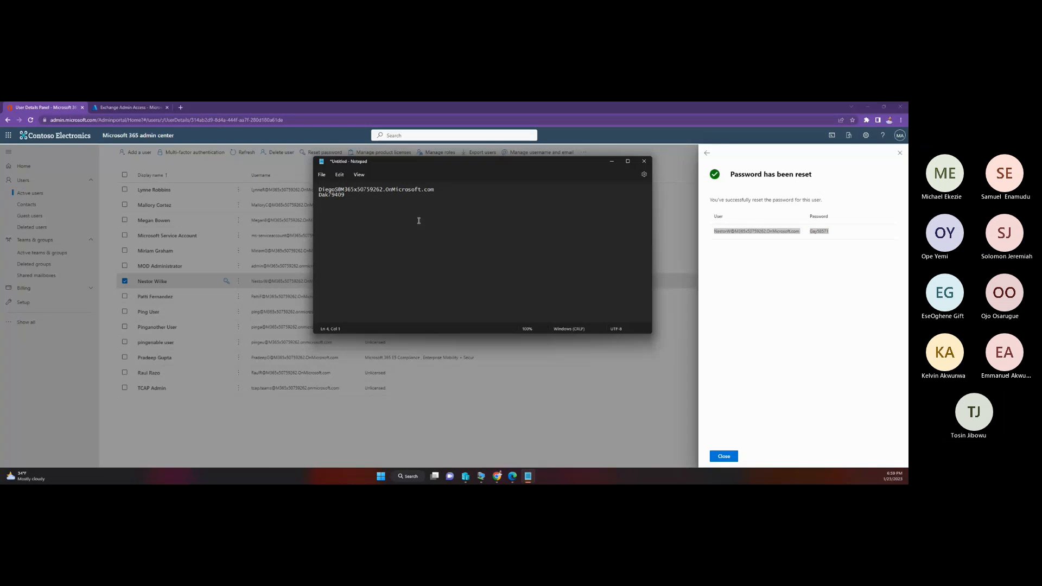
{"action": "key", "text": "ctrl+v"}
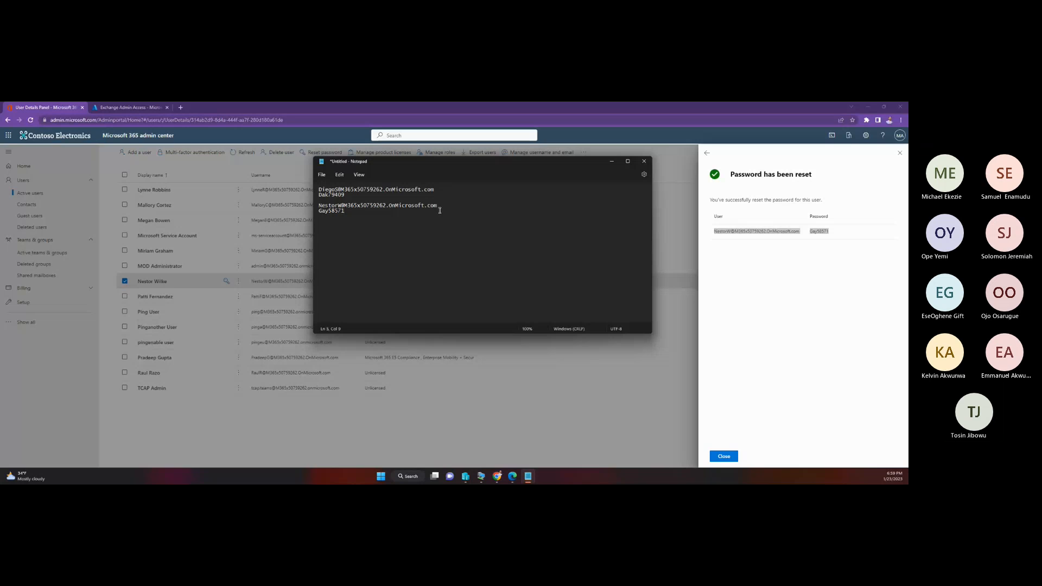
Step: Copy the second user's sign-in name from Notepad and load myaccess.microsoft.com in the Edge InPrivate window
{"action": "left_click_drag", "start_coordinate": [438, 205], "coordinate": [332, 203]}
{"action": "right_click", "coordinate": [336, 207]}
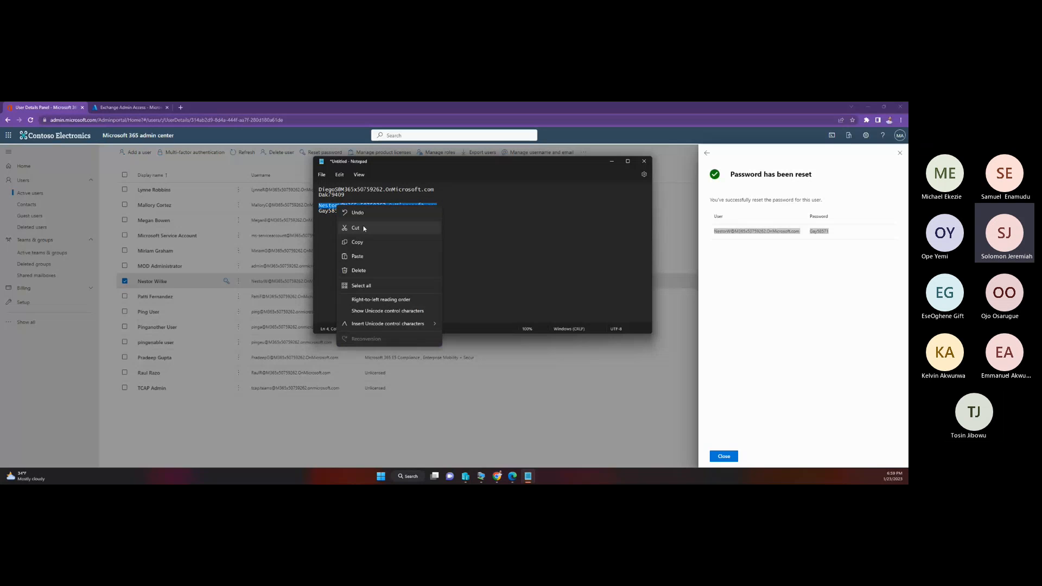
{"action": "left_click", "coordinate": [361, 242]}
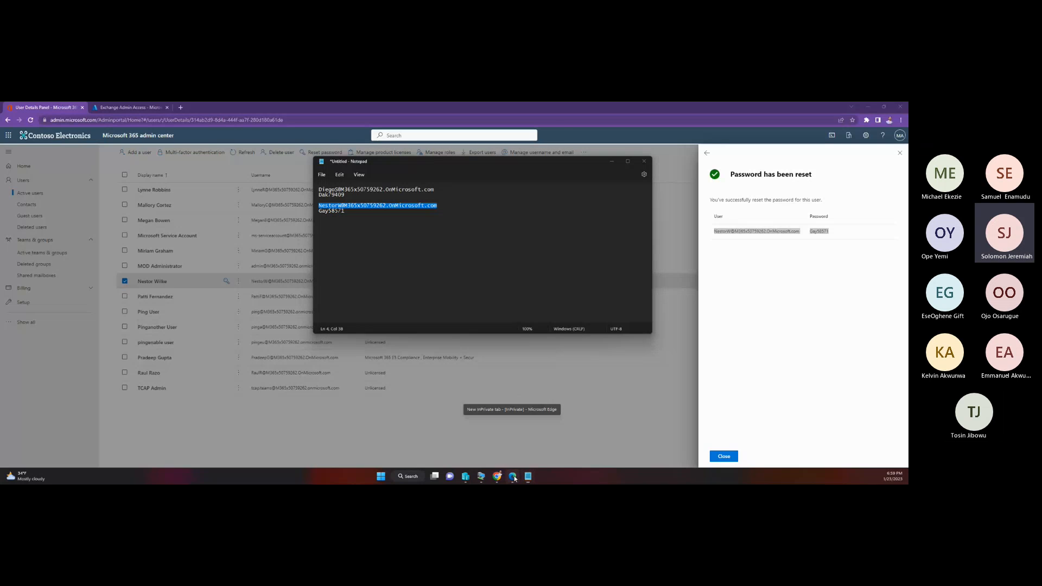
{"action": "left_click", "coordinate": [513, 477]}
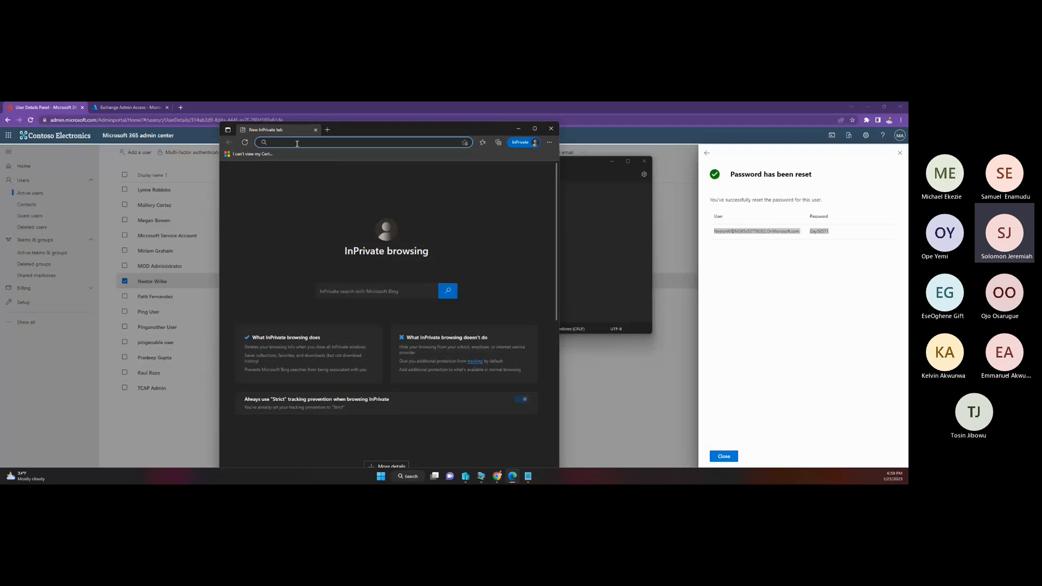
{"action": "type", "text": "myaccess.microsoft.com"}
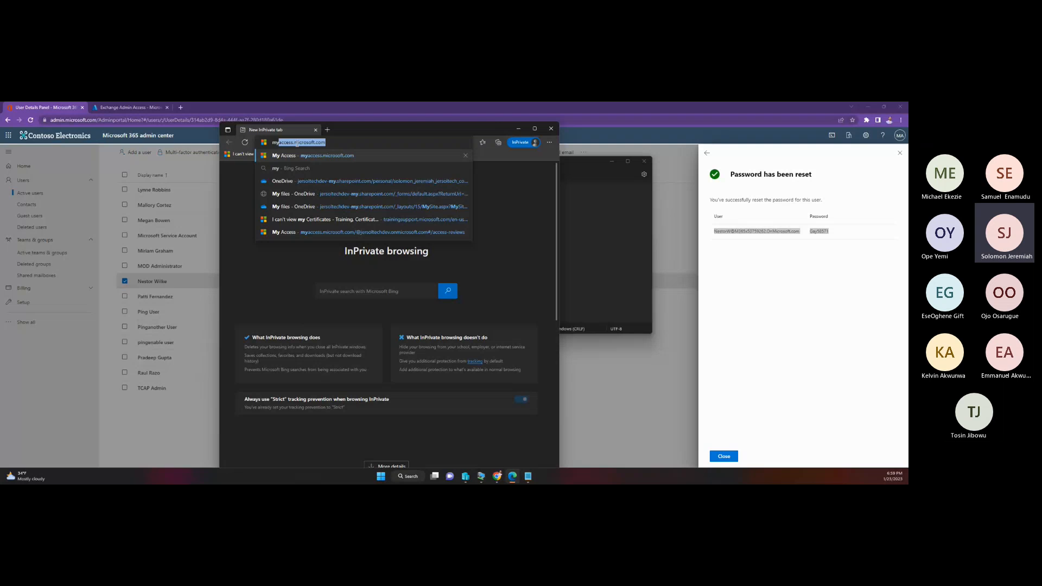
{"action": "key", "text": "Return"}
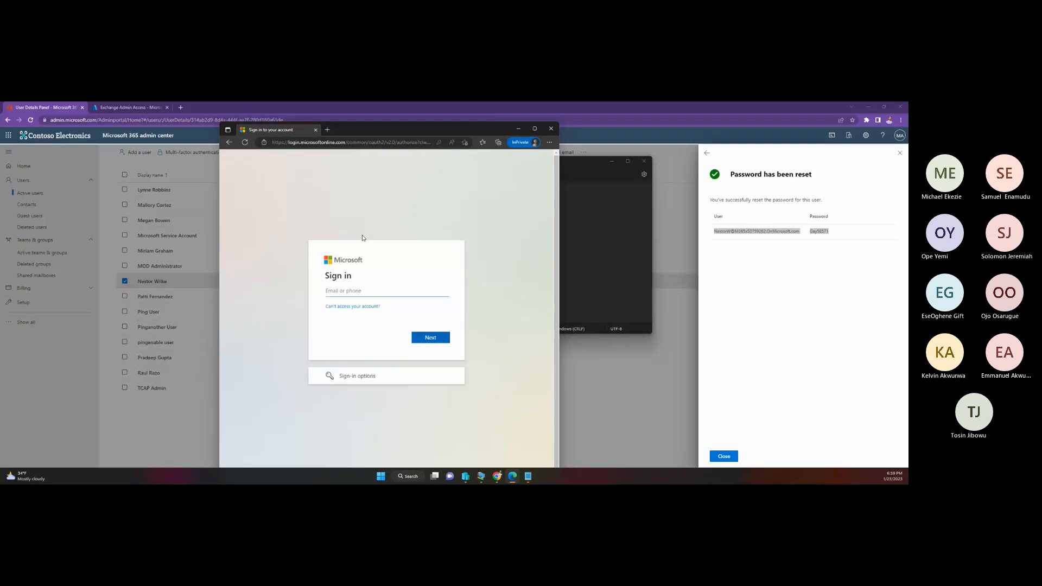
Step: Enter the copied sign-in name on the Microsoft sign-in page and submit it
{"action": "left_click", "coordinate": [348, 290]}
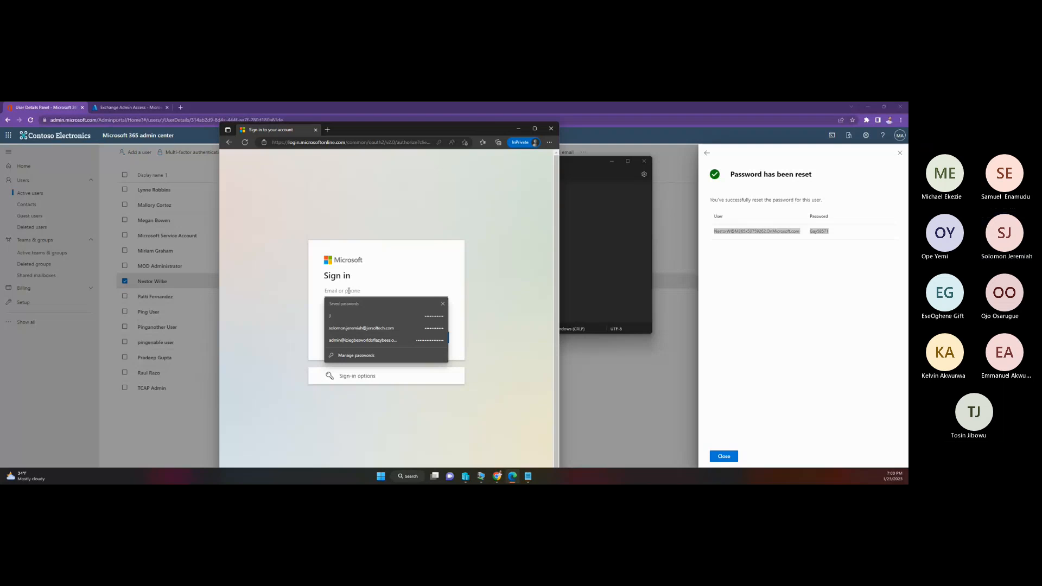
{"action": "key", "text": "ctrl+v"}
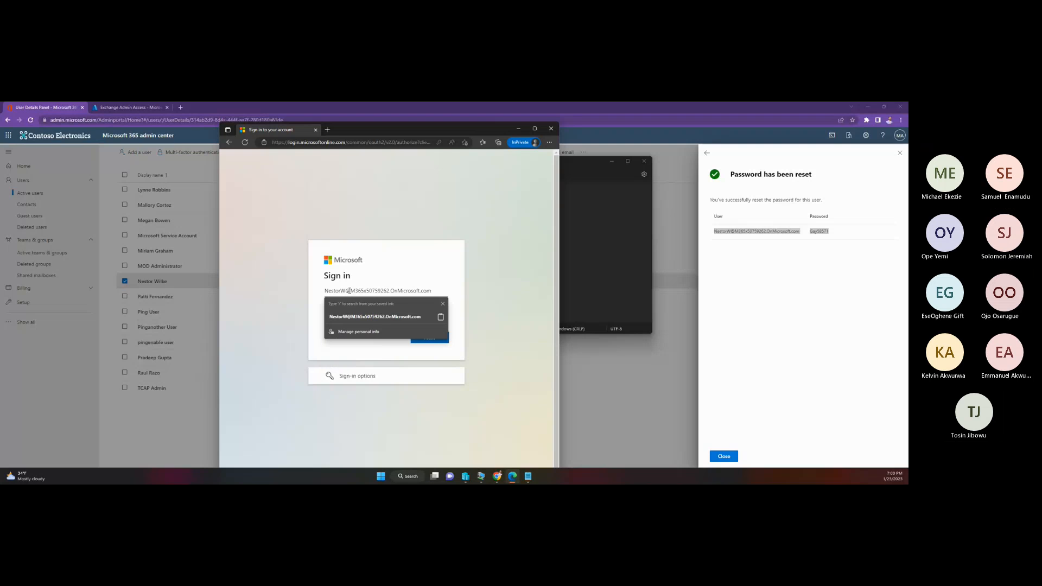
{"action": "left_click", "coordinate": [466, 274]}
{"action": "left_click", "coordinate": [446, 338]}
Step: Copy the second user's password from Notepad, sign in to My Access with it in Edge, and accept staying signed in
{"action": "key", "text": "alt+Tab"}
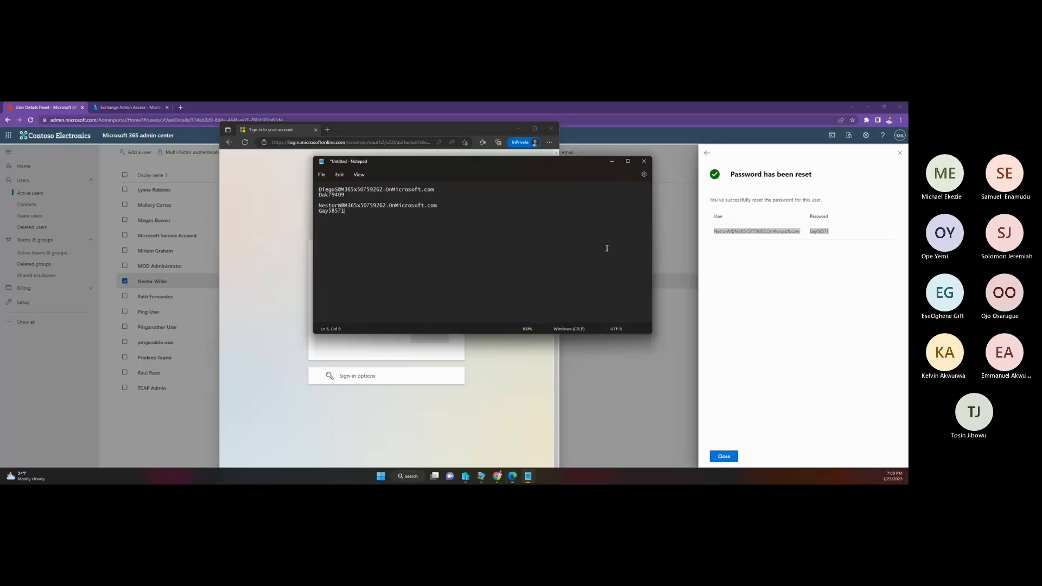
{"action": "left_click_drag", "start_coordinate": [344, 211], "coordinate": [319, 216]}
{"action": "right_click", "coordinate": [319, 215]}
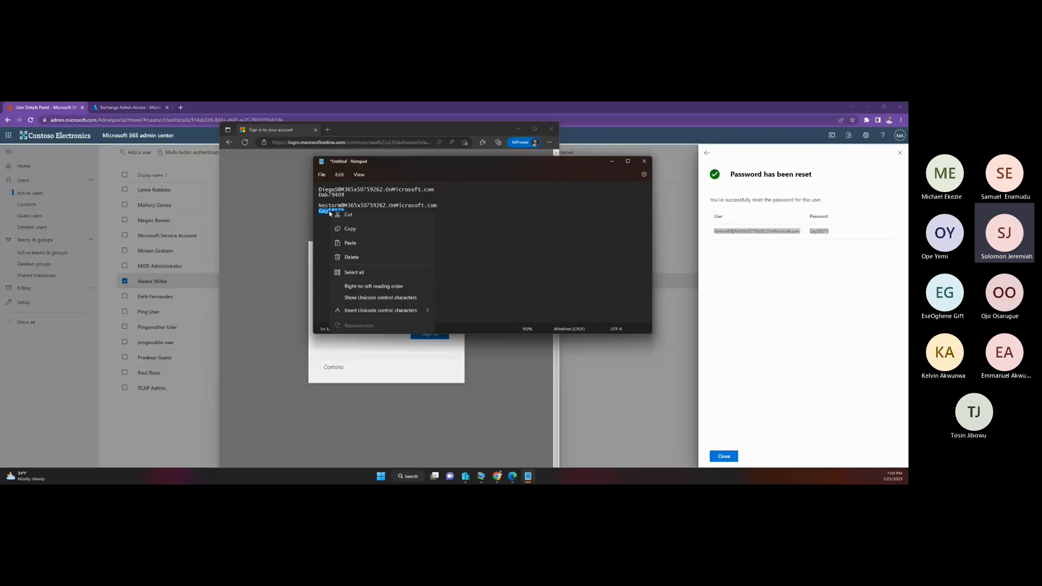
{"action": "left_click", "coordinate": [339, 251]}
{"action": "left_click", "coordinate": [298, 251]}
{"action": "left_click", "coordinate": [337, 305]}
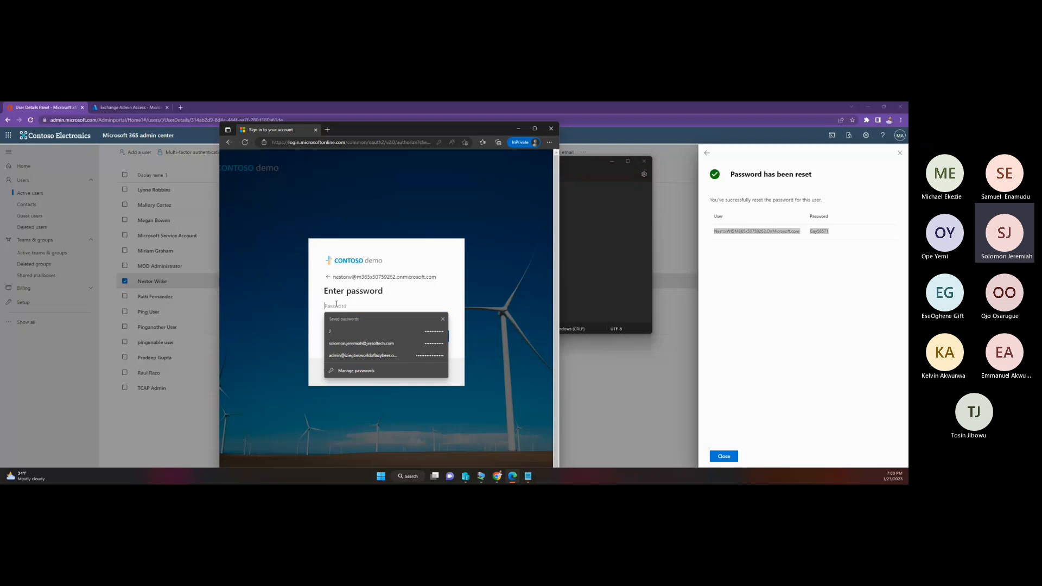
{"action": "key", "text": "ctrl+v"}
{"action": "left_click", "coordinate": [428, 341]}
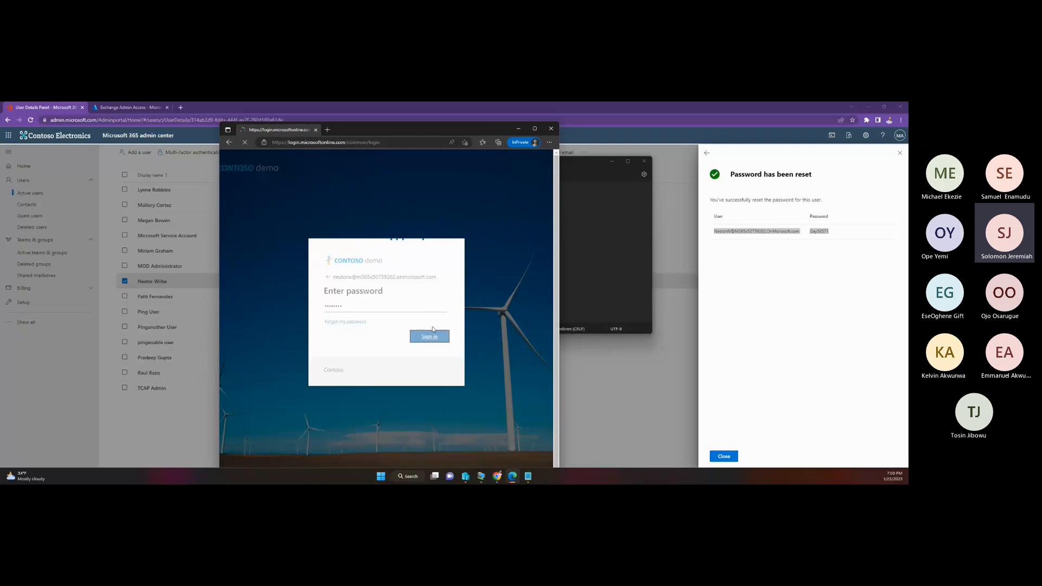
{"action": "left_click", "coordinate": [439, 340]}
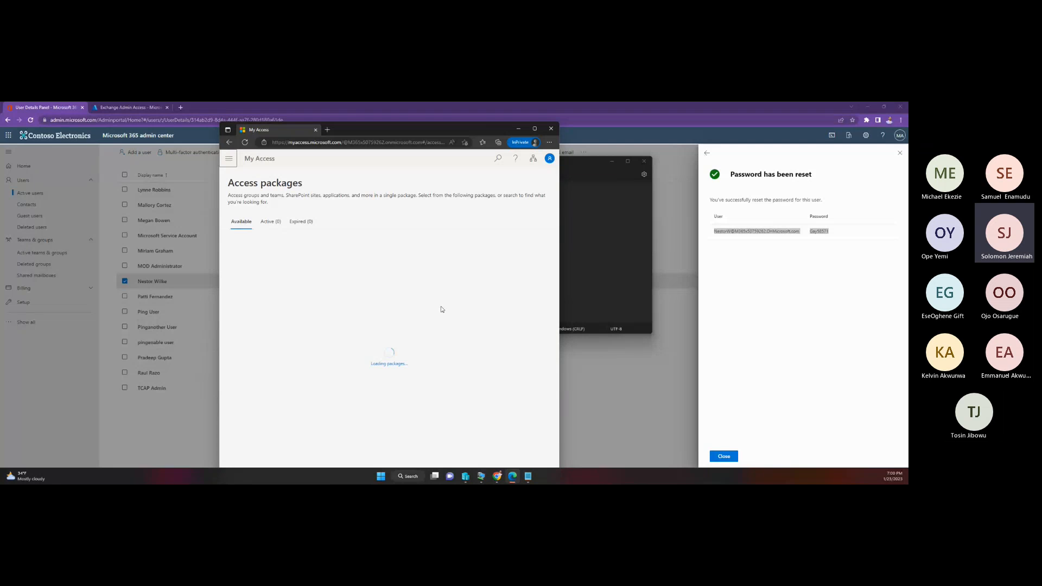
Step: Return to the Microsoft 365 admin center and check the account details of the user listed directly above MOD Administrator
{"action": "left_click", "coordinate": [663, 135]}
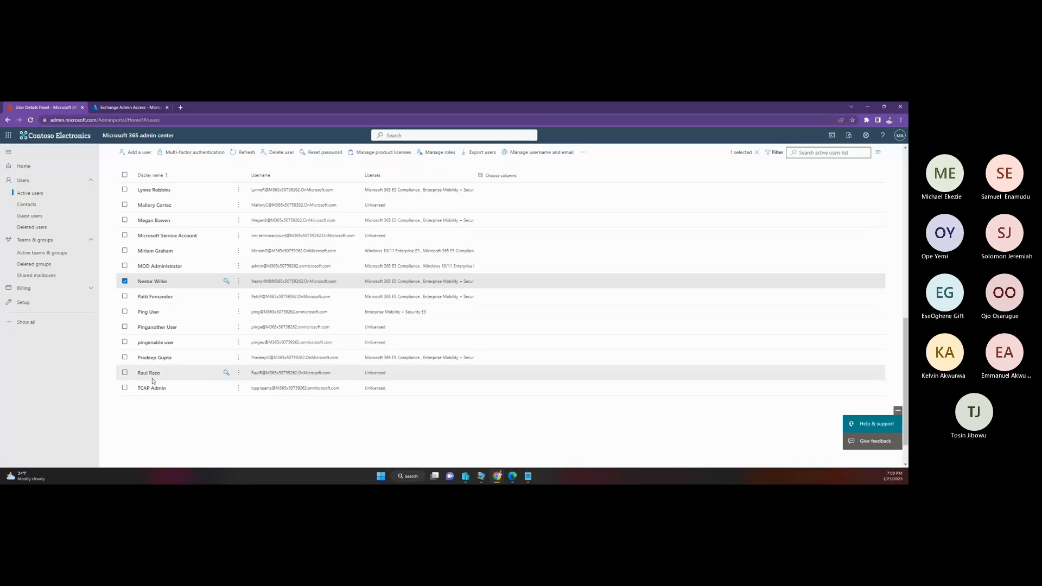
{"action": "left_click", "coordinate": [155, 251]}
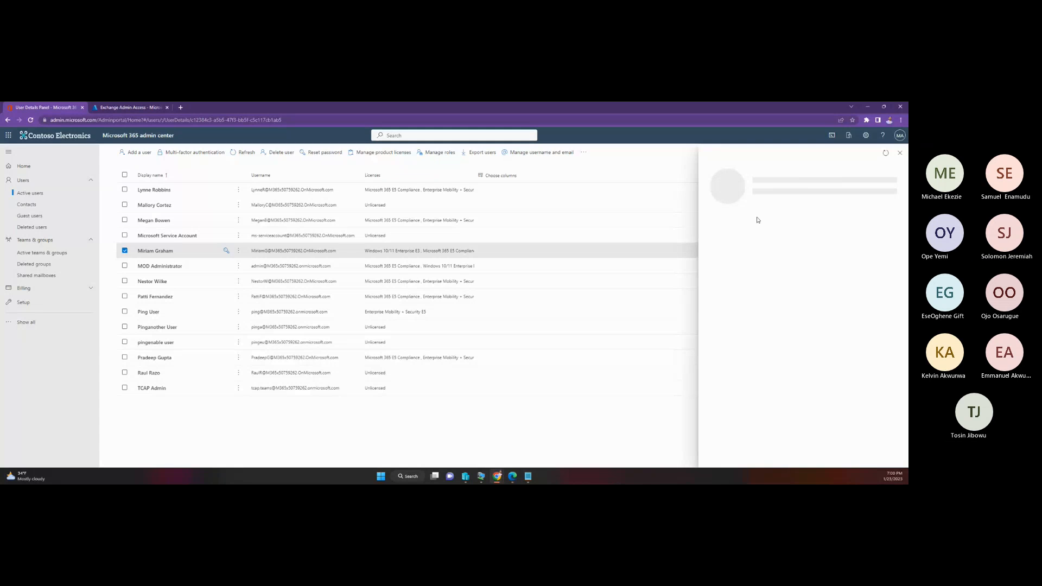
{"action": "scroll", "coordinate": [424, 330], "scroll_direction": "up", "scroll_amount": 1}
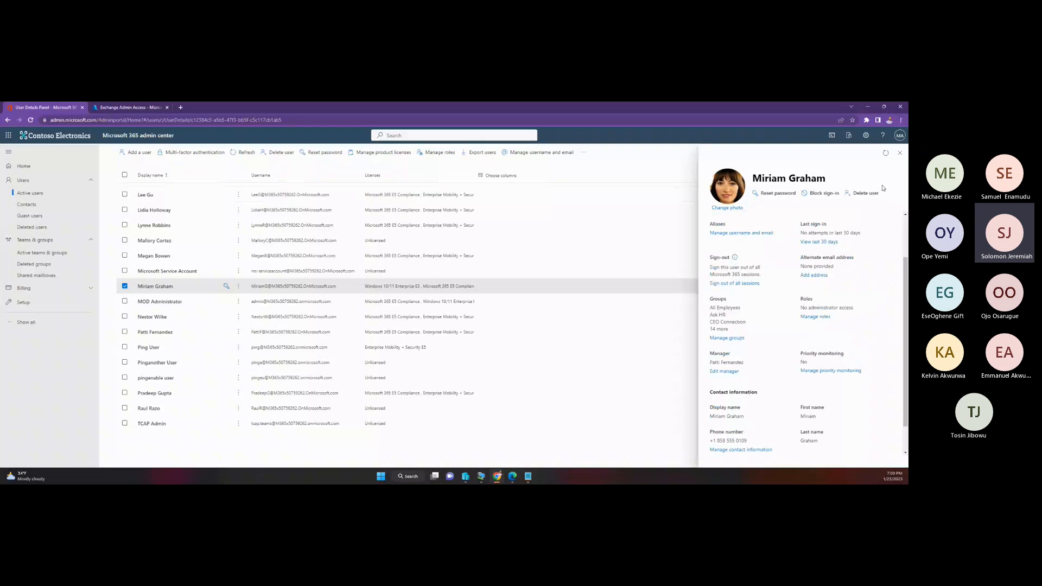
{"action": "left_click", "coordinate": [900, 153]}
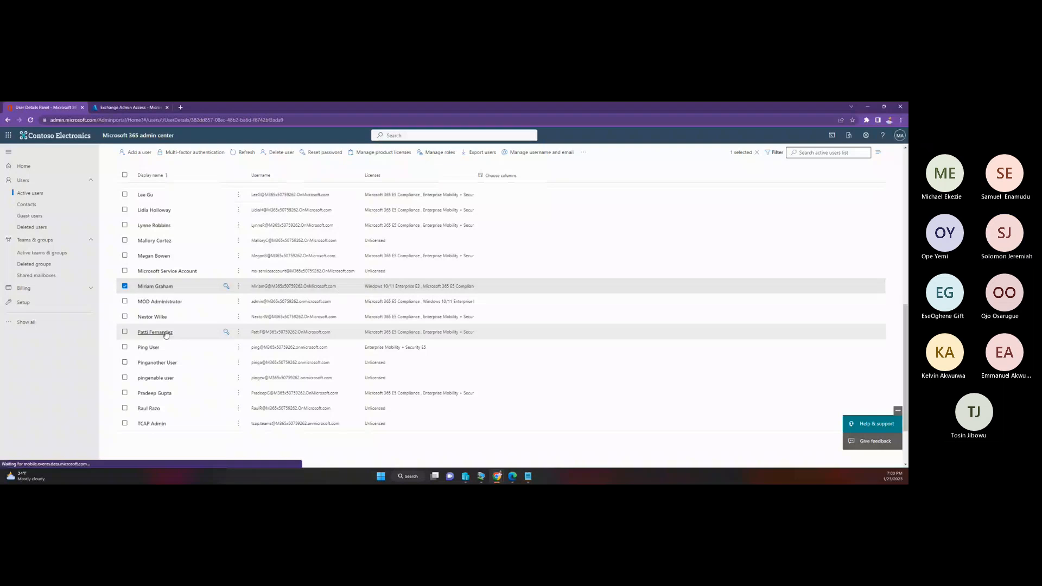
Step: Open the account details of the user listed directly above Ping User and reset that user's password
{"action": "left_click", "coordinate": [163, 333]}
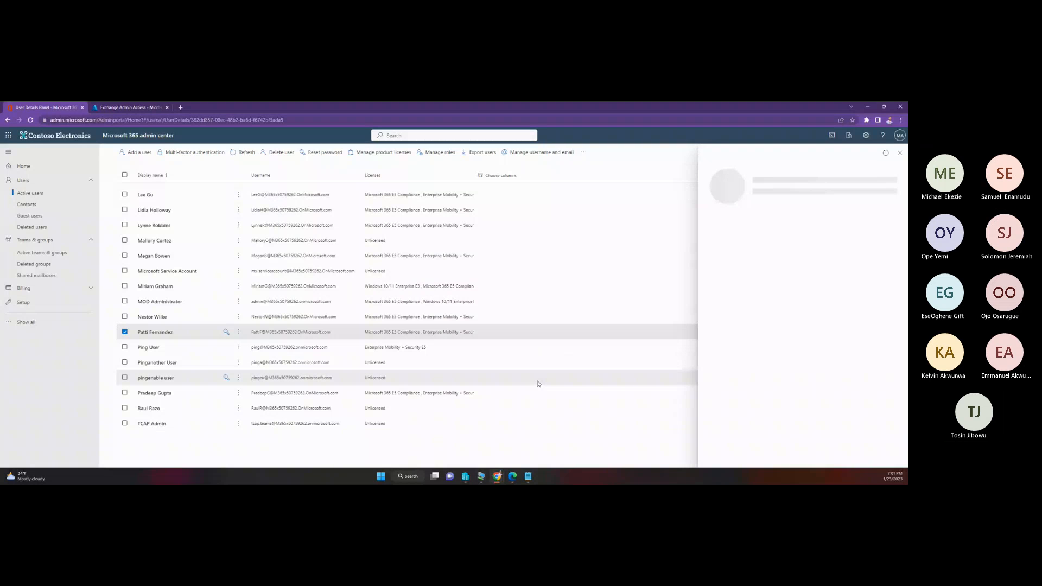
{"action": "mouse_move", "coordinate": [512, 476]}
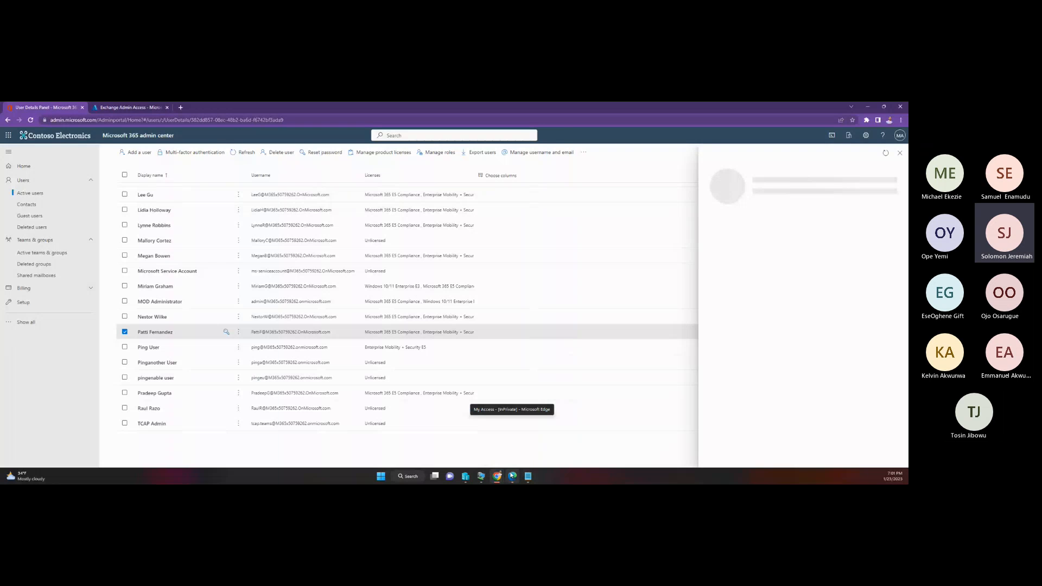
{"action": "left_click", "coordinate": [513, 476]}
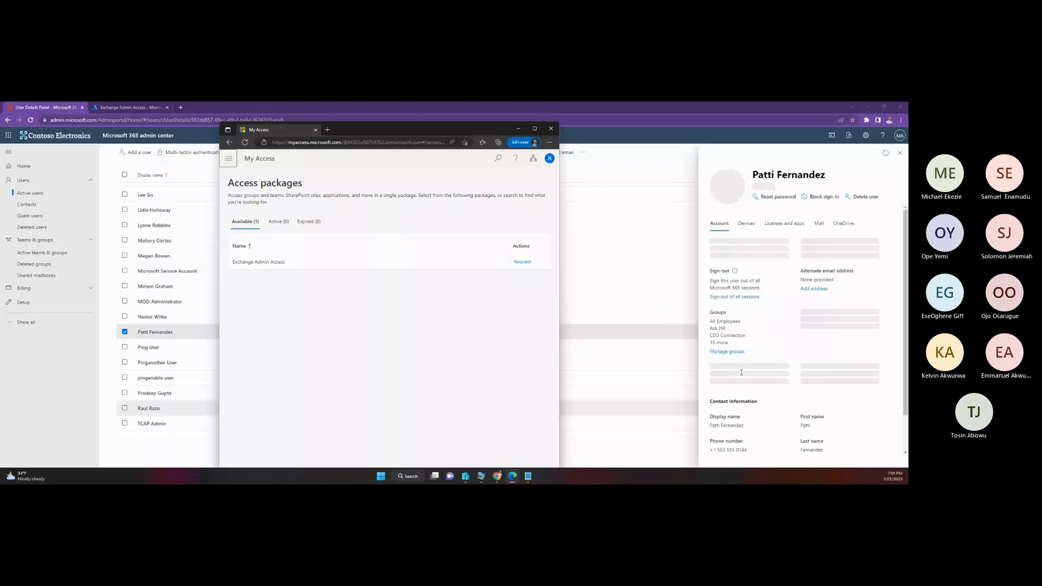
{"action": "scroll", "coordinate": [810, 360], "scroll_direction": "down", "scroll_amount": 3}
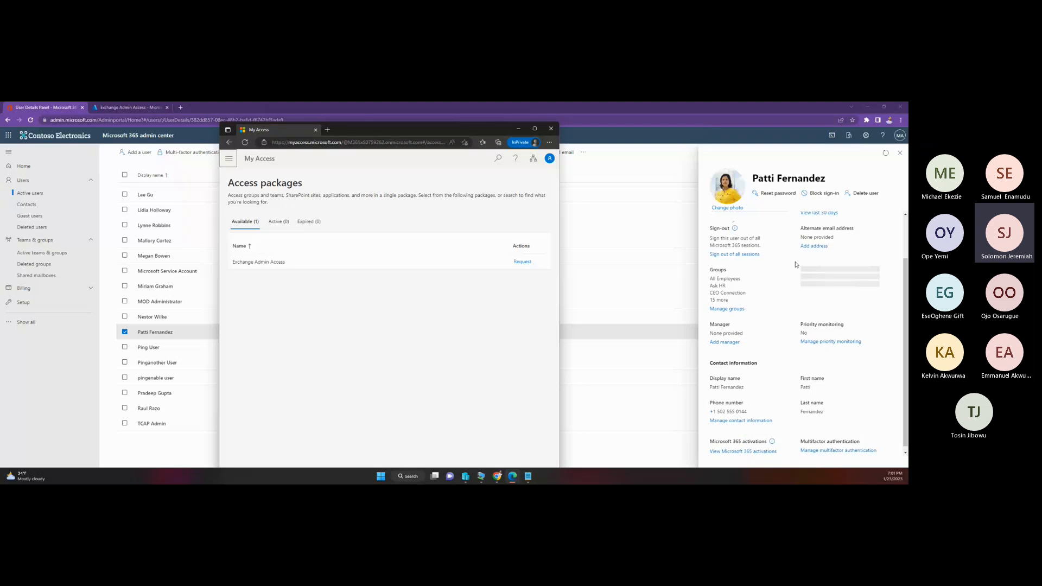
{"action": "left_click", "coordinate": [772, 196]}
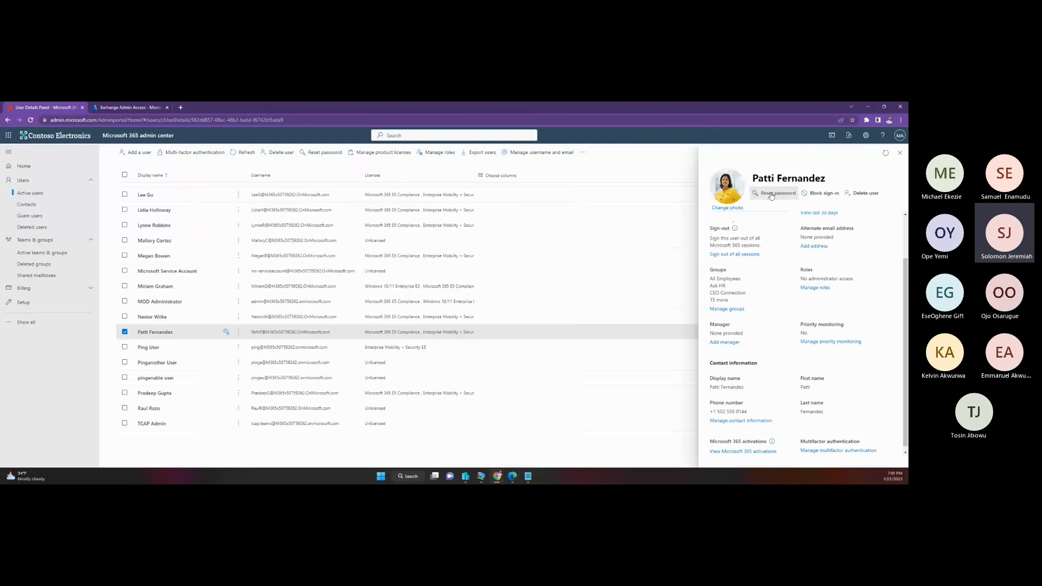
{"action": "left_click", "coordinate": [771, 194]}
{"action": "left_click", "coordinate": [734, 456]}
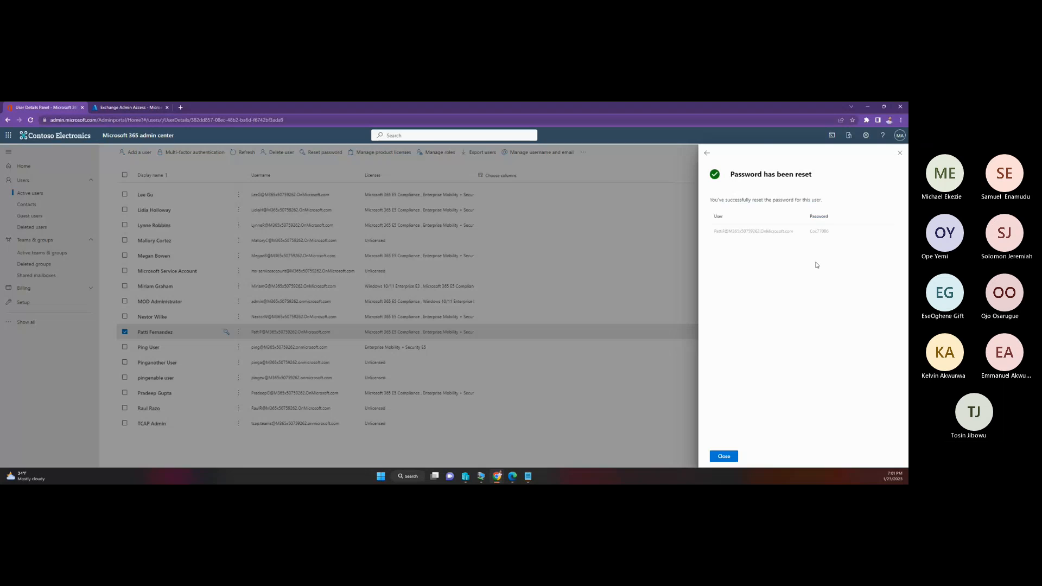
Step: Copy the third user's username and reset password from the admin center and paste them below the second credentials in Notepad
{"action": "left_click_drag", "start_coordinate": [831, 234], "coordinate": [713, 235]}
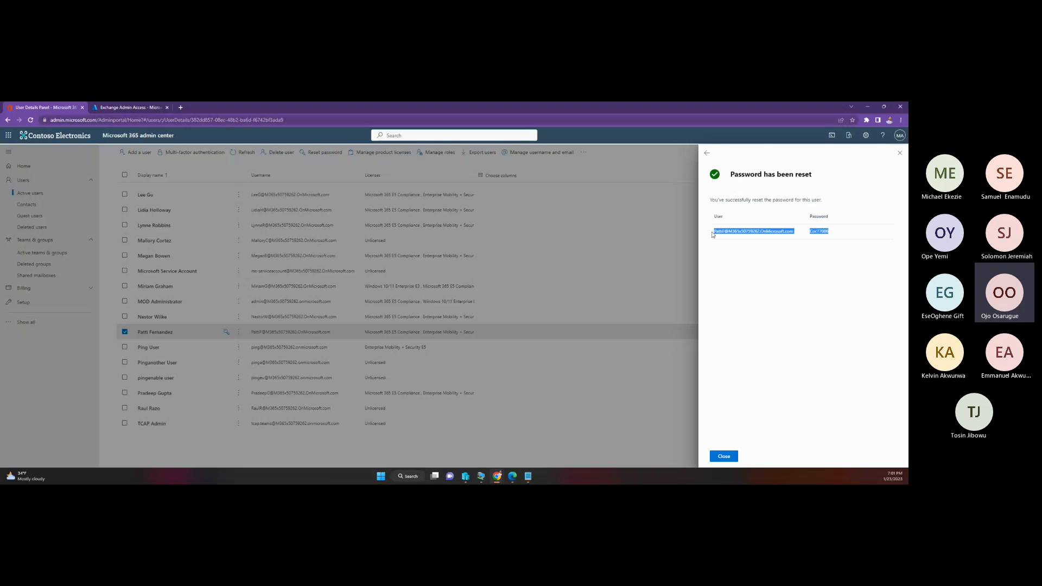
{"action": "right_click", "coordinate": [724, 232]}
{"action": "left_click", "coordinate": [673, 238]}
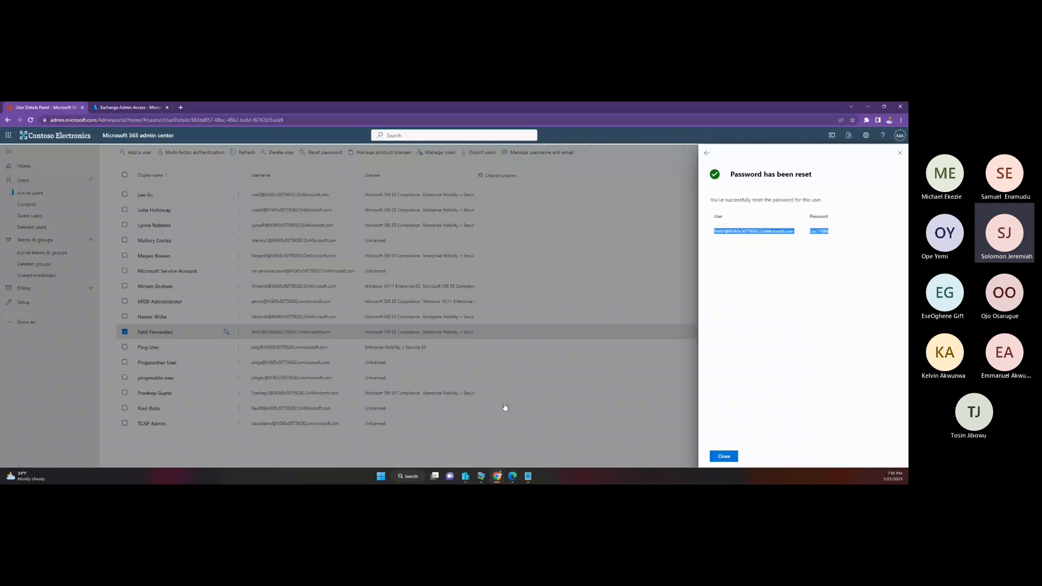
{"action": "left_click", "coordinate": [529, 479]}
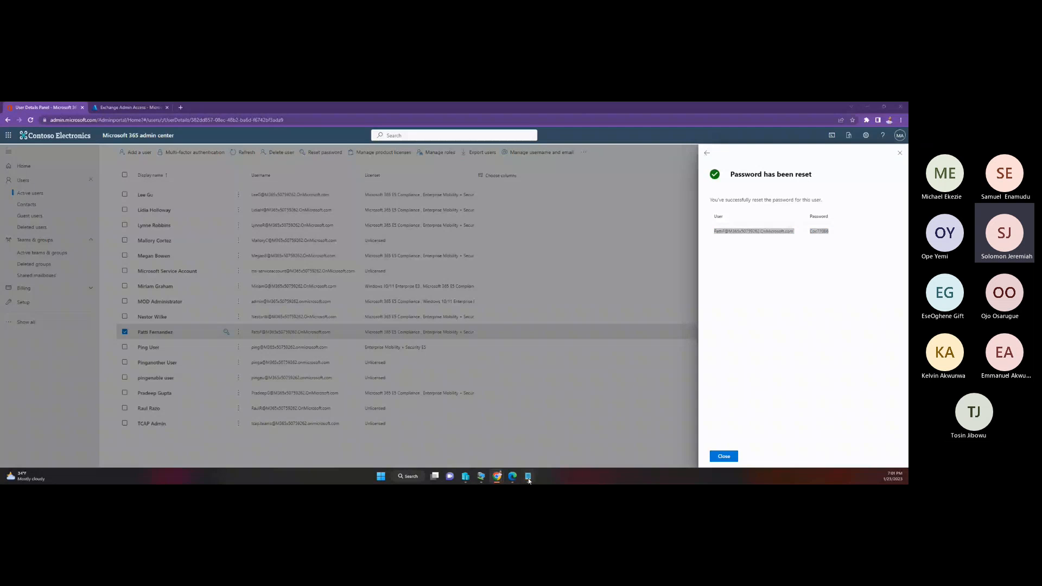
{"action": "key", "text": "Return"}
{"action": "key", "text": "Return"}
{"action": "key", "text": "ctrl+v"}
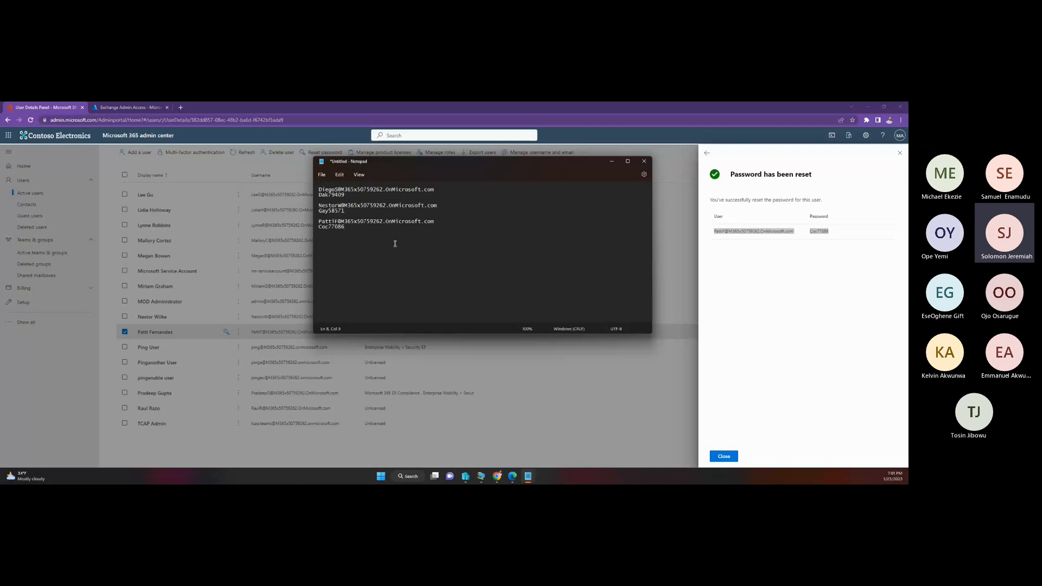
Step: Switch to My Access in a maximized Edge window and start approving the pending Exchange Admin Access request under Approvals
{"action": "left_click", "coordinate": [513, 477]}
{"action": "left_click", "coordinate": [535, 129]}
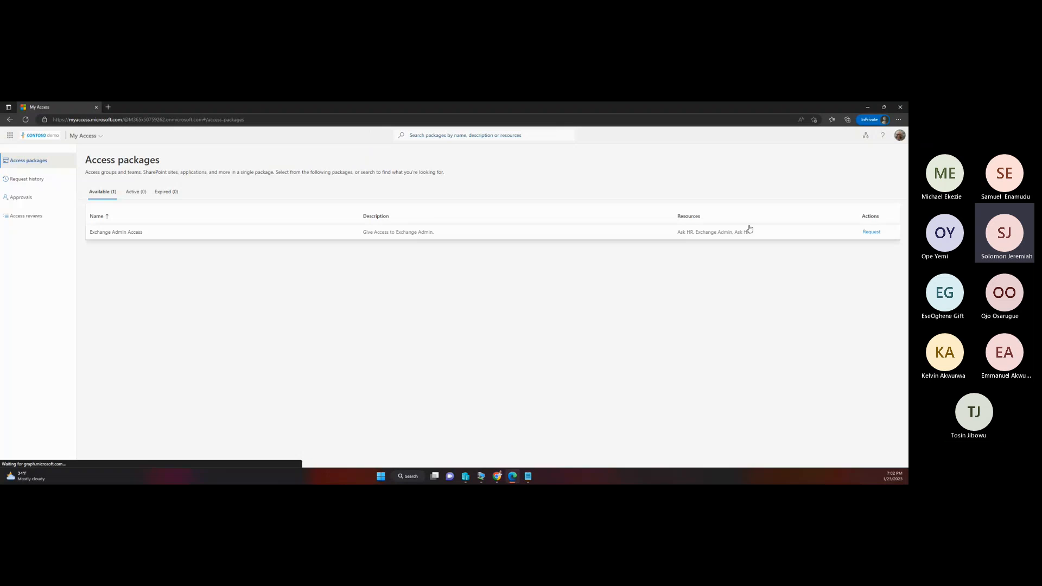
{"action": "left_click", "coordinate": [33, 201]}
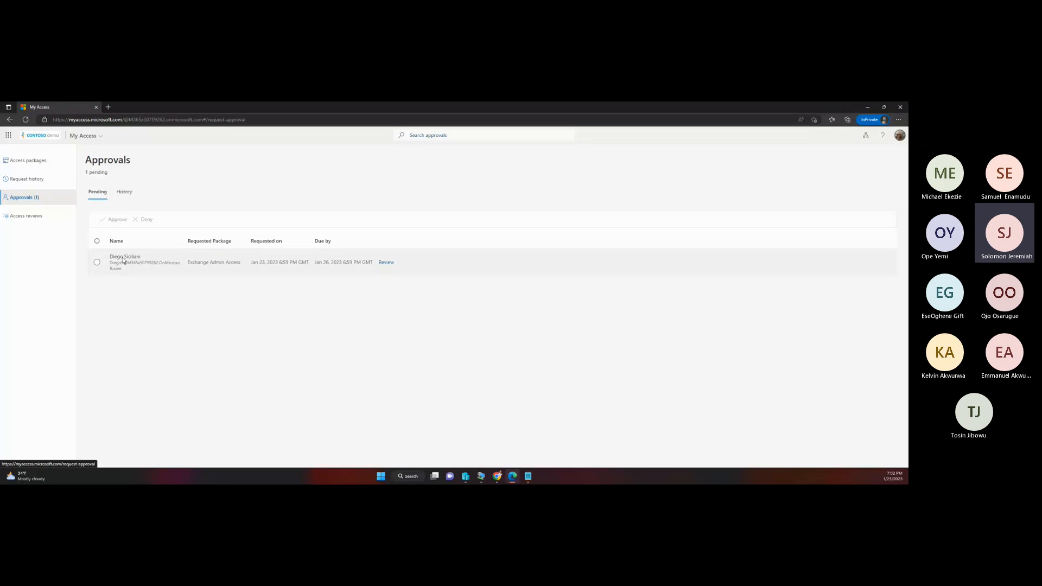
{"action": "left_click", "coordinate": [97, 263]}
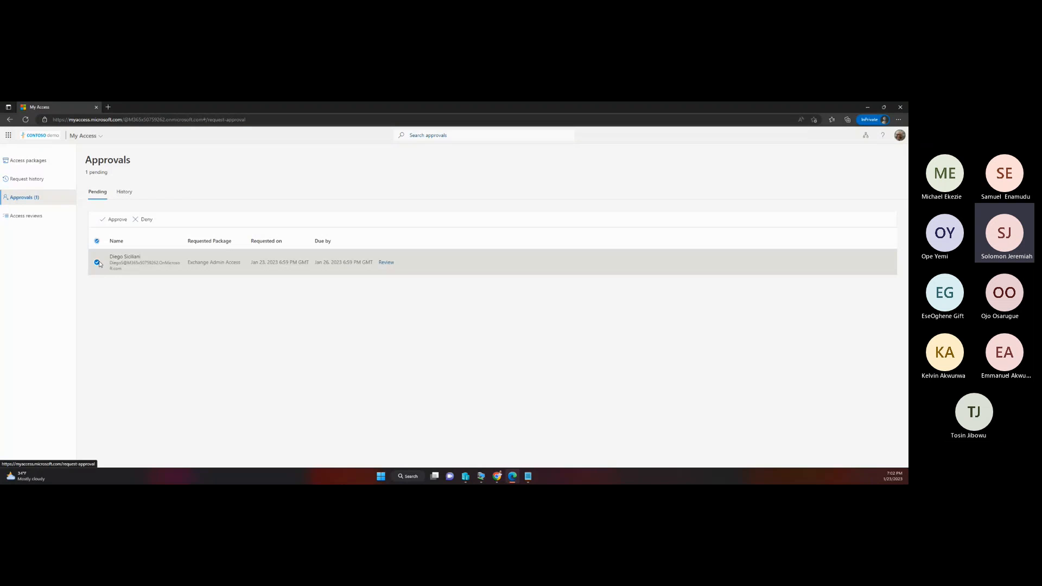
{"action": "left_click", "coordinate": [113, 222]}
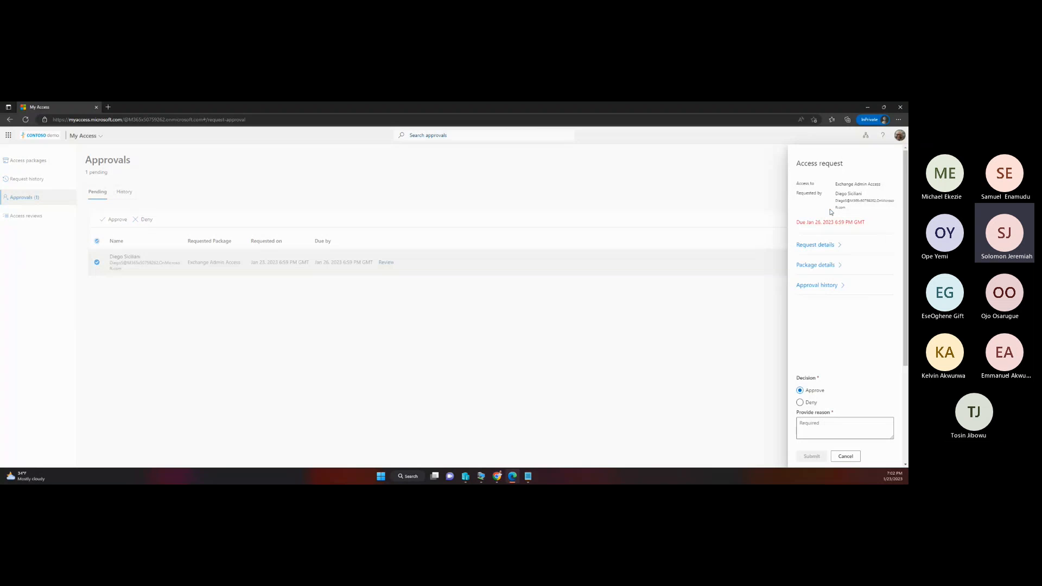
Step: Review the request details, package details and approval history of the Exchange Admin Access request
{"action": "left_click", "coordinate": [823, 244]}
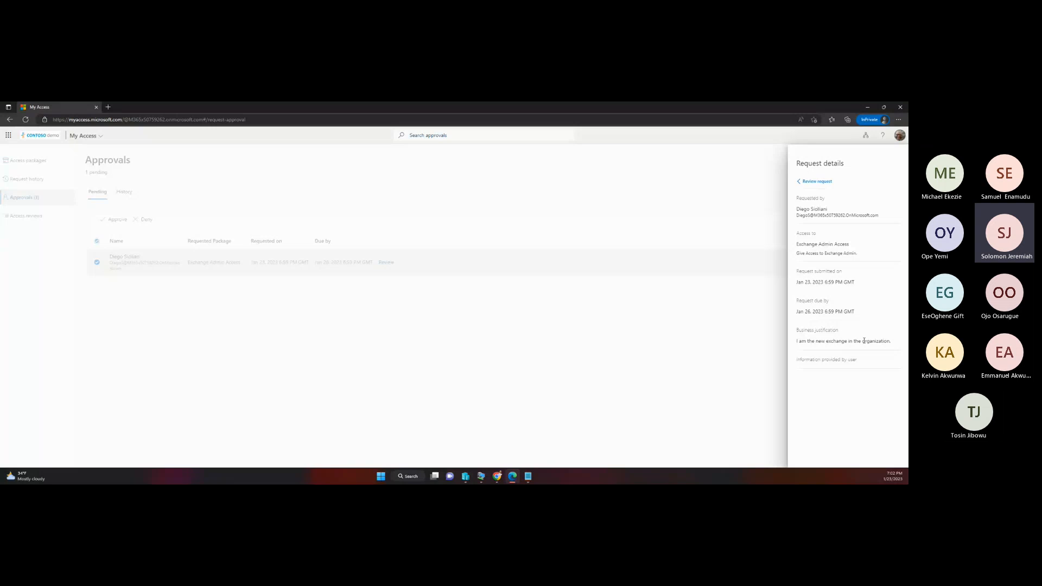
{"action": "left_click", "coordinate": [812, 183]}
{"action": "left_click", "coordinate": [820, 265]}
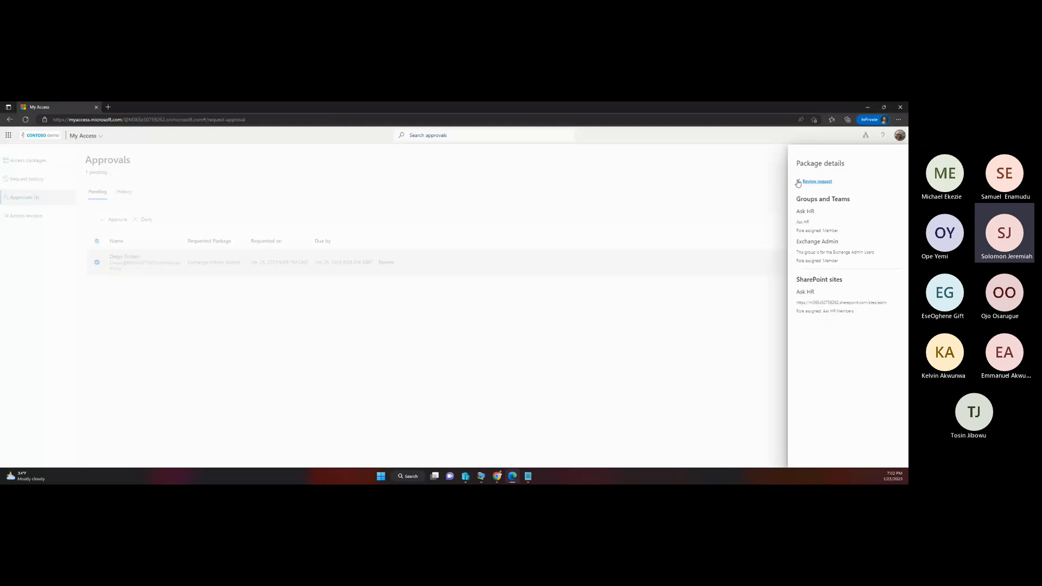
{"action": "left_click", "coordinate": [816, 182]}
{"action": "left_click", "coordinate": [830, 287]}
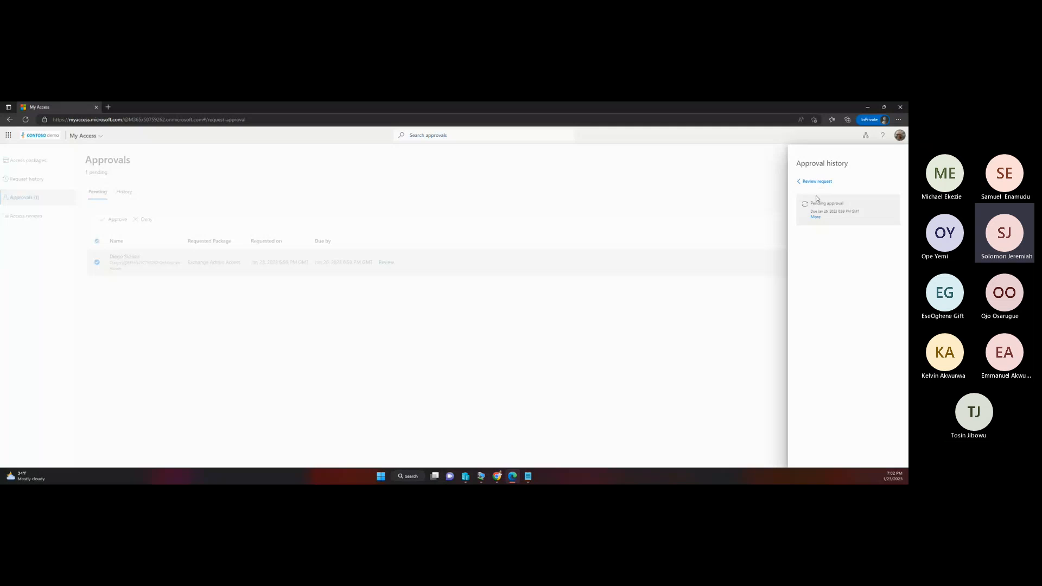
{"action": "left_click", "coordinate": [817, 182]}
Step: Approve the access request with the reason "I just got the confirmation from the HR, he is the guy." and submit the decision
{"action": "scroll", "coordinate": [829, 359], "scroll_direction": "down", "scroll_amount": 5}
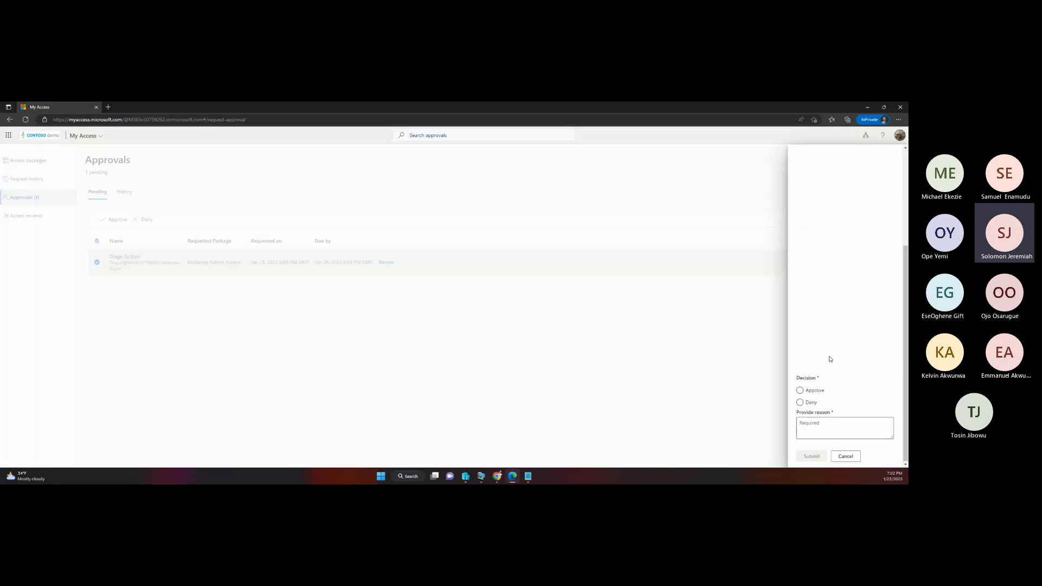
{"action": "left_click", "coordinate": [800, 390]}
{"action": "left_click", "coordinate": [809, 428]}
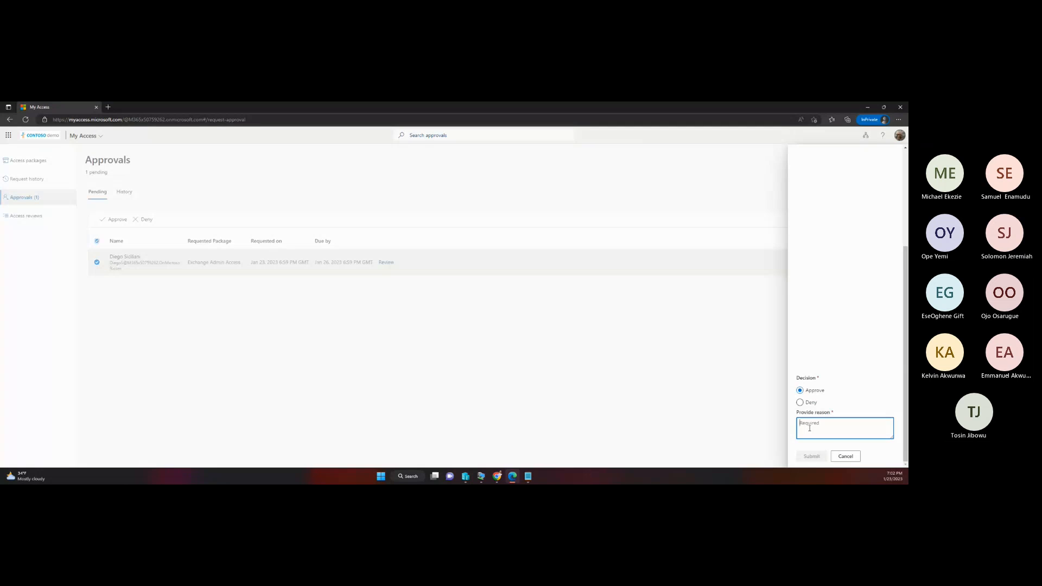
{"action": "type", "text": "I just"}
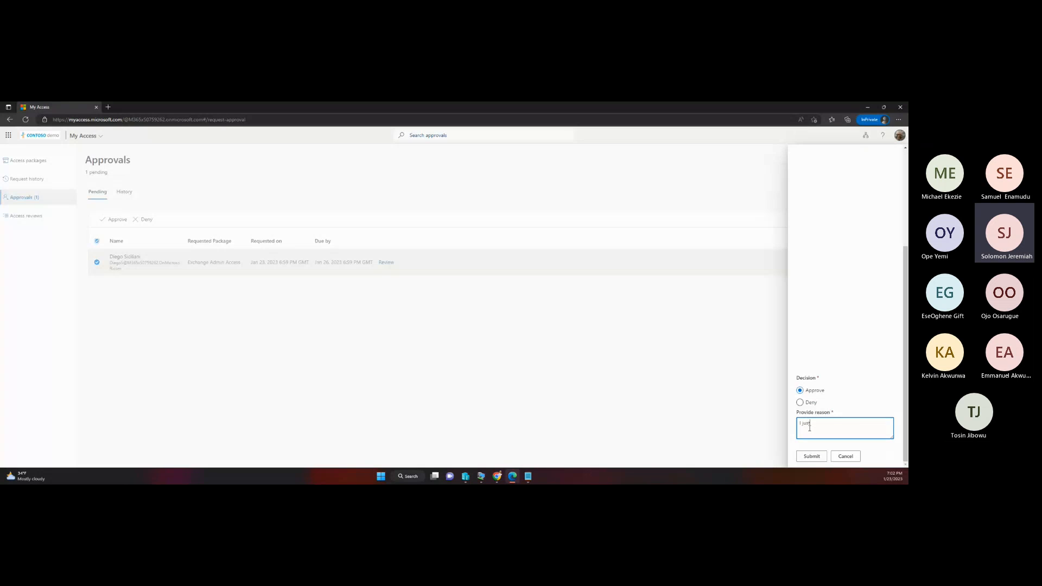
{"action": "type", "text": " got the co"}
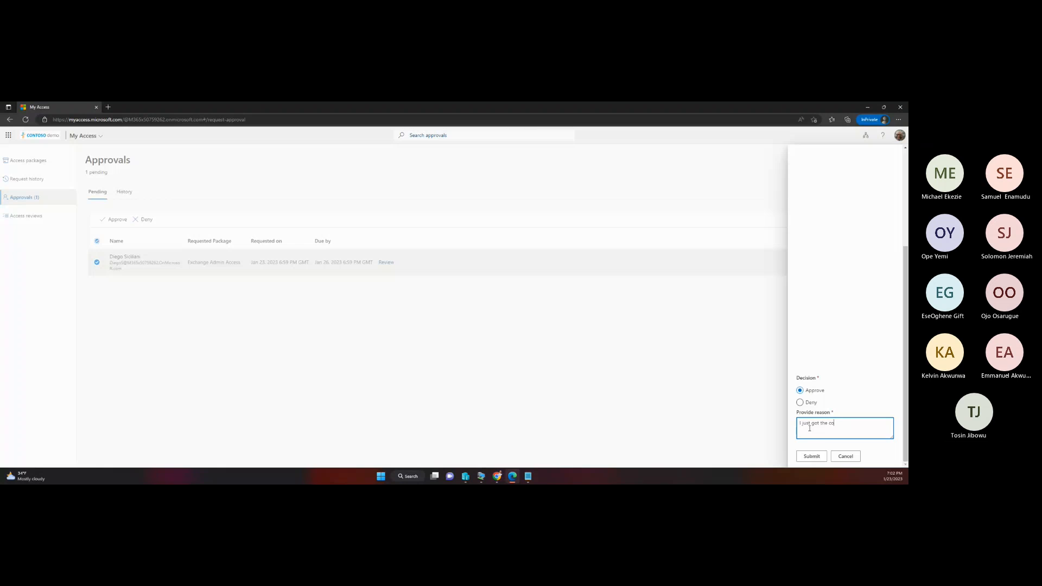
{"action": "type", "text": "nfirmation from the HR, he is the guy"}
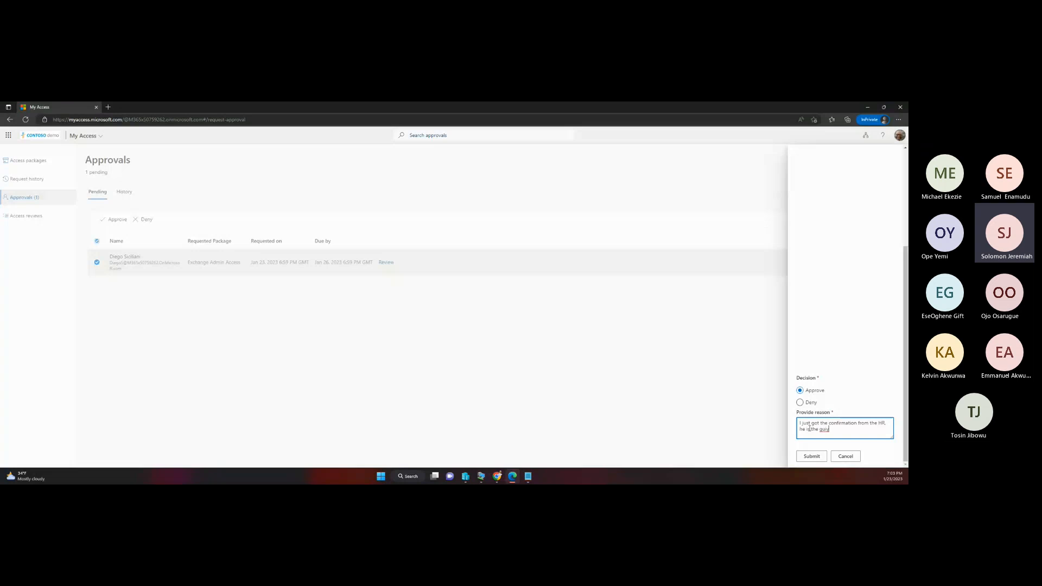
{"action": "key", "text": "BackSpace"}
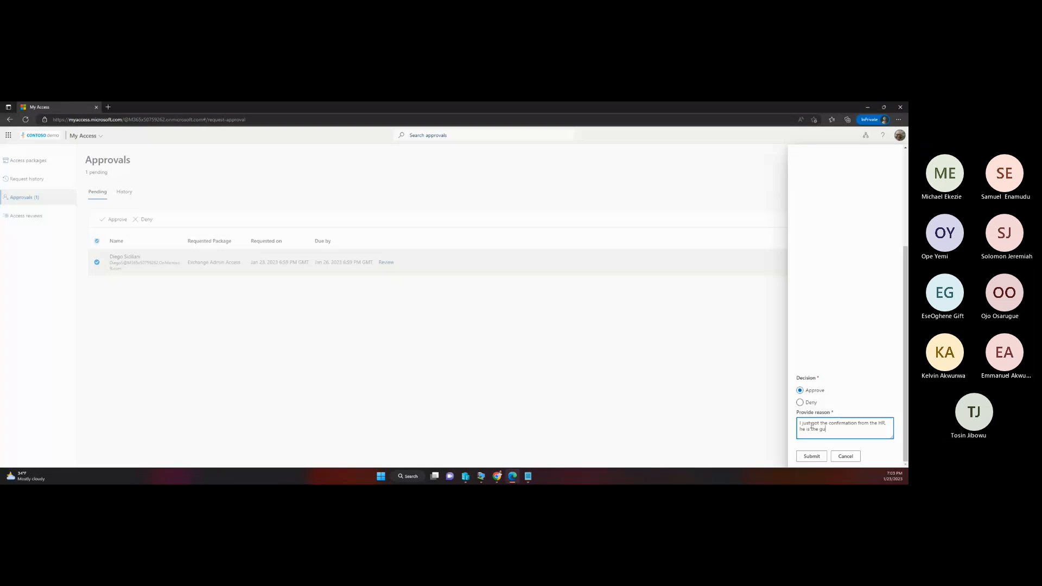
{"action": "type", "text": "y."}
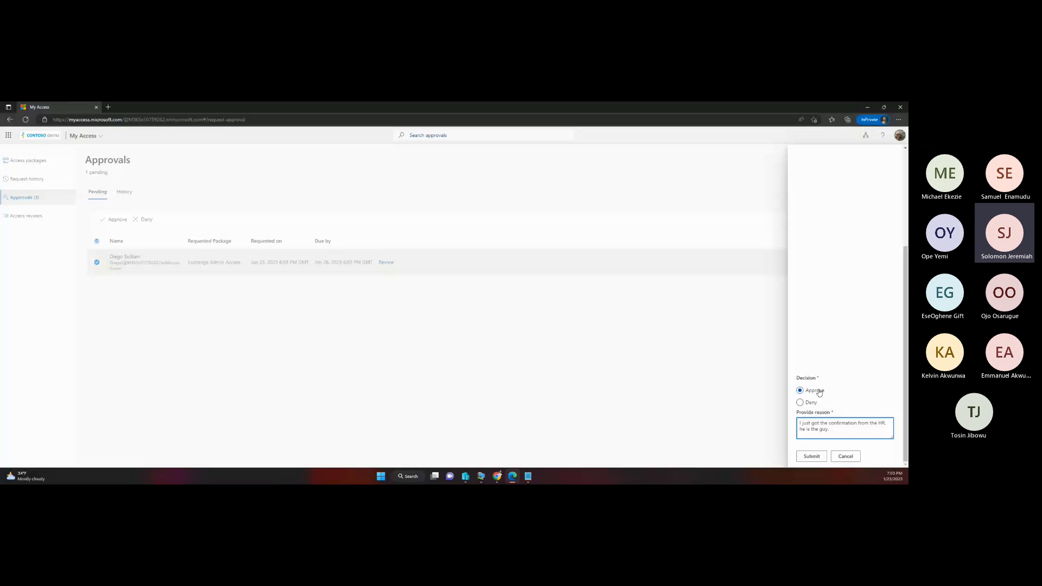
{"action": "left_click", "coordinate": [814, 457]}
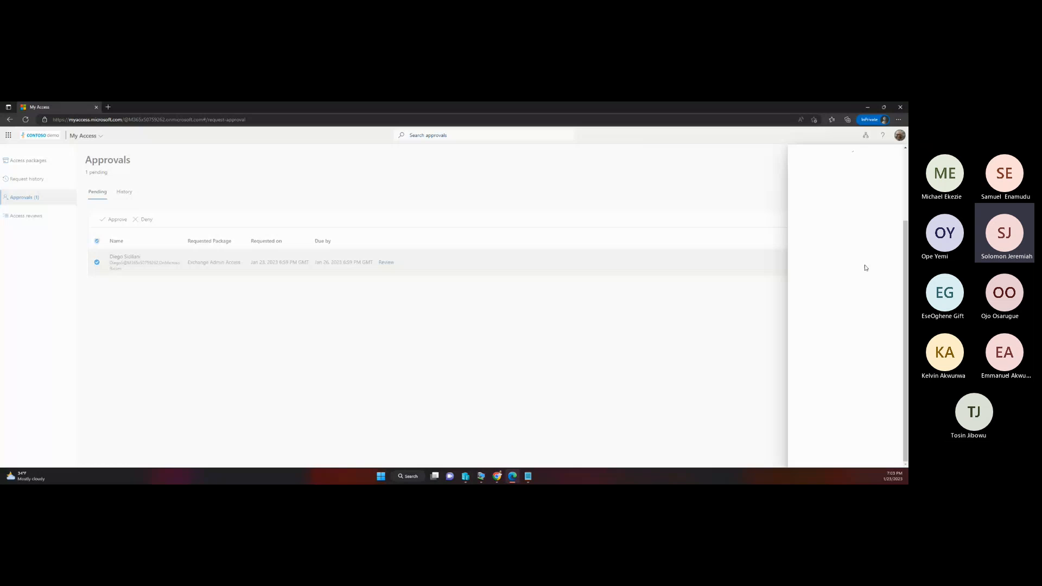
Step: Switch to the requester's My Access session in the Chrome Incognito window, reload it and open the request history
{"action": "left_click", "coordinate": [497, 477]}
{"action": "left_click", "coordinate": [538, 450]}
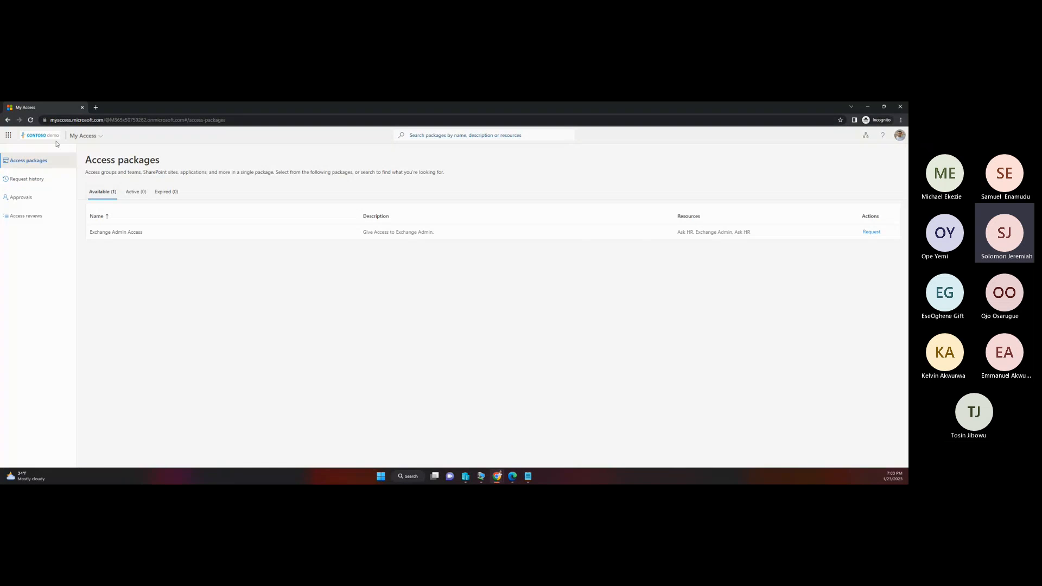
{"action": "left_click", "coordinate": [31, 121]}
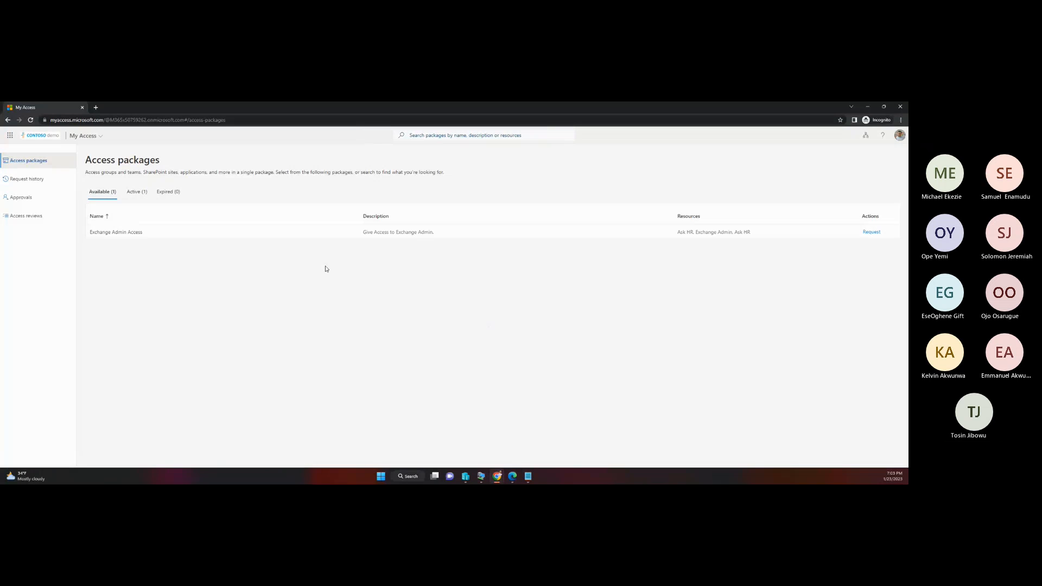
{"action": "left_click", "coordinate": [50, 184]}
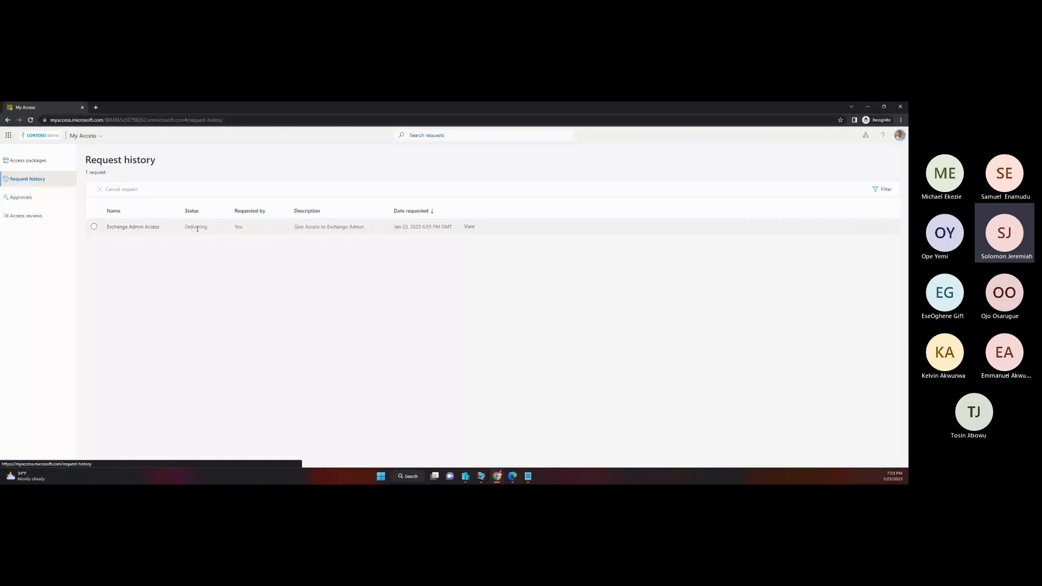
Step: View the progress of the requester's Exchange Admin Access request, close its details and refresh the request history
{"action": "left_click", "coordinate": [469, 227]}
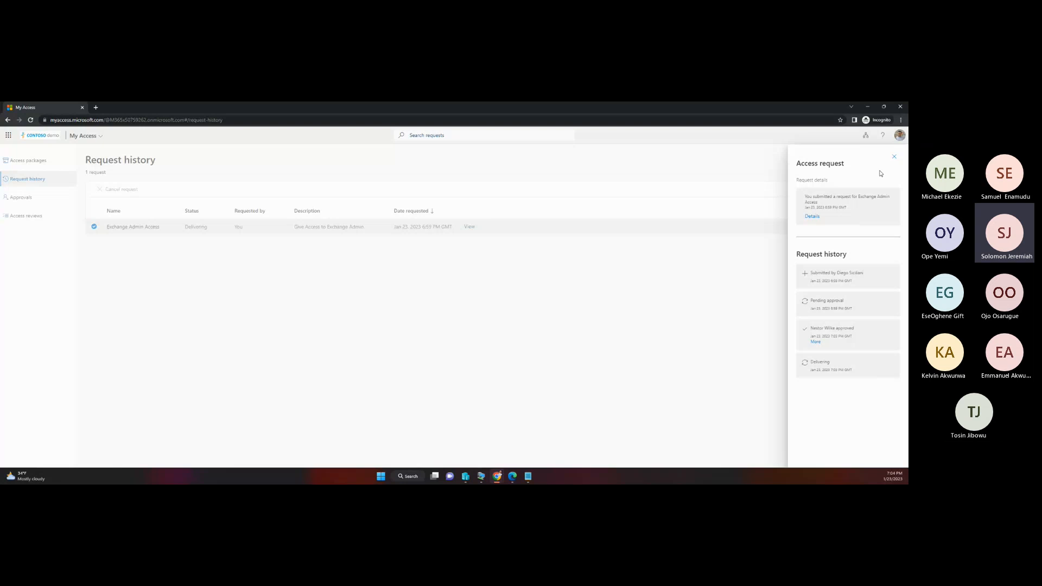
{"action": "left_click", "coordinate": [894, 157]}
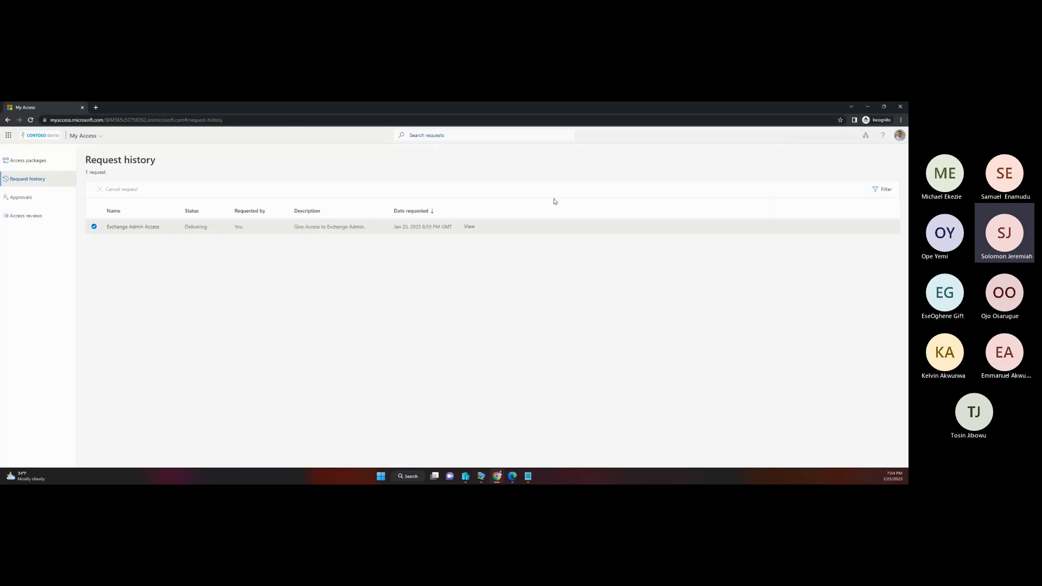
{"action": "left_click", "coordinate": [31, 120]}
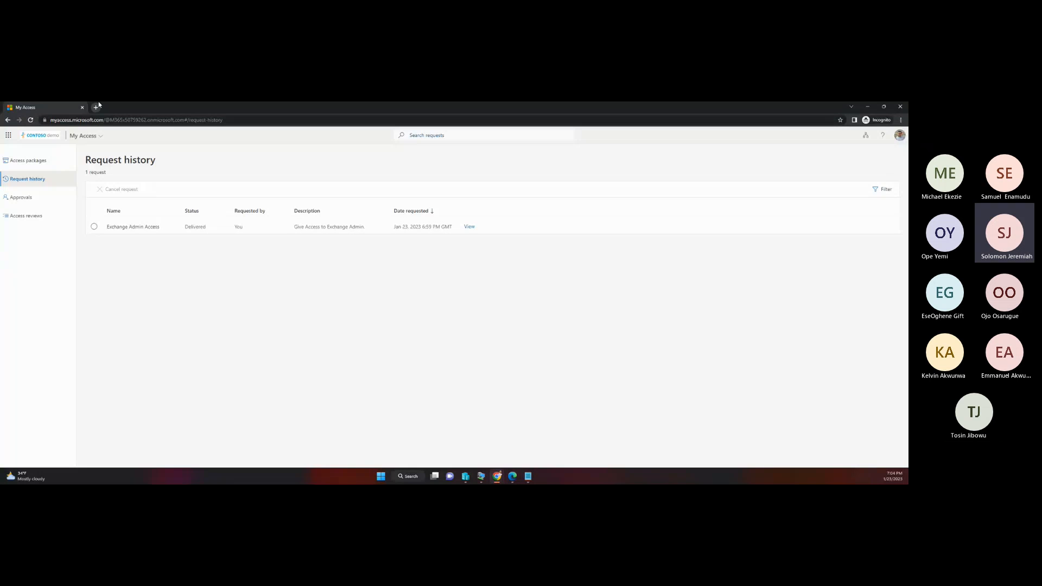
Step: Switch to the Microsoft 365 admin center window and close the password reset confirmation
{"action": "mouse_move", "coordinate": [481, 477]}
{"action": "left_click", "coordinate": [468, 442]}
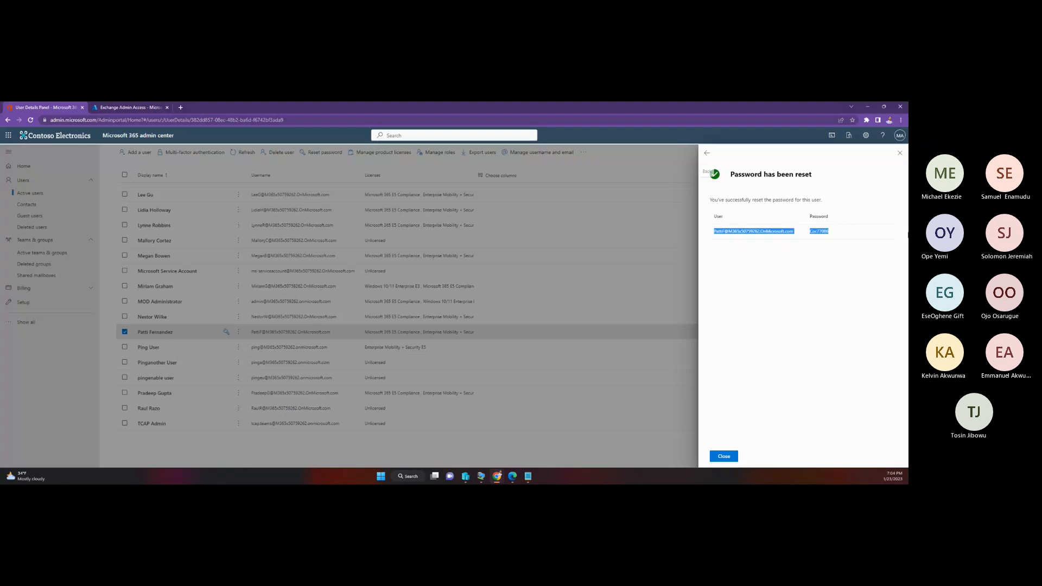
{"action": "left_click", "coordinate": [900, 153]}
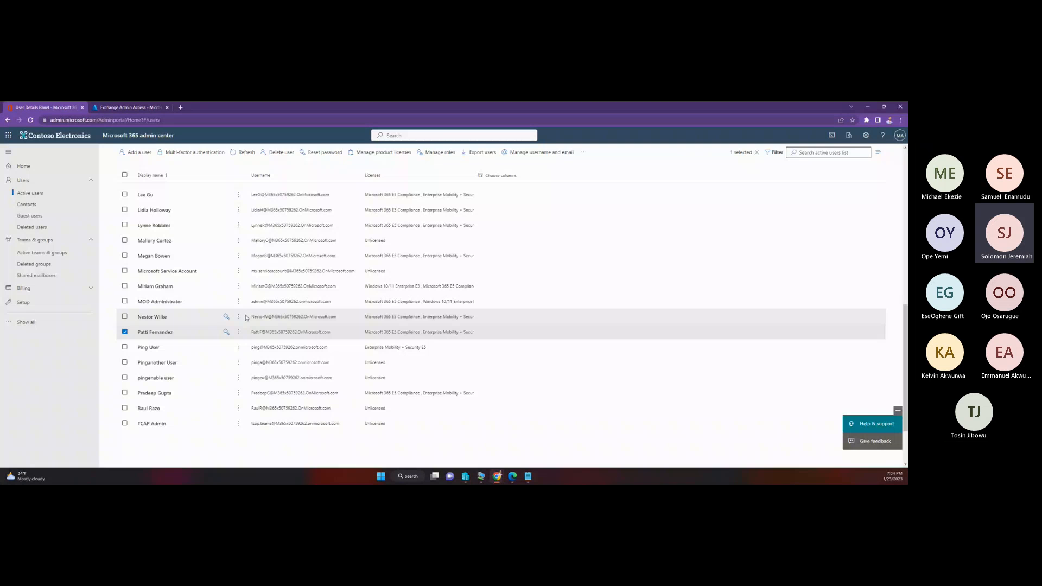
Step: Find the requester in the active users list, review the roles in their account details and close the details
{"action": "scroll", "coordinate": [168, 264], "scroll_direction": "up", "scroll_amount": 2}
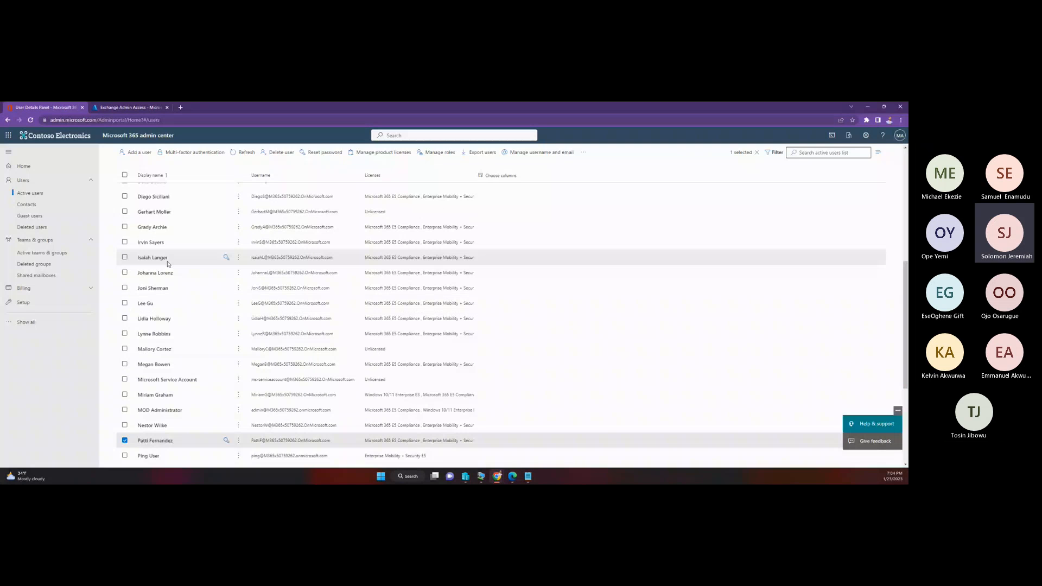
{"action": "scroll", "coordinate": [168, 265], "scroll_direction": "up", "scroll_amount": 1}
{"action": "scroll", "coordinate": [142, 311], "scroll_direction": "down", "scroll_amount": 1}
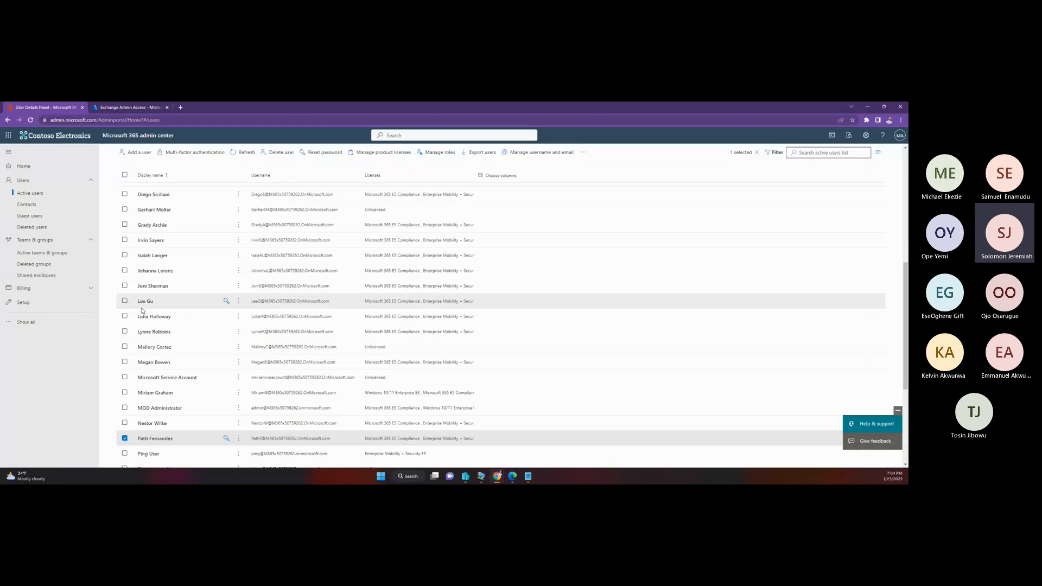
{"action": "scroll", "coordinate": [142, 311], "scroll_direction": "up", "scroll_amount": 4}
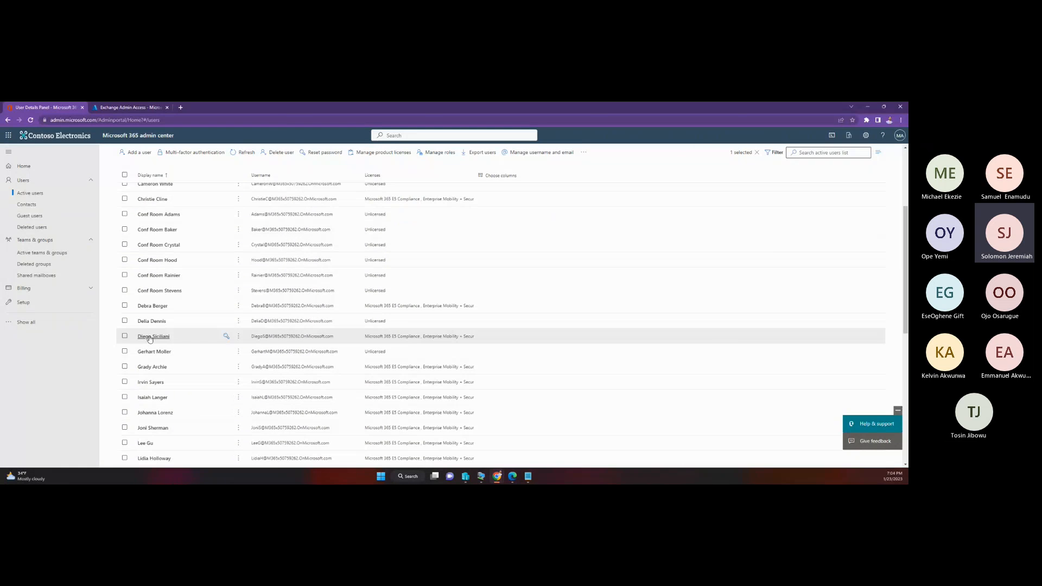
{"action": "left_click", "coordinate": [150, 338]}
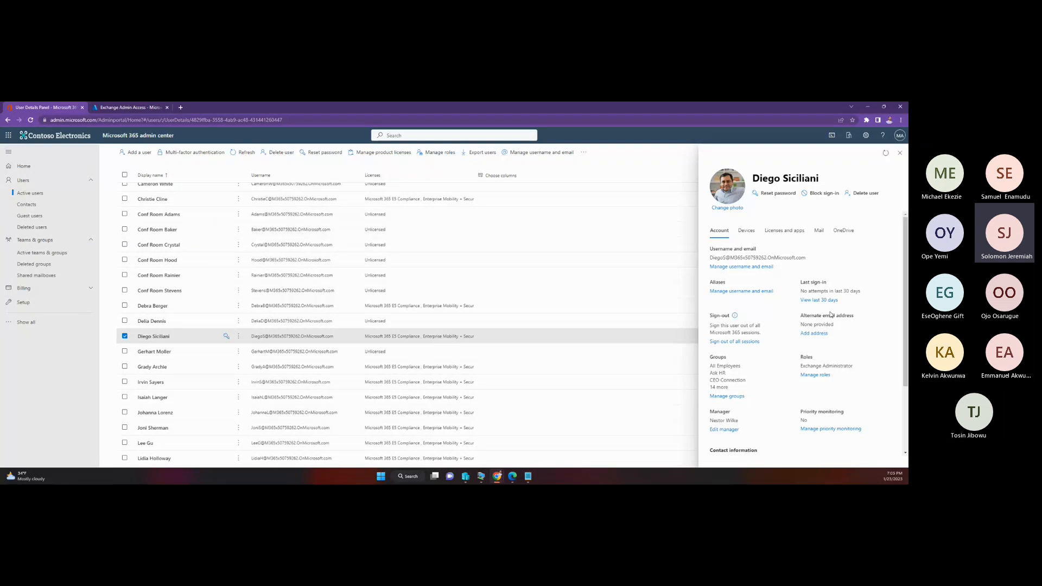
{"action": "left_click", "coordinate": [898, 155]}
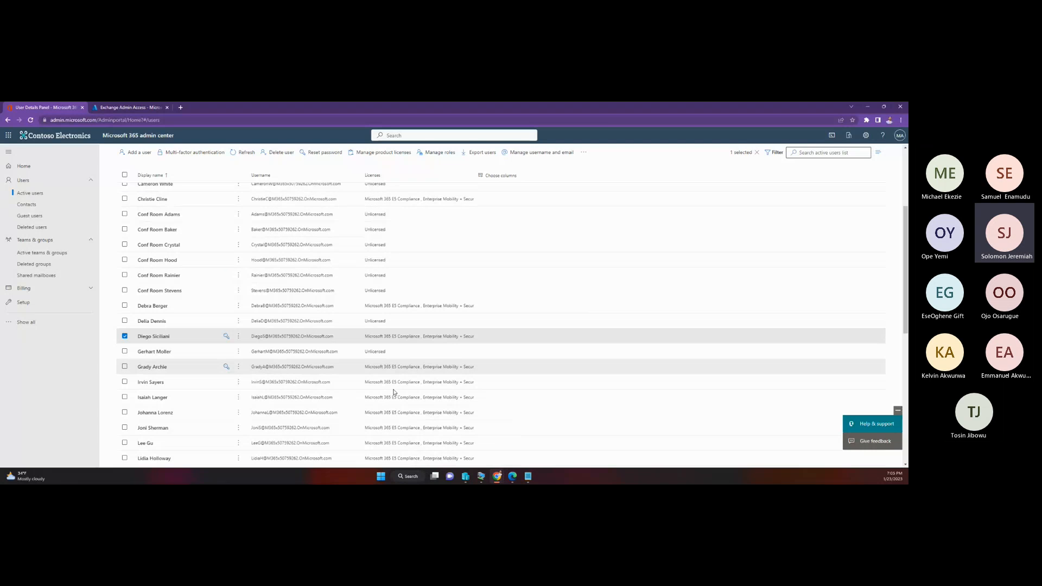
Step: Open the Exchange admin center at admin.exchange.microsoft.com in a new tab of the requester's Chrome Incognito window
{"action": "mouse_move", "coordinate": [528, 476]}
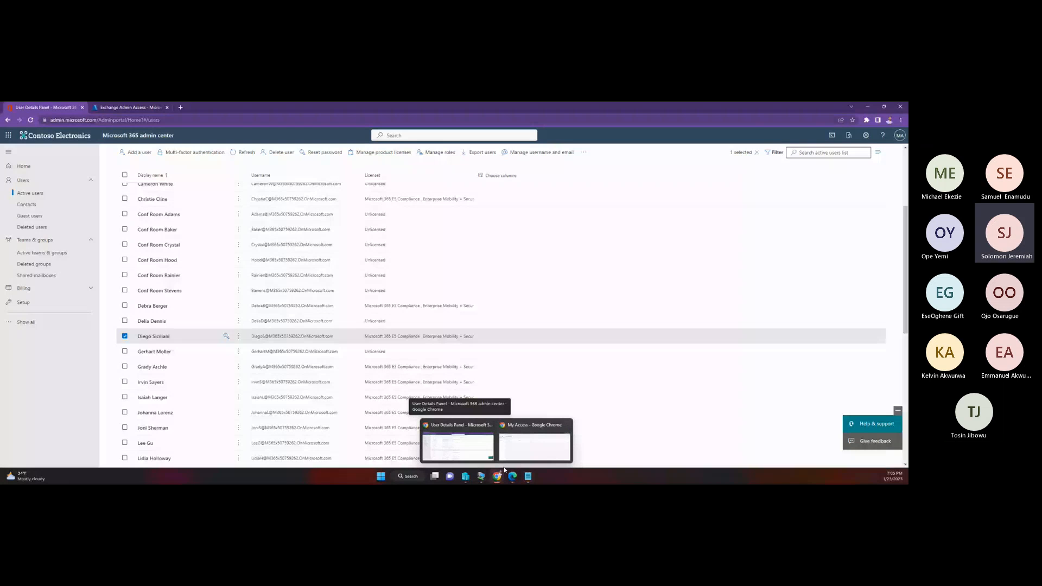
{"action": "left_click", "coordinate": [521, 445]}
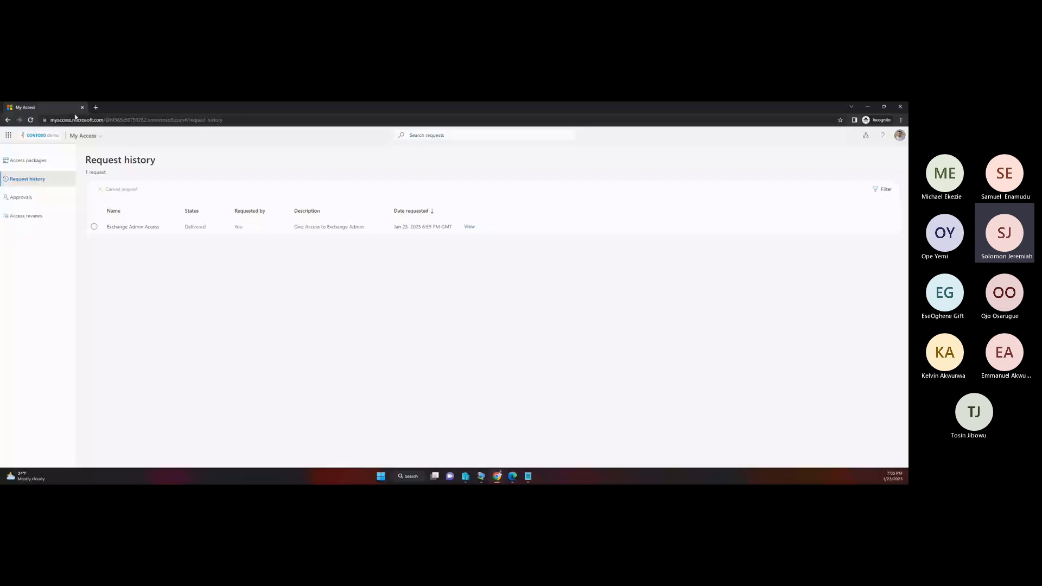
{"action": "key", "text": "ctrl+t"}
{"action": "type", "text": "a"}
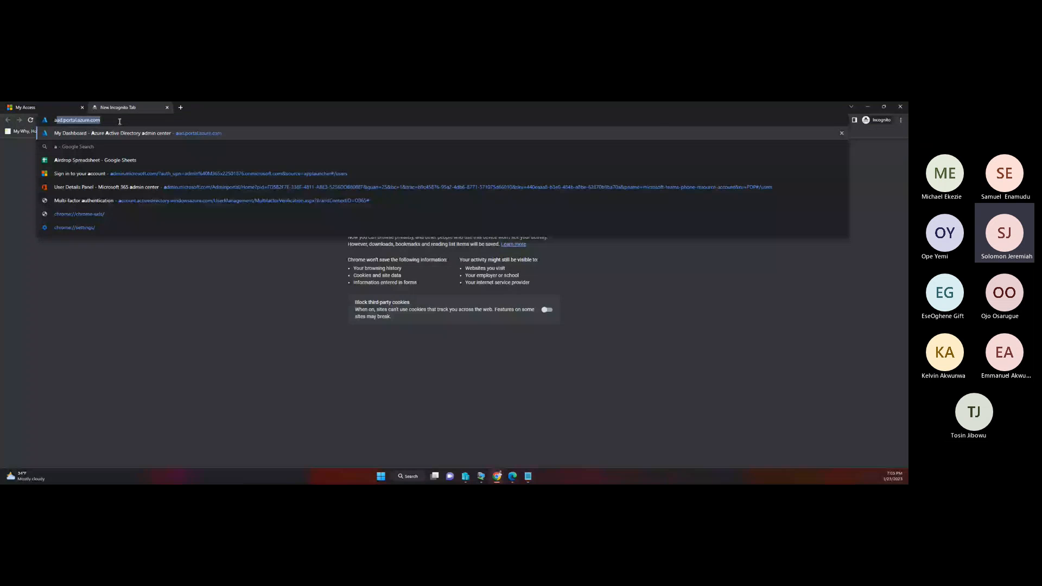
{"action": "type", "text": "dmin"}
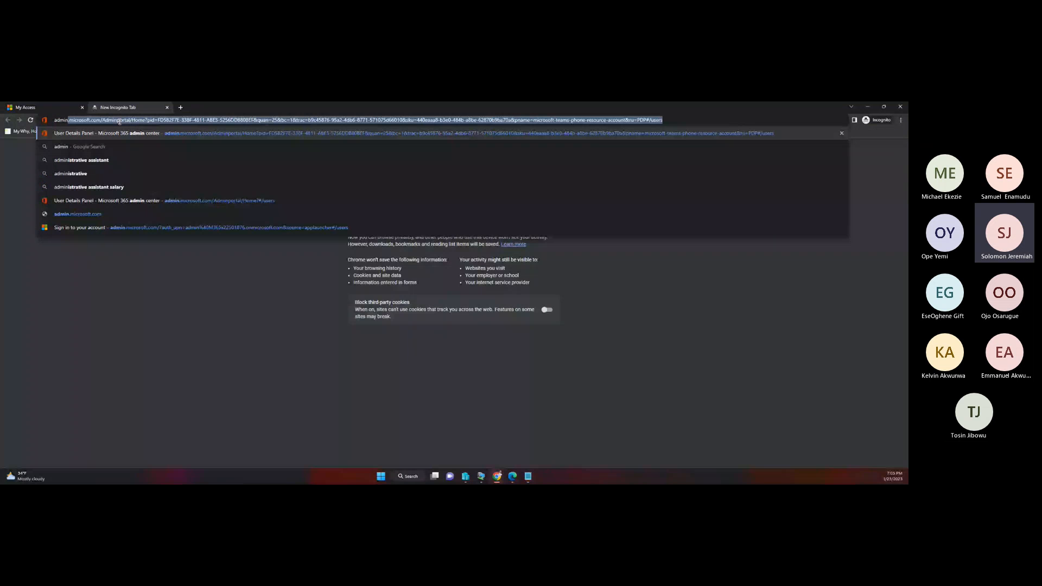
{"action": "type", "text": ".ex"}
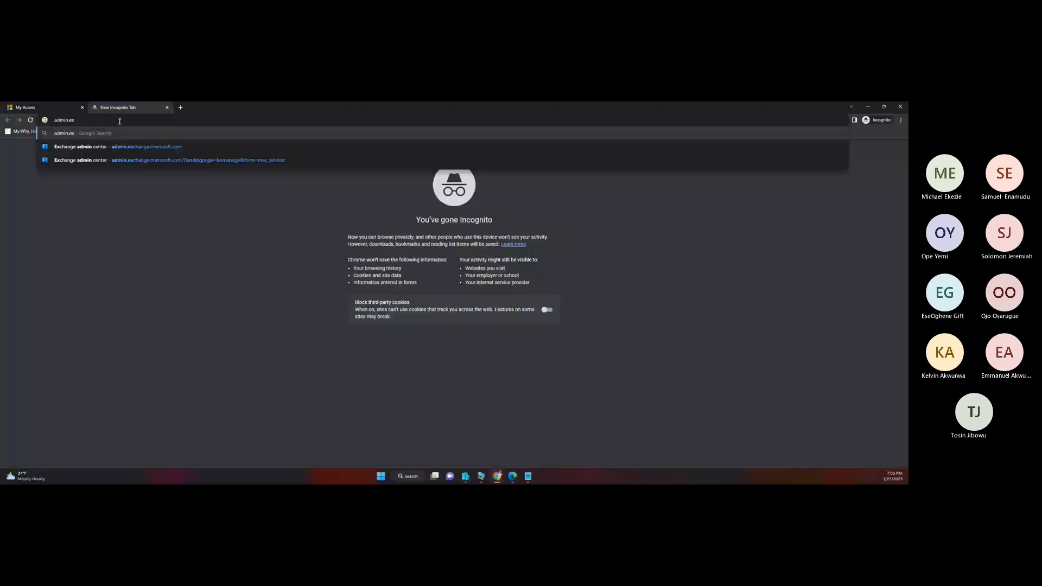
{"action": "left_click", "coordinate": [147, 146]}
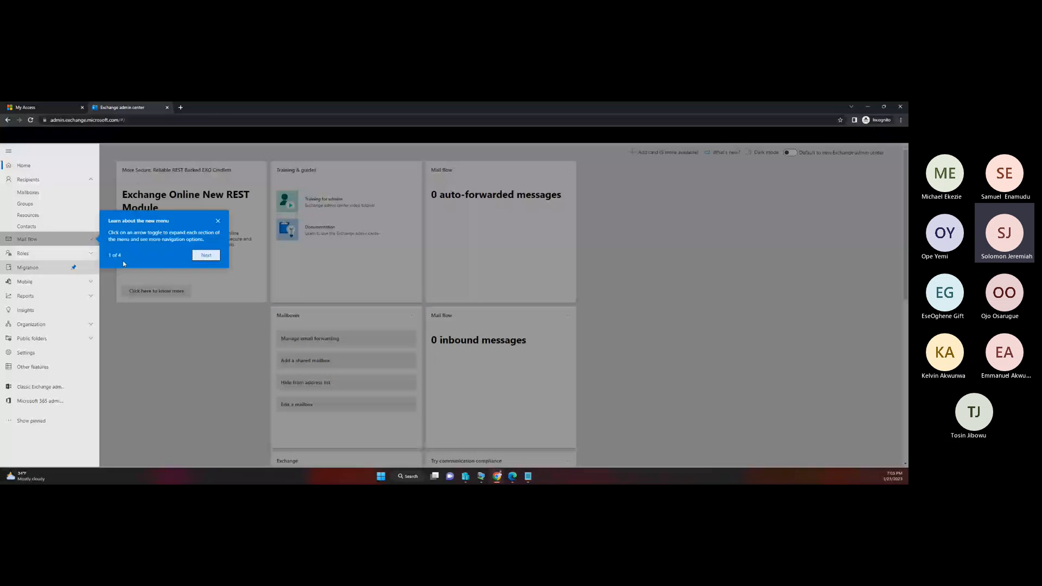
Step: Get past the introductory tour, open the mailboxes list and select the third mailbox
{"action": "left_click", "coordinate": [206, 255]}
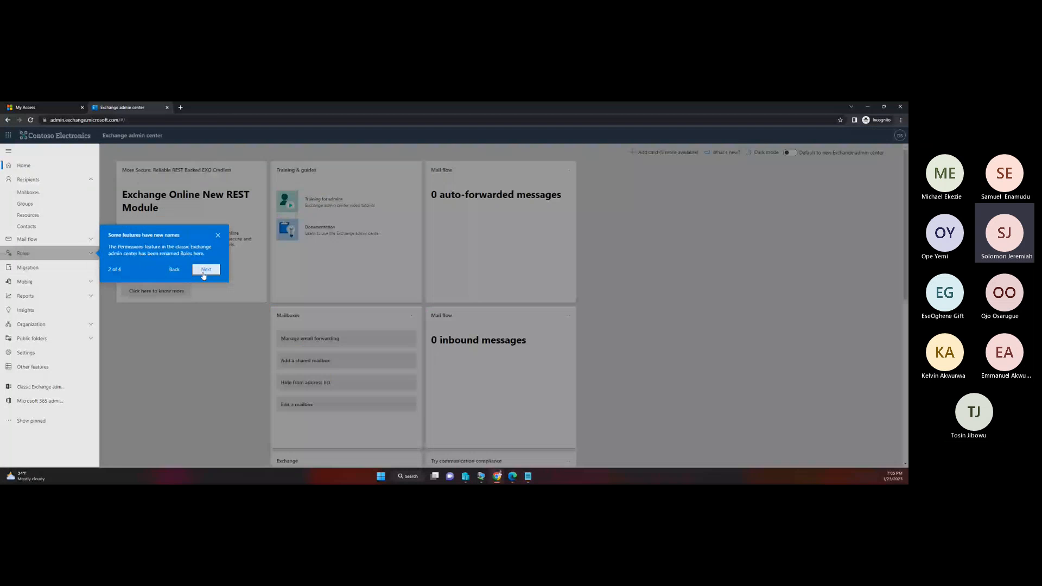
{"action": "left_click", "coordinate": [205, 269]}
{"action": "left_click", "coordinate": [95, 190]}
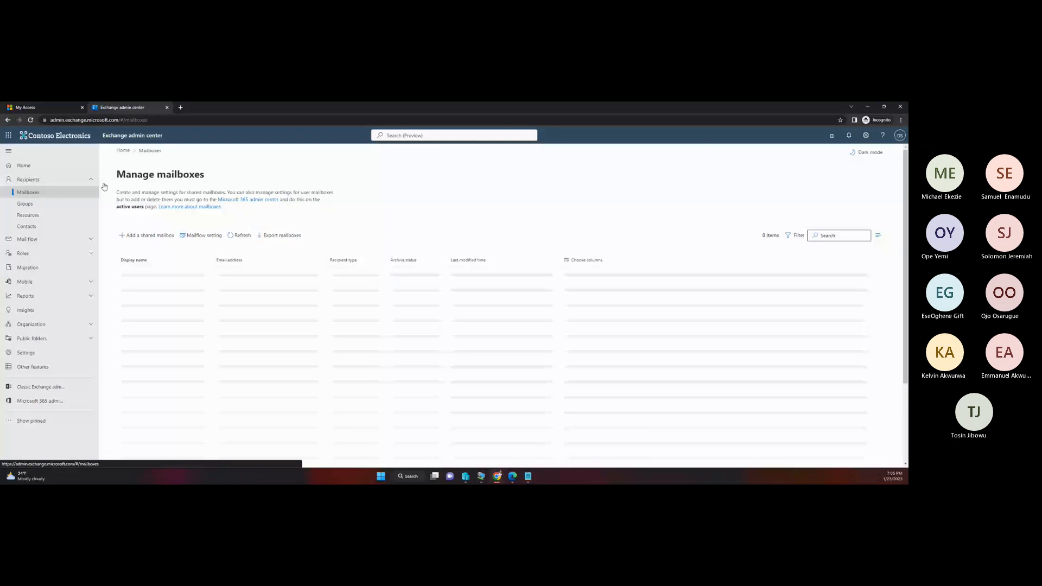
{"action": "left_click", "coordinate": [231, 299]}
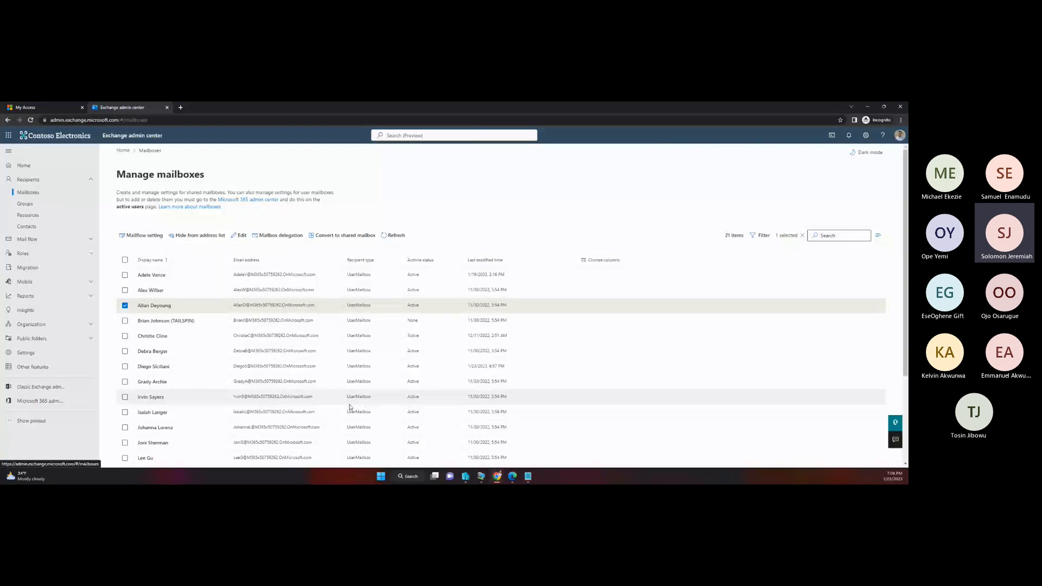
Step: Switch to the approver's My Access session in Edge, check the approvals and reload the pending list
{"action": "left_click", "coordinate": [512, 476]}
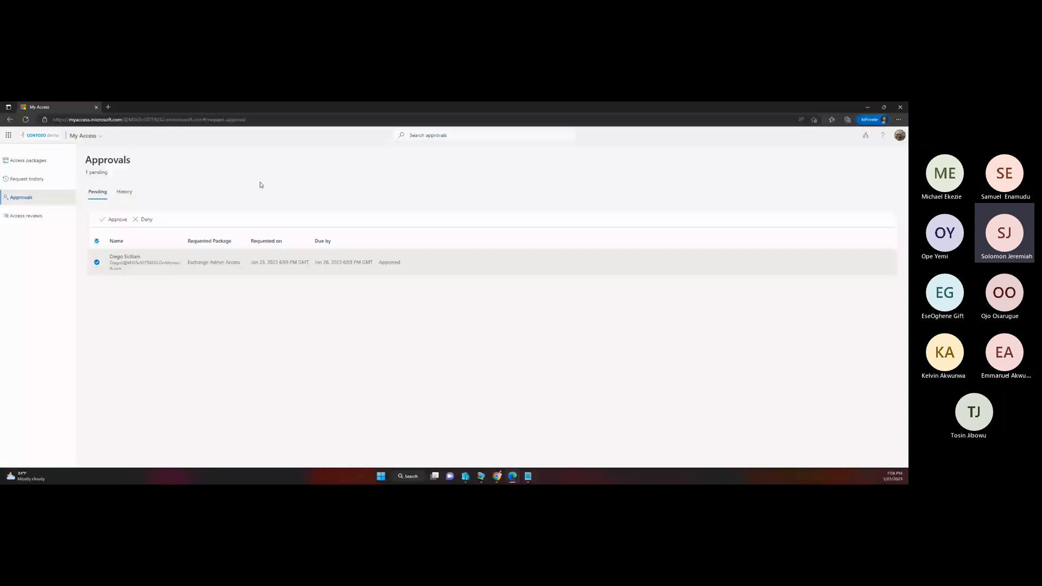
{"action": "left_click", "coordinate": [28, 160]}
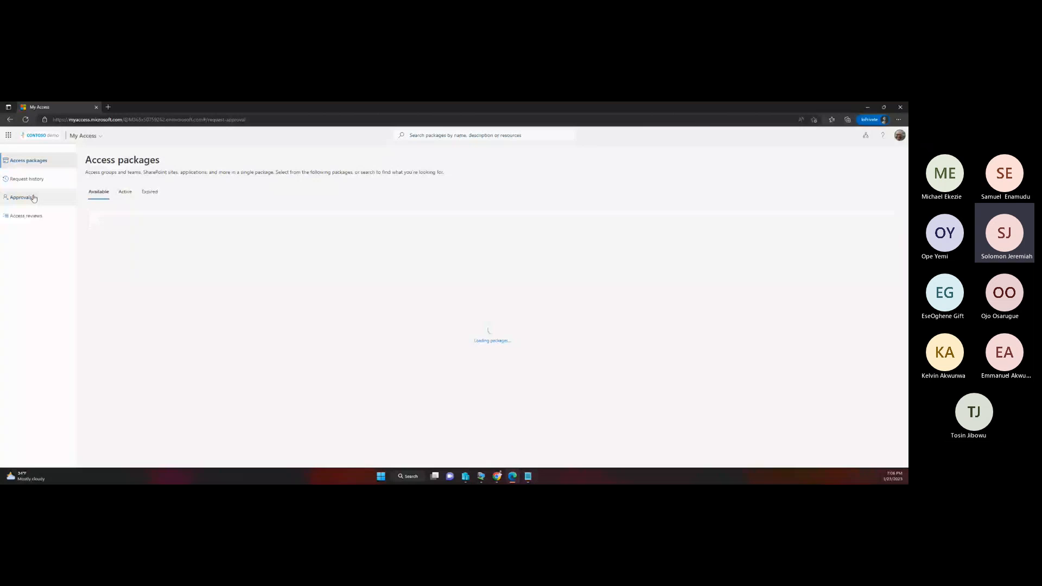
{"action": "left_click", "coordinate": [34, 198]}
{"action": "left_click", "coordinate": [128, 196]}
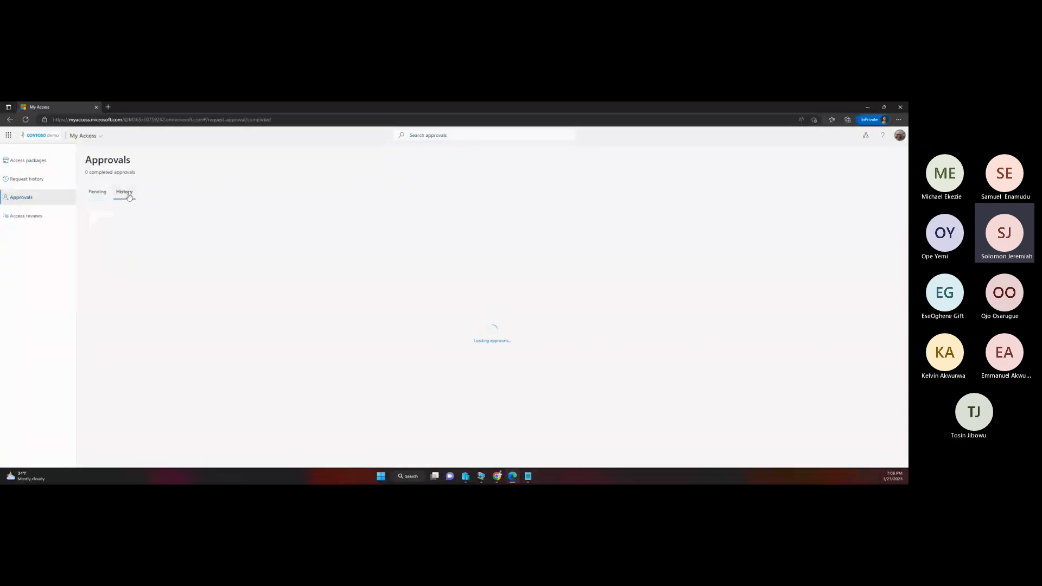
{"action": "left_click", "coordinate": [99, 195]}
{"action": "left_click", "coordinate": [25, 119]}
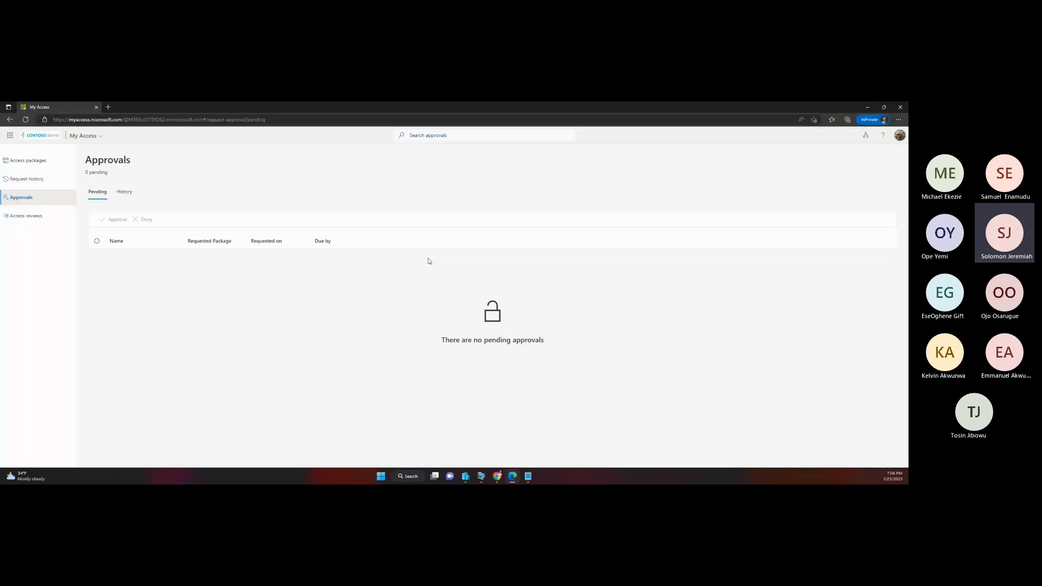
Step: Review the Exchange Admin Access request's full details from the approval history, and close the approver's Edge window
{"action": "left_click", "coordinate": [124, 192]}
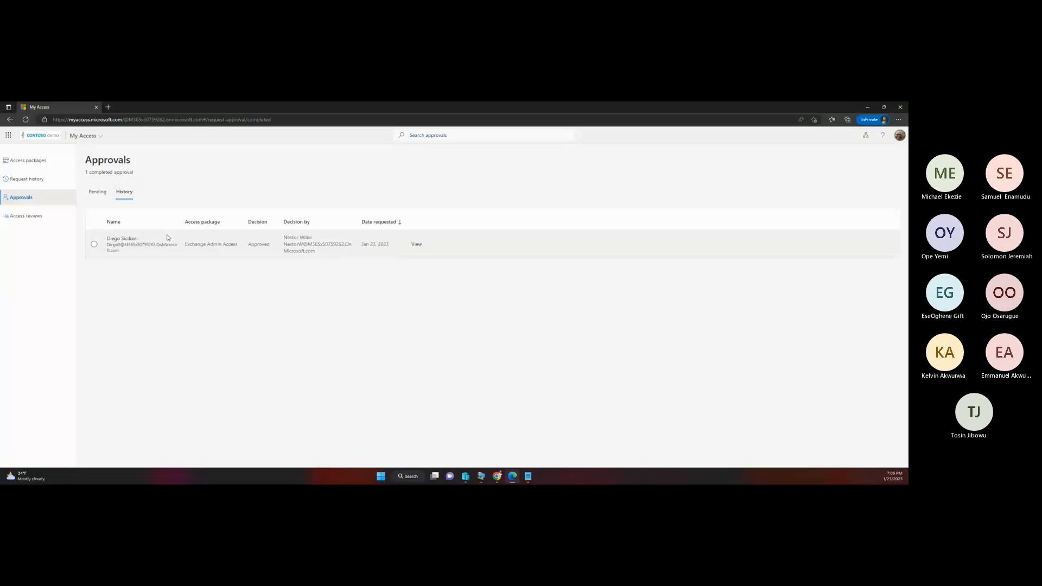
{"action": "left_click", "coordinate": [258, 244]}
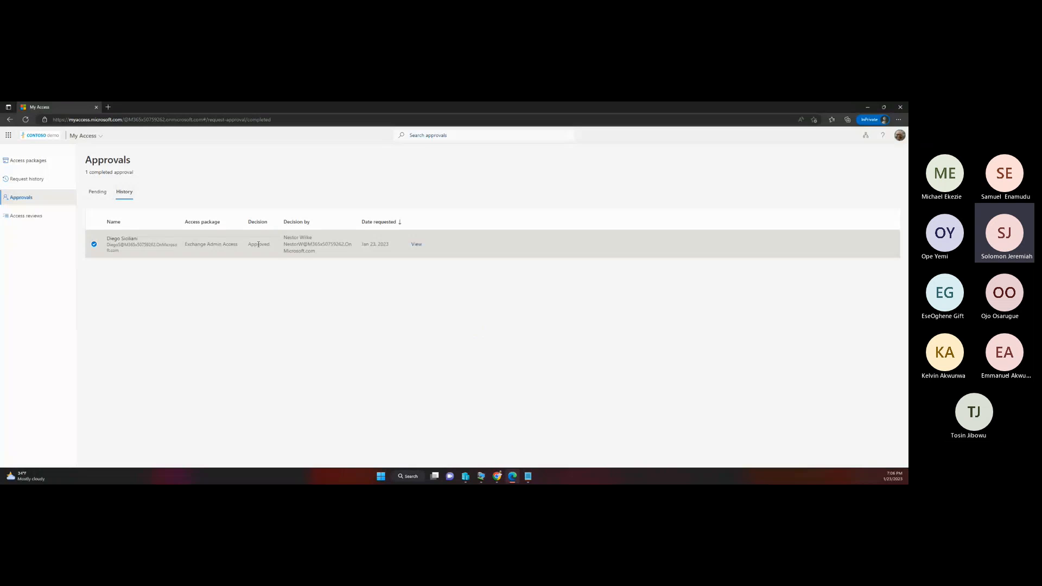
{"action": "left_click", "coordinate": [416, 246]}
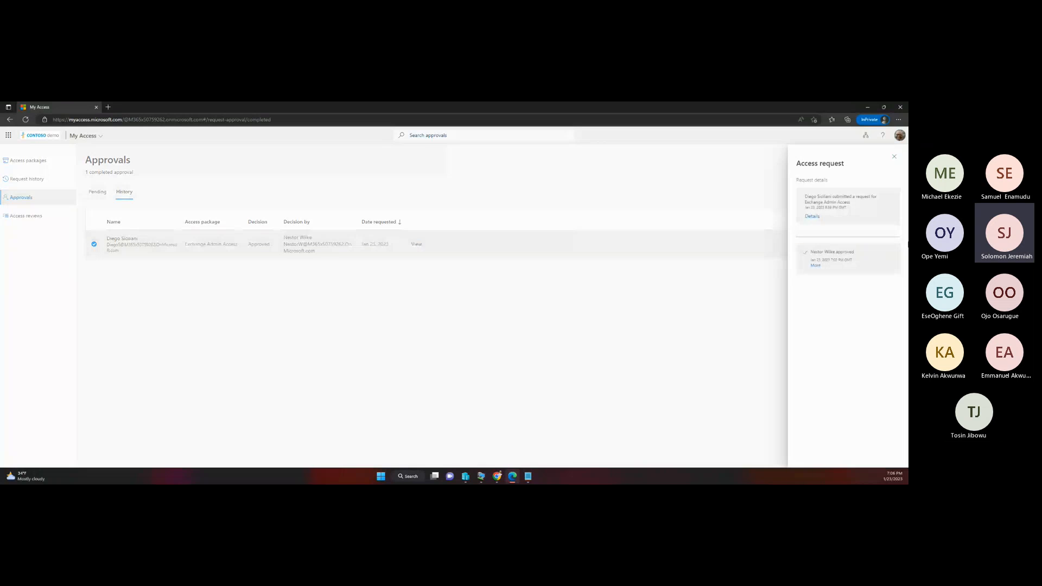
{"action": "left_click", "coordinate": [813, 216]}
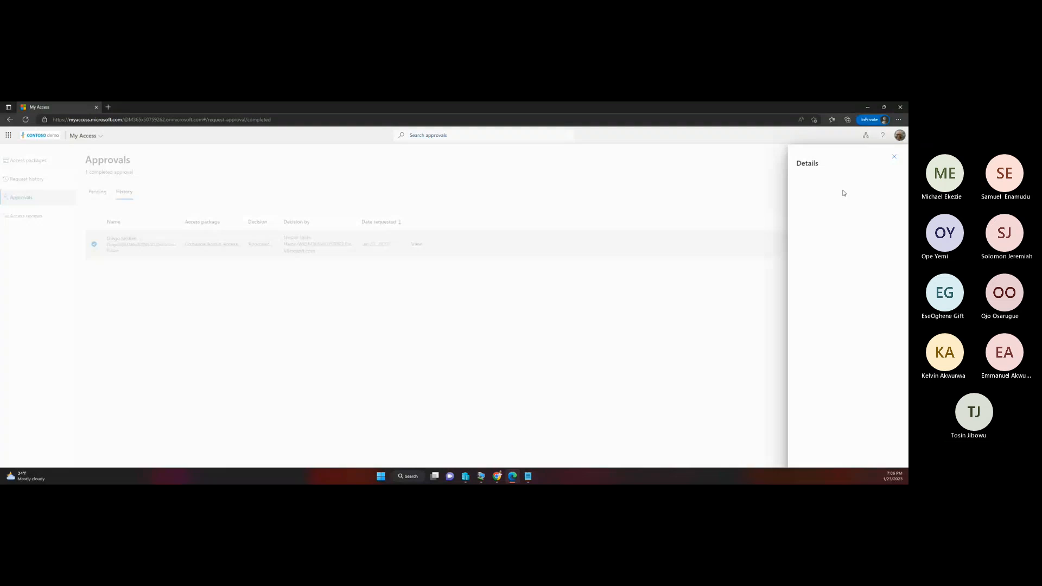
{"action": "scroll", "coordinate": [828, 397], "scroll_direction": "down", "scroll_amount": 1}
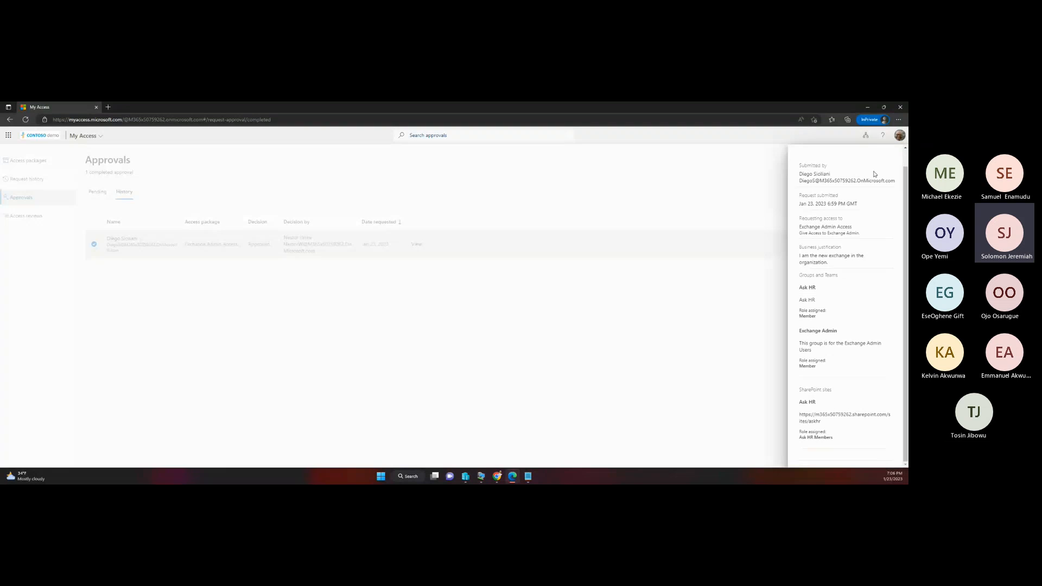
{"action": "left_click", "coordinate": [900, 110]}
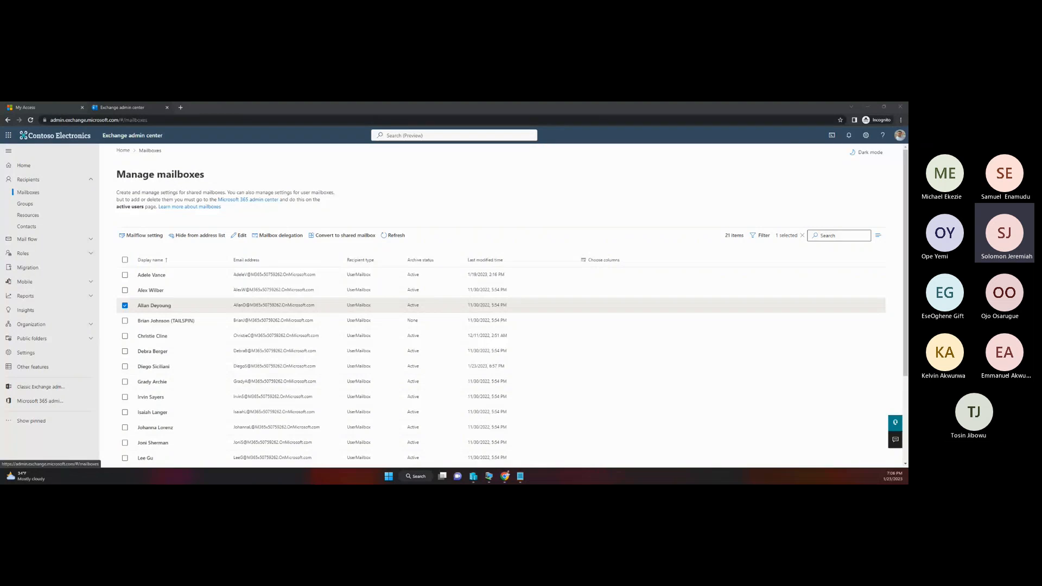
Step: Open a new Edge InPrivate window and load the My Access portal link copied from the Exchange Admin Access package in Entra
{"action": "left_click", "coordinate": [767, 144]}
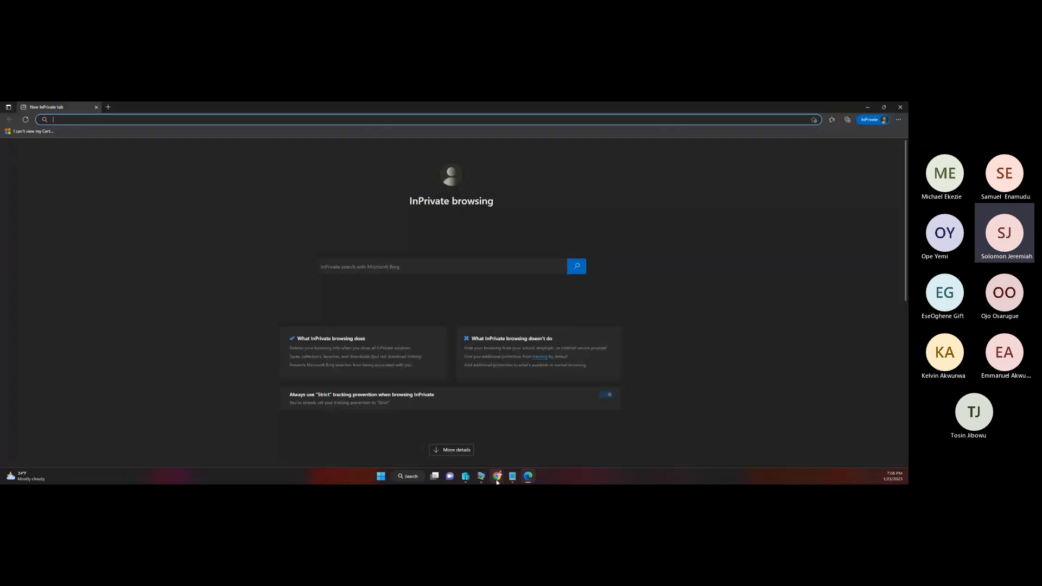
{"action": "left_click", "coordinate": [498, 476]}
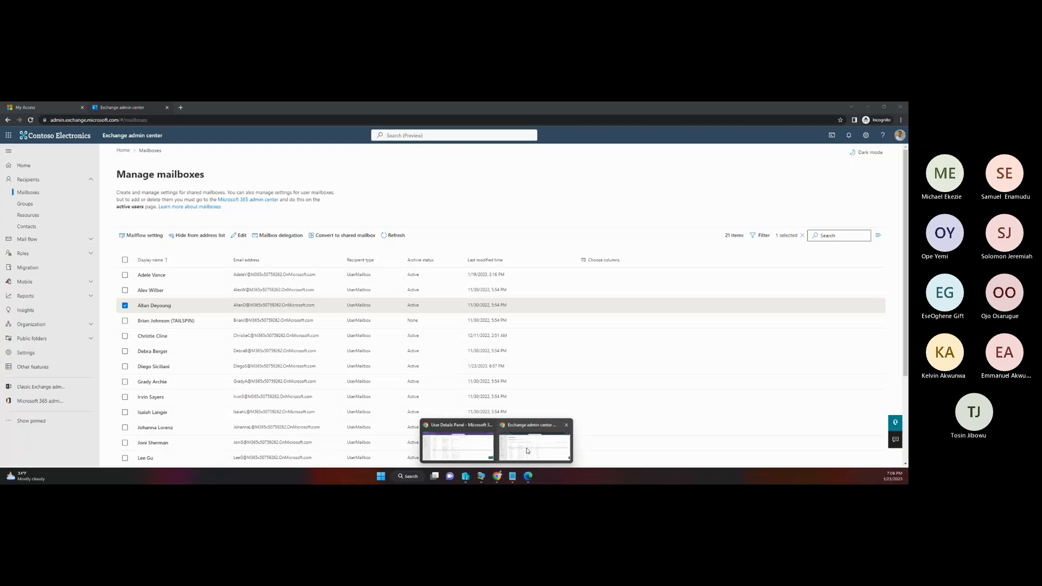
{"action": "left_click", "coordinate": [458, 446]}
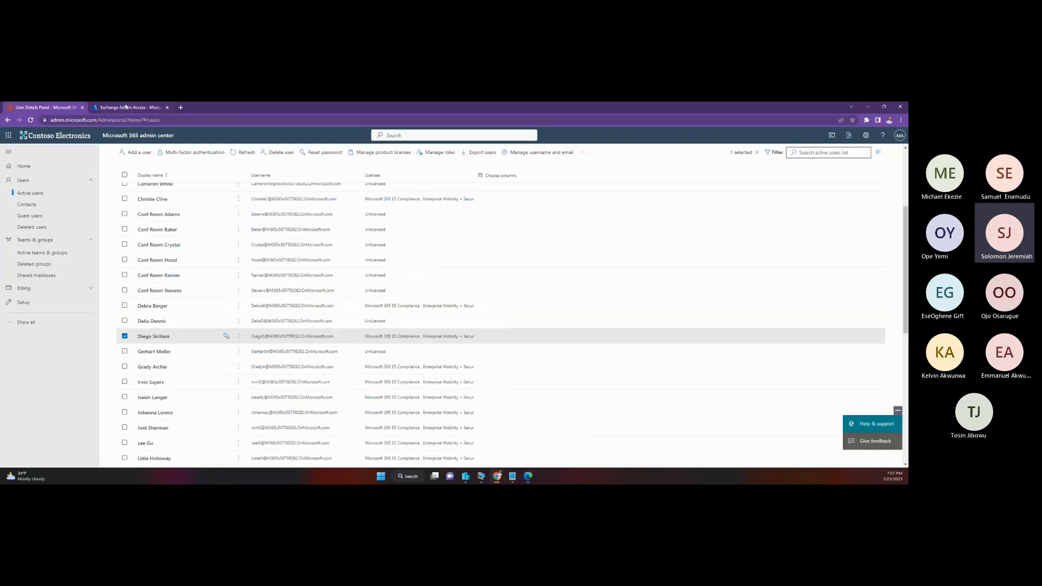
{"action": "left_click", "coordinate": [126, 107]}
{"action": "left_click", "coordinate": [753, 283]}
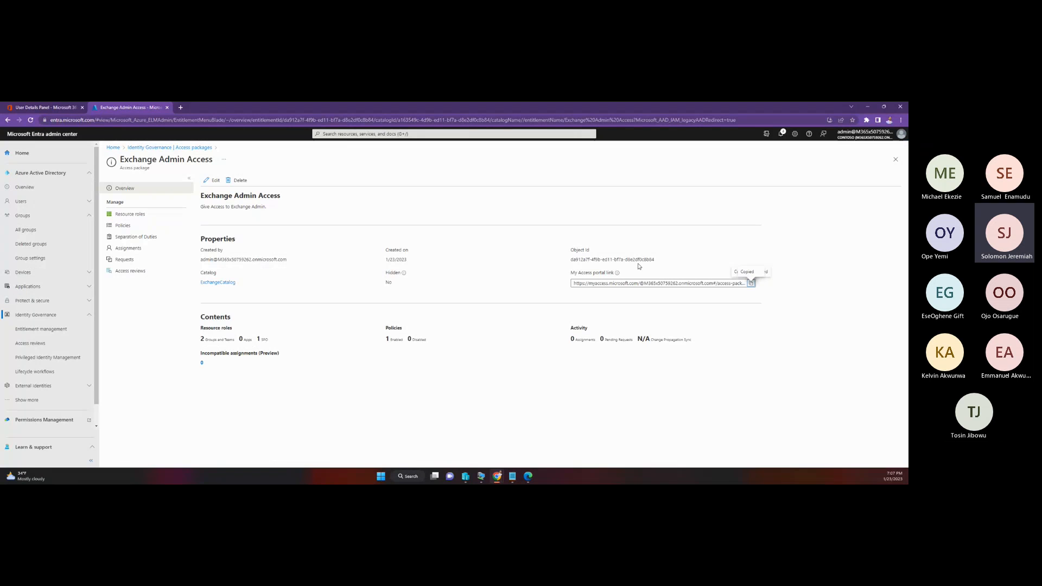
{"action": "left_click", "coordinate": [528, 476]}
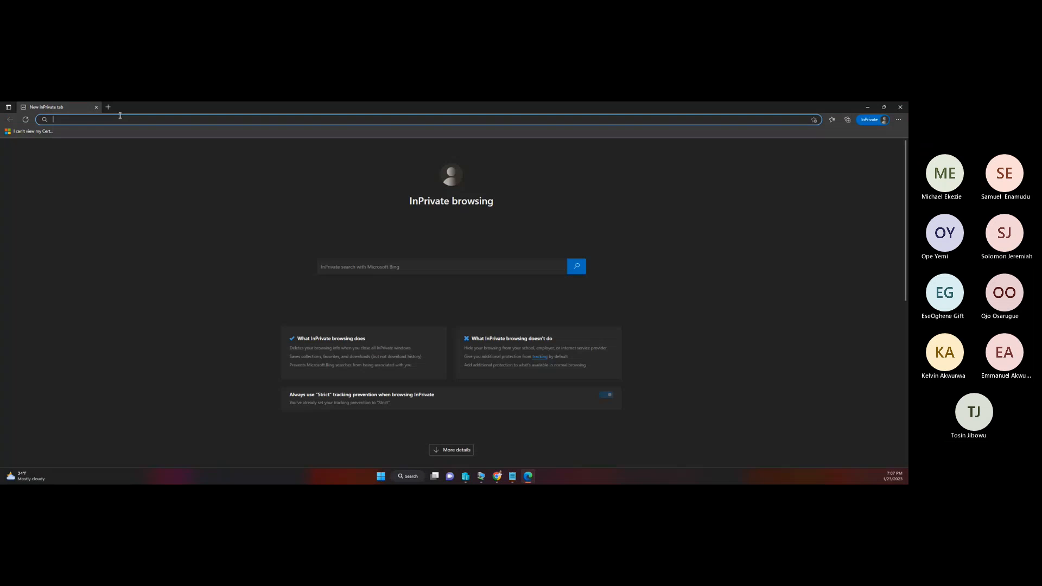
{"action": "key", "text": "ctrl+v"}
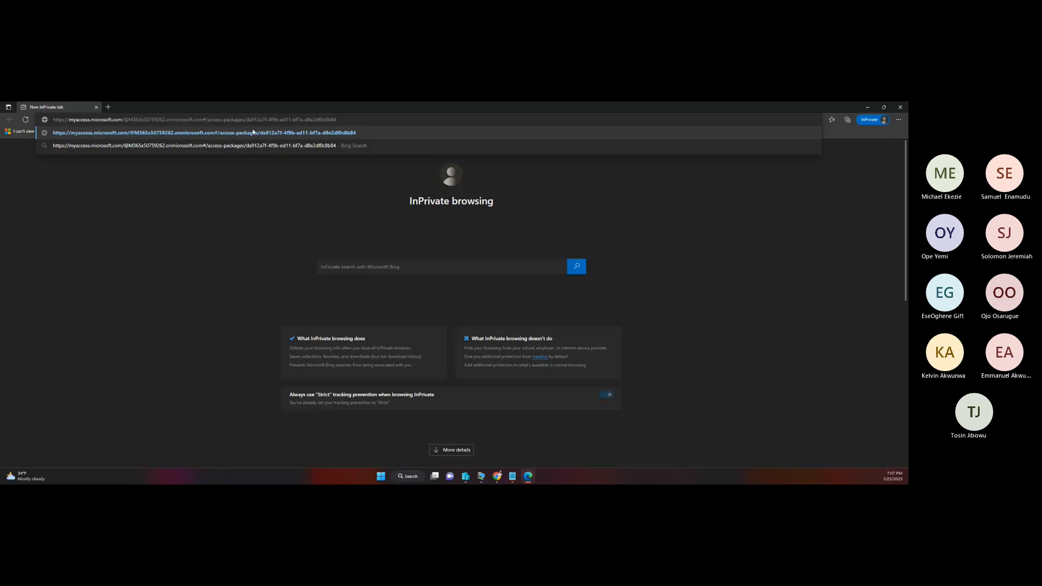
{"action": "key", "text": "Return"}
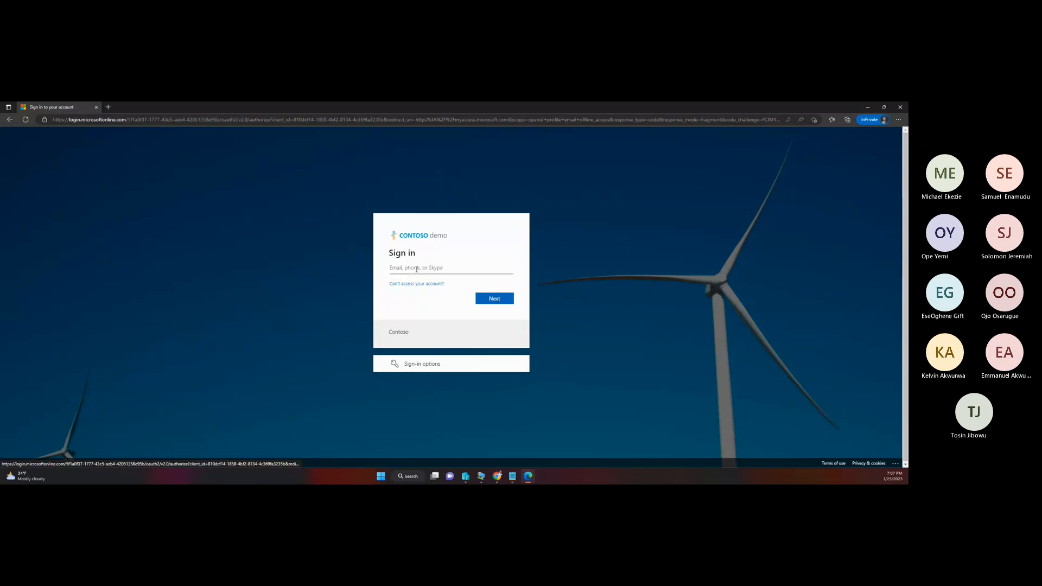
Step: Copy the approver's username from the Notepad list into the Contoso sign-in form in Edge and submit it
{"action": "left_click", "coordinate": [513, 477]}
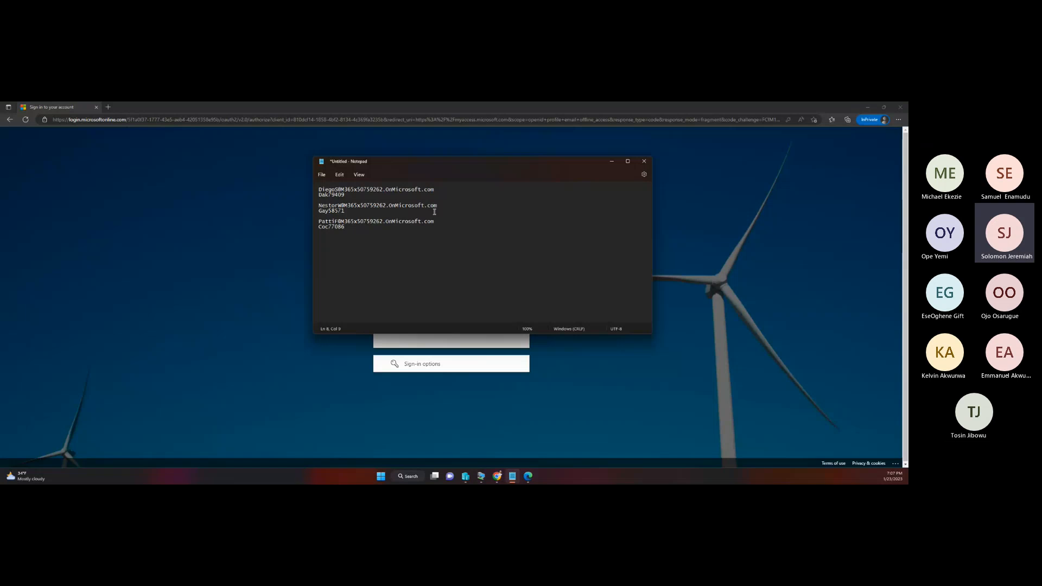
{"action": "left_click_drag", "start_coordinate": [438, 206], "coordinate": [324, 201]}
{"action": "right_click", "coordinate": [326, 204]}
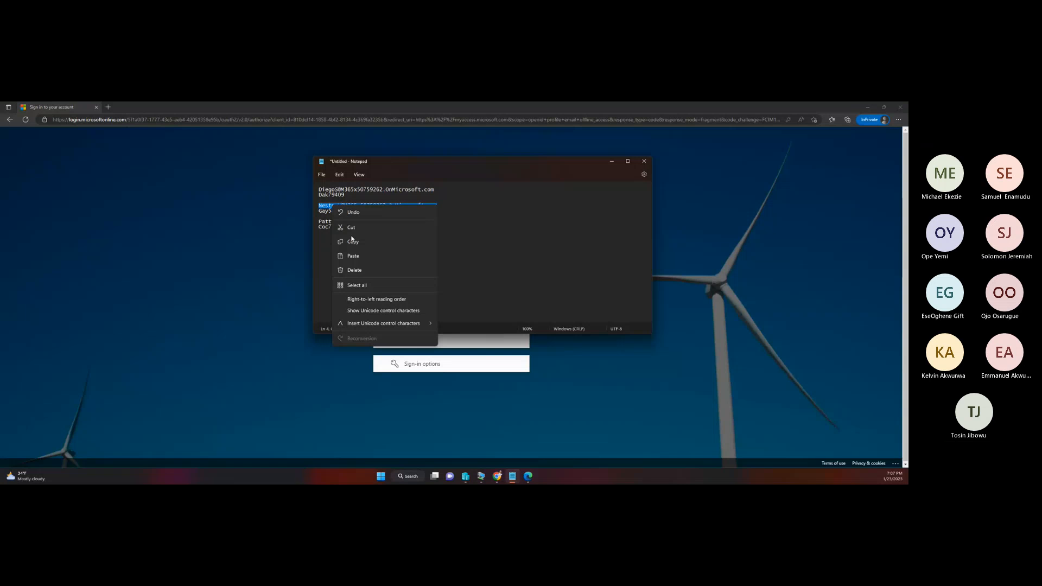
{"action": "left_click", "coordinate": [347, 241]}
{"action": "left_click", "coordinate": [342, 341]}
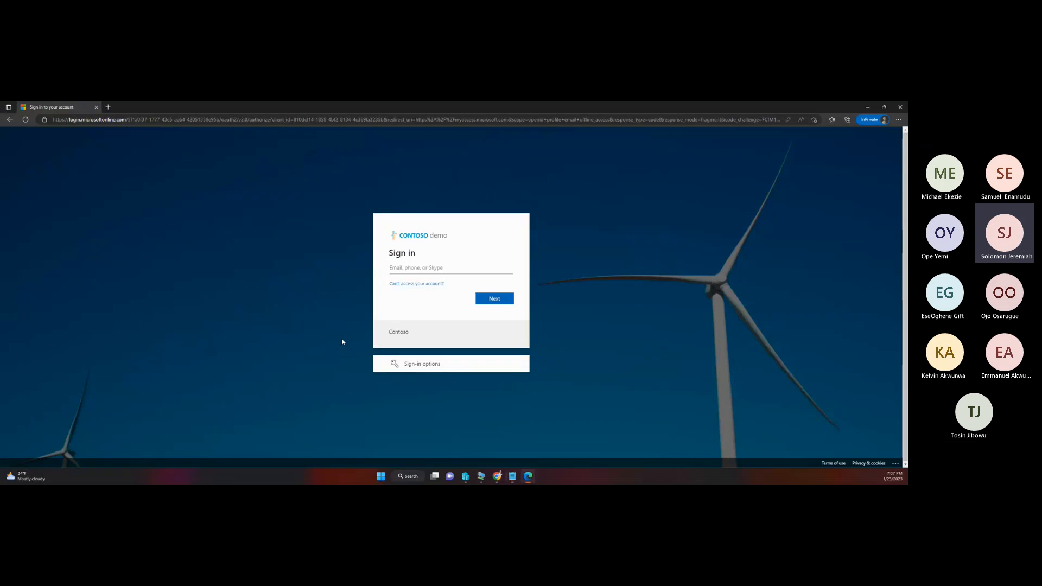
{"action": "left_click", "coordinate": [420, 269]}
{"action": "key", "text": "ctrl+v"}
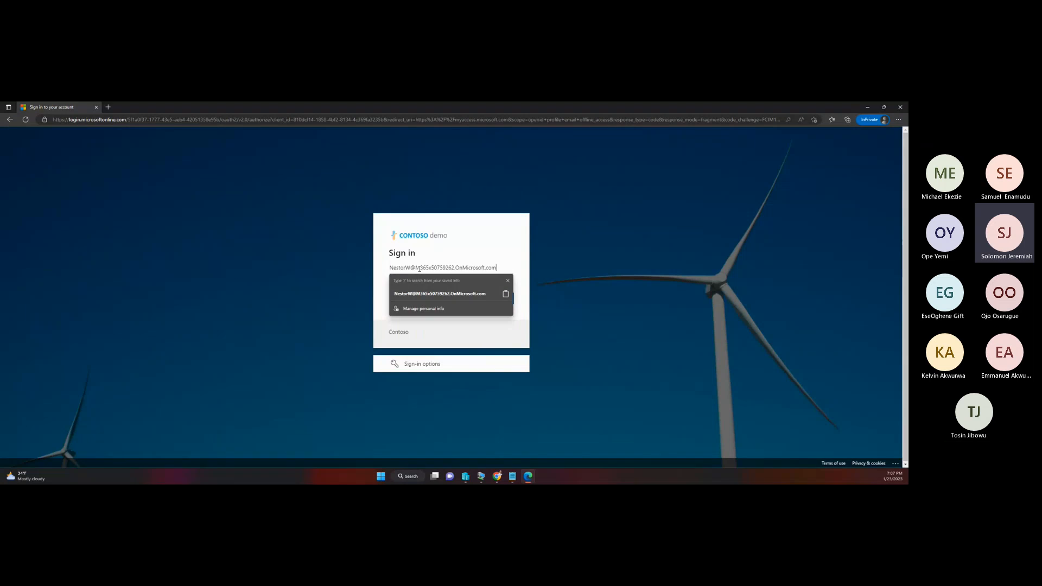
{"action": "left_click", "coordinate": [532, 251]}
{"action": "left_click", "coordinate": [501, 300]}
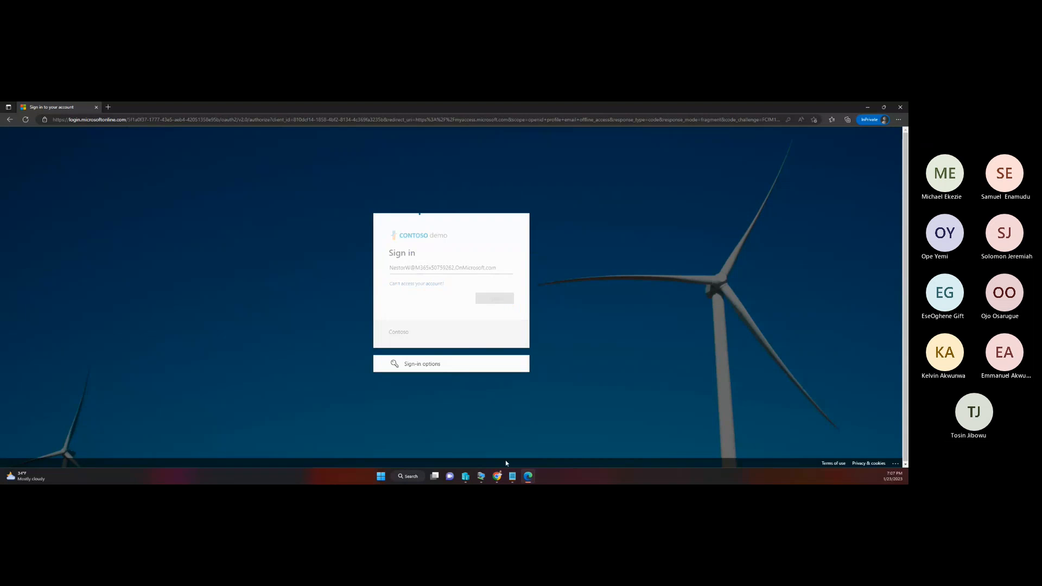
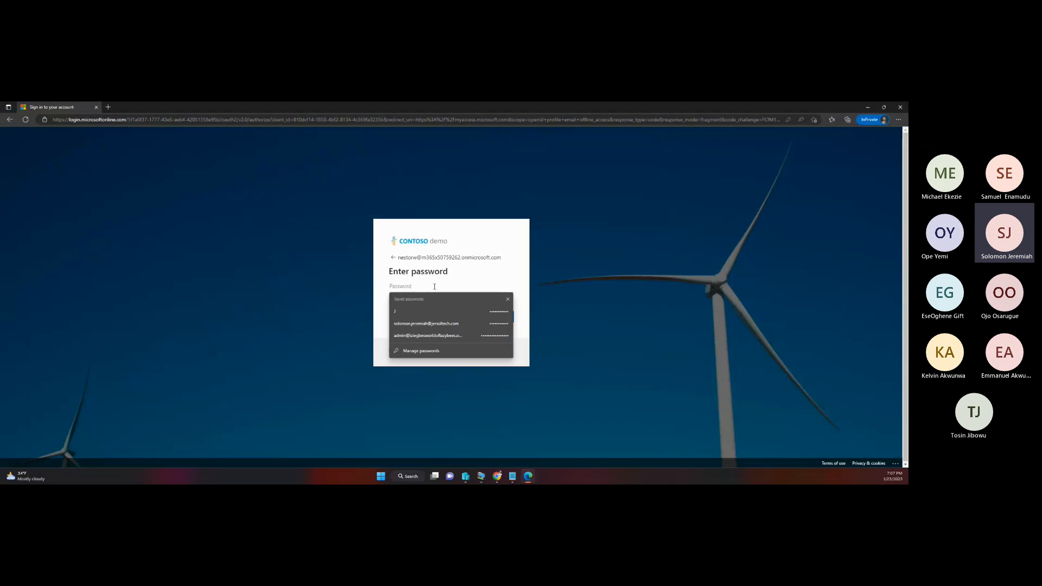
Step: Enter the approver's account password in the Contoso sign-in form, sign in and choose to stay signed in
{"action": "key", "text": "ctrl+v"}
{"action": "left_click", "coordinate": [488, 317]}
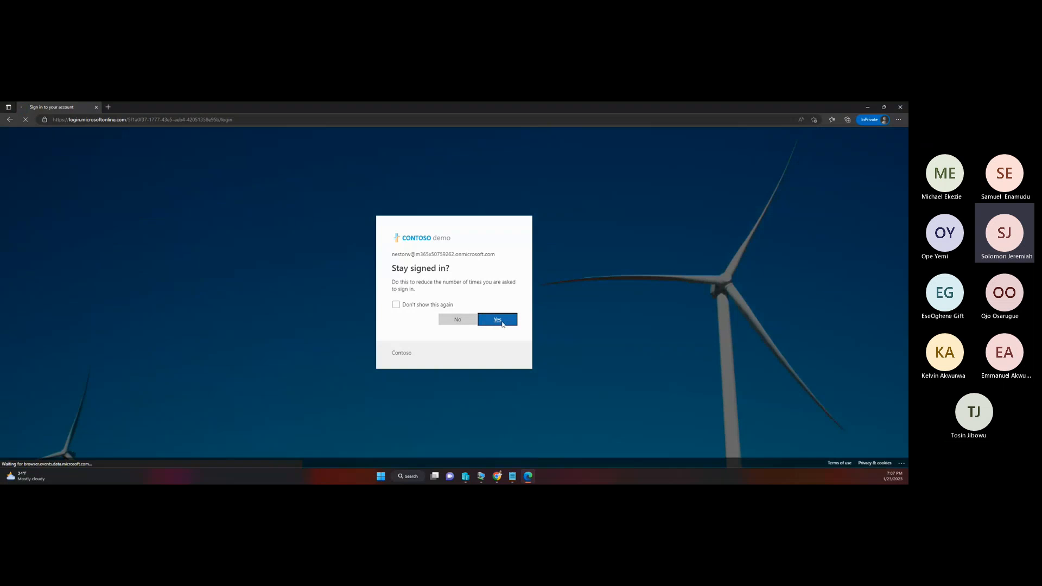
{"action": "left_click", "coordinate": [502, 323]}
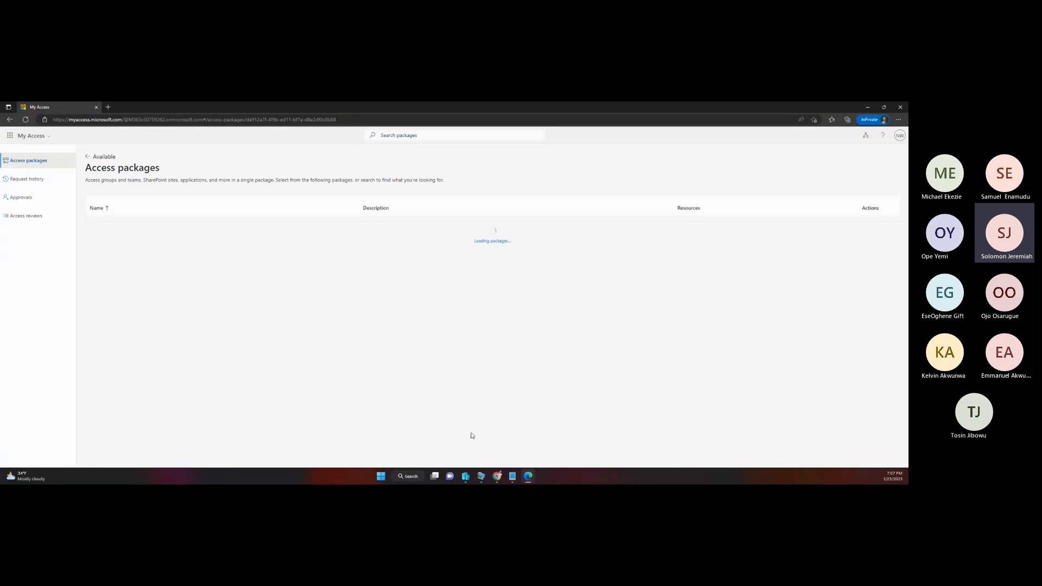
Step: Switch to the Chrome Incognito window showing the Exchange admin center mailboxes and close that window
{"action": "mouse_move", "coordinate": [498, 476]}
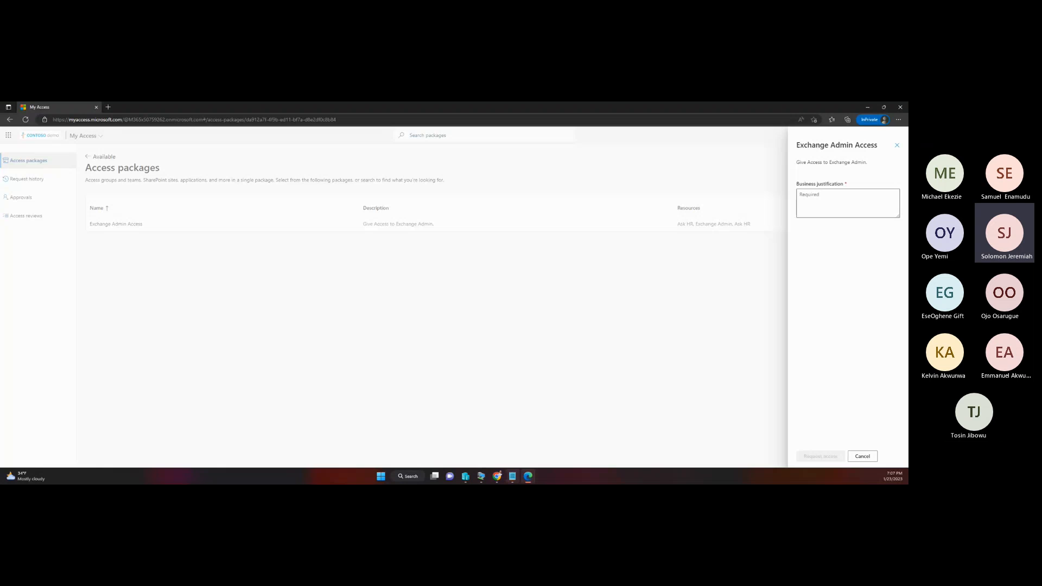
{"action": "left_click", "coordinate": [545, 455]}
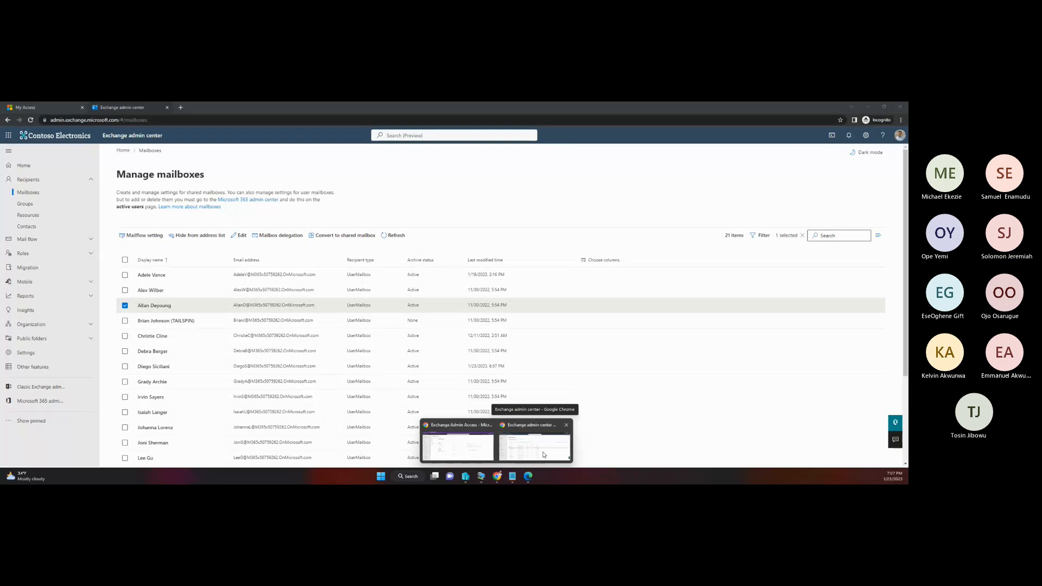
{"action": "left_click", "coordinate": [899, 107]}
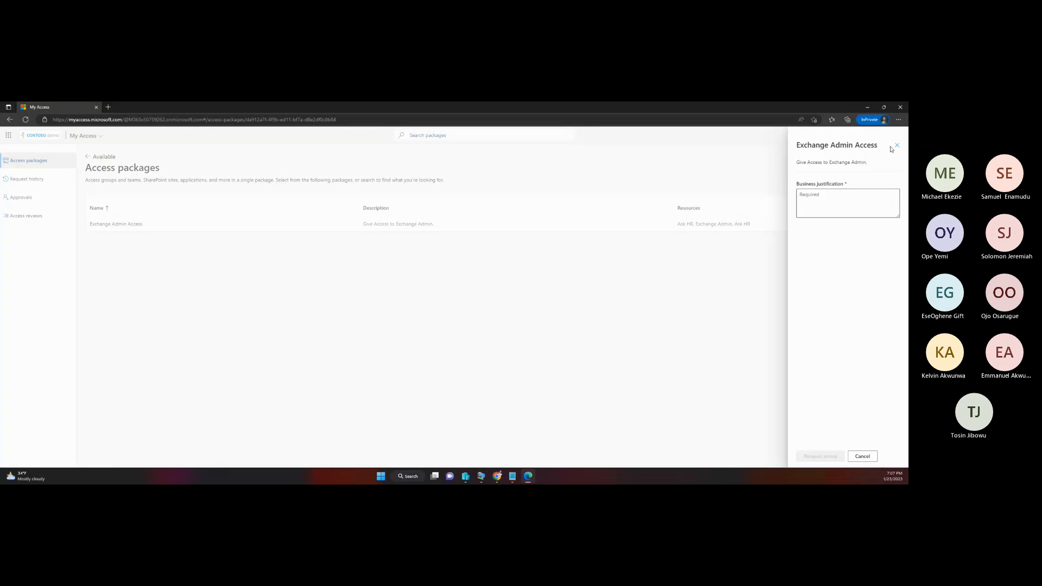
Step: Dismiss the Exchange Admin Access request form in the approver's My Access session and open the pending approvals
{"action": "left_click", "coordinate": [897, 146]}
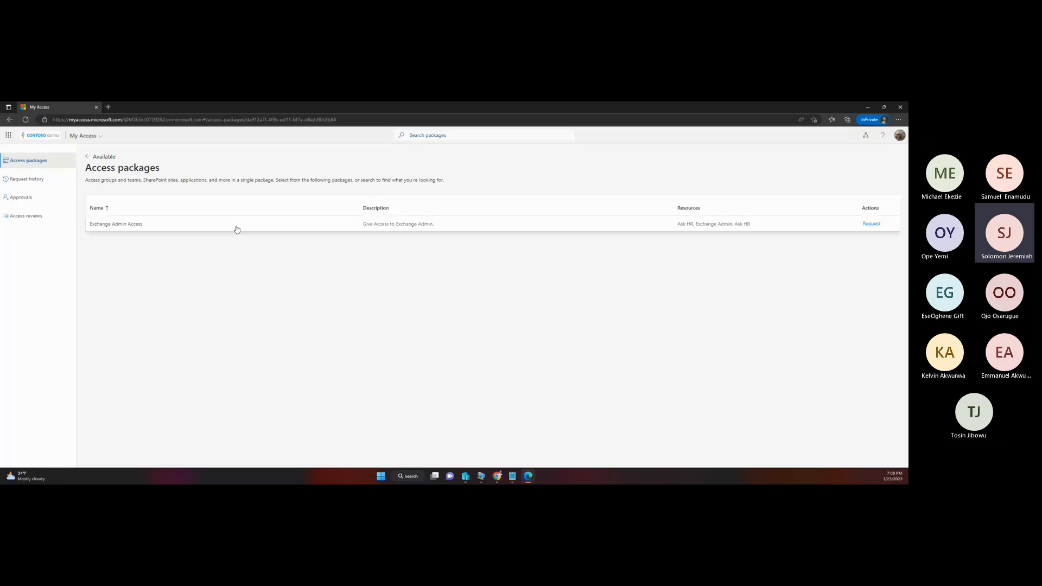
{"action": "left_click", "coordinate": [24, 197]}
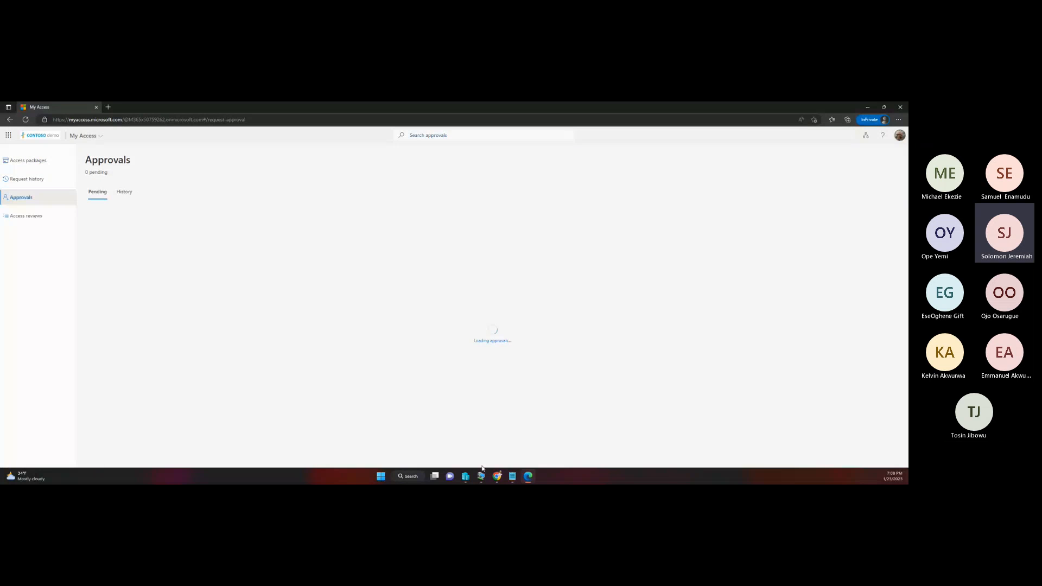
Step: Open a new Chrome Incognito window and load the My Access portal link for the Exchange Admin Access package from the clipboard history
{"action": "mouse_move", "coordinate": [498, 478]}
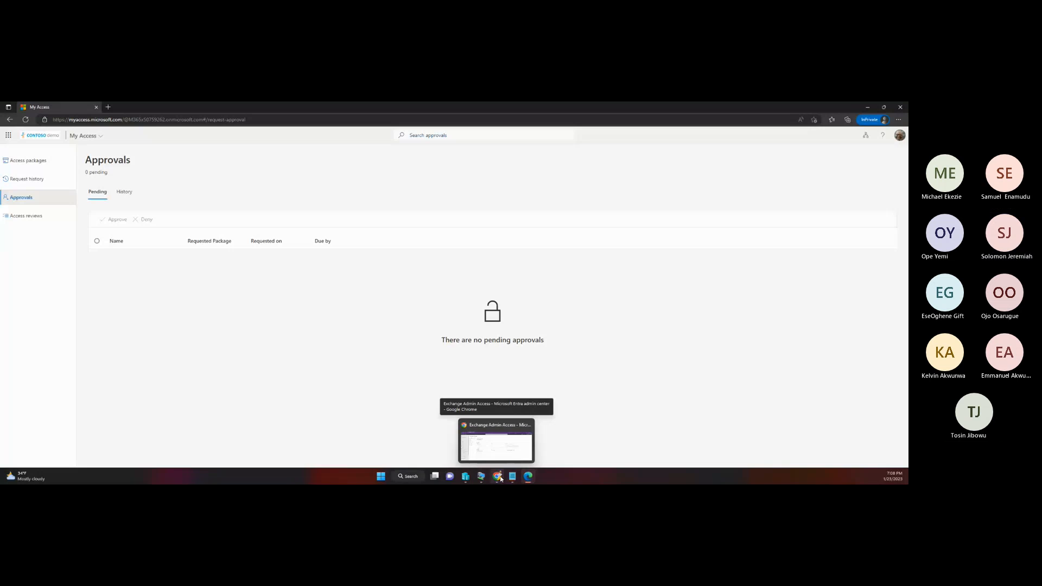
{"action": "left_click", "coordinate": [499, 478]}
{"action": "left_click", "coordinate": [901, 120]}
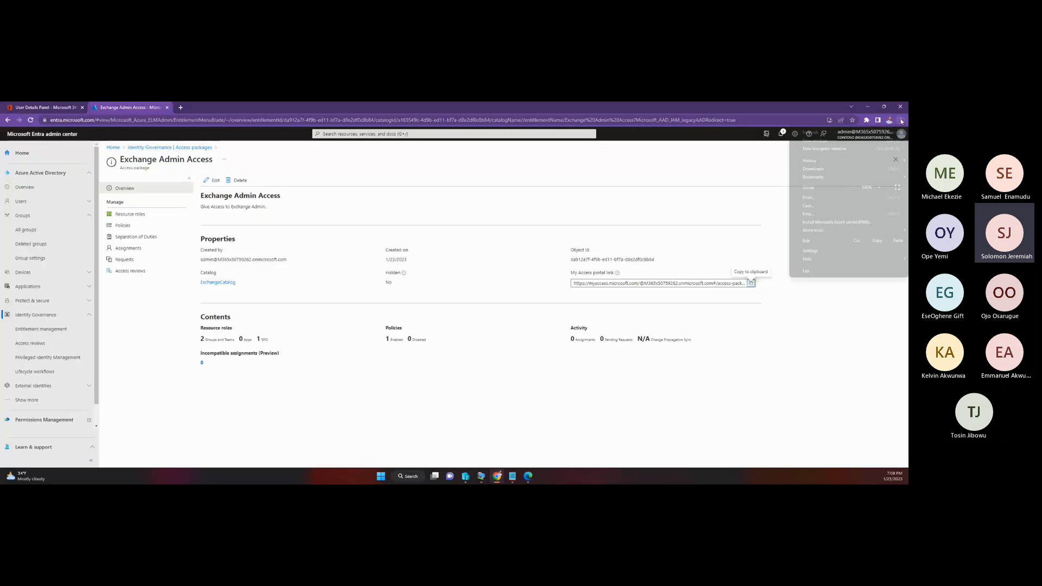
{"action": "left_click", "coordinate": [825, 149]}
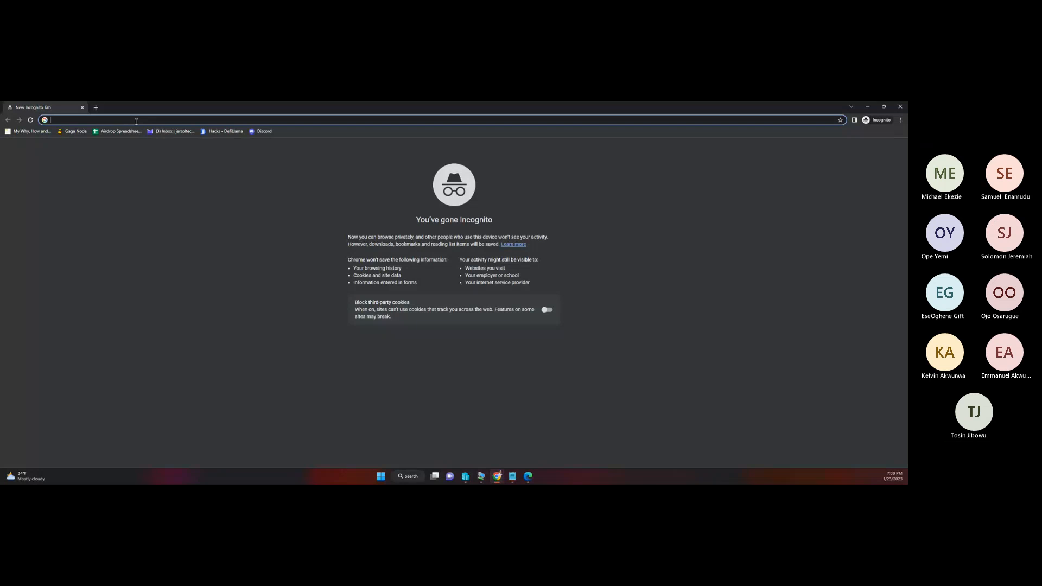
{"action": "key", "text": "super+v"}
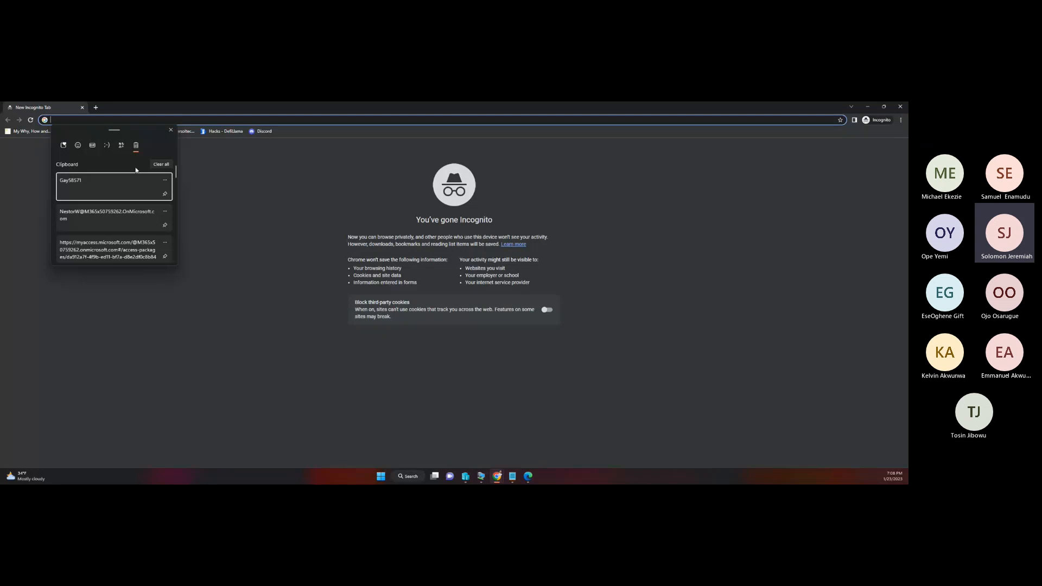
{"action": "left_click", "coordinate": [101, 248]}
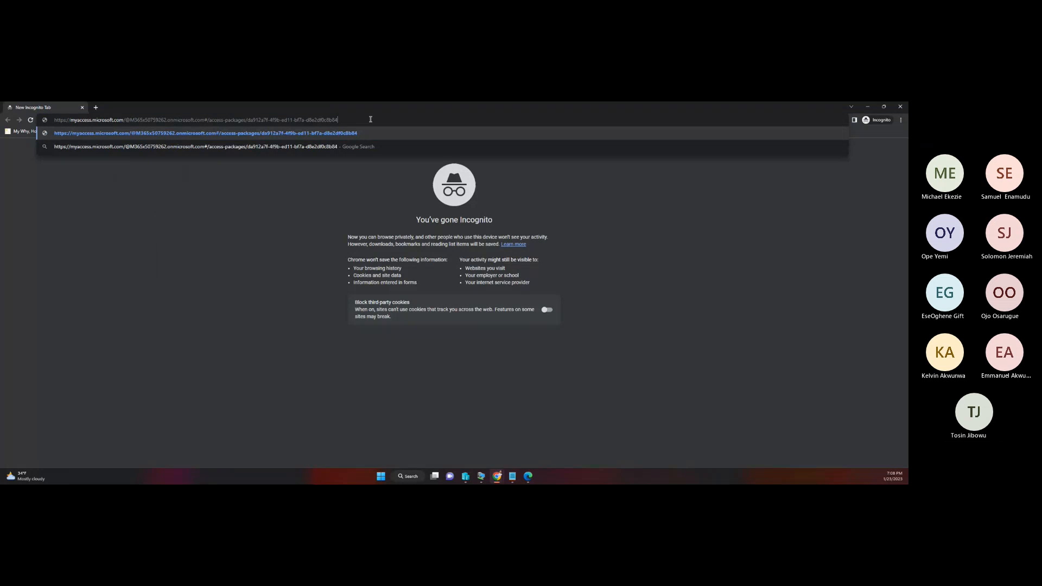
{"action": "key", "text": "Return"}
Step: Copy the third account's username from the Notepad credentials list
{"action": "left_click", "coordinate": [513, 476]}
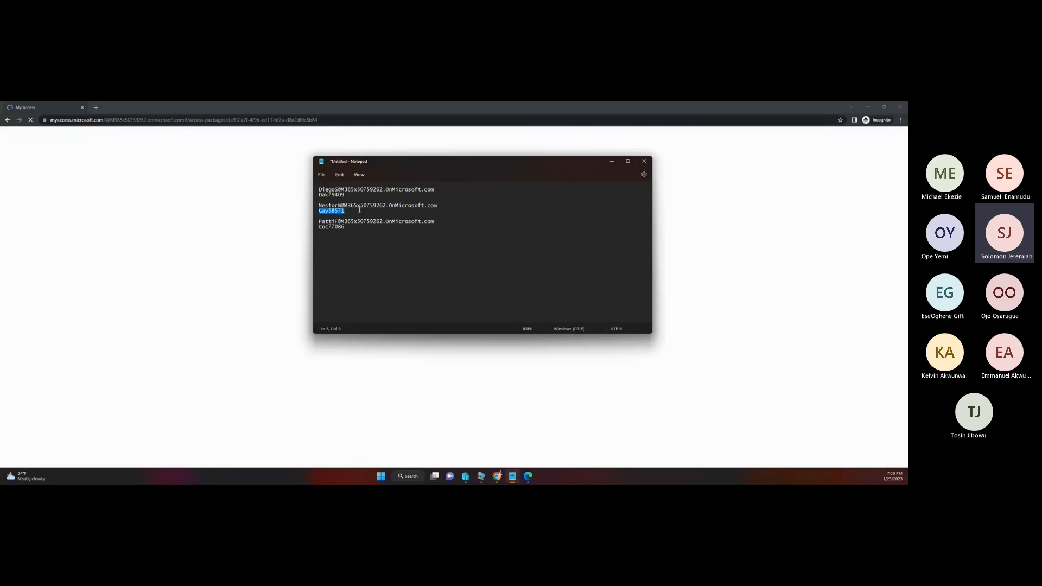
{"action": "left_click", "coordinate": [435, 221]}
{"action": "left_click_drag", "start_coordinate": [435, 222], "coordinate": [319, 221]}
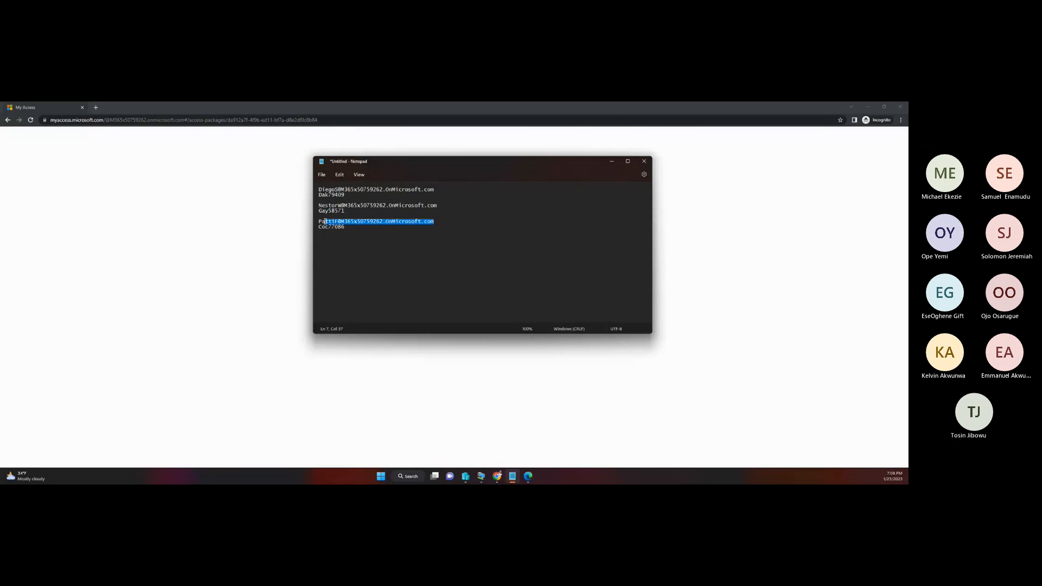
{"action": "right_click", "coordinate": [323, 224]}
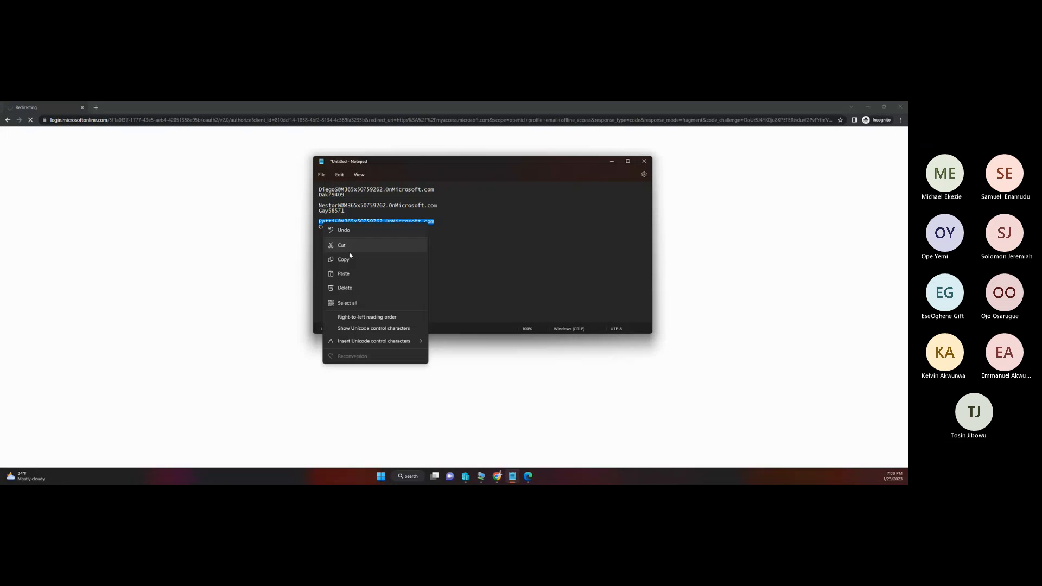
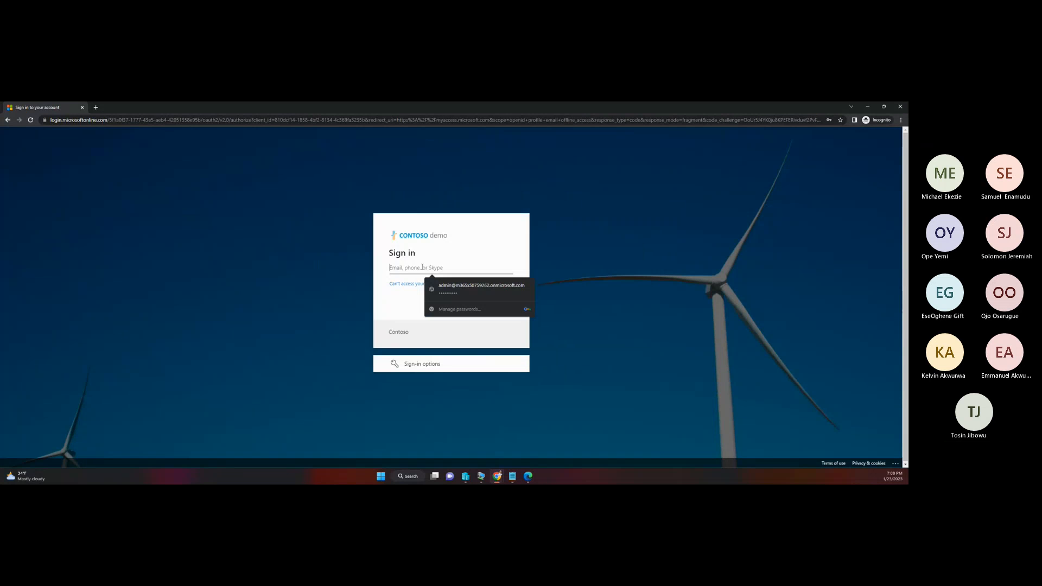
Step: Sign in to My Access with the third account's username and password from the clipboard history
{"action": "key", "text": "super+v"}
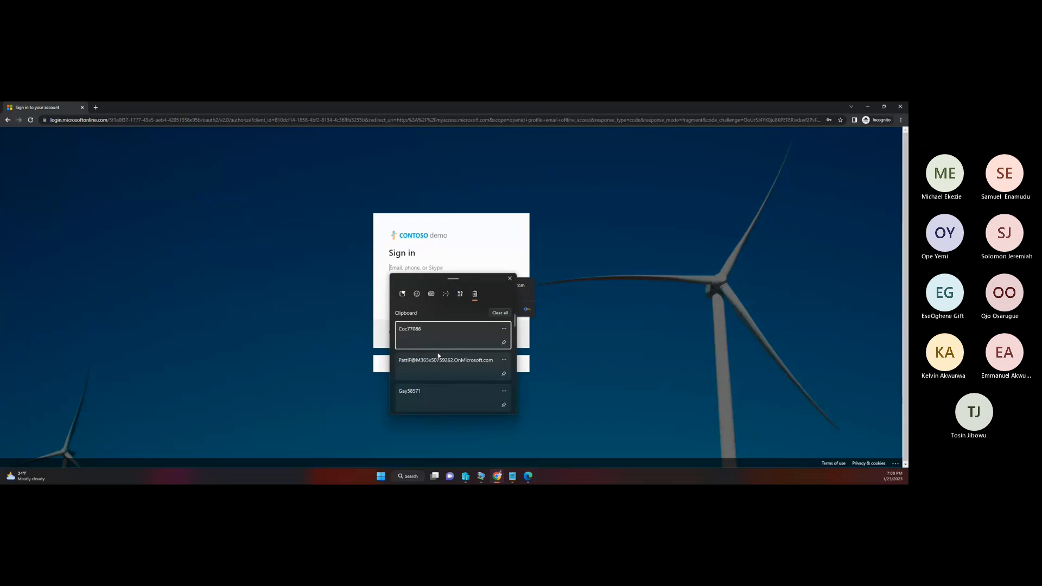
{"action": "left_click", "coordinate": [437, 360]}
{"action": "left_click", "coordinate": [477, 296]}
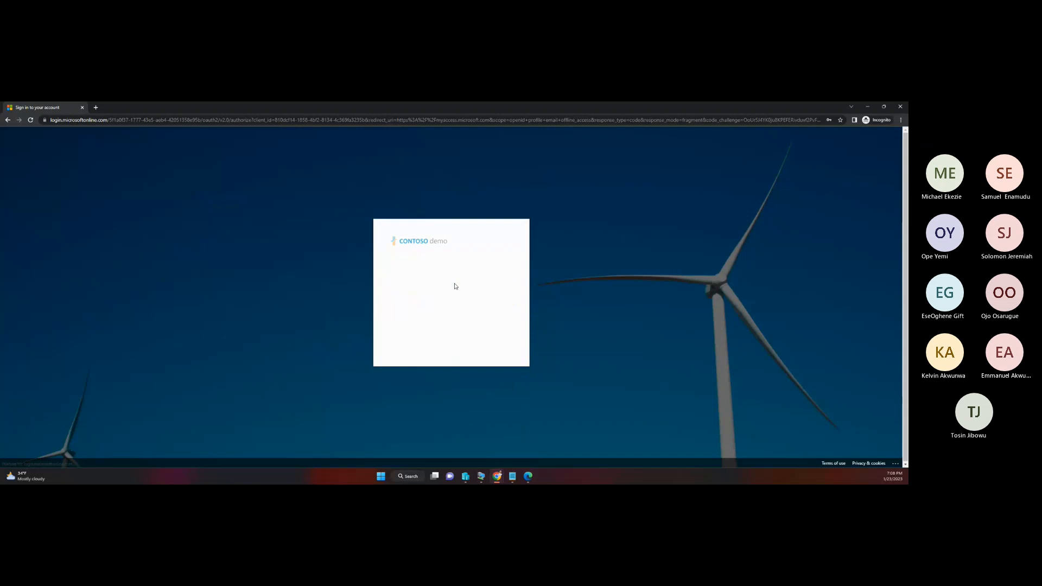
{"action": "left_click", "coordinate": [419, 287]}
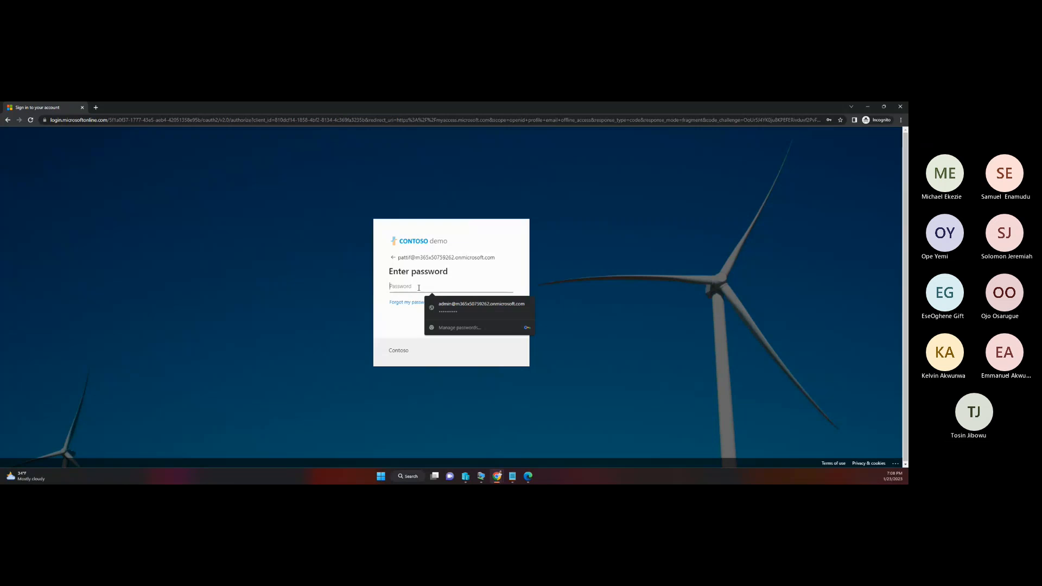
{"action": "key", "text": "super+v"}
{"action": "left_click", "coordinate": [419, 355]}
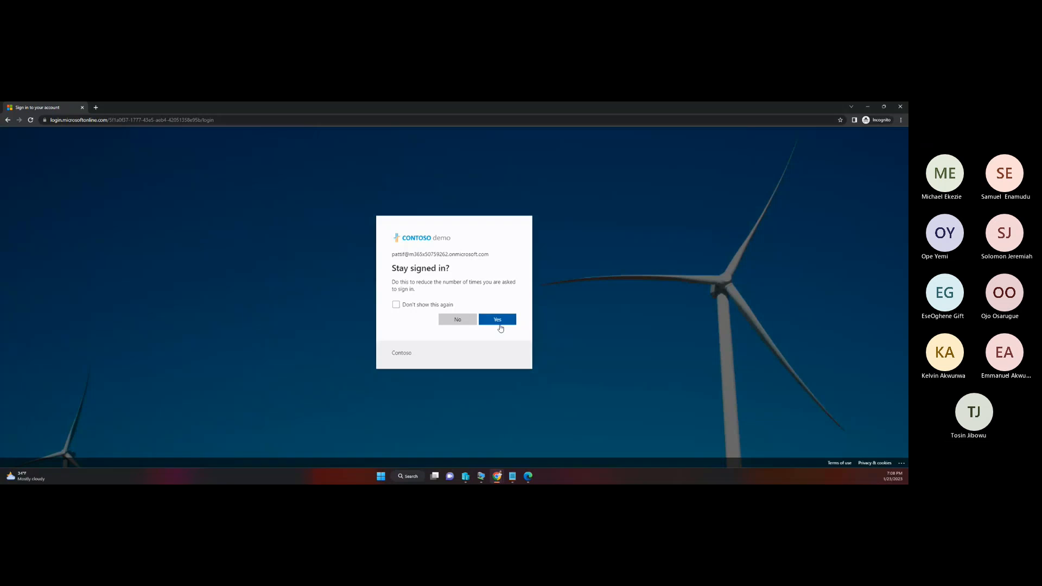
{"action": "left_click", "coordinate": [497, 321]}
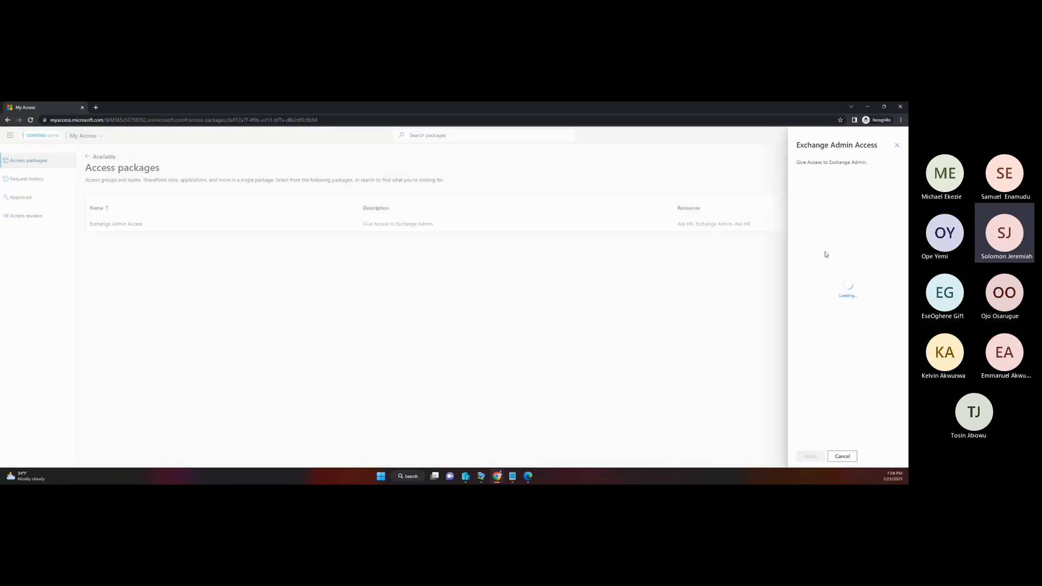
Step: Request the Exchange Admin Access package with a business justification giving the requester's first name and "I need the role"
{"action": "left_click", "coordinate": [842, 203]}
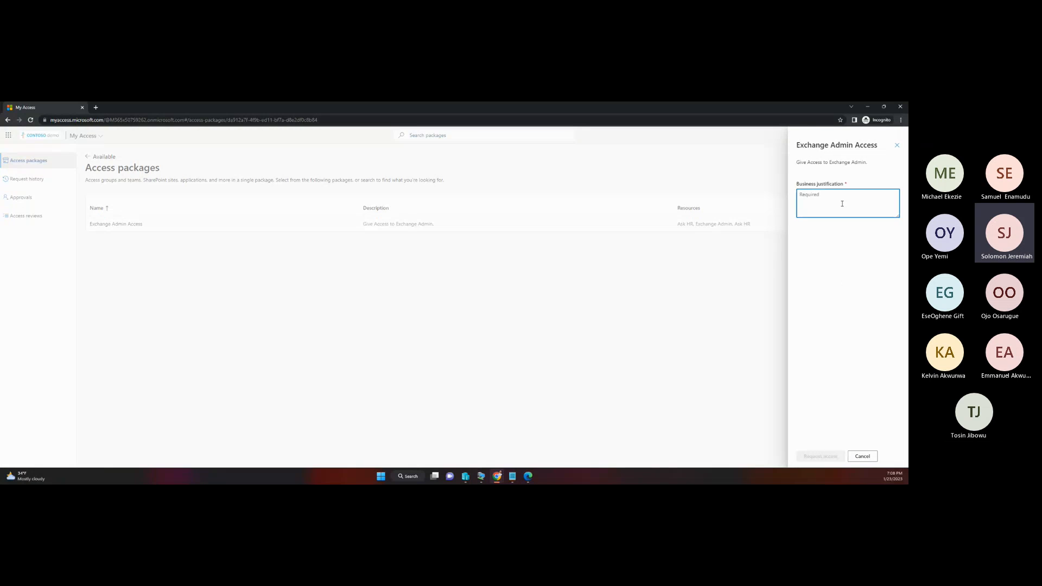
{"action": "type", "text": "I am "}
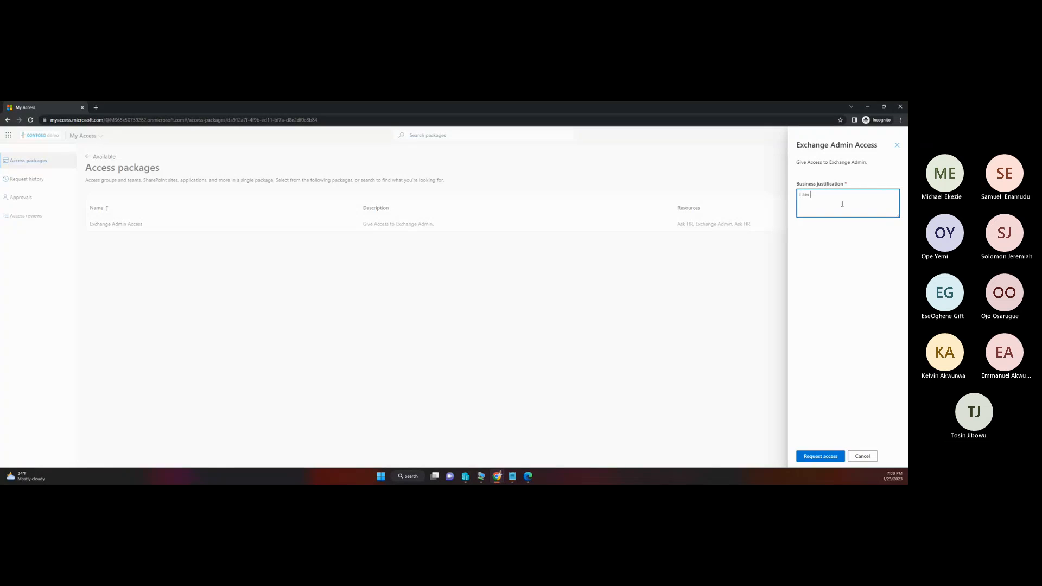
{"action": "type", "text": "Patti I need the role."}
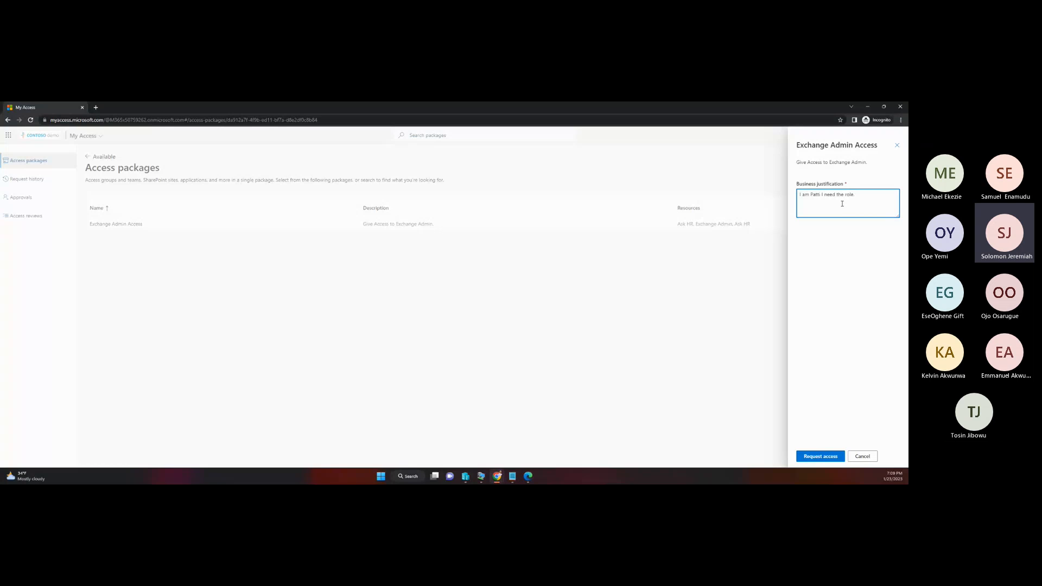
{"action": "left_click", "coordinate": [820, 457]}
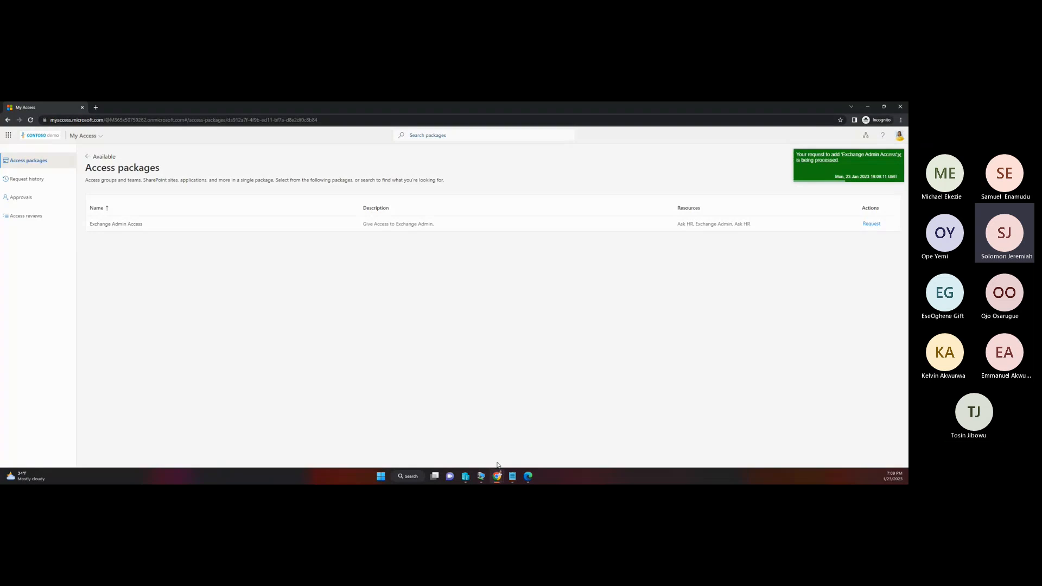
Step: Switch to the approver's Edge InPrivate session and refresh the pending approvals to check for the new access request
{"action": "left_click", "coordinate": [529, 476]}
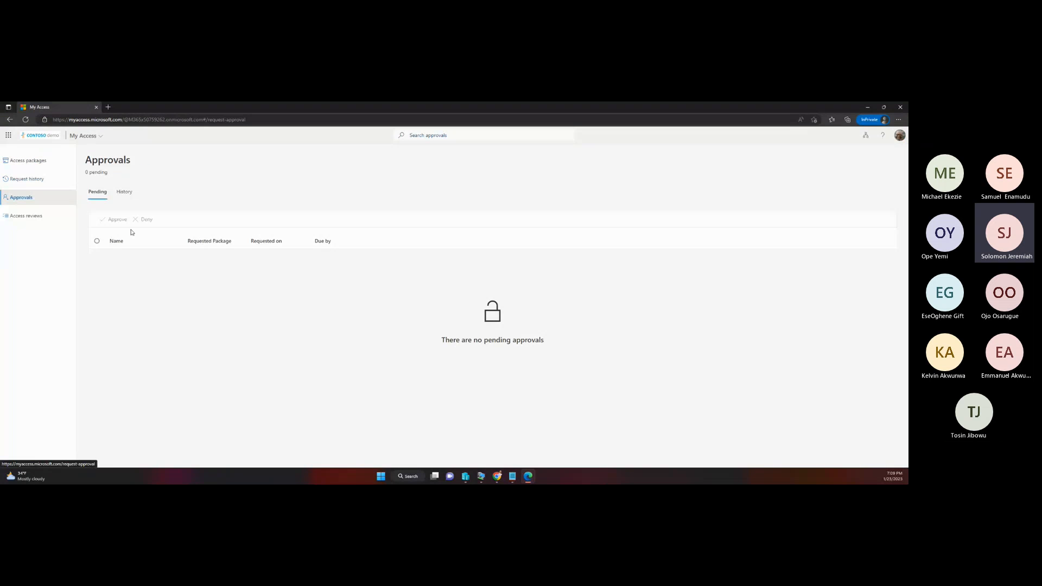
{"action": "left_click", "coordinate": [26, 120]}
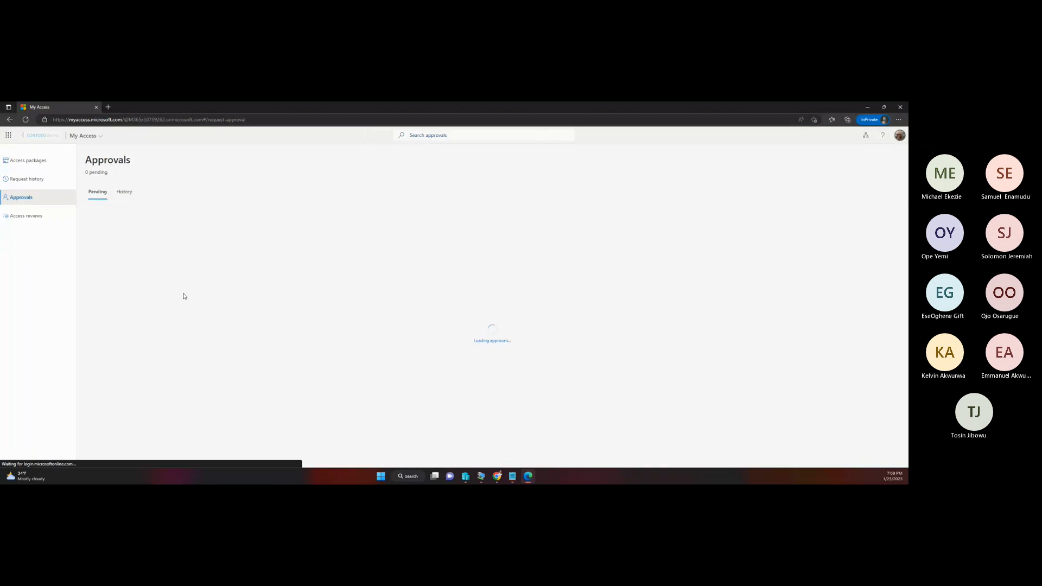
{"action": "left_click", "coordinate": [126, 194]}
{"action": "left_click", "coordinate": [98, 193]}
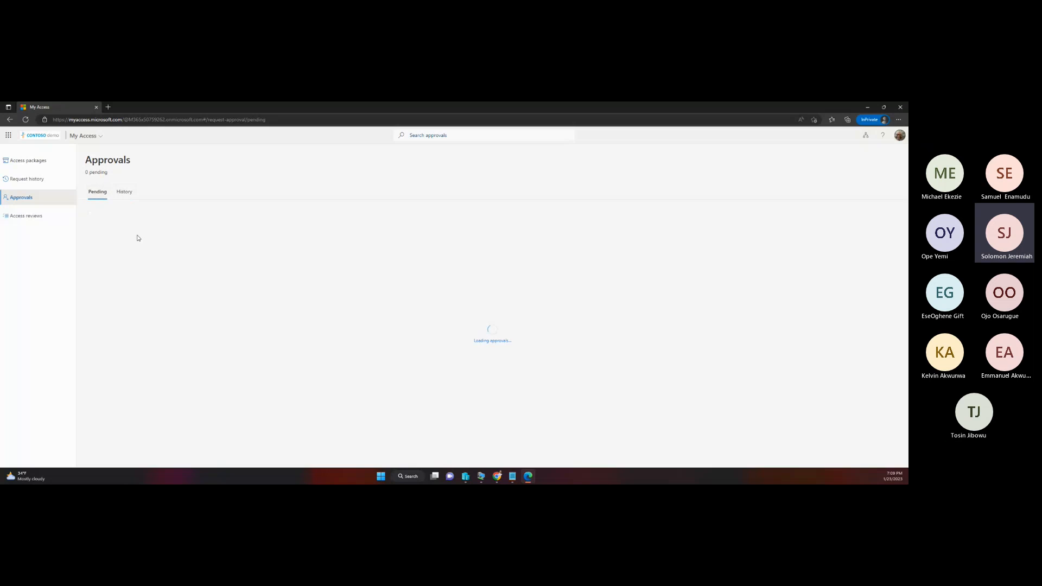
{"action": "left_click", "coordinate": [26, 120]}
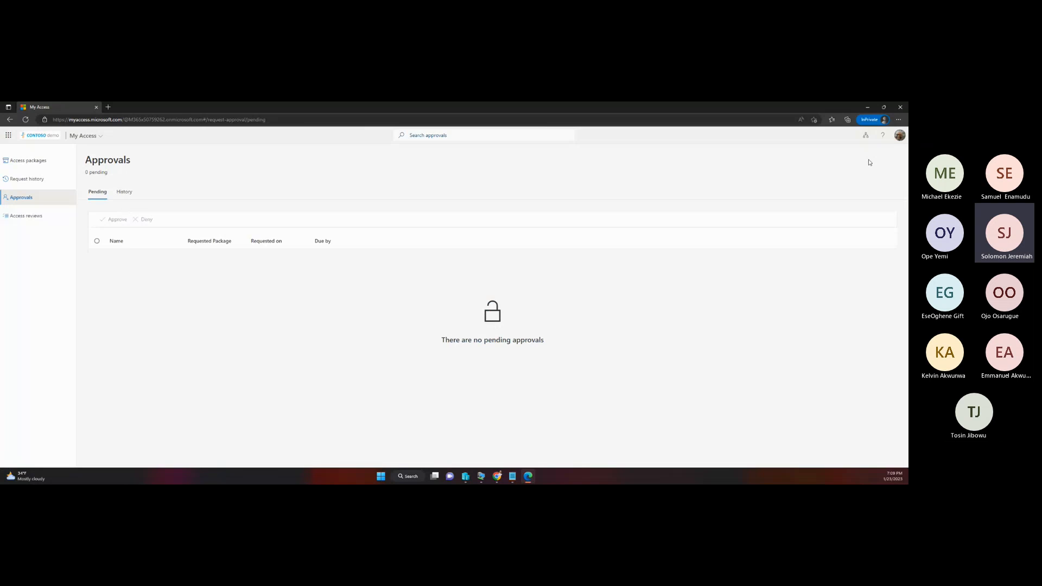
Step: Close the approver's My Access window and open a maximized new Edge InPrivate window
{"action": "left_click", "coordinate": [901, 107]}
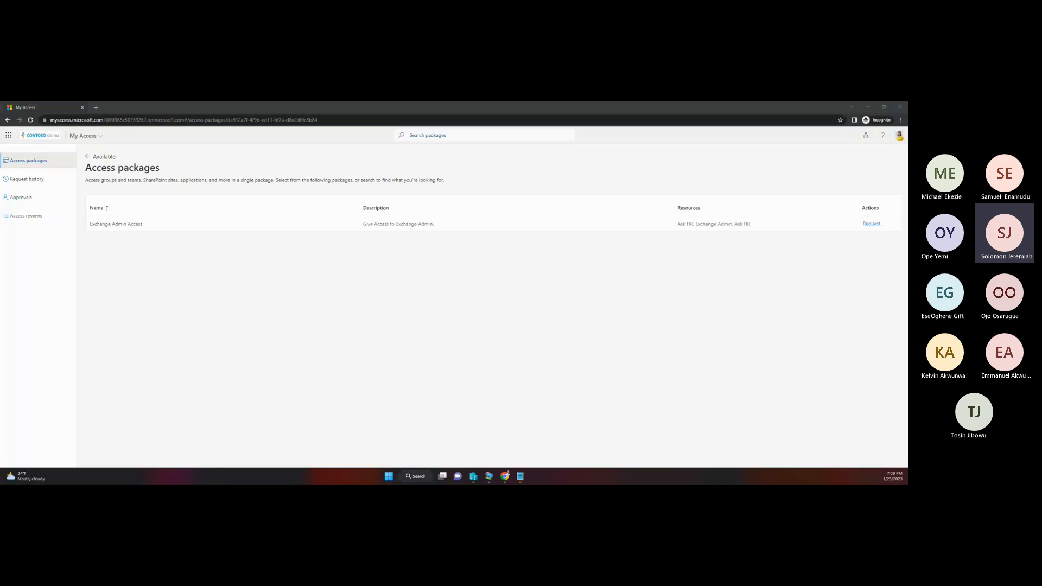
{"action": "left_click_drag", "start_coordinate": [672, 190], "coordinate": [621, 159]}
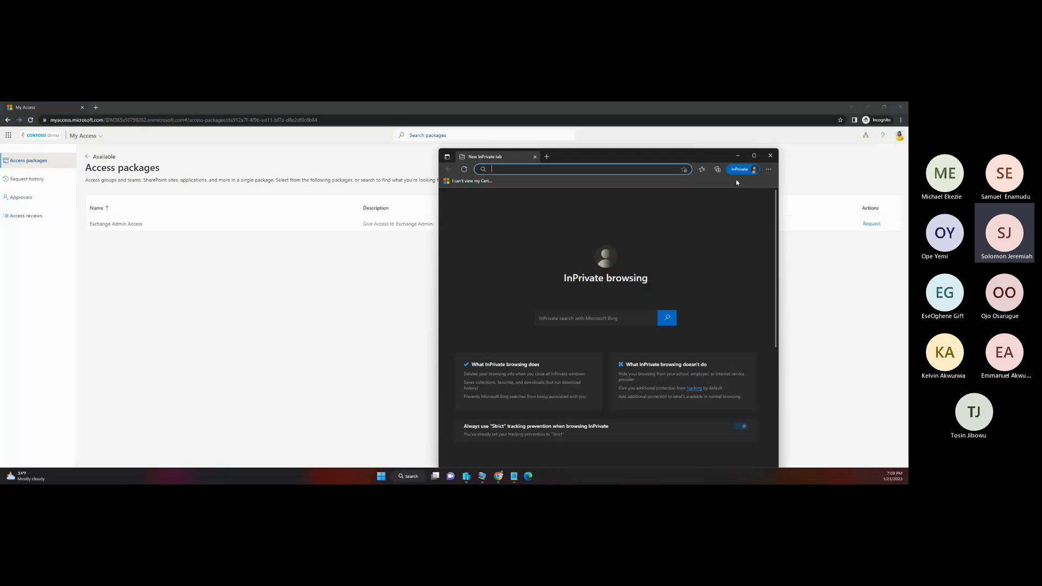
{"action": "left_click", "coordinate": [753, 157]}
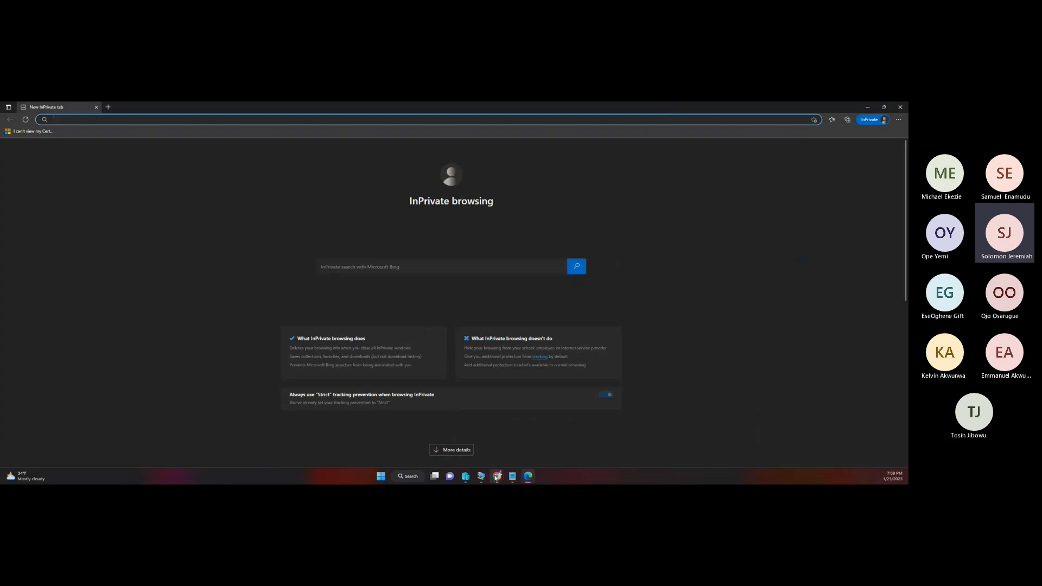
Step: Switch to the admin's Chrome window and show the active users list in the Microsoft 365 admin center
{"action": "mouse_move", "coordinate": [496, 478]}
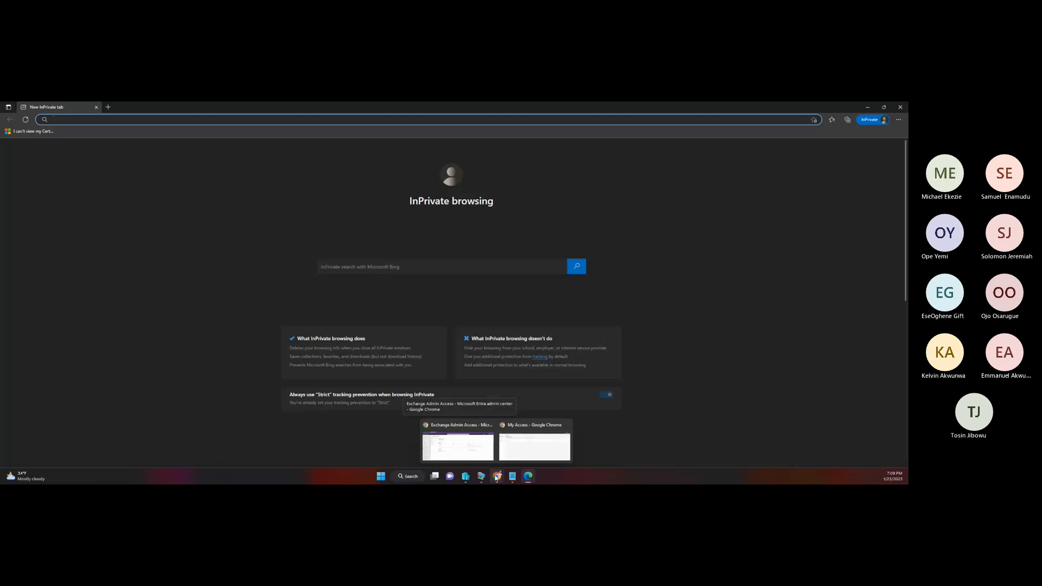
{"action": "mouse_move", "coordinate": [514, 461]}
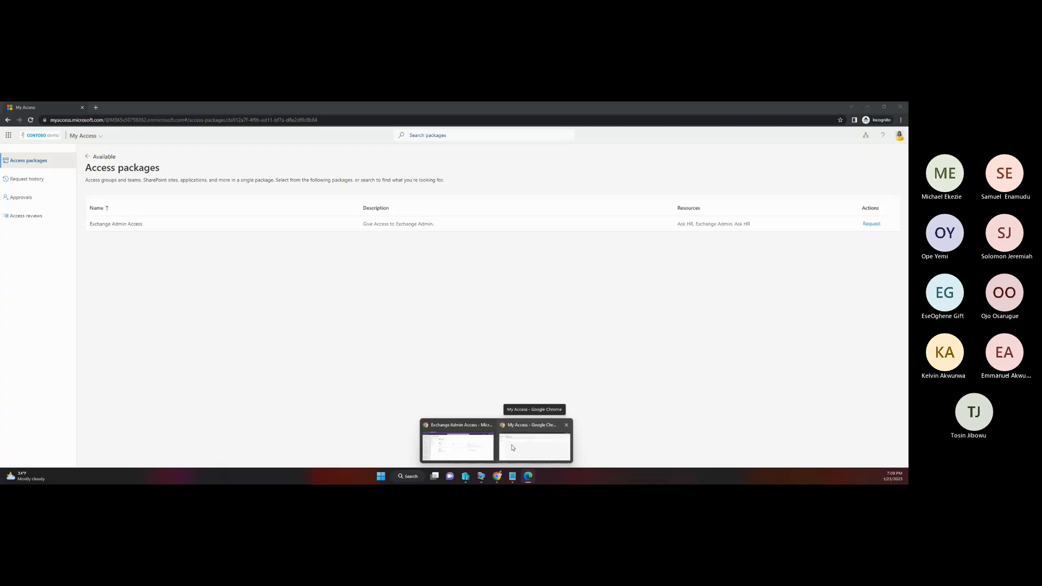
{"action": "left_click", "coordinate": [457, 446]}
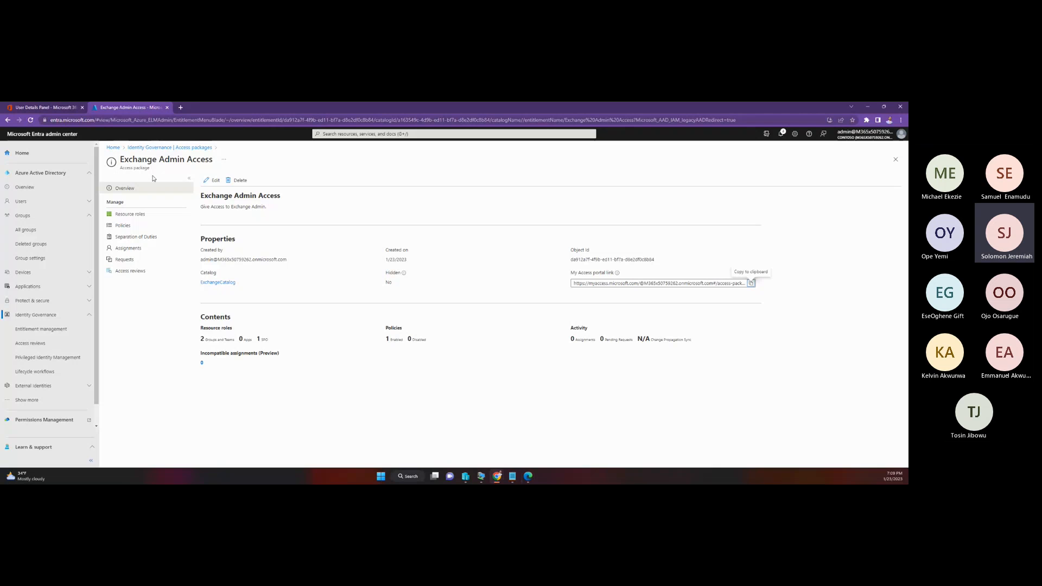
{"action": "left_click", "coordinate": [48, 108]}
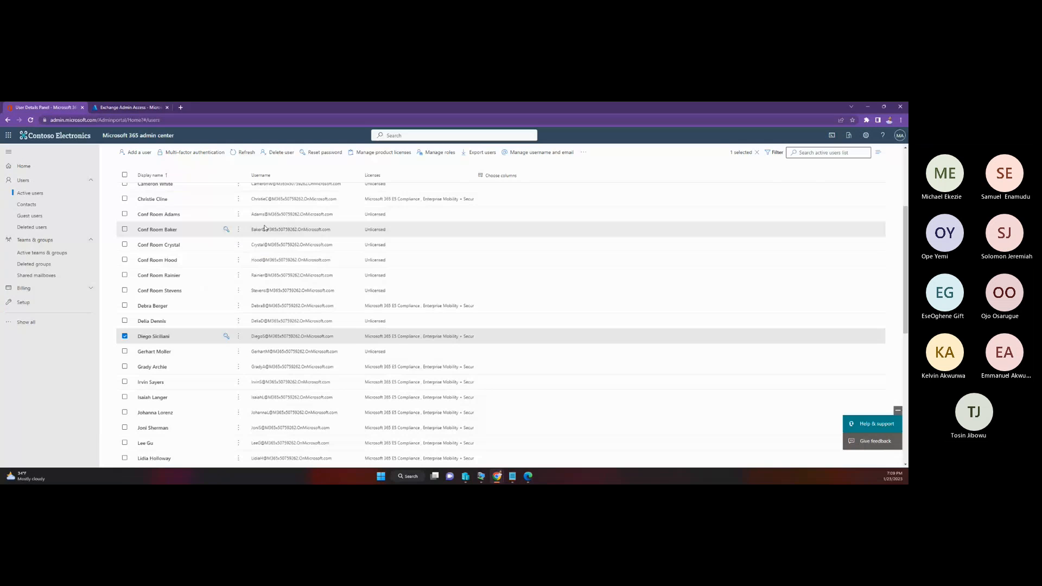
{"action": "scroll", "coordinate": [217, 233], "scroll_direction": "up", "scroll_amount": 5}
{"action": "left_click", "coordinate": [170, 236]}
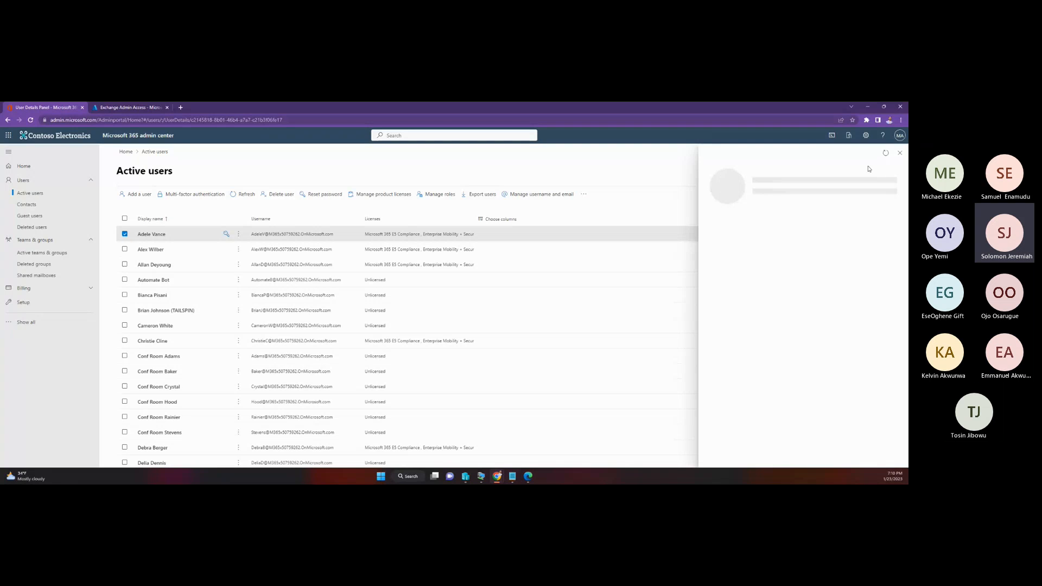
{"action": "left_click", "coordinate": [900, 154]}
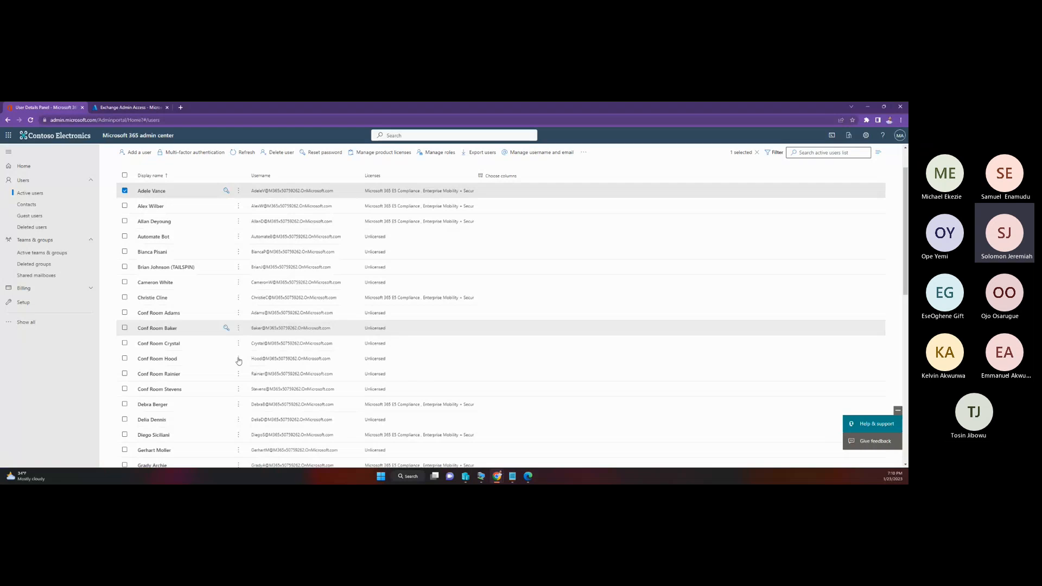
Step: Select the licensed user directly below the conference room accounts in the active users list and open that user's details
{"action": "scroll", "coordinate": [239, 361], "scroll_direction": "down", "scroll_amount": 2}
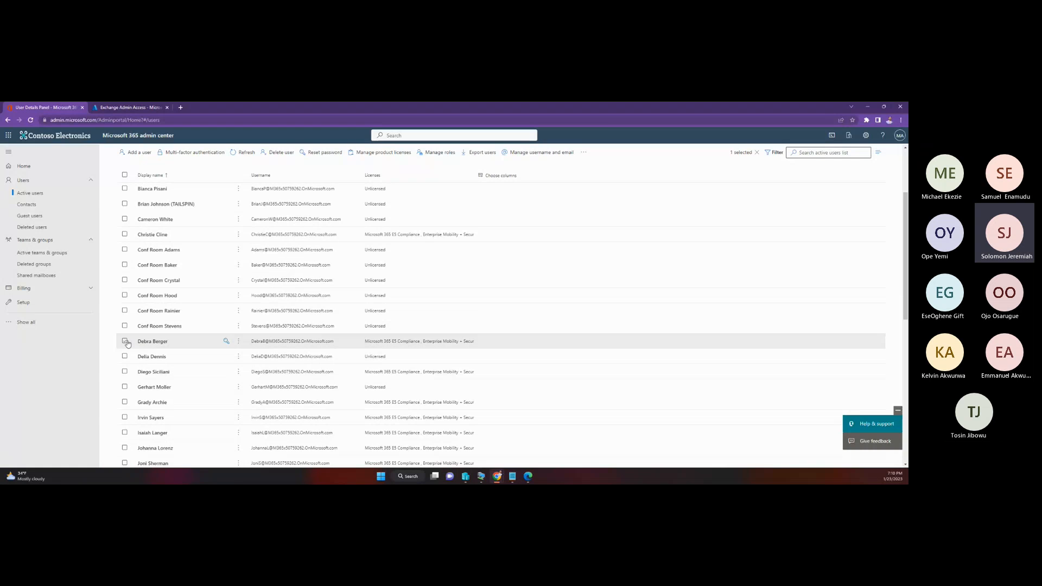
{"action": "left_click", "coordinate": [125, 342]}
{"action": "left_click", "coordinate": [171, 345]}
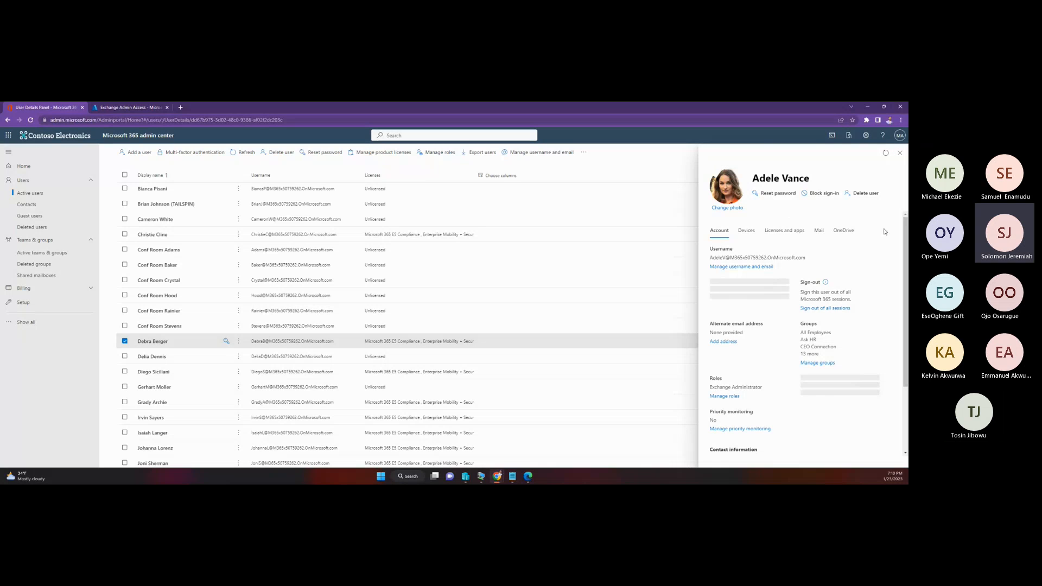
{"action": "left_click", "coordinate": [900, 152]}
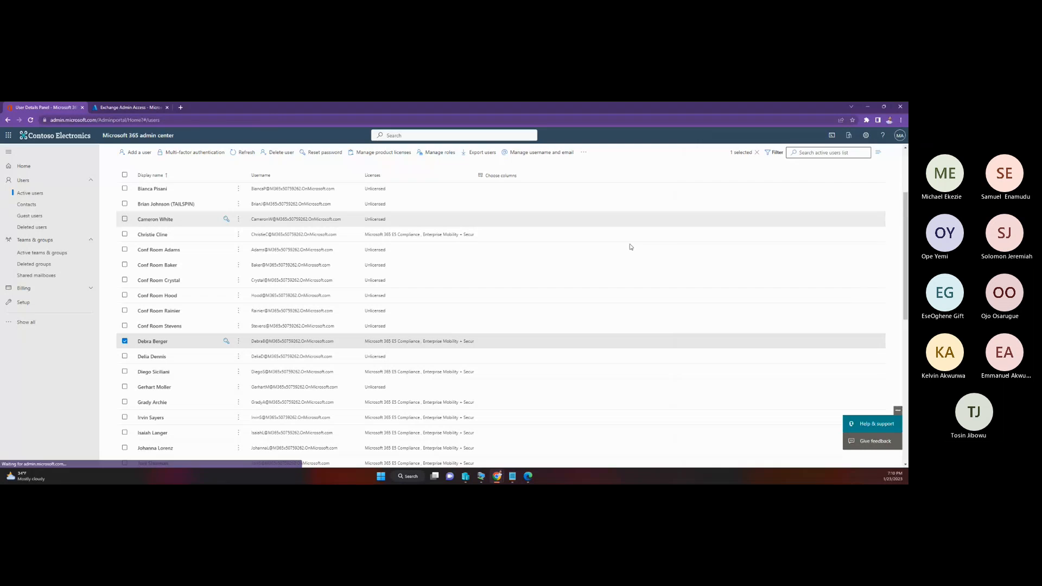
{"action": "left_click", "coordinate": [142, 342]}
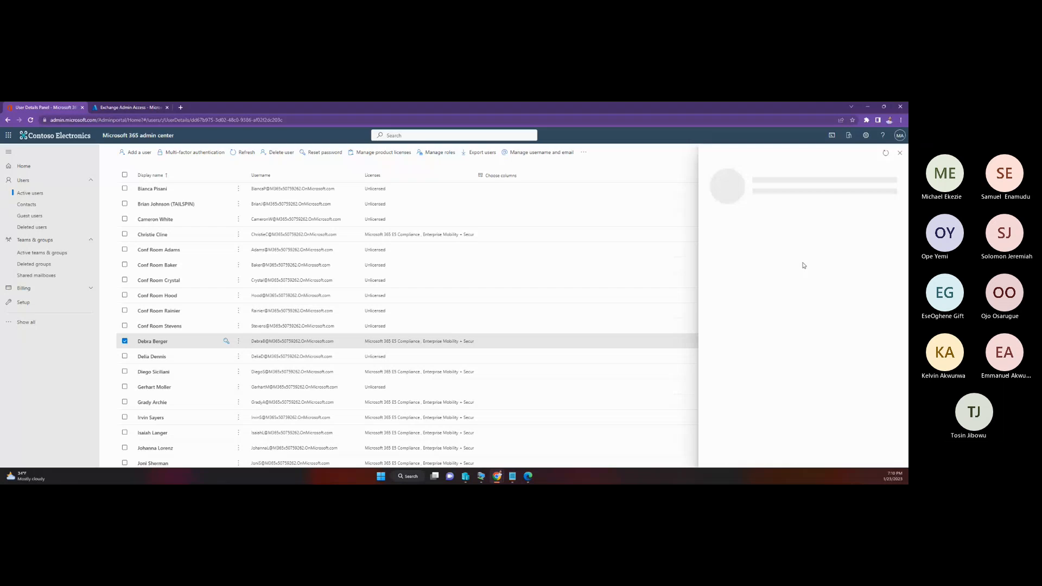
Step: Load the My Access sign-in page in the Edge InPrivate window and return to the user details in Chrome
{"action": "left_click", "coordinate": [529, 477]}
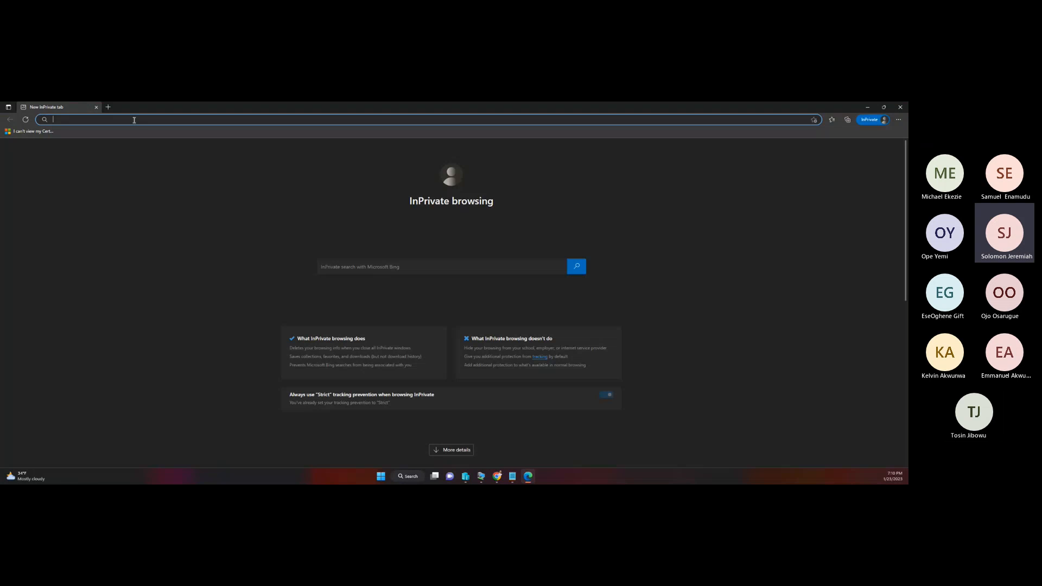
{"action": "type", "text": "myaccess.microsoft.com"}
{"action": "key", "text": "Return"}
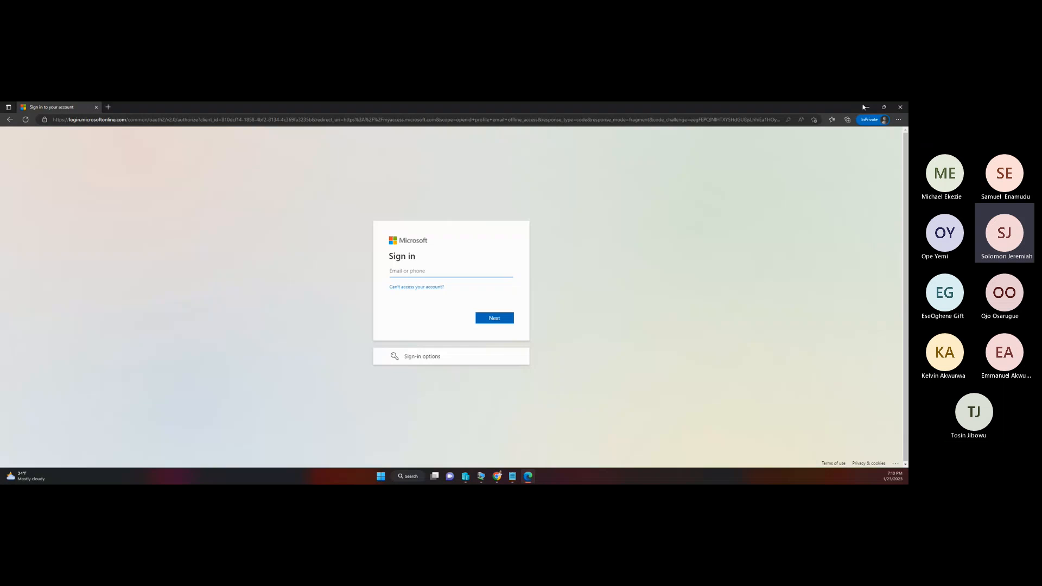
{"action": "left_click", "coordinate": [867, 108]}
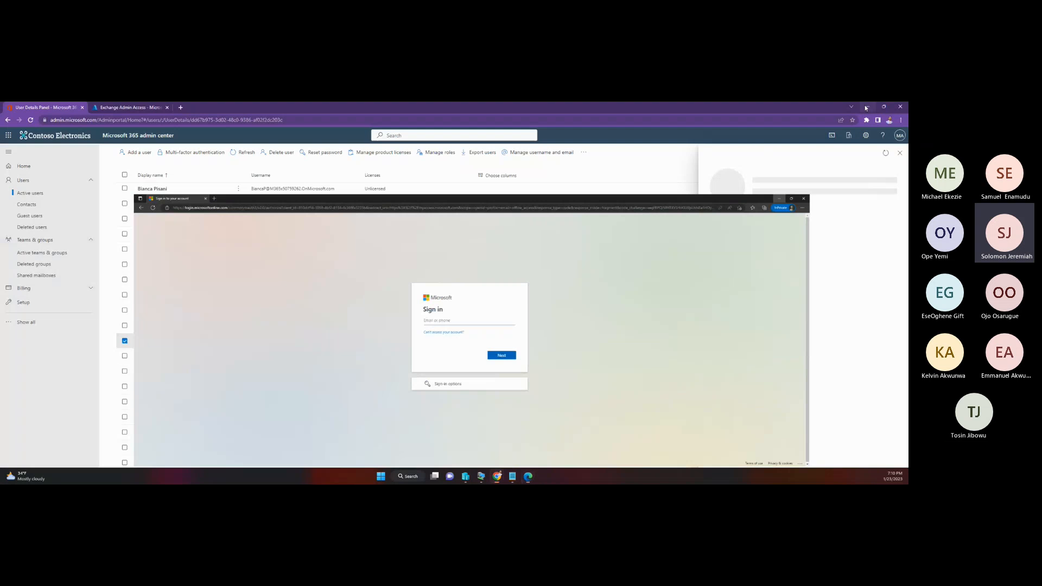
Step: Reset the selected user's password with an automatically created one
{"action": "left_click_drag", "start_coordinate": [807, 258], "coordinate": [711, 245]}
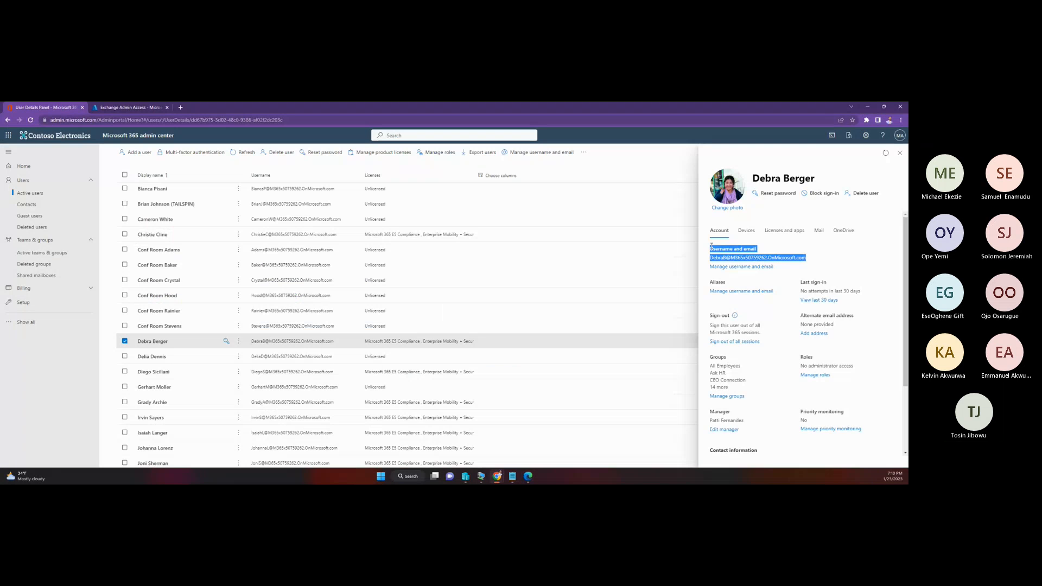
{"action": "left_click", "coordinate": [774, 192]}
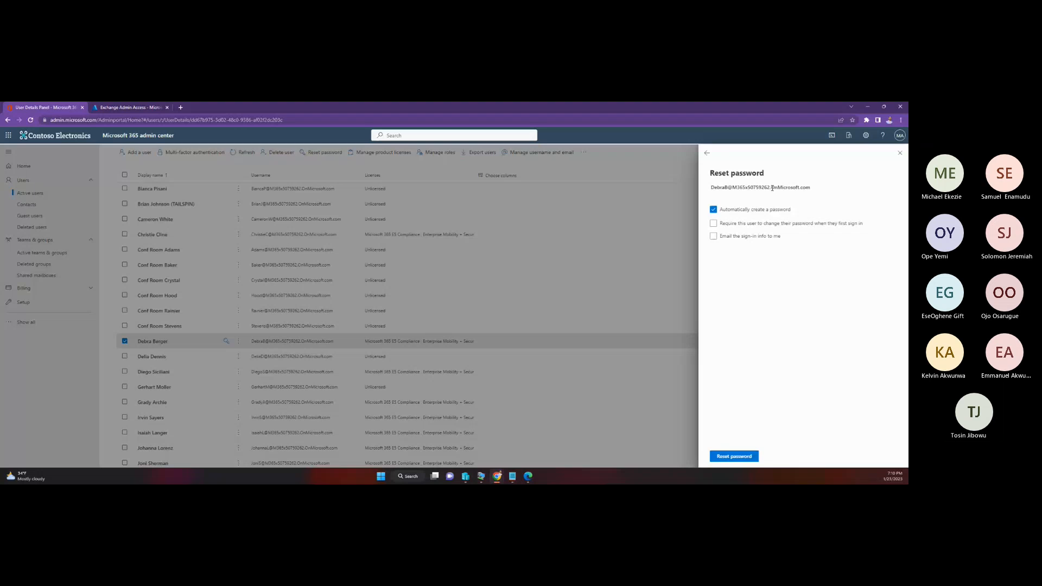
{"action": "left_click", "coordinate": [738, 457]}
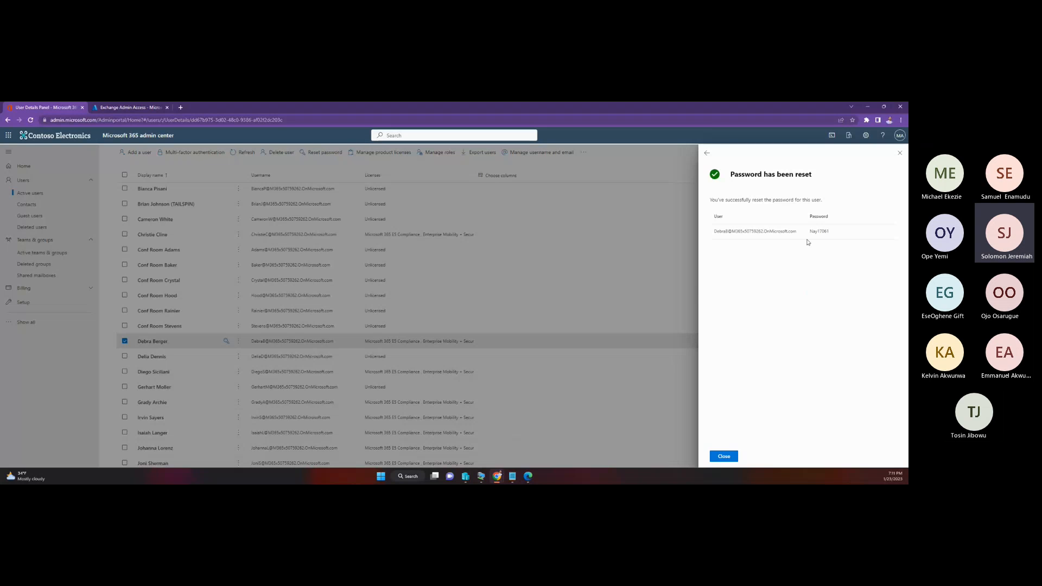
Step: Copy the user's sign-in name and temporary password from the reset confirmation and switch to the Edge InPrivate window
{"action": "double_click", "coordinate": [814, 232]}
{"action": "left_click", "coordinate": [715, 232], "text": "shift"}
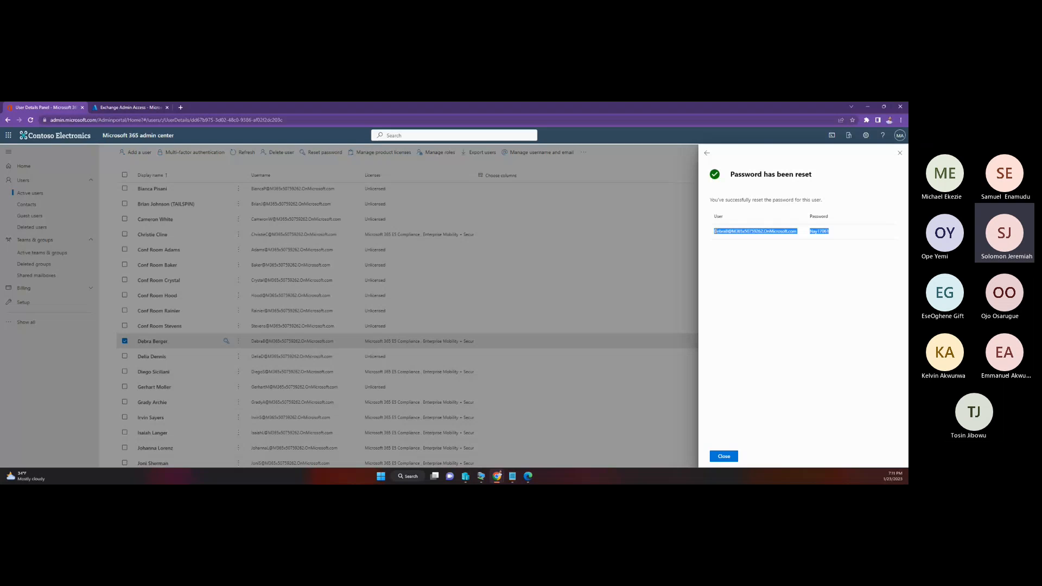
{"action": "right_click", "coordinate": [716, 232]}
{"action": "left_click", "coordinate": [731, 239]}
{"action": "left_click", "coordinate": [527, 443]}
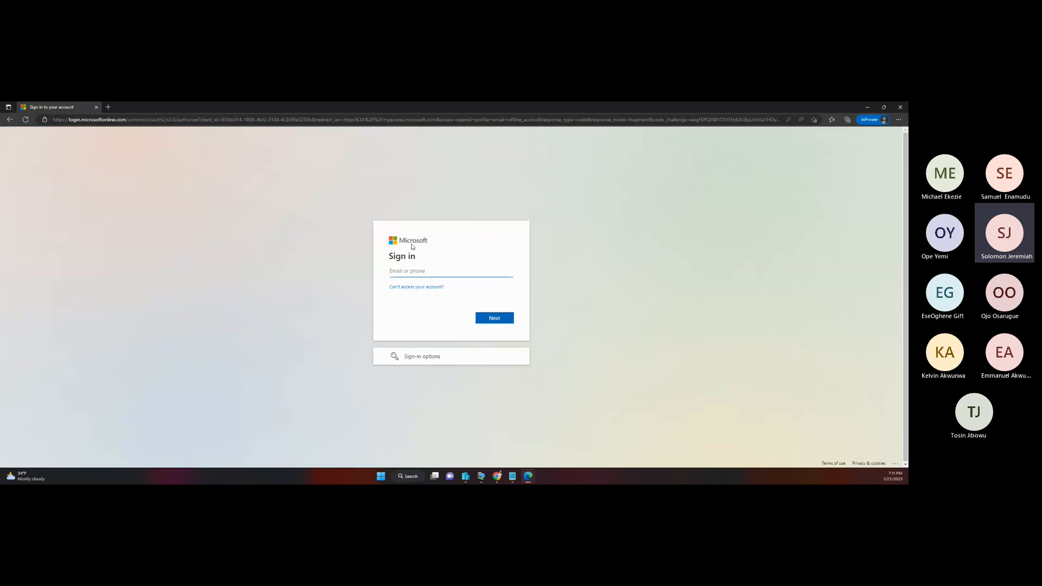
Step: Paste the copied credentials into the sign-in field, cut out the temporary password, and submit the remaining username
{"action": "key", "text": "ctrl+v"}
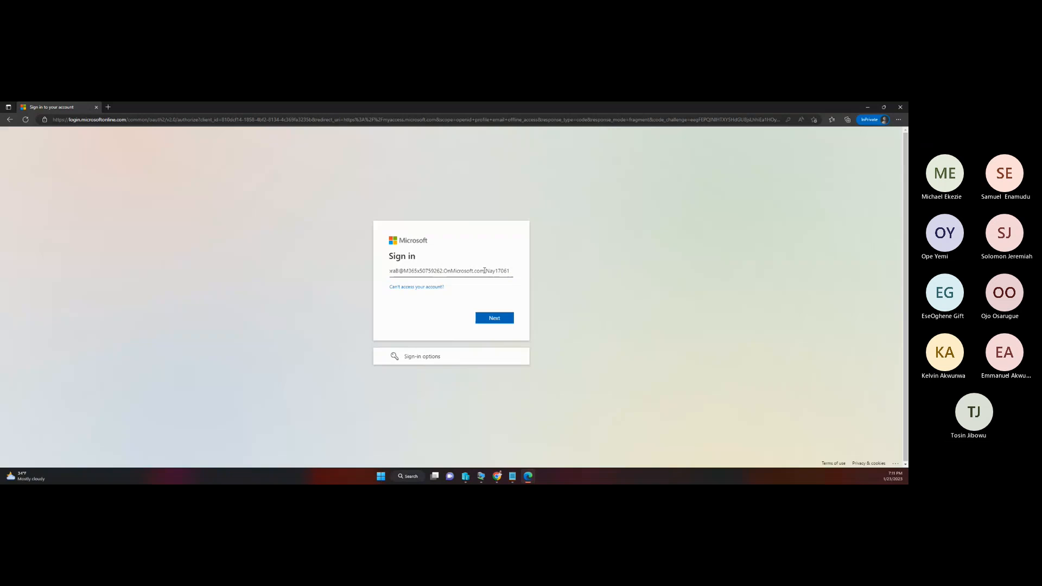
{"action": "left_click_drag", "start_coordinate": [486, 270], "coordinate": [511, 269]}
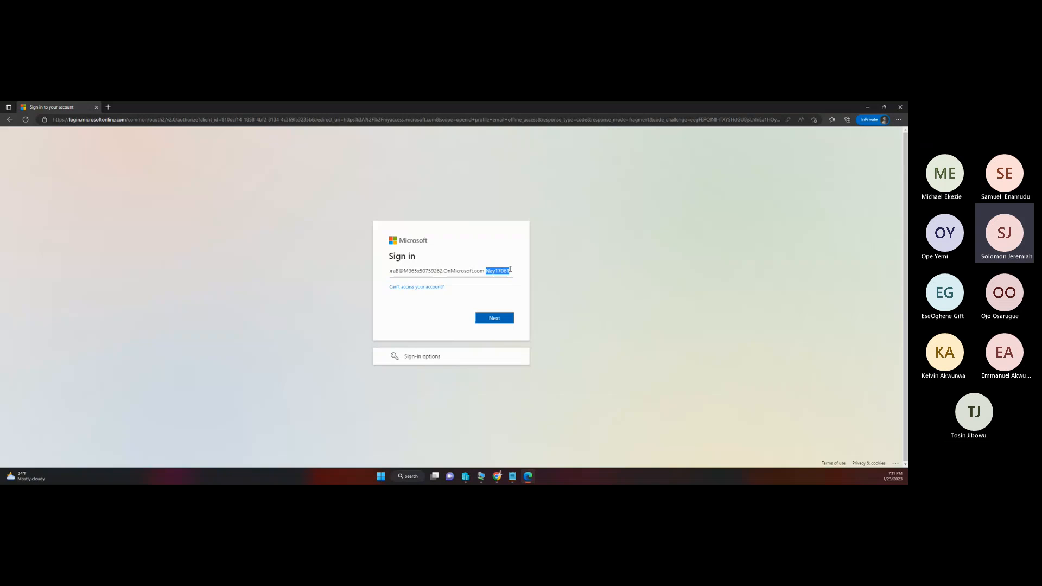
{"action": "right_click", "coordinate": [504, 273]}
{"action": "left_click", "coordinate": [530, 274]}
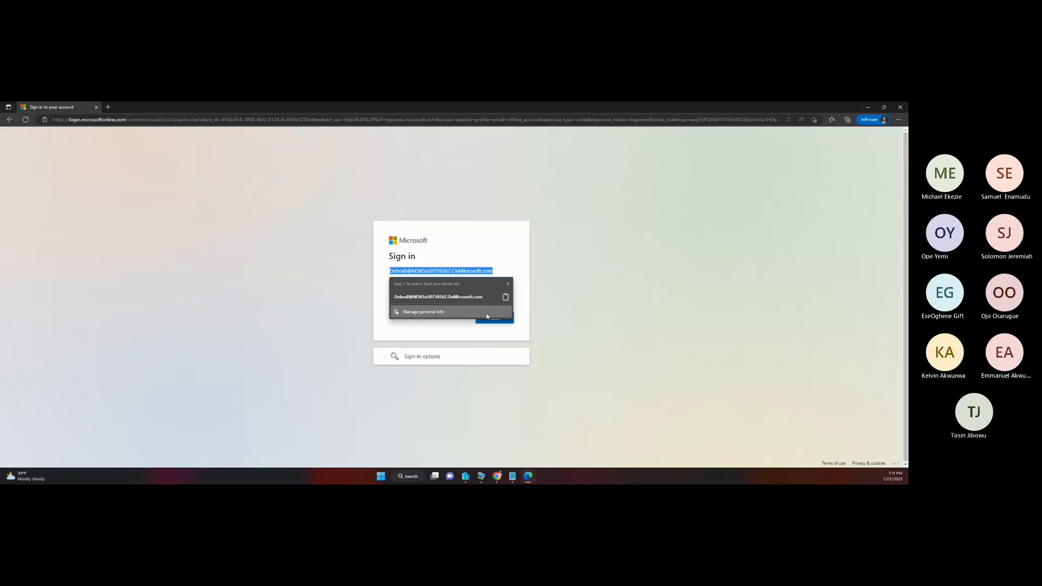
{"action": "key", "text": "Return"}
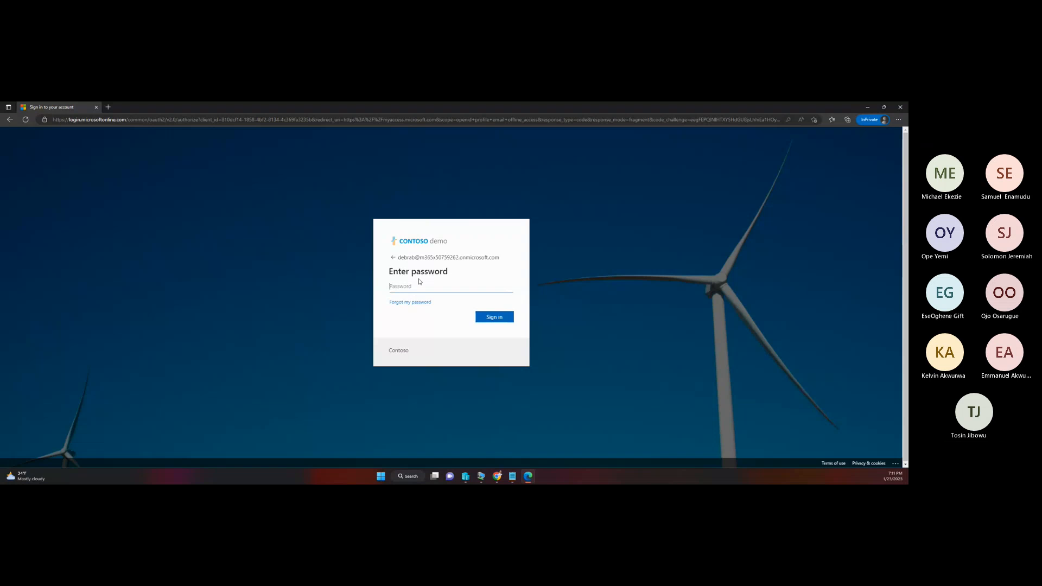
Step: Enter the temporary account password and complete the sign-in to My Access
{"action": "key", "text": "ctrl+v"}
{"action": "left_click", "coordinate": [488, 319]}
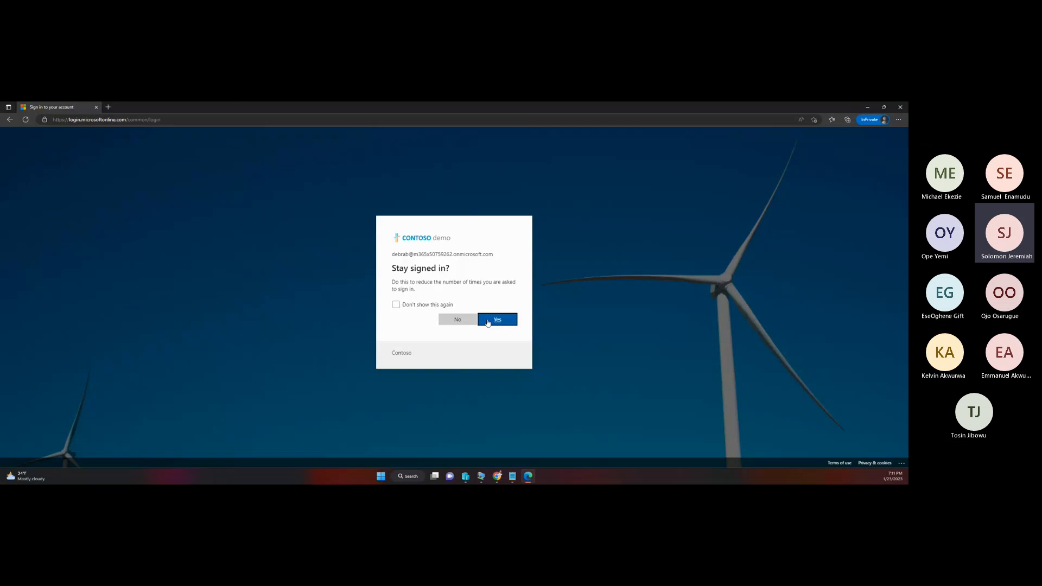
{"action": "left_click", "coordinate": [488, 320]}
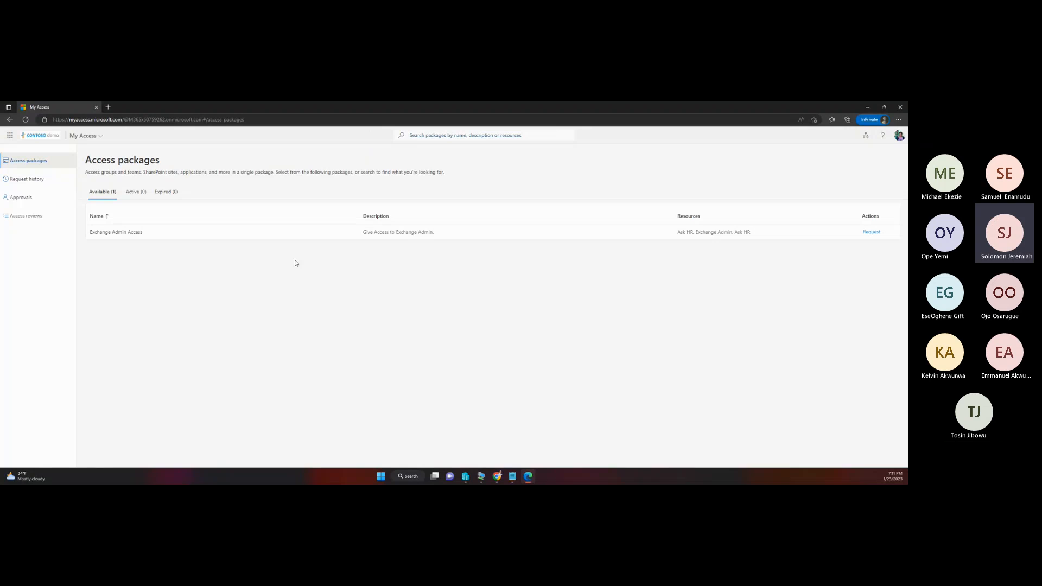
Step: Approve the pending Exchange Admin Access request under Approvals, giving a reason that begins with "Almighty"
{"action": "left_click", "coordinate": [21, 198]}
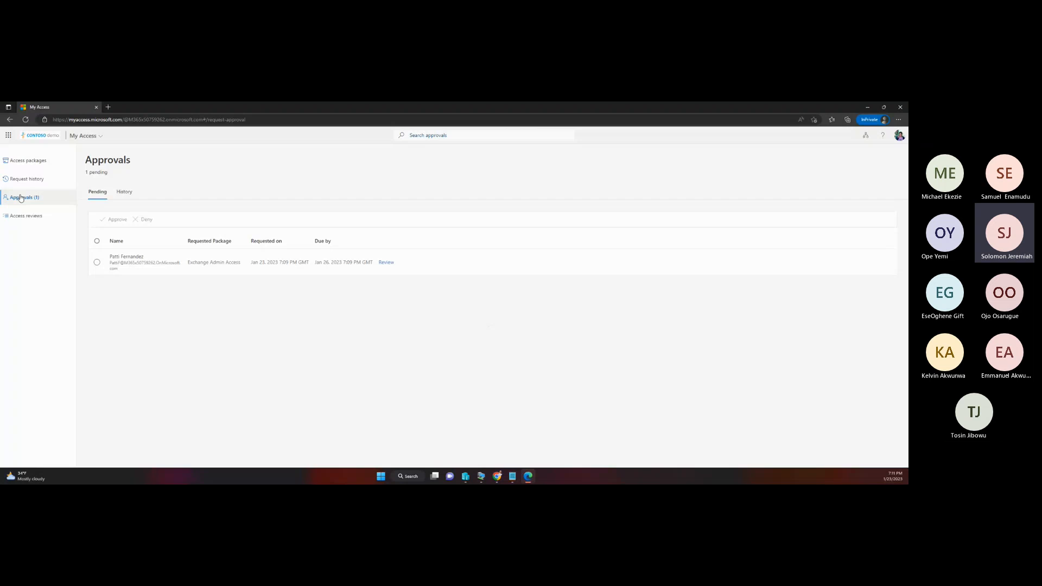
{"action": "left_click", "coordinate": [97, 262]}
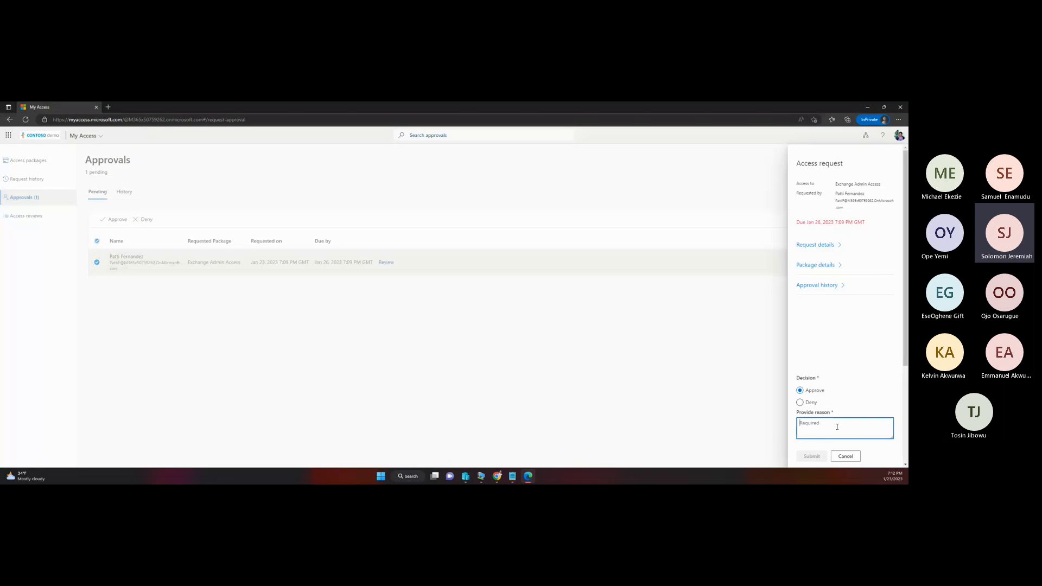
{"action": "type", "text": "Almi"}
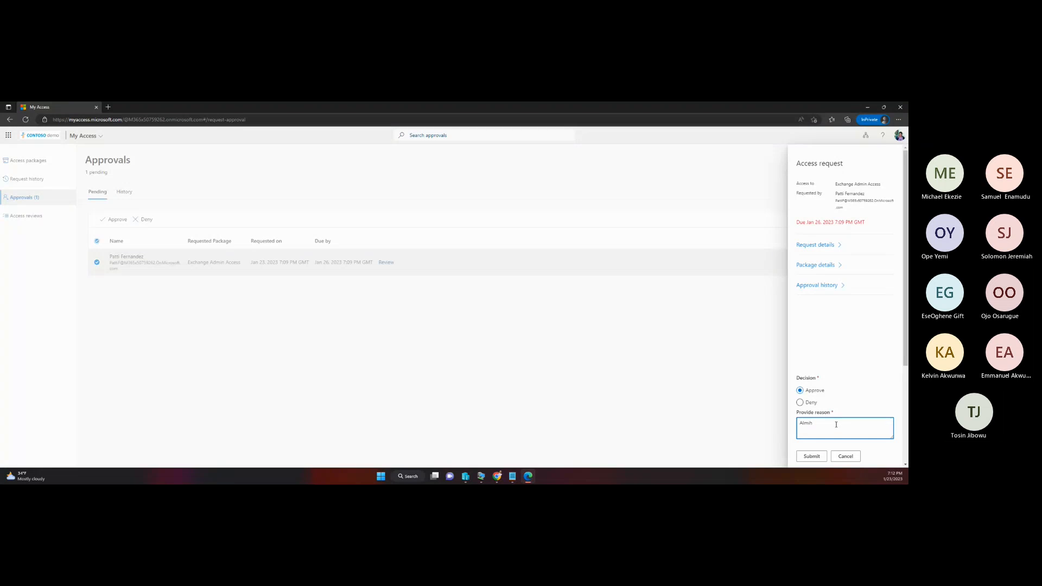
{"action": "type", "text": "ghty Patti"}
{"action": "left_click", "coordinate": [813, 456]}
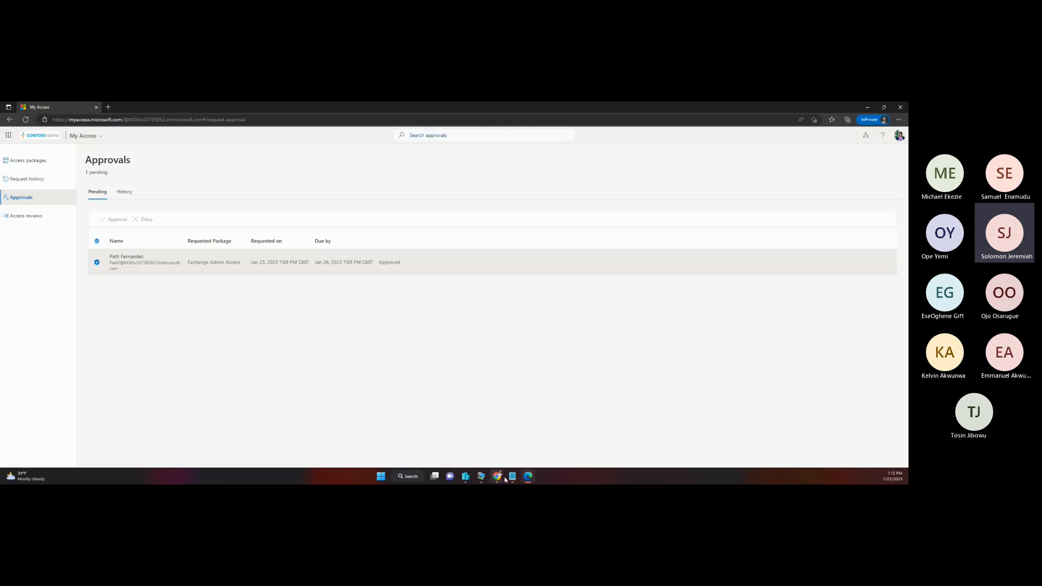
Step: Switch to the requester's Chrome incognito window and check the Exchange Admin Access request's details in the request history, reloading the page for current progress
{"action": "mouse_move", "coordinate": [505, 480]}
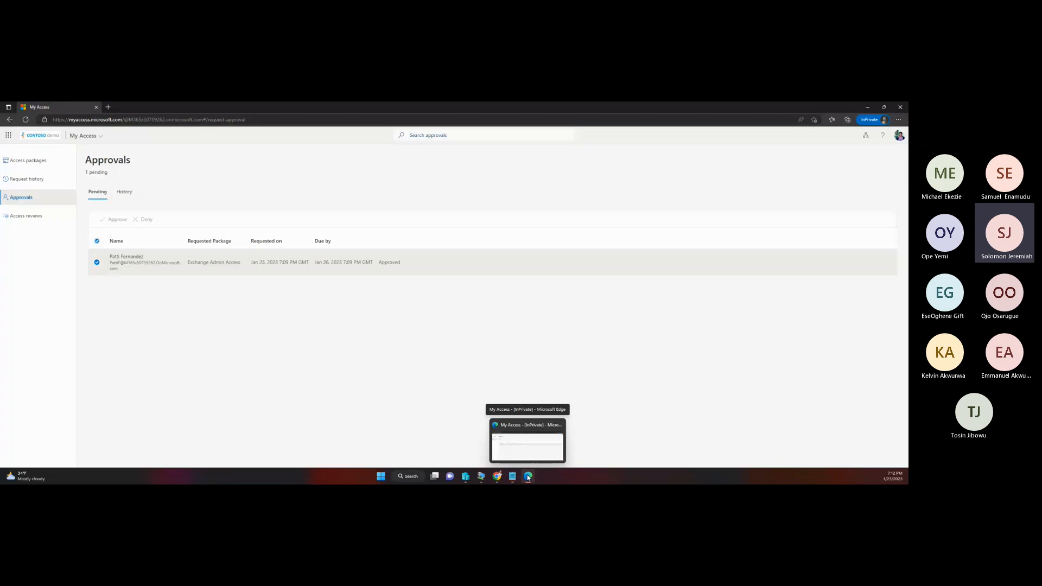
{"action": "left_click", "coordinate": [539, 443]}
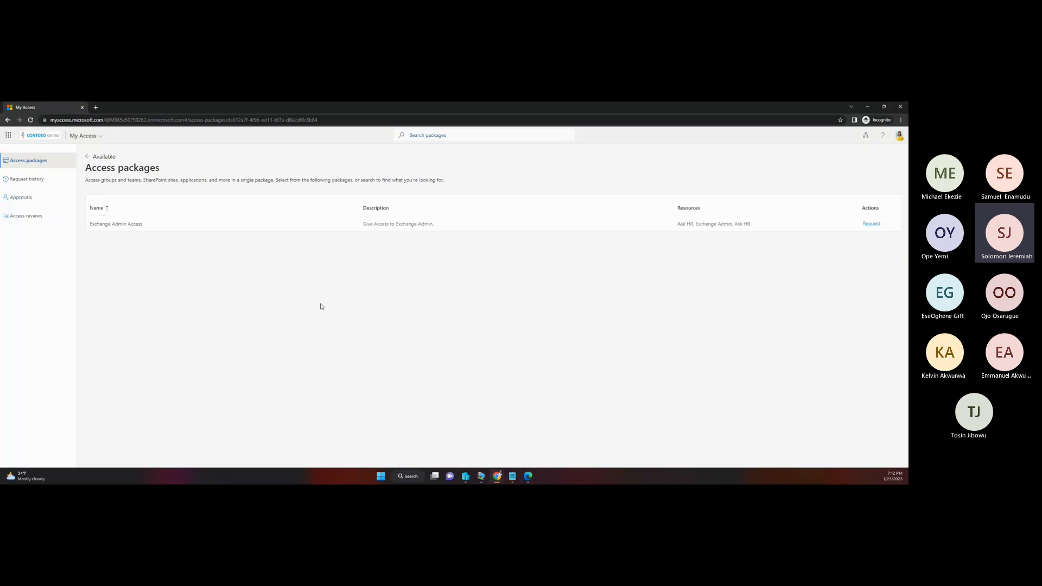
{"action": "left_click", "coordinate": [40, 185]}
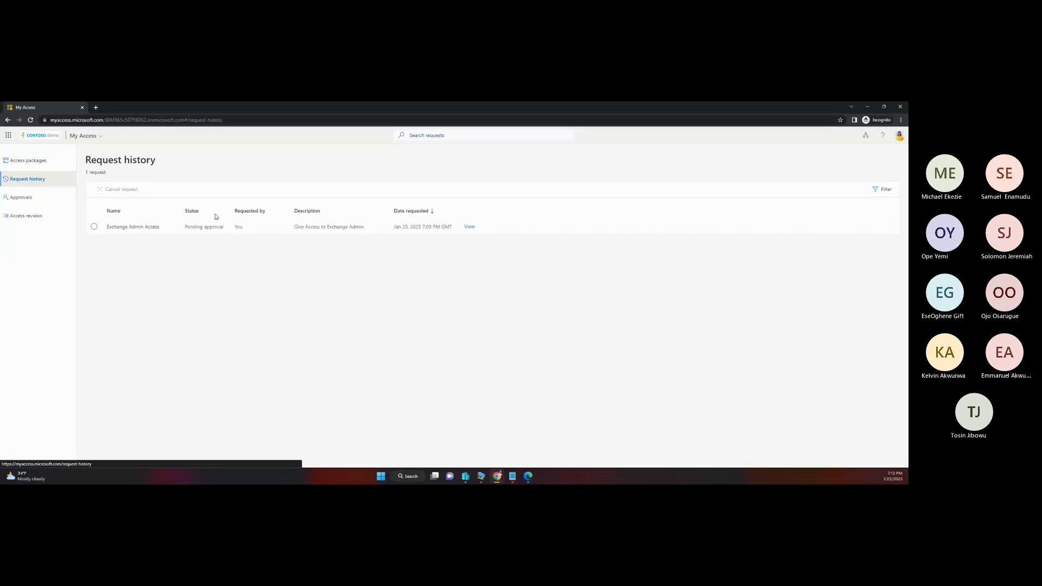
{"action": "left_click", "coordinate": [469, 226]}
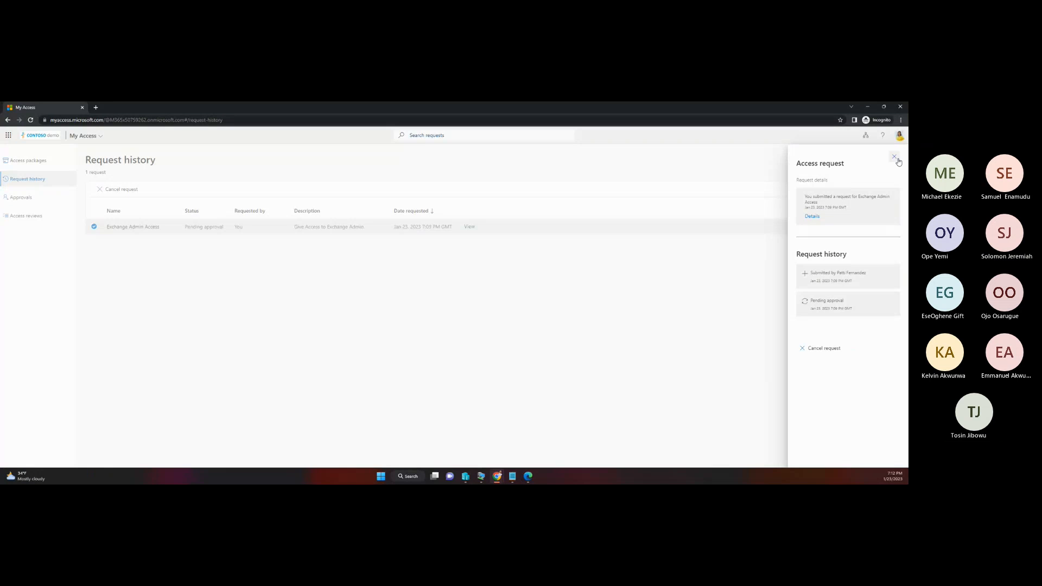
{"action": "left_click", "coordinate": [31, 120]}
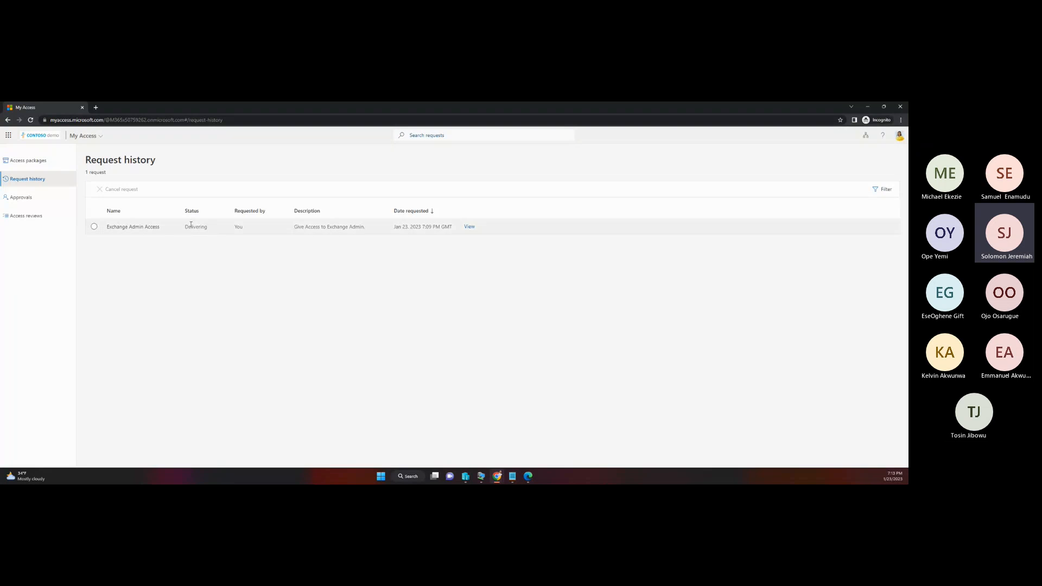
{"action": "left_click", "coordinate": [469, 227]}
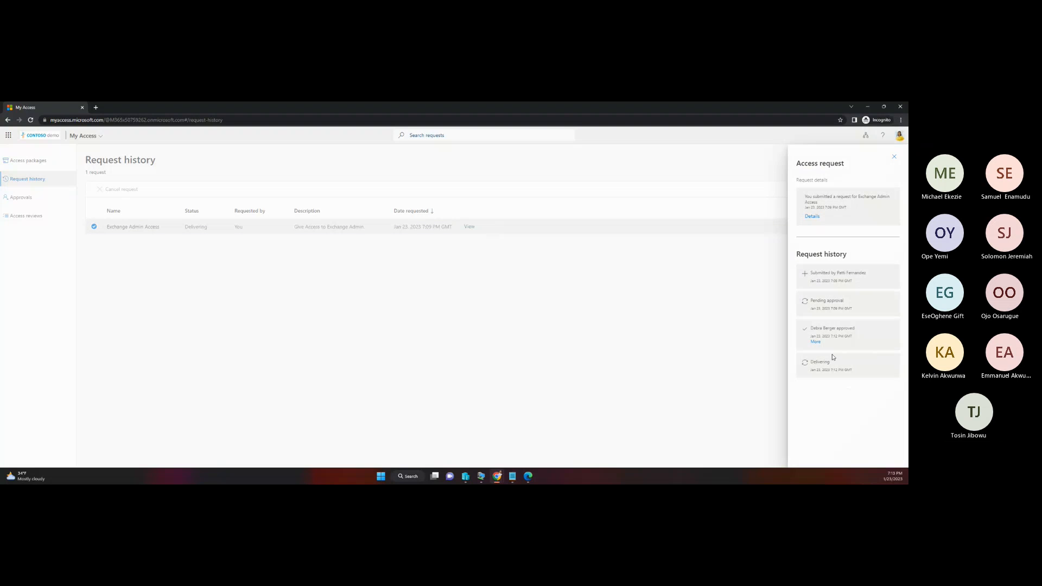
Step: Switch to the Microsoft 365 admin center in Chrome and check the requester's roles in their user details, closing the details when done
{"action": "mouse_move", "coordinate": [497, 478]}
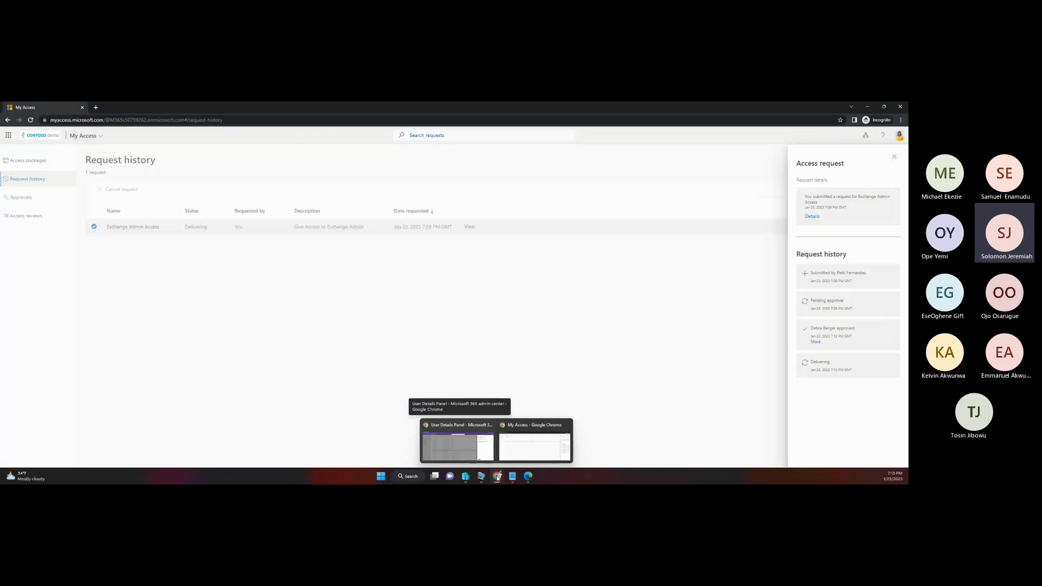
{"action": "mouse_move", "coordinate": [480, 452]}
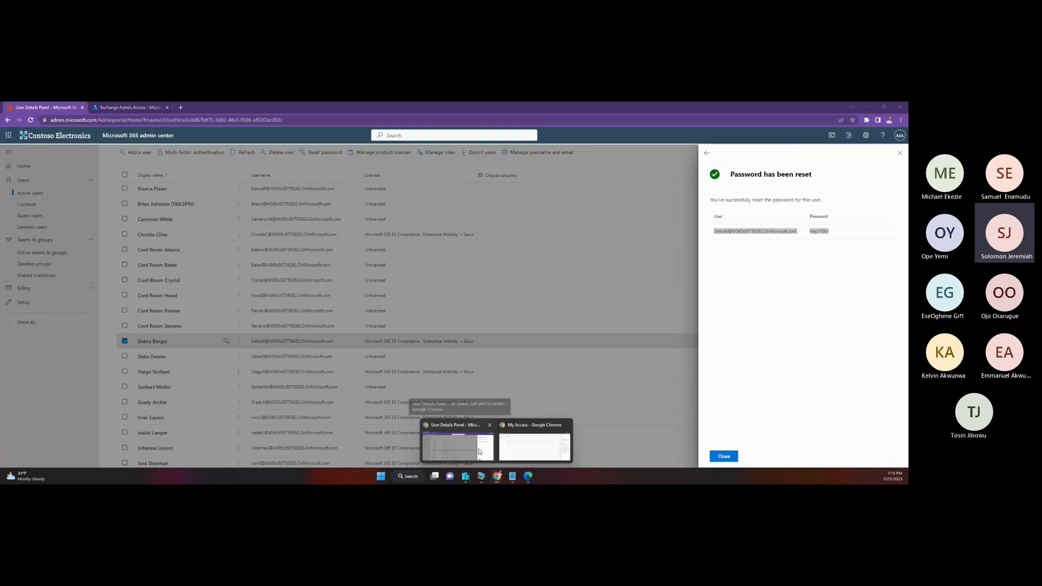
{"action": "left_click", "coordinate": [480, 452]}
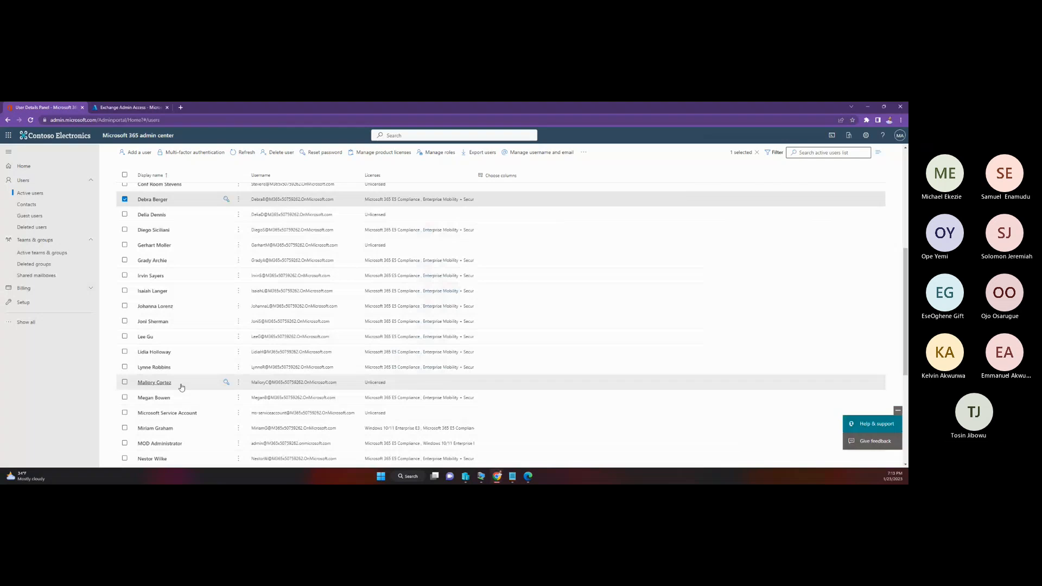
{"action": "scroll", "coordinate": [181, 387], "scroll_direction": "down", "scroll_amount": 2}
{"action": "left_click", "coordinate": [216, 373]}
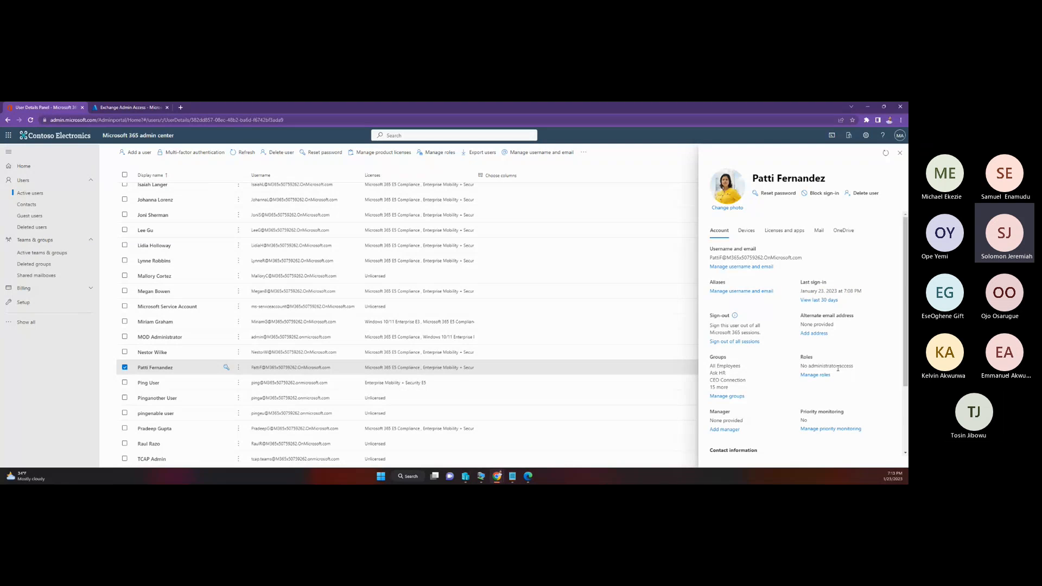
{"action": "left_click", "coordinate": [626, 404]}
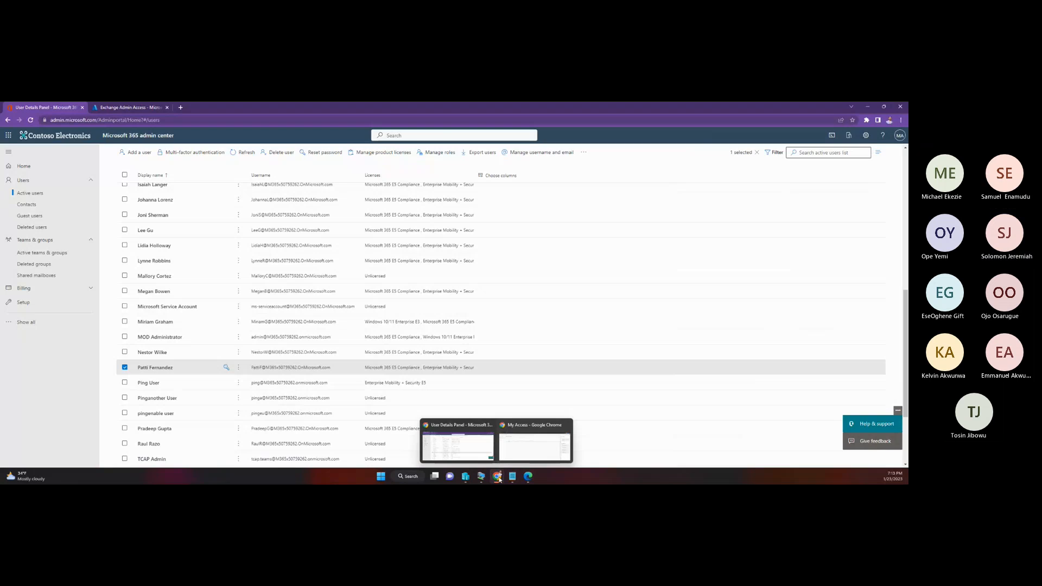
Step: Return to the requester's My Access window, close the request details, and reload the request history to recheck the status
{"action": "left_click", "coordinate": [535, 442]}
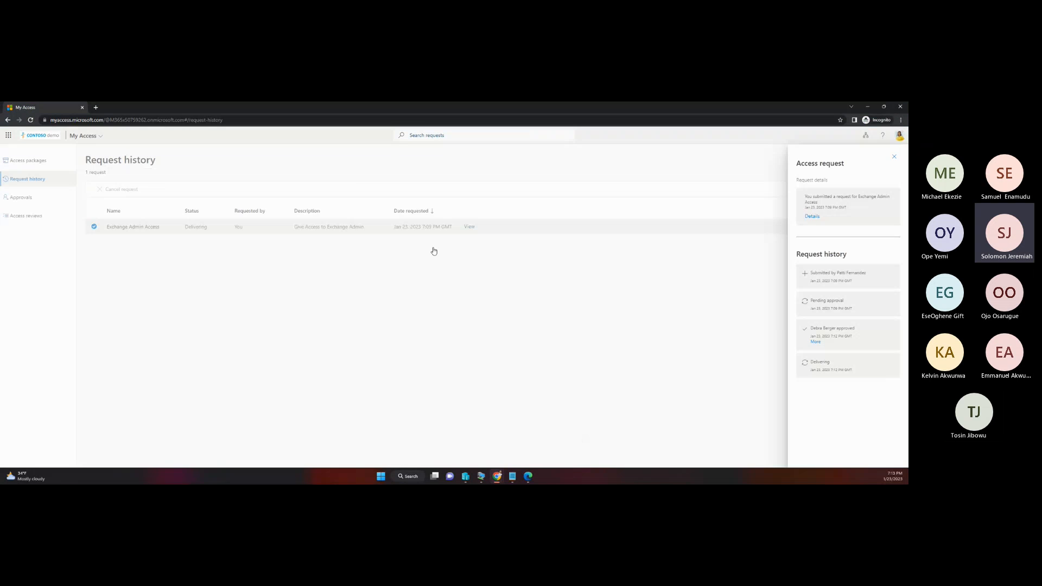
{"action": "left_click", "coordinate": [895, 157]}
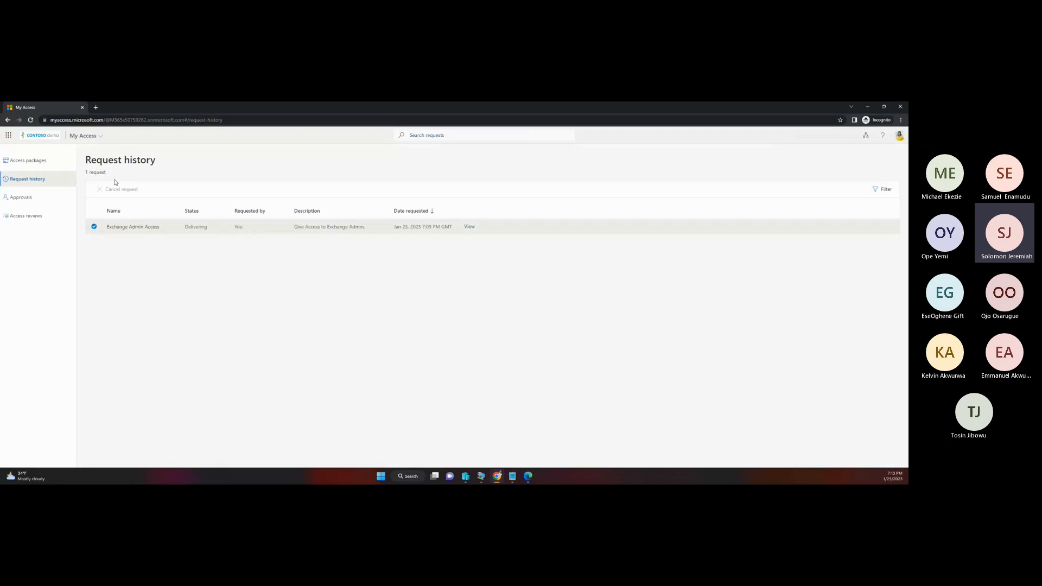
{"action": "left_click", "coordinate": [31, 120]}
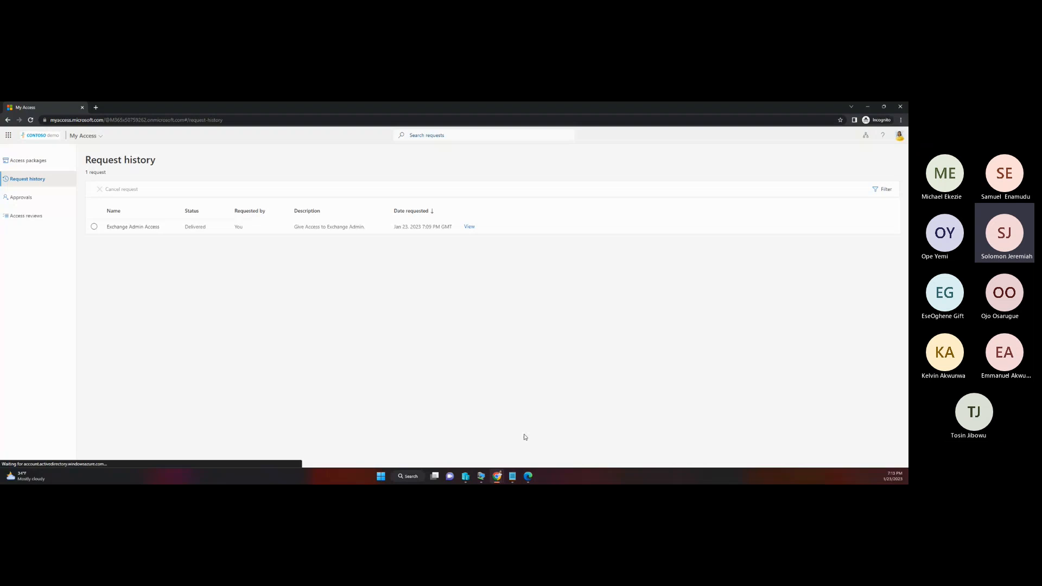
Step: Recheck the requester's roles in the Microsoft 365 admin center and show the Exchange Admin Access package overview in Microsoft Entra
{"action": "mouse_move", "coordinate": [498, 476]}
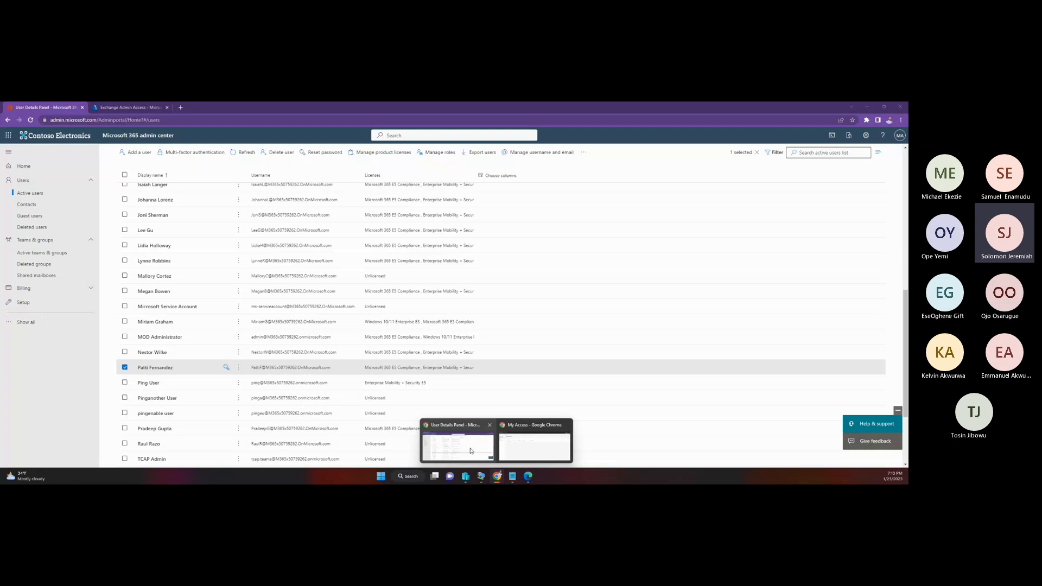
{"action": "left_click", "coordinate": [471, 451]}
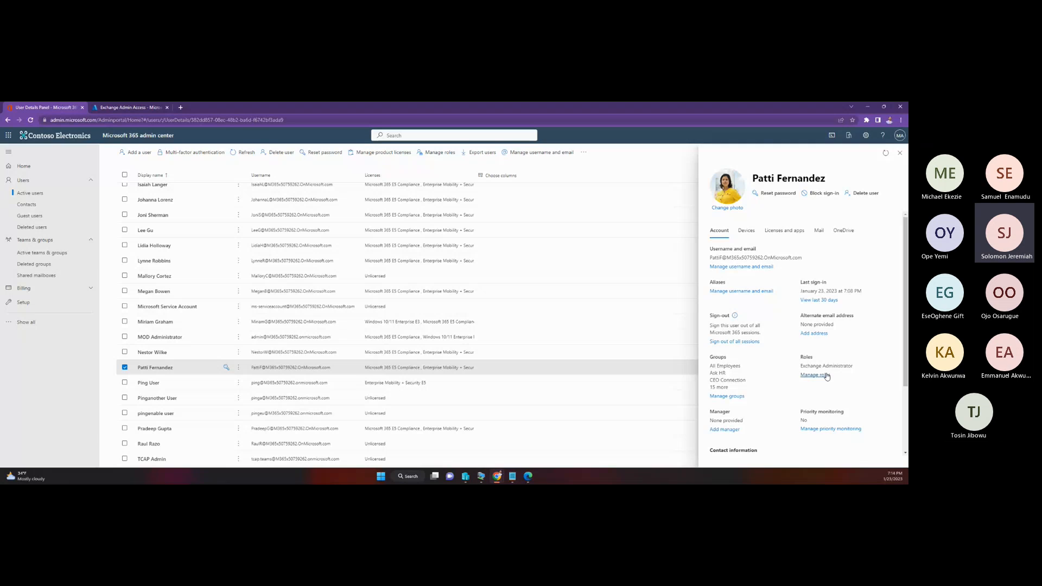
{"action": "left_click", "coordinate": [131, 107]}
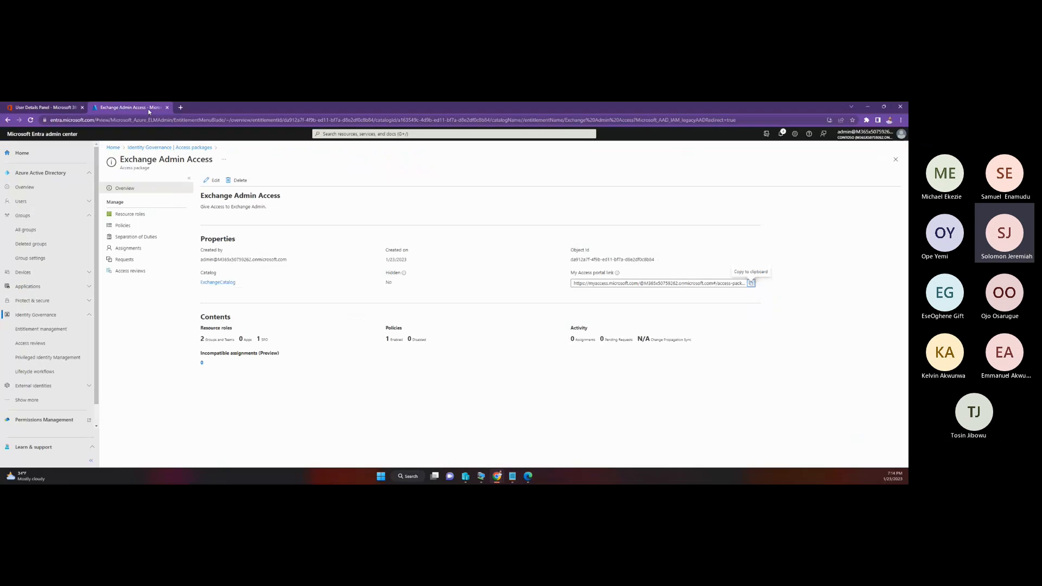